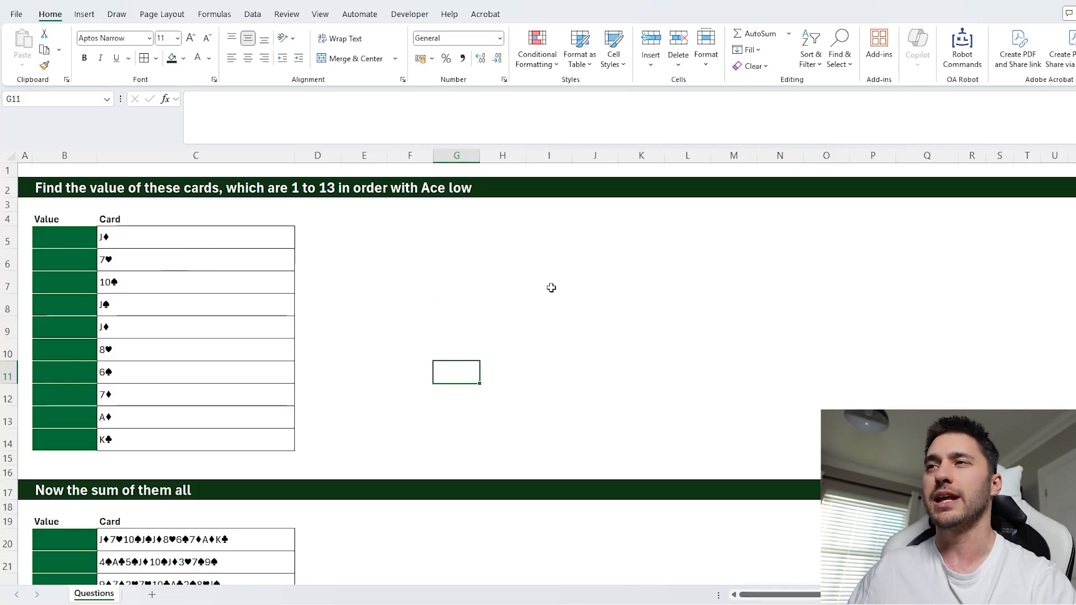
Examine the first question about card values and its list of cards in C5:C14.
{"action": "left_click", "coordinate": [442, 253]}
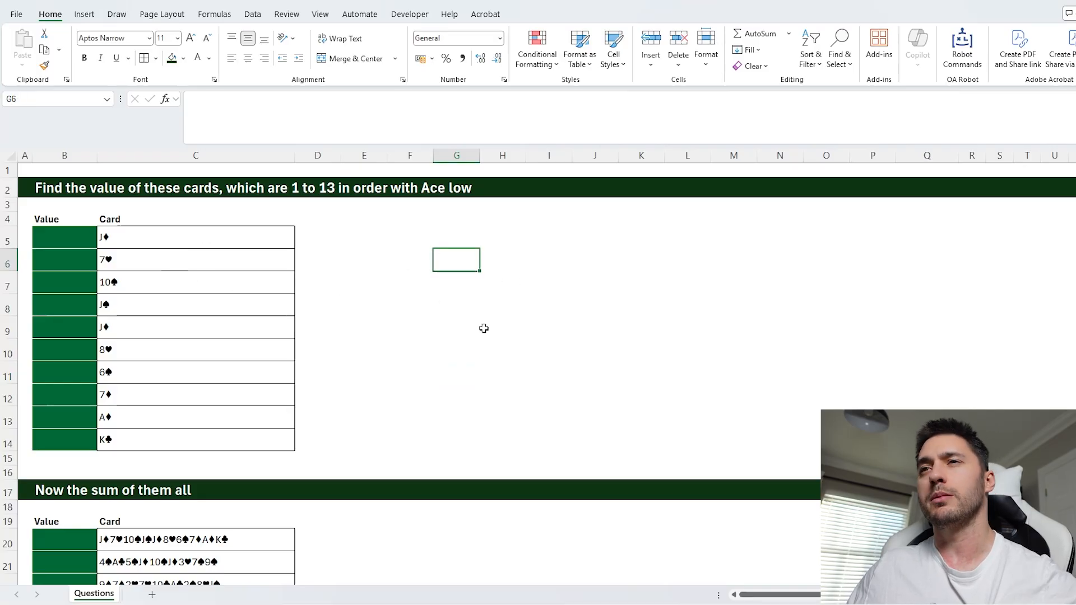
{"action": "scroll", "coordinate": [485, 329], "scroll_direction": "down", "scroll_amount": 2}
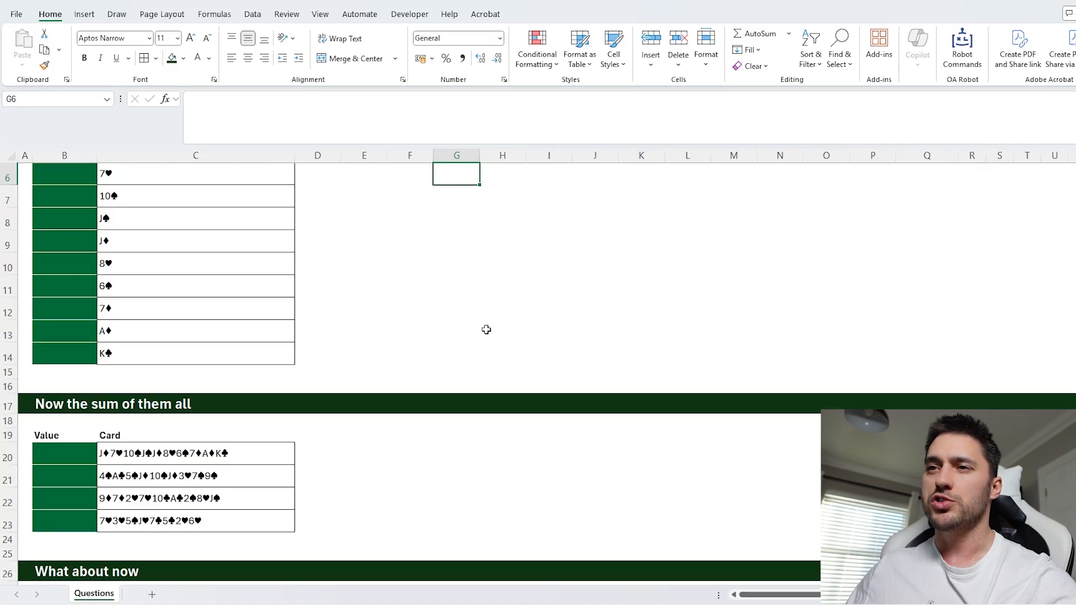
{"action": "scroll", "coordinate": [486, 329], "scroll_direction": "up", "scroll_amount": 2}
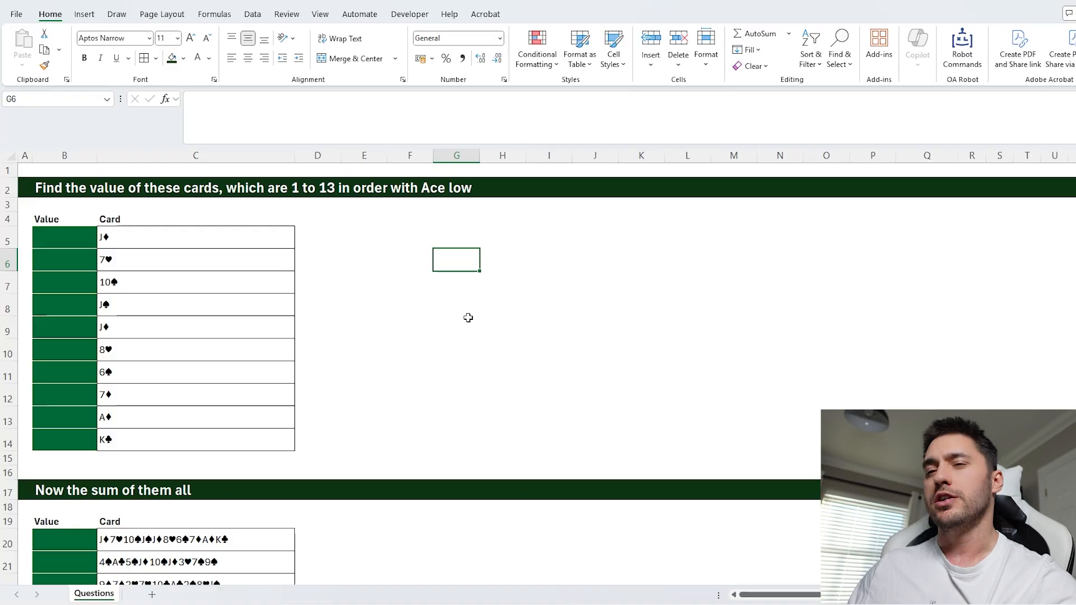
{"action": "left_click_drag", "start_coordinate": [151, 237], "coordinate": [166, 443]}
{"action": "left_click", "coordinate": [373, 236]}
{"action": "left_click_drag", "start_coordinate": [180, 242], "coordinate": [193, 435]}
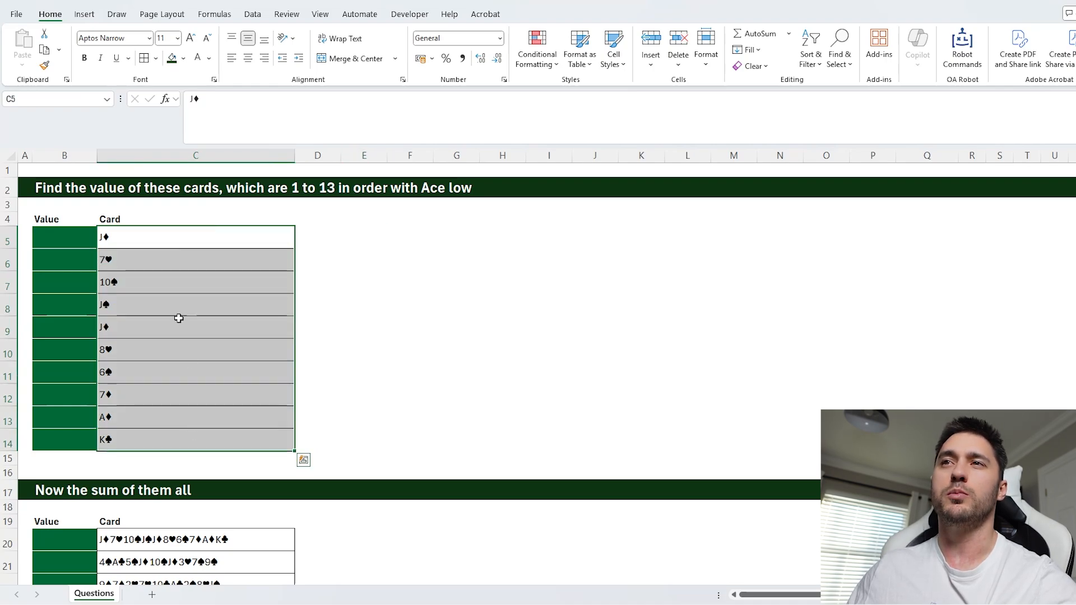
{"action": "left_click", "coordinate": [163, 241]}
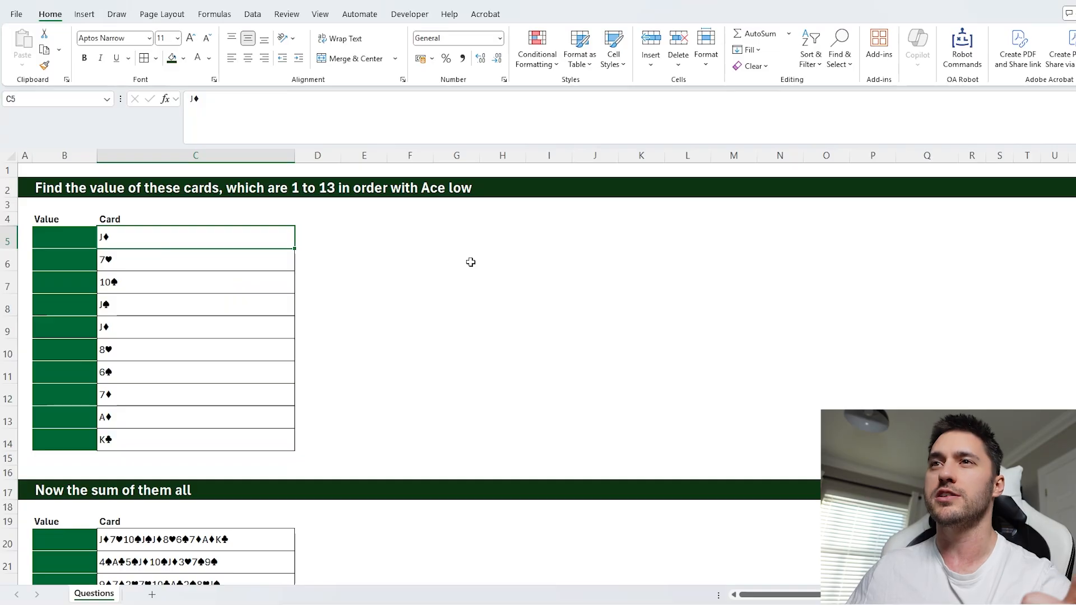
{"action": "left_click", "coordinate": [144, 284]}
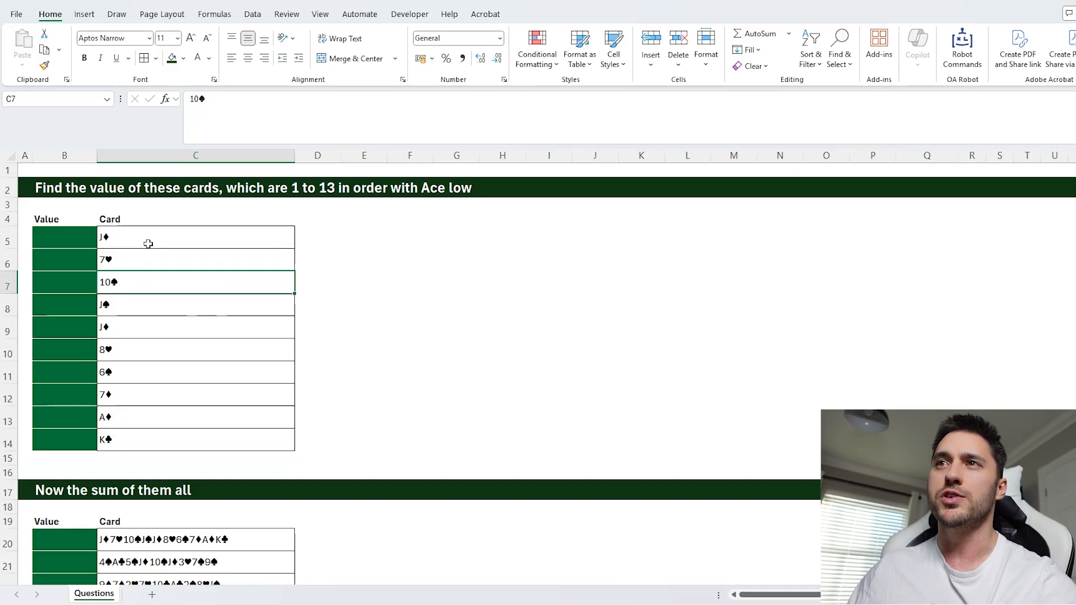
{"action": "left_click_drag", "start_coordinate": [147, 243], "coordinate": [168, 431]}
{"action": "left_click", "coordinate": [150, 242]}
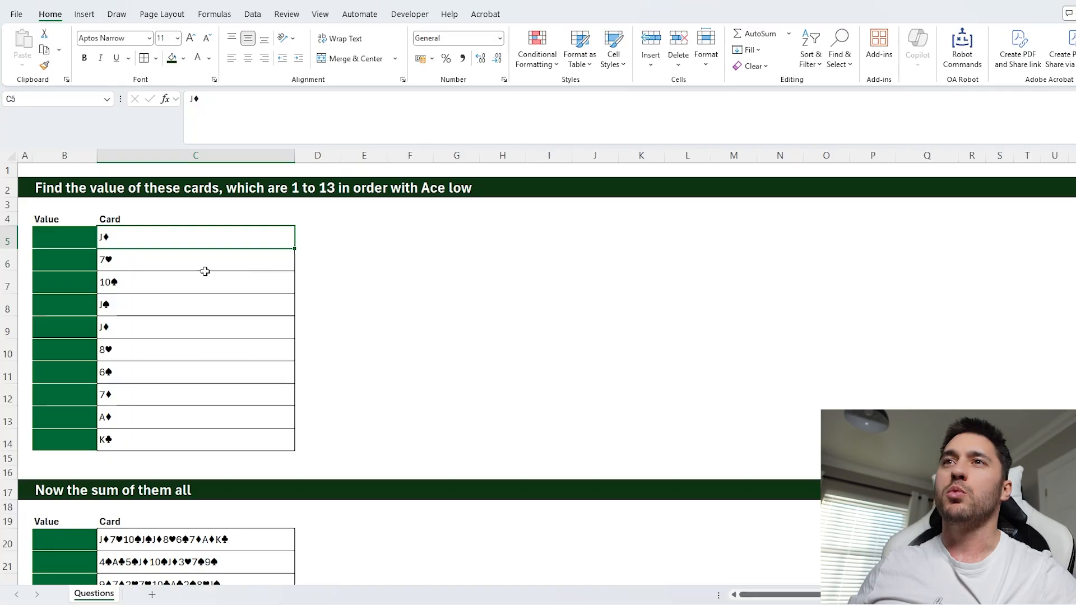
{"action": "left_click", "coordinate": [140, 282]}
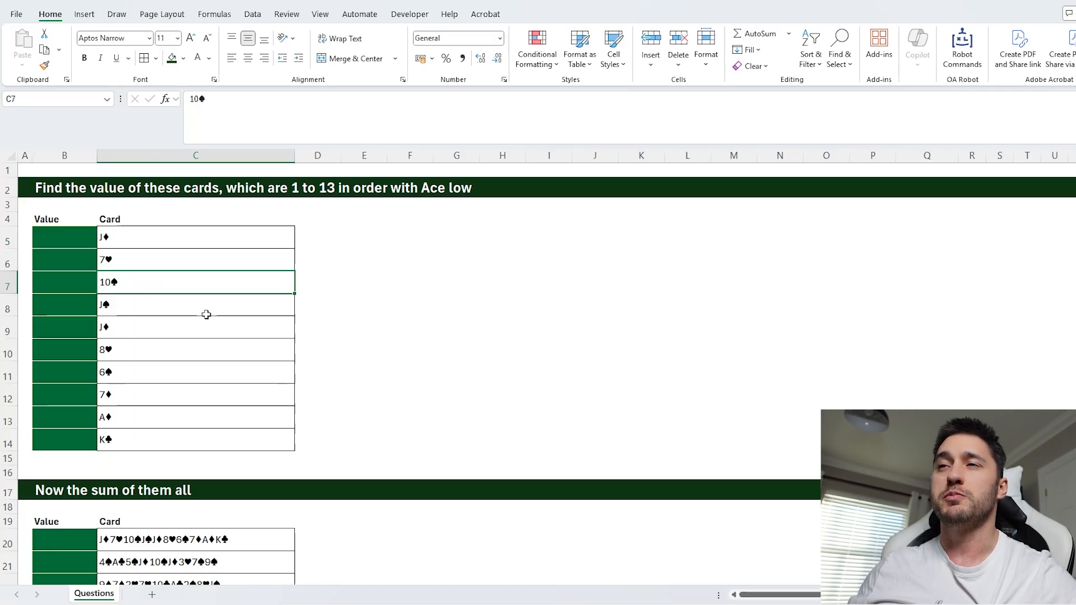
Copy the Value and Card table B4:C14 onto a new worksheet starting at A1.
{"action": "left_click_drag", "start_coordinate": [72, 221], "coordinate": [197, 429]}
{"action": "key", "text": "ctrl+c"}
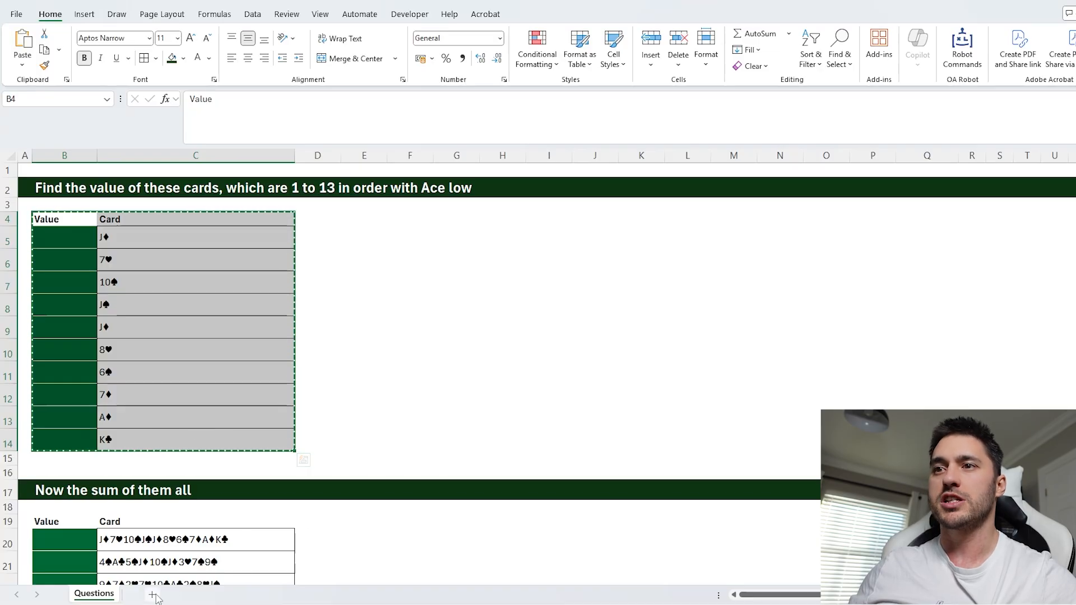
{"action": "left_click", "coordinate": [152, 594]}
{"action": "key", "text": "ctrl+v"}
{"action": "scroll", "coordinate": [150, 257], "scroll_direction": "up", "scroll_amount": 1}
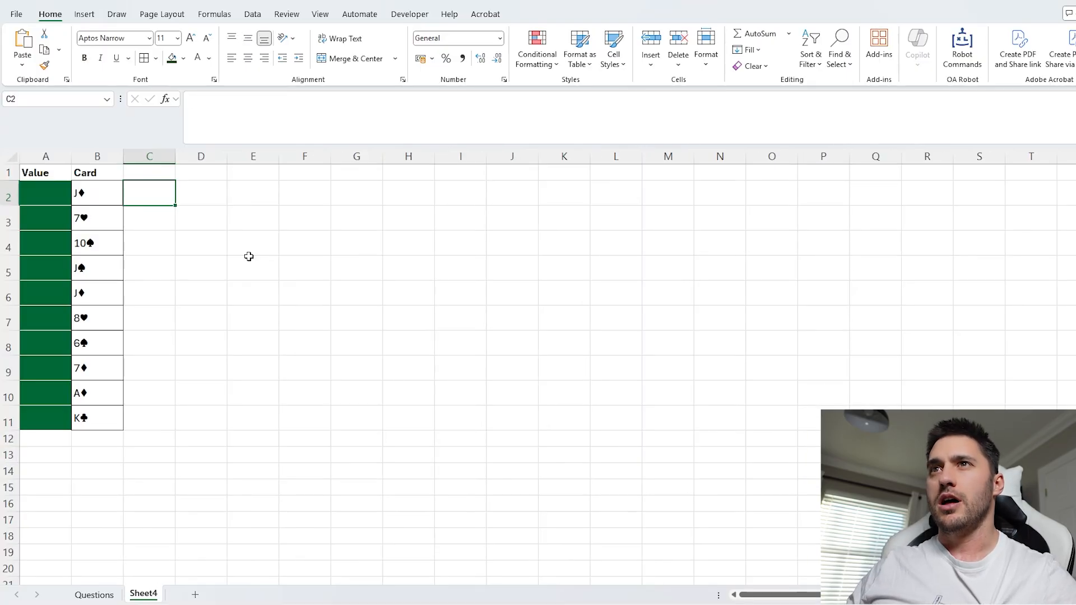
Extract the first character of every card with =LEFT(B2:B11) in C2.
{"action": "type", "text": "=left"}
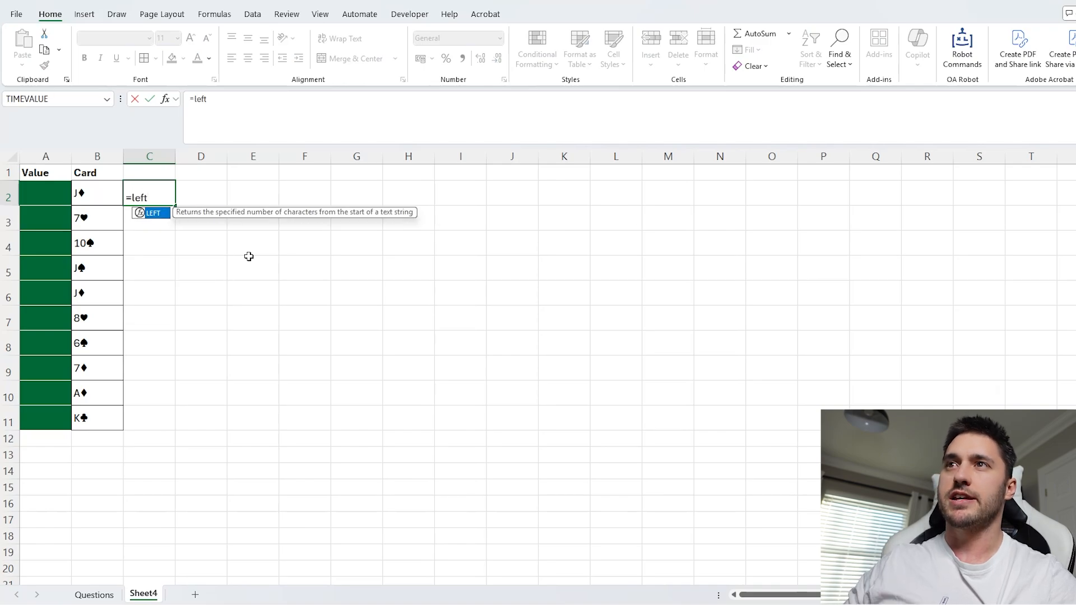
{"action": "key", "text": "Tab"}
{"action": "key", "text": "Left"}
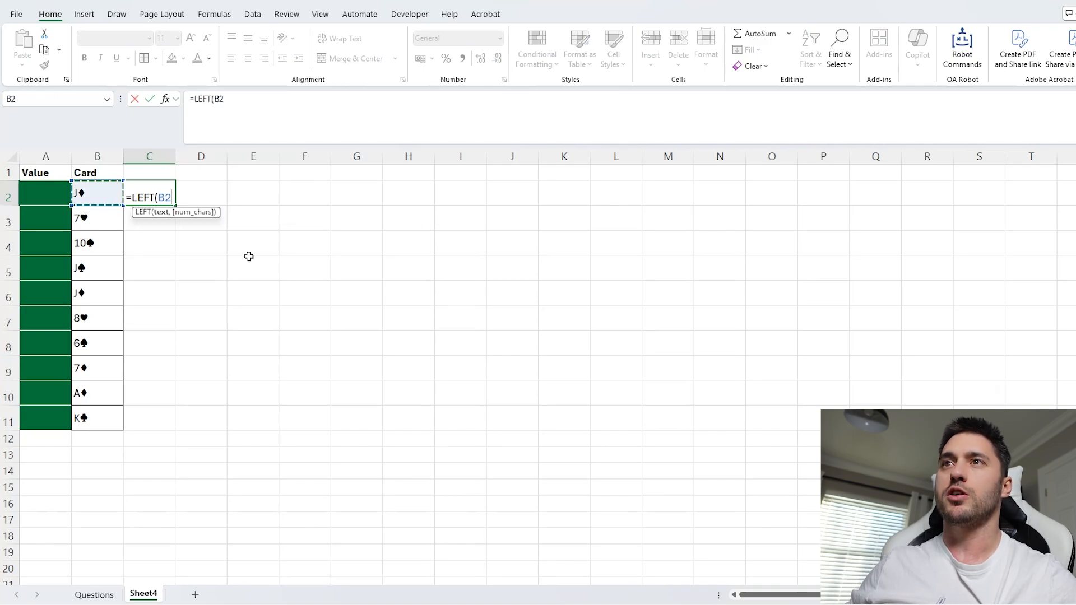
{"action": "key", "text": "ctrl+shift+Down"}
{"action": "key", "text": "Tab"}
Extract the suit symbol of every card with =RIGHT(B2:B11) in D2.
{"action": "type", "text": "=right"}
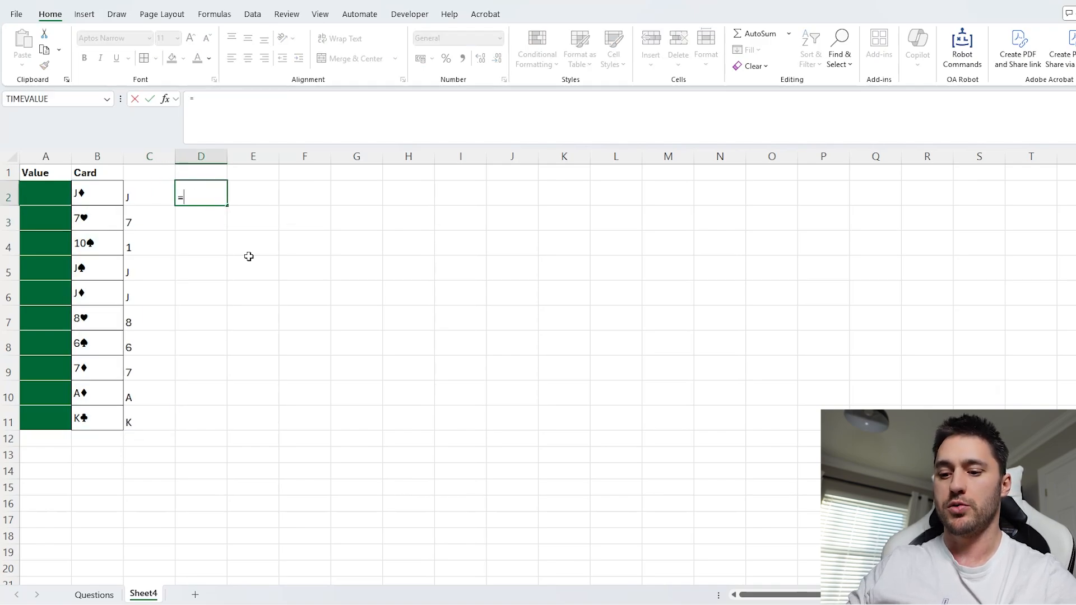
{"action": "key", "text": "Tab"}
{"action": "key", "text": "Left"}
{"action": "key", "text": "Left"}
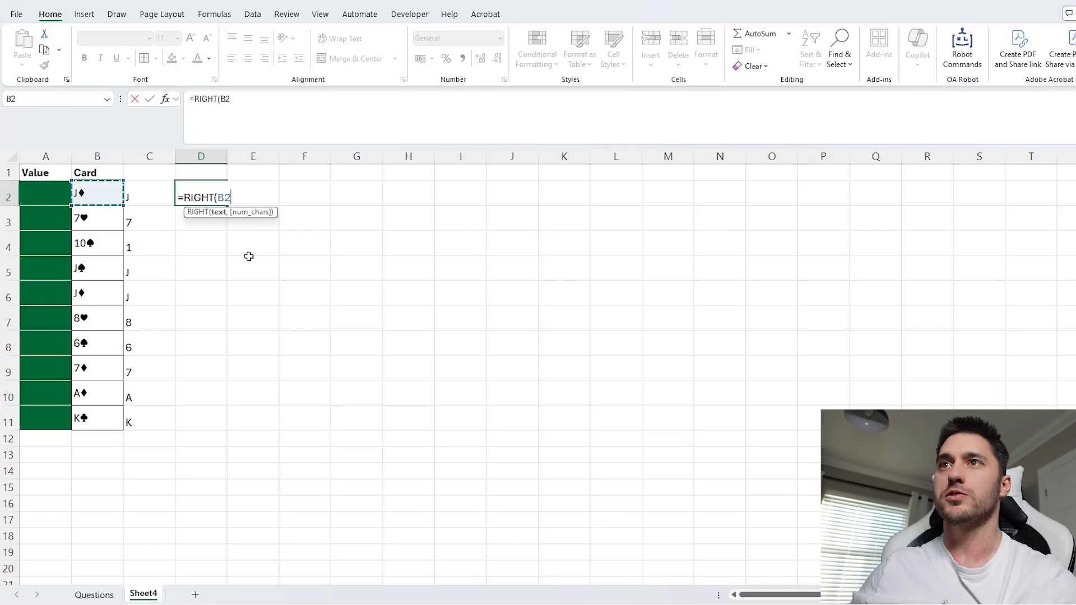
{"action": "key", "text": "ctrl+shift+Down"}
{"action": "key", "text": "Return"}
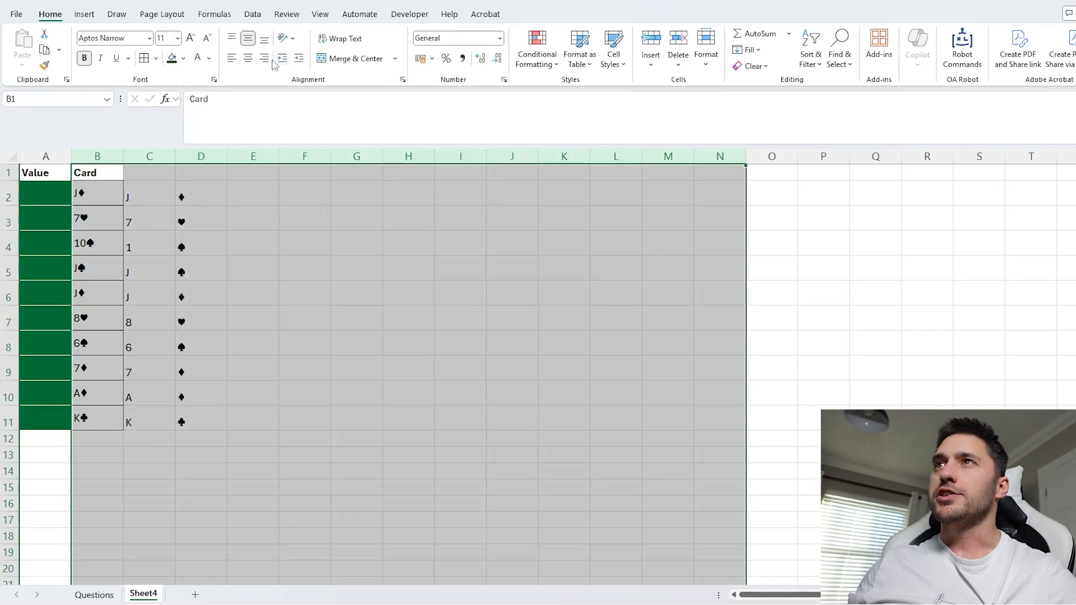
Centre the contents of columns B to N horizontally and vertically.
{"action": "left_click", "coordinate": [248, 58]}
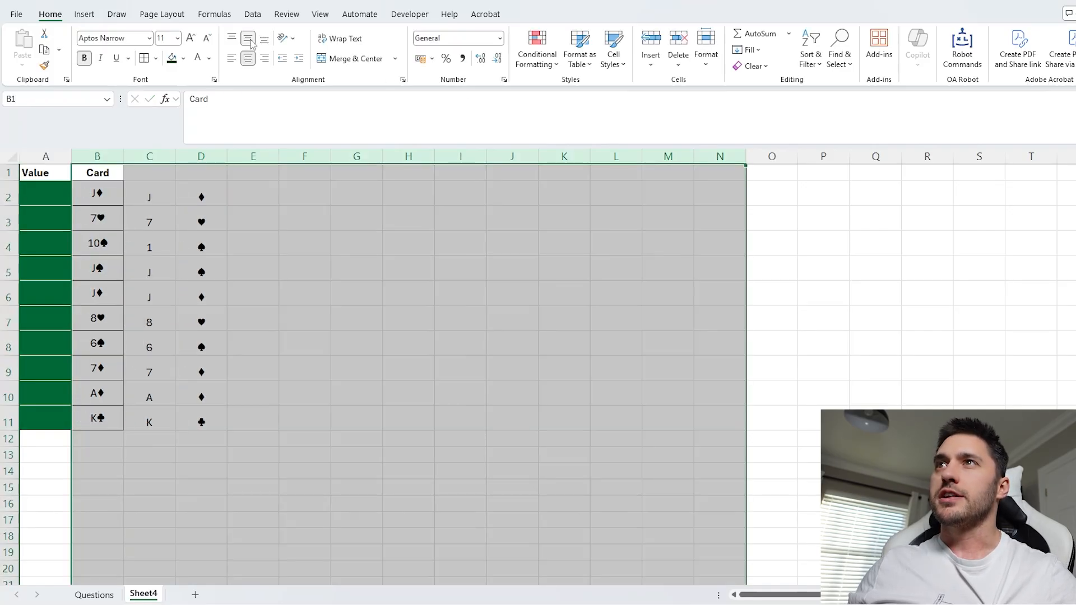
{"action": "left_click", "coordinate": [248, 38]}
{"action": "left_click", "coordinate": [253, 243]}
{"action": "left_click_drag", "start_coordinate": [151, 192], "coordinate": [153, 418]}
{"action": "left_click", "coordinate": [154, 418]}
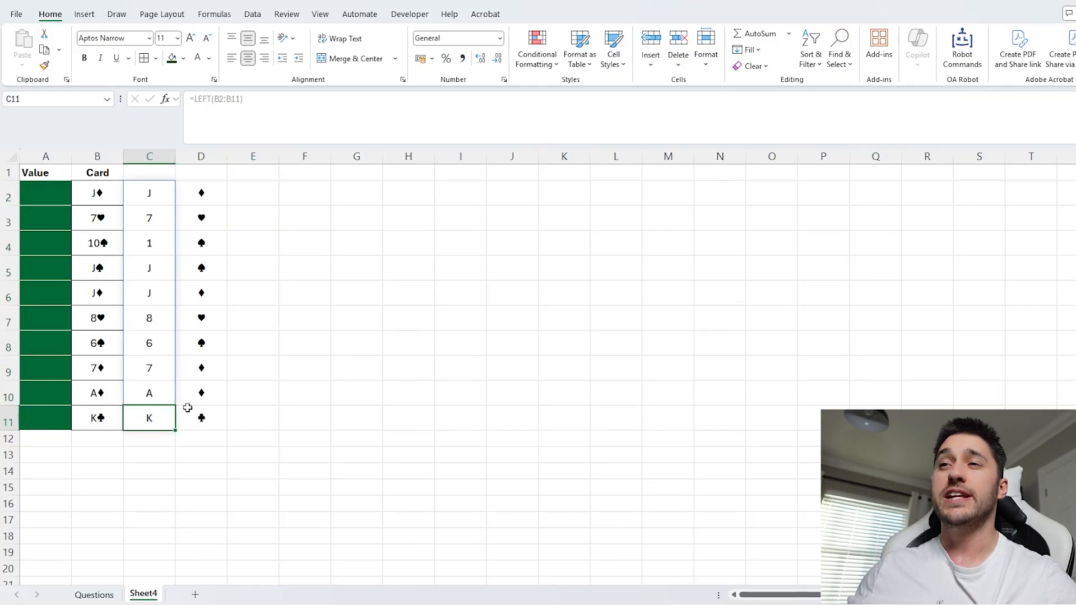
{"action": "left_click", "coordinate": [430, 265]}
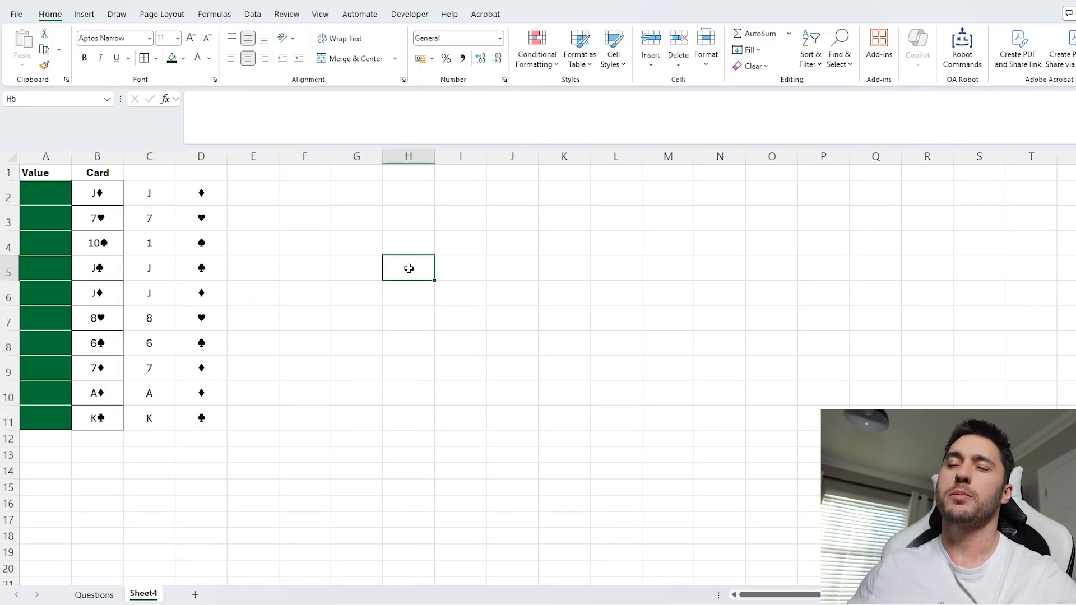
{"action": "left_click_drag", "start_coordinate": [154, 192], "coordinate": [159, 418]}
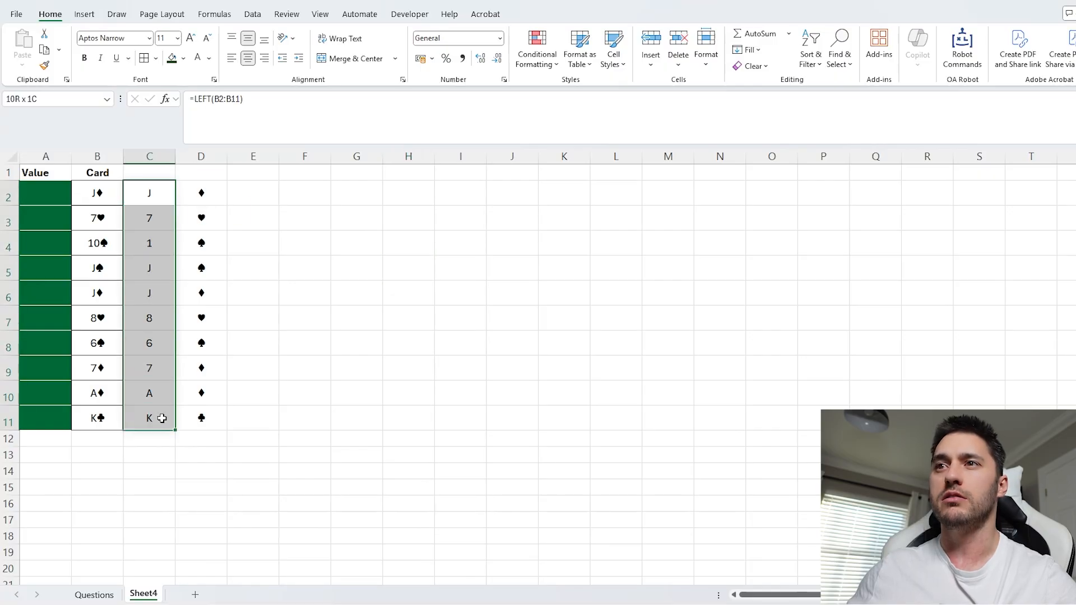
List the card ranks A, 2 through 10, J, Q and K down O2:O14.
{"action": "left_click", "coordinate": [772, 192]}
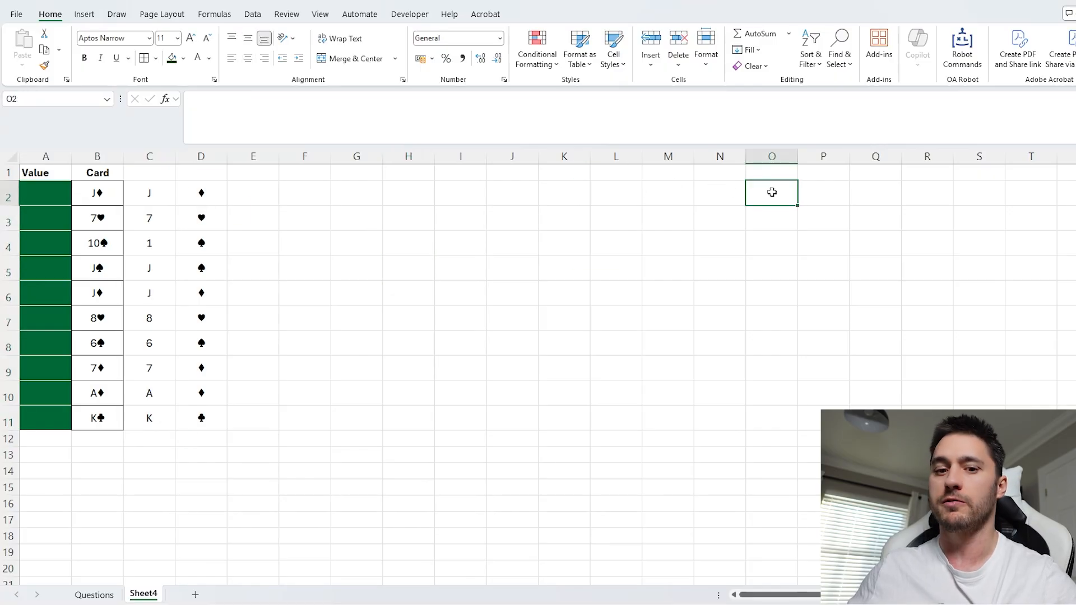
{"action": "type", "text": "A"}
{"action": "key", "text": "Return"}
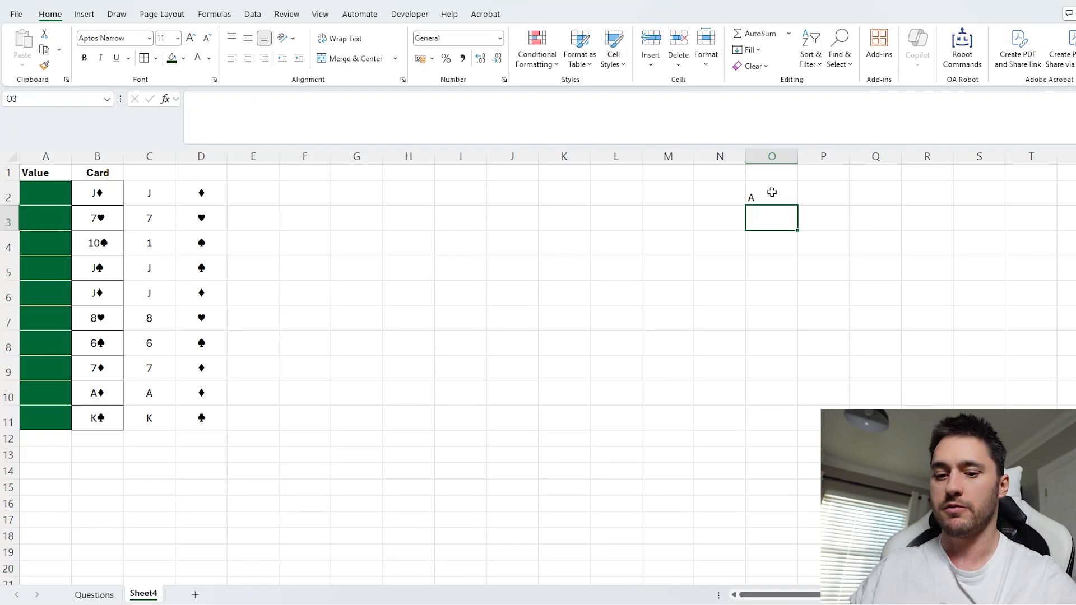
{"action": "type", "text": "2"}
{"action": "key", "text": "Return"}
{"action": "type", "text": "3"}
{"action": "key", "text": "Return"}
{"action": "type", "text": "4"}
{"action": "key", "text": "Return"}
{"action": "type", "text": "5 6 7 8 "}
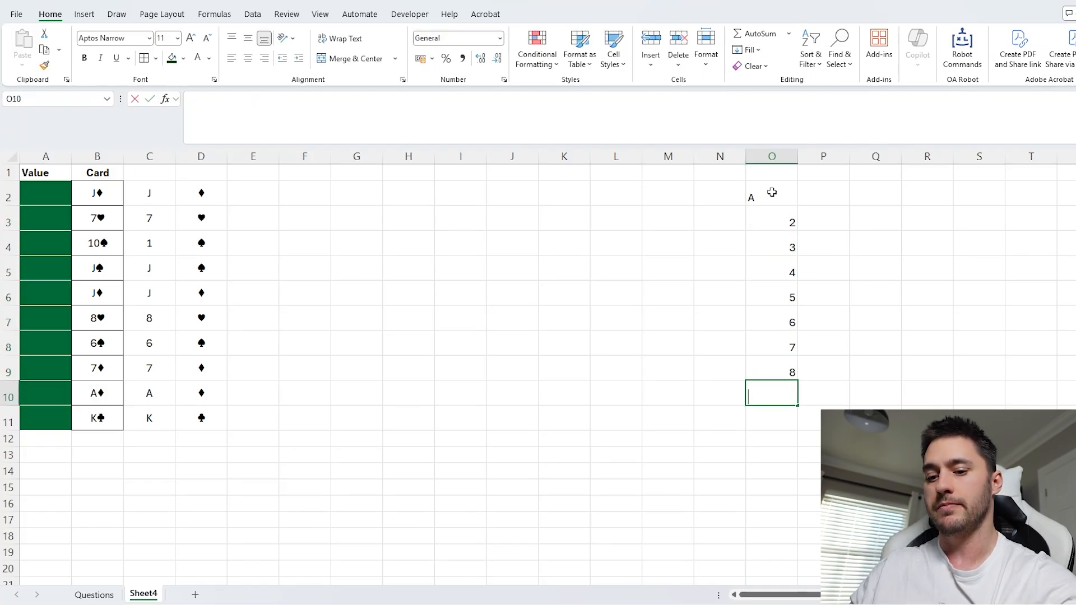
{"action": "type", "text": "9 10 J"}
{"action": "key", "text": "Return"}
{"action": "type", "text": "Q"}
{"action": "key", "text": "Return"}
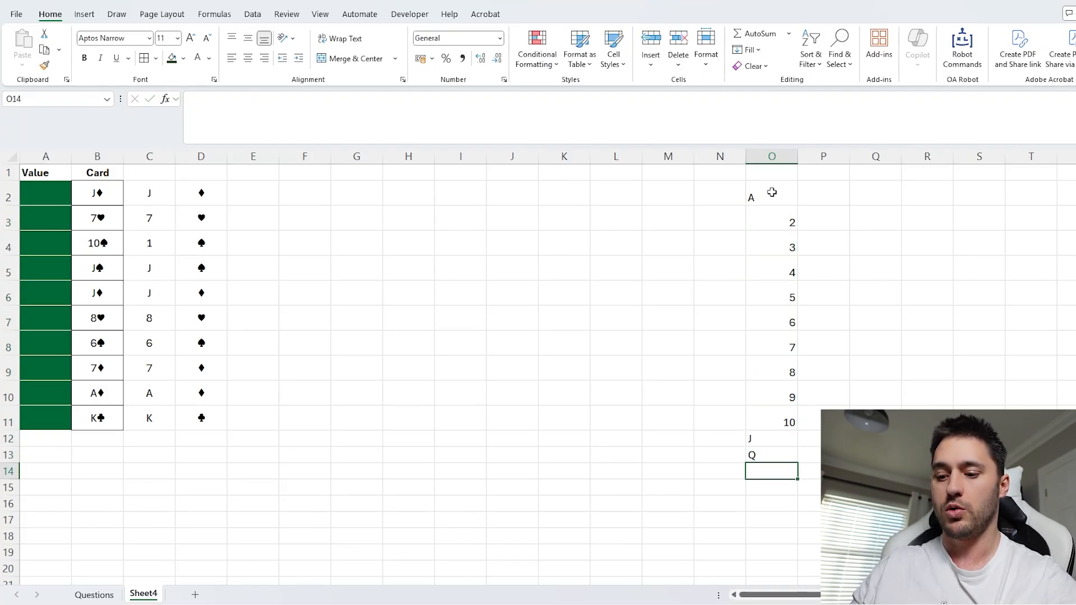
{"action": "type", "text": "K"}
{"action": "key", "text": "Return"}
Number the ranks 1 to 13 beside the list with =SEQUENCE(13) in P2.
{"action": "left_click", "coordinate": [815, 193]}
{"action": "type", "text": "=seq"}
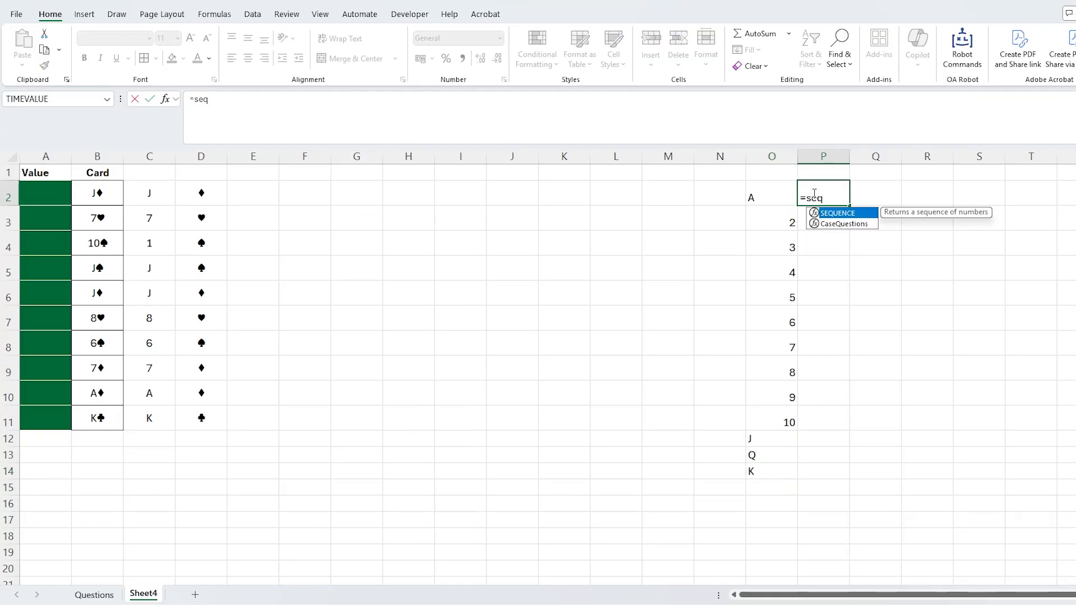
{"action": "key", "text": "Tab"}
{"action": "type", "text": "13"}
{"action": "key", "text": "Return"}
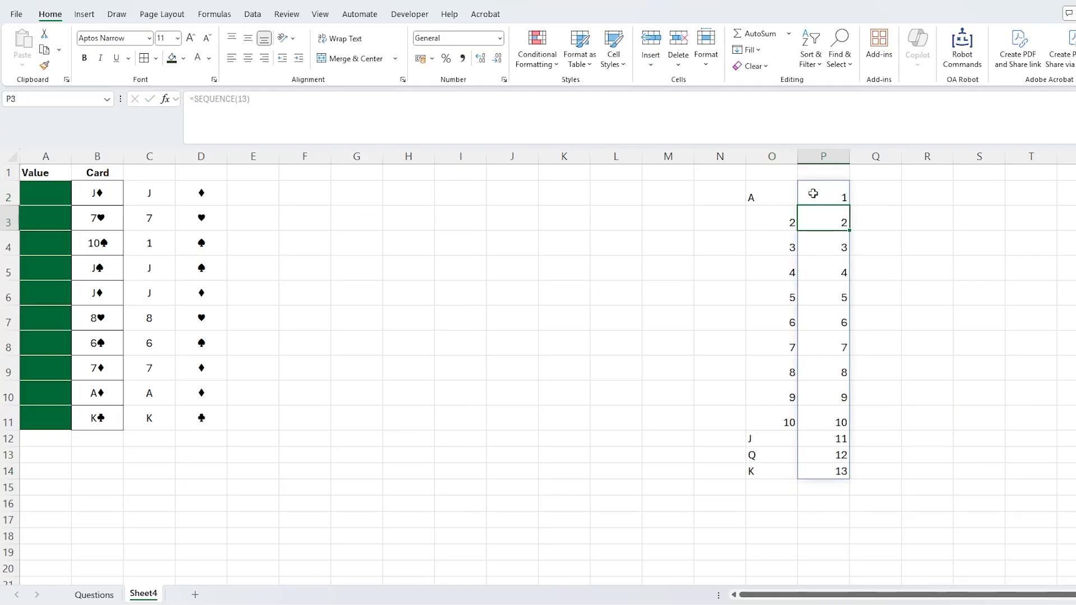
Check how the card ranks in column O pair with the values in column P.
{"action": "left_click_drag", "start_coordinate": [824, 191], "coordinate": [828, 474]}
{"action": "left_click_drag", "start_coordinate": [766, 198], "coordinate": [835, 193]}
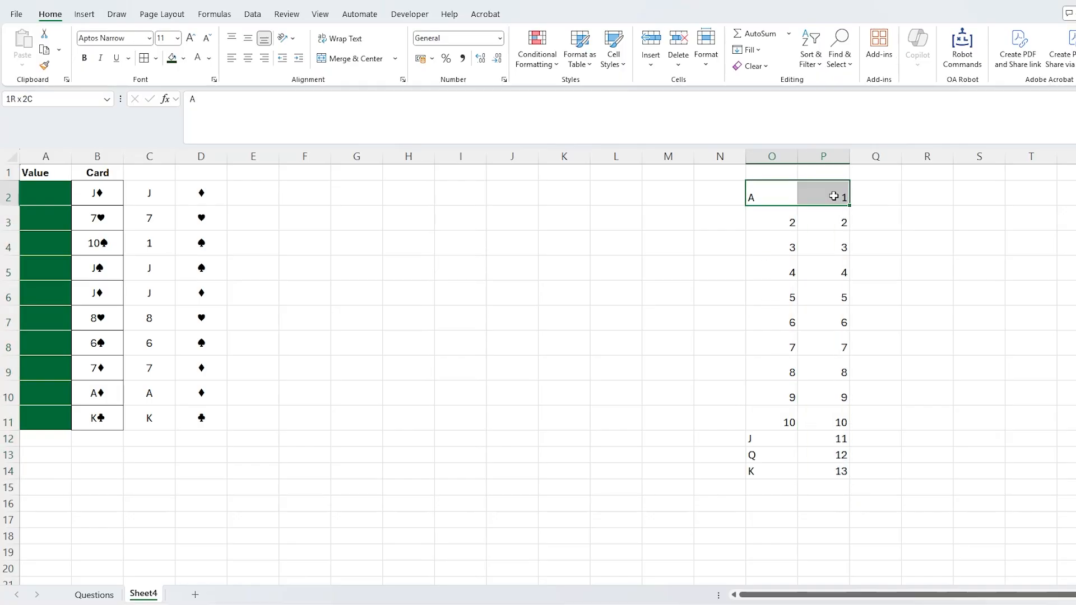
{"action": "left_click", "coordinate": [775, 488]}
{"action": "mouse_move", "coordinate": [776, 488]}
{"action": "left_mouse_down"}
{"action": "mouse_move", "coordinate": [833, 488]}
{"action": "mouse_move", "coordinate": [776, 489]}
{"action": "left_mouse_up"}
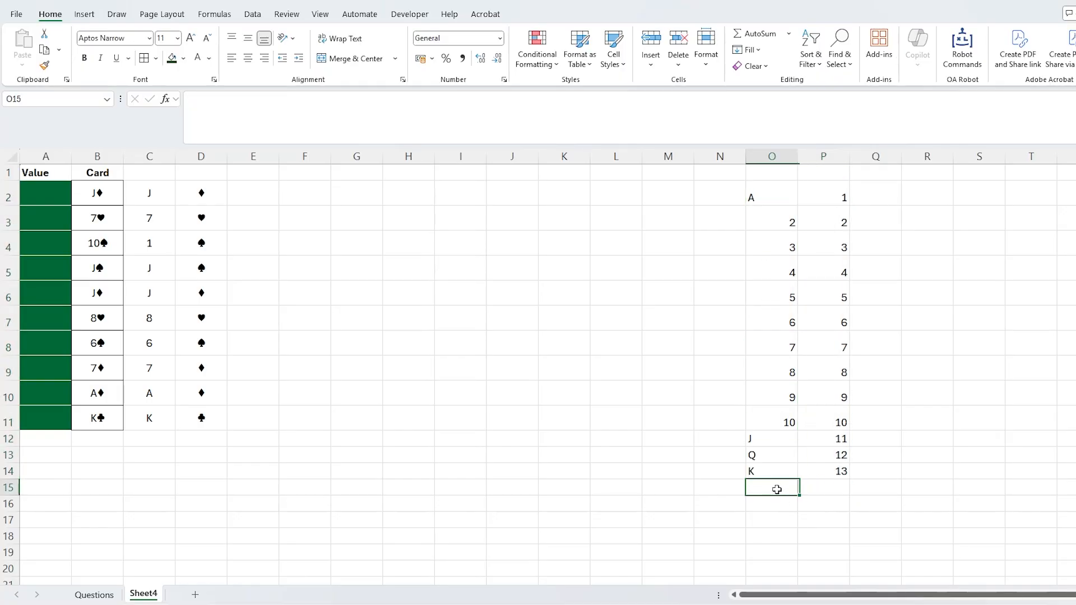
{"action": "left_click", "coordinate": [822, 489]}
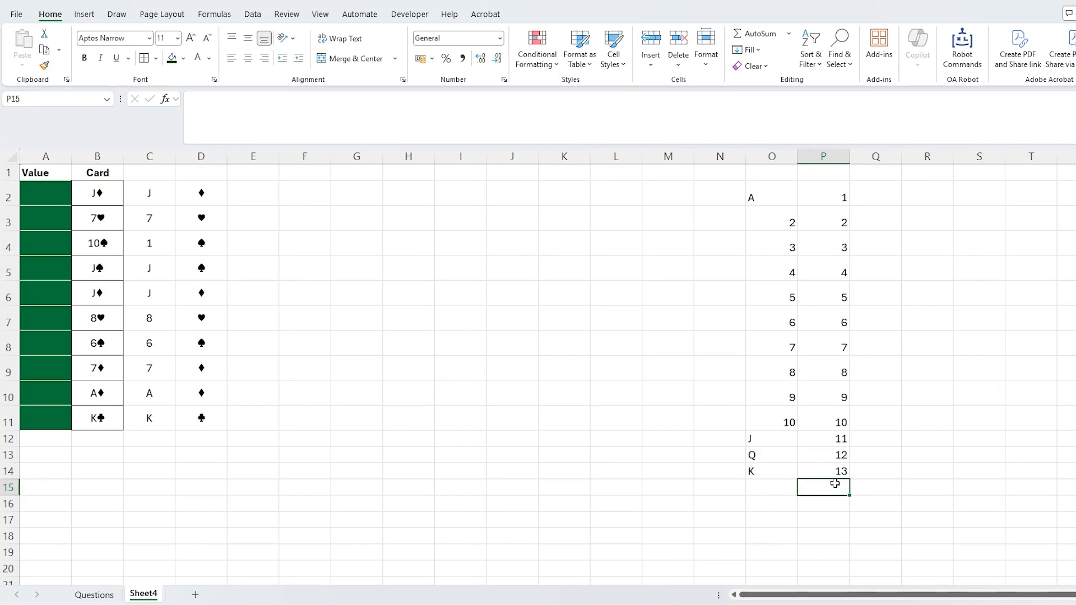
{"action": "left_click", "coordinate": [780, 443]}
{"action": "left_click_drag", "start_coordinate": [769, 439], "coordinate": [766, 471]}
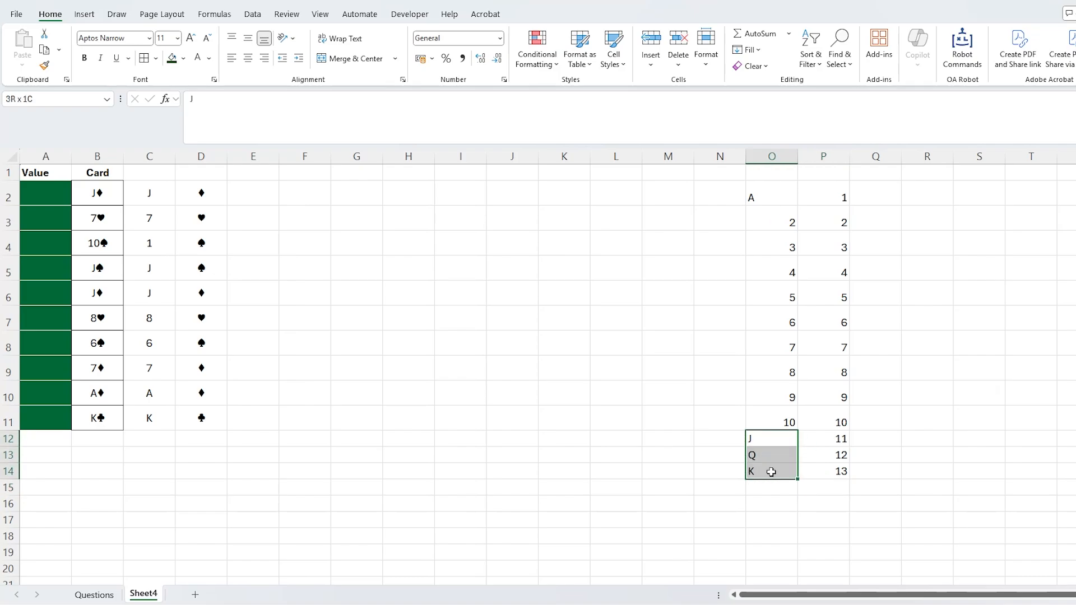
{"action": "left_click", "coordinate": [819, 439]}
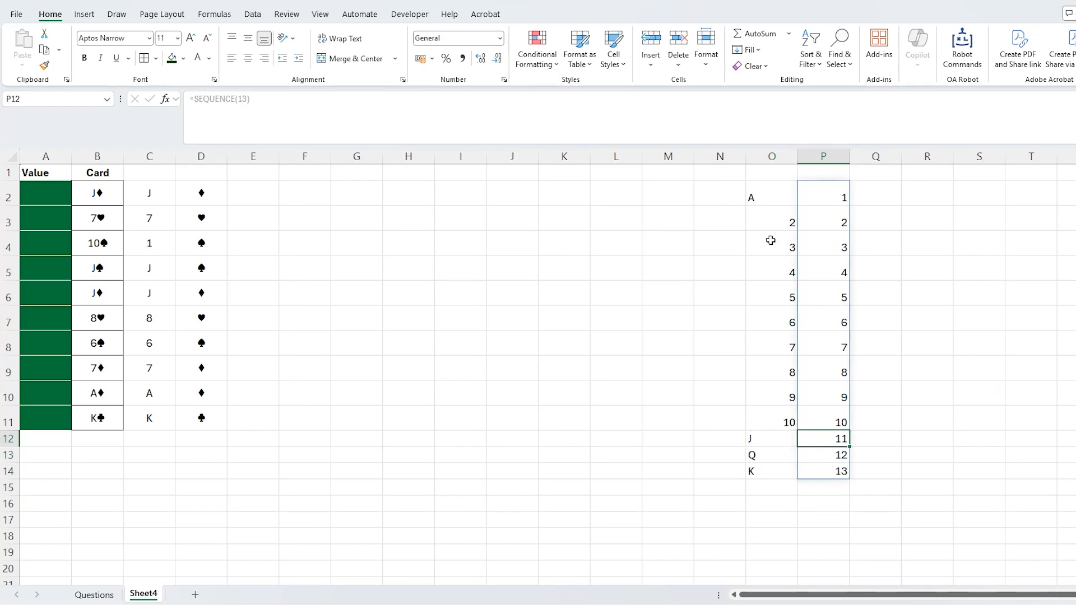
Centre the rank and value lookup table O2:P14 horizontally.
{"action": "left_click", "coordinate": [766, 204]}
{"action": "key", "text": "ctrl+a"}
{"action": "left_click", "coordinate": [248, 58]}
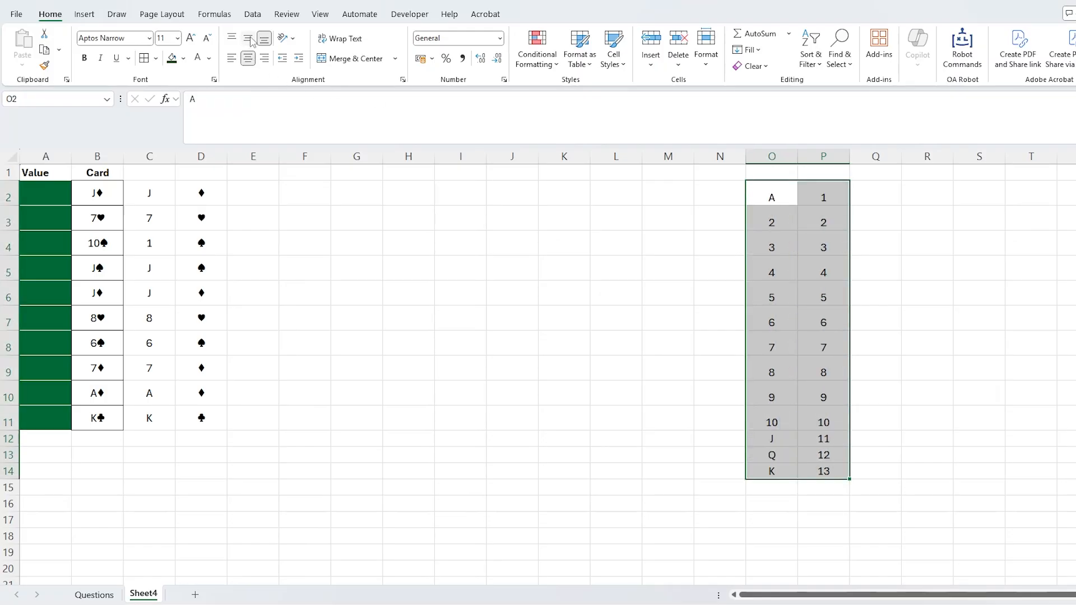
{"action": "left_click", "coordinate": [823, 299]}
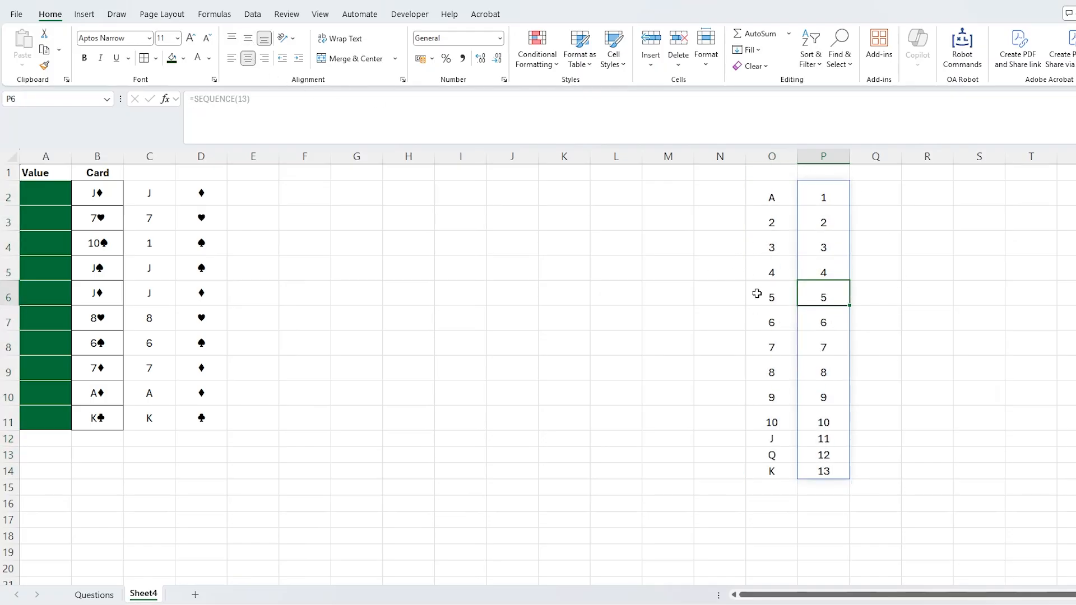
{"action": "left_click_drag", "start_coordinate": [774, 196], "coordinate": [824, 471]}
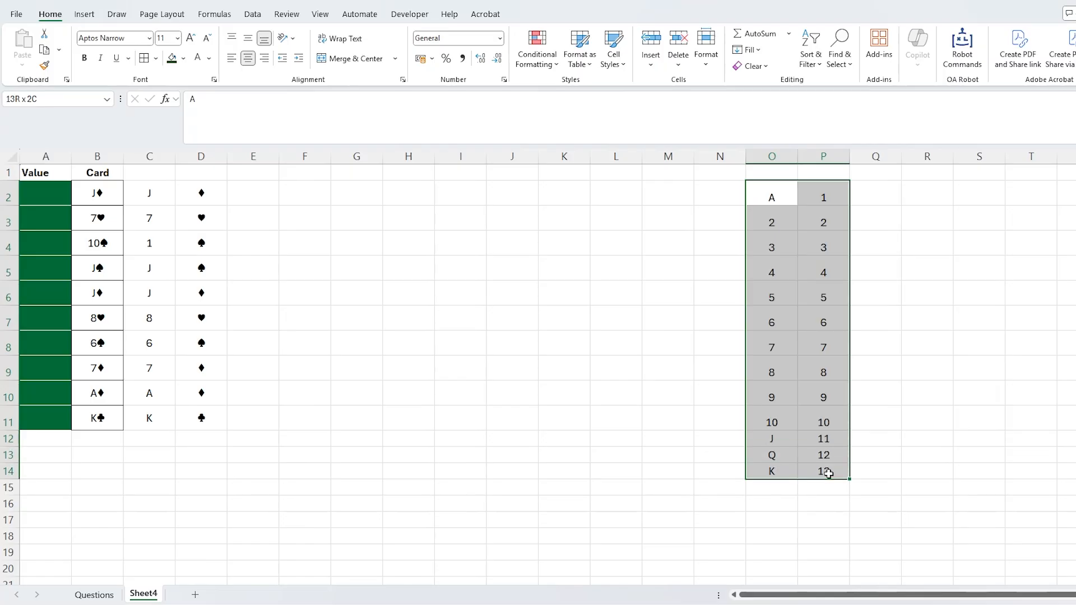
Look up each card rank's value in E2 with =XLOOKUP(C2#,O:O,P:P).
{"action": "left_click", "coordinate": [264, 204]}
{"action": "type", "text": "=XLOOKUP("}
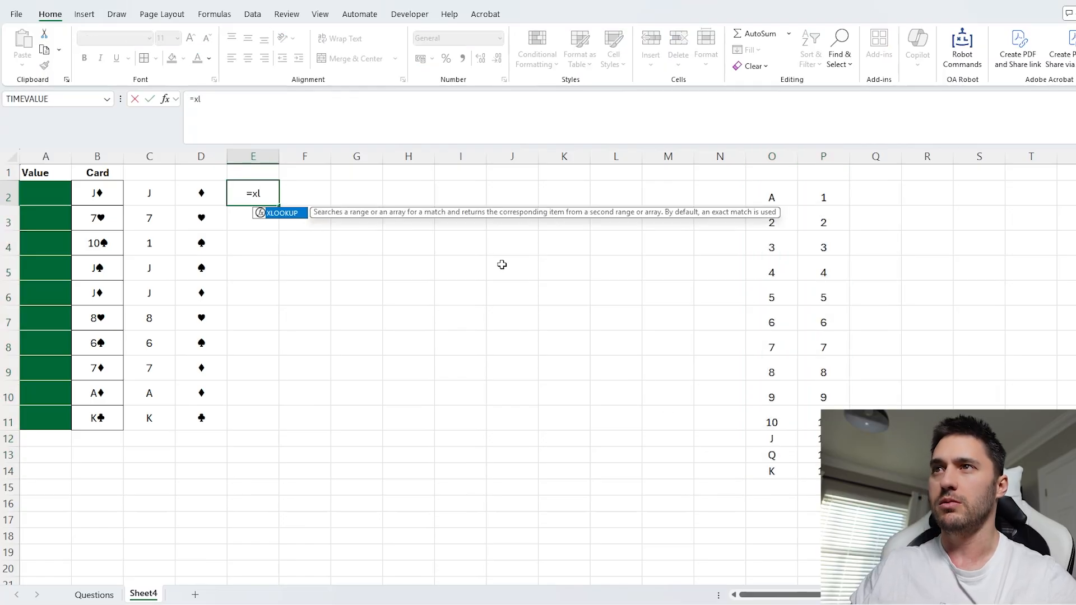
{"action": "key", "text": "Left"}
{"action": "key", "text": "Left"}
{"action": "key", "text": "Left"}
{"action": "key", "text": "ctrl+shift+Down"}
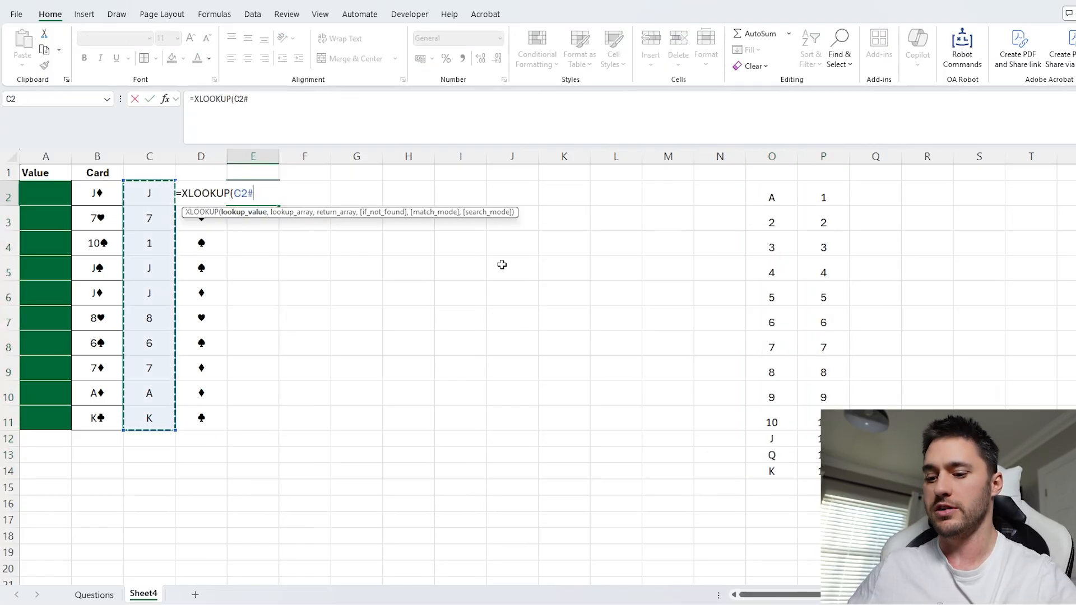
{"action": "type", "text": ","}
{"action": "left_click", "coordinate": [783, 158]}
{"action": "type", "text": ","}
{"action": "left_click", "coordinate": [822, 158]}
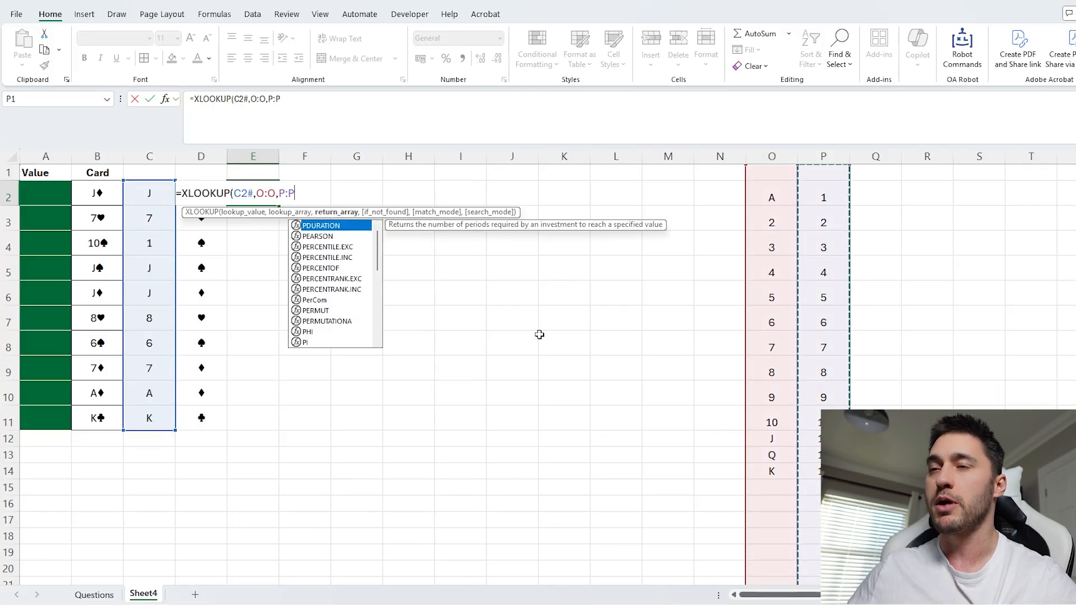
{"action": "type", "text": ")"}
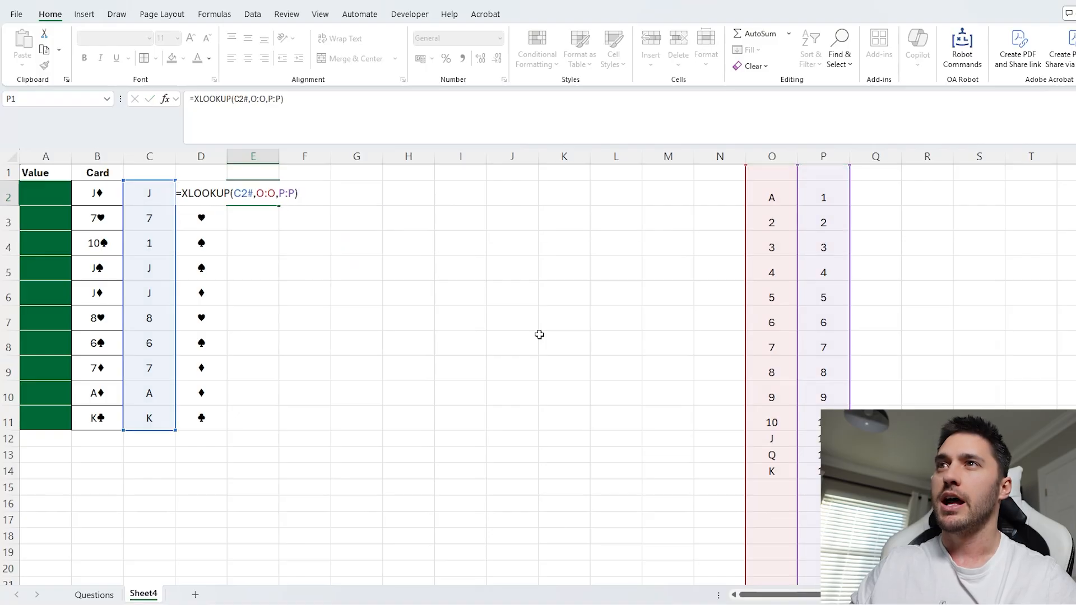
{"action": "key", "text": "Return"}
{"action": "key", "text": "Up"}
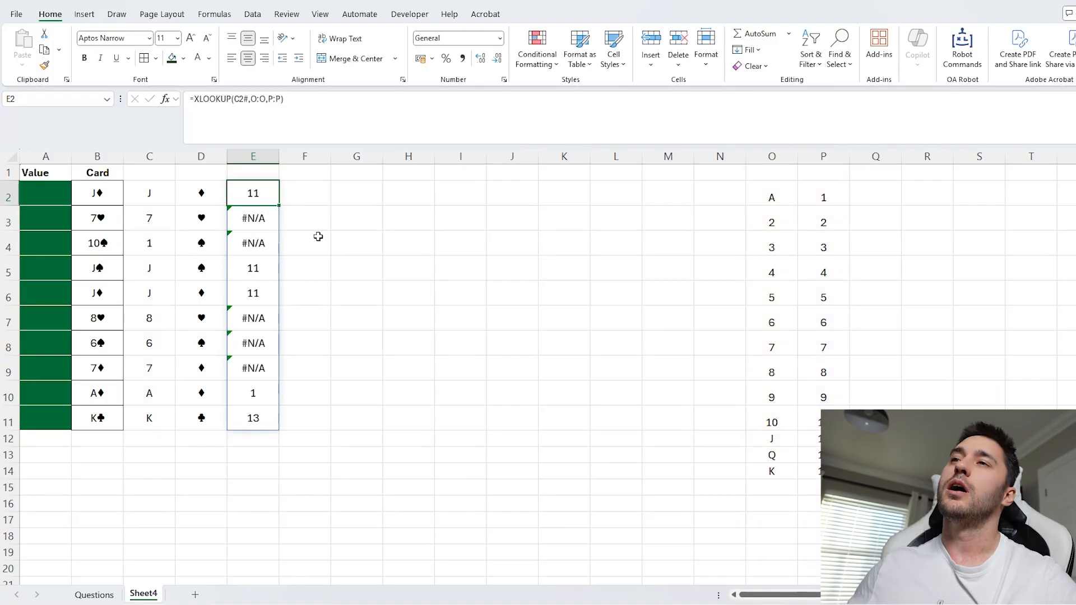
Examine the ranks in column O against the LEFT and RIGHT formulas that split the cards in columns C and D.
{"action": "left_click_drag", "start_coordinate": [787, 196], "coordinate": [785, 472]}
{"action": "left_click", "coordinate": [772, 226]}
{"action": "left_click", "coordinate": [774, 244]}
{"action": "left_click", "coordinate": [786, 271]}
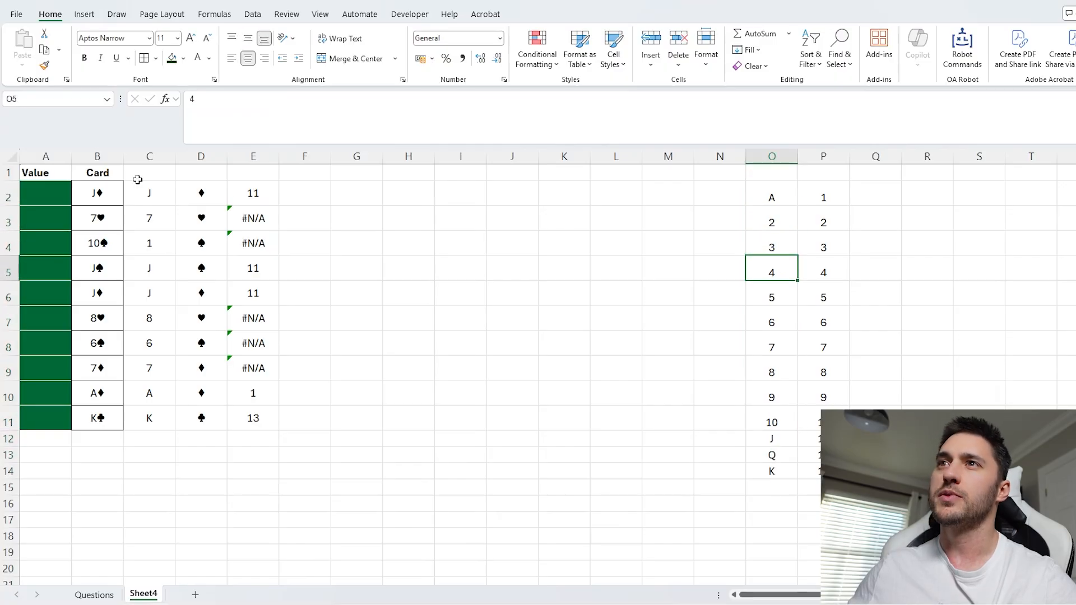
{"action": "left_click", "coordinate": [146, 190]}
{"action": "left_click", "coordinate": [196, 186]}
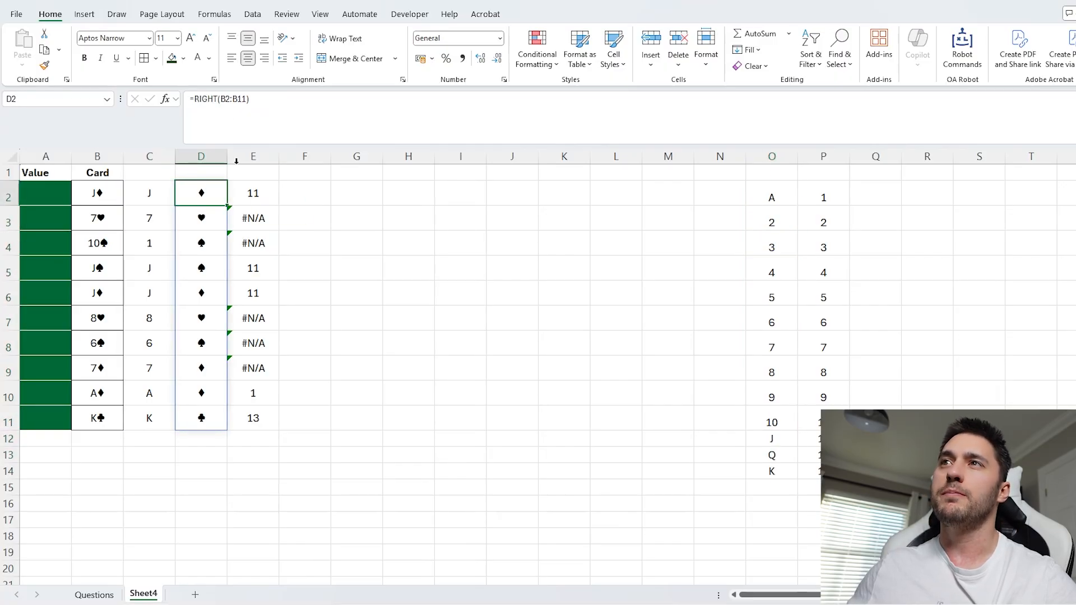
{"action": "left_click", "coordinate": [152, 196]}
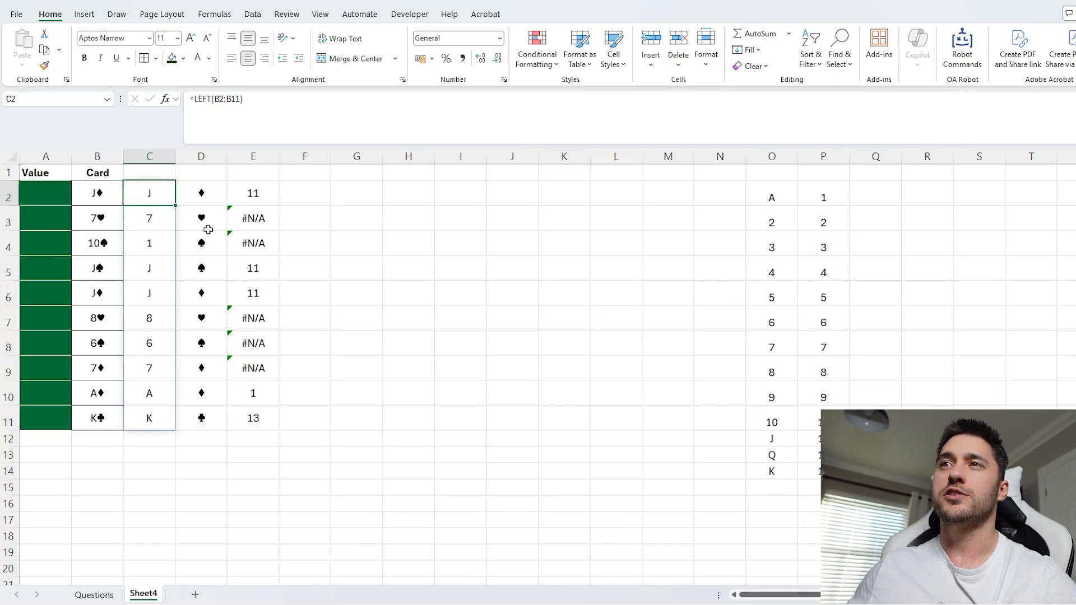
{"action": "left_click_drag", "start_coordinate": [144, 235], "coordinate": [149, 419]}
Try to turn the extracted ranks into numbers by changing the C2 formula to =LEFT(B2:B11)*1.
{"action": "left_click", "coordinate": [168, 186]}
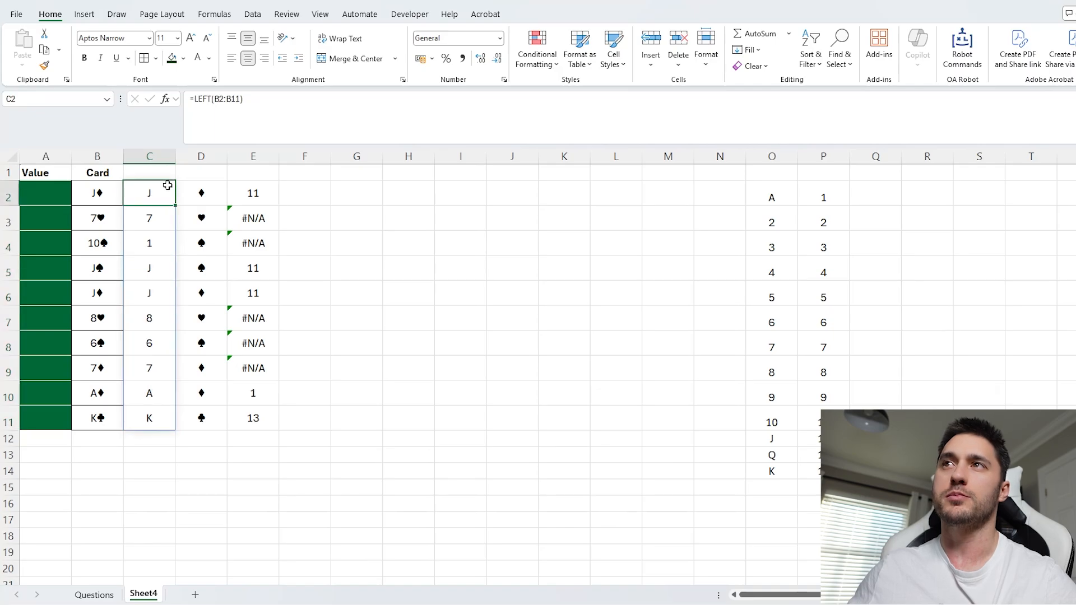
{"action": "left_click", "coordinate": [326, 132]}
{"action": "type", "text": "*1"}
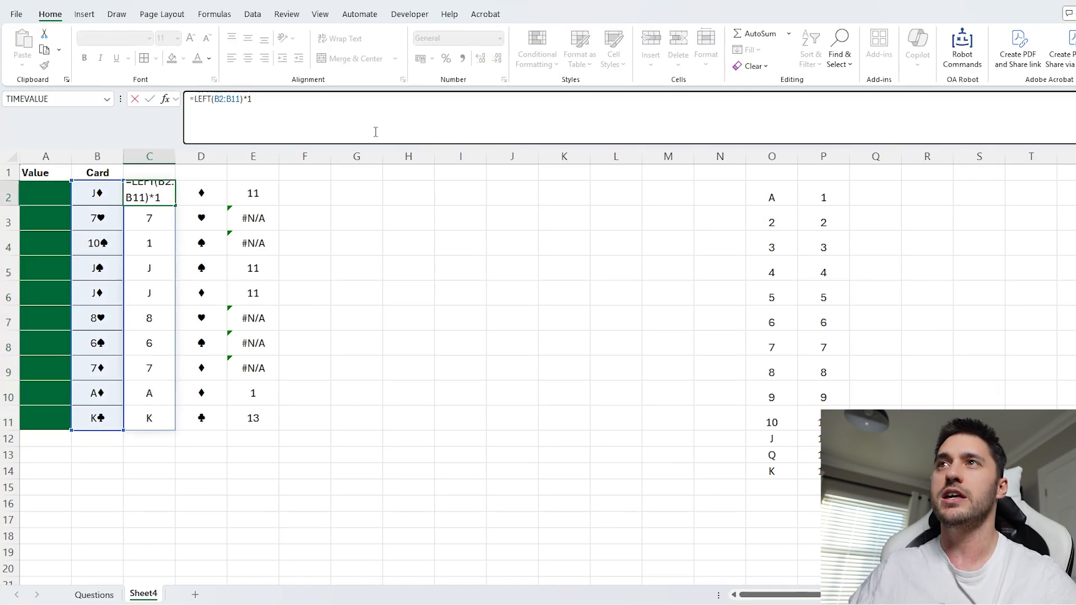
{"action": "key", "text": "Return"}
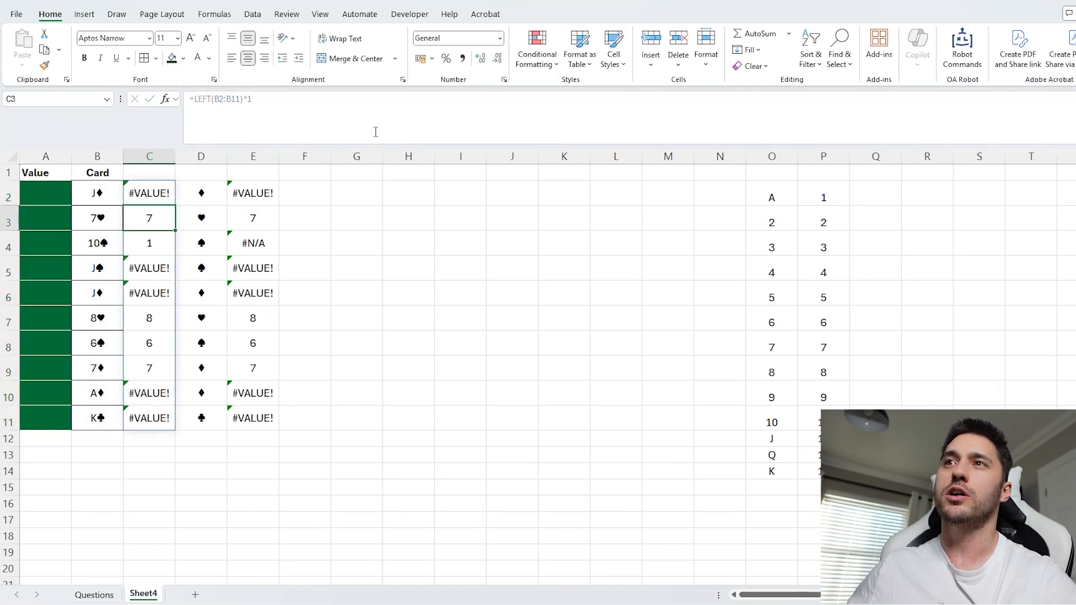
Replace the rank 10 in lookup cell O11 with 1 to match the single character extracted from the 10♠ card.
{"action": "left_click", "coordinate": [149, 242]}
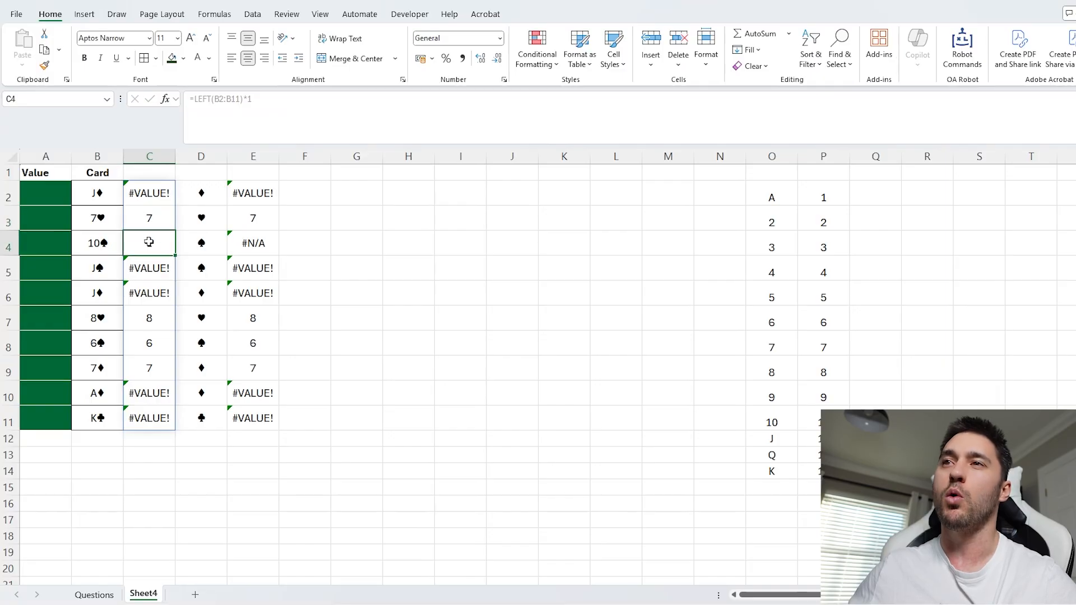
{"action": "left_click", "coordinate": [152, 192]}
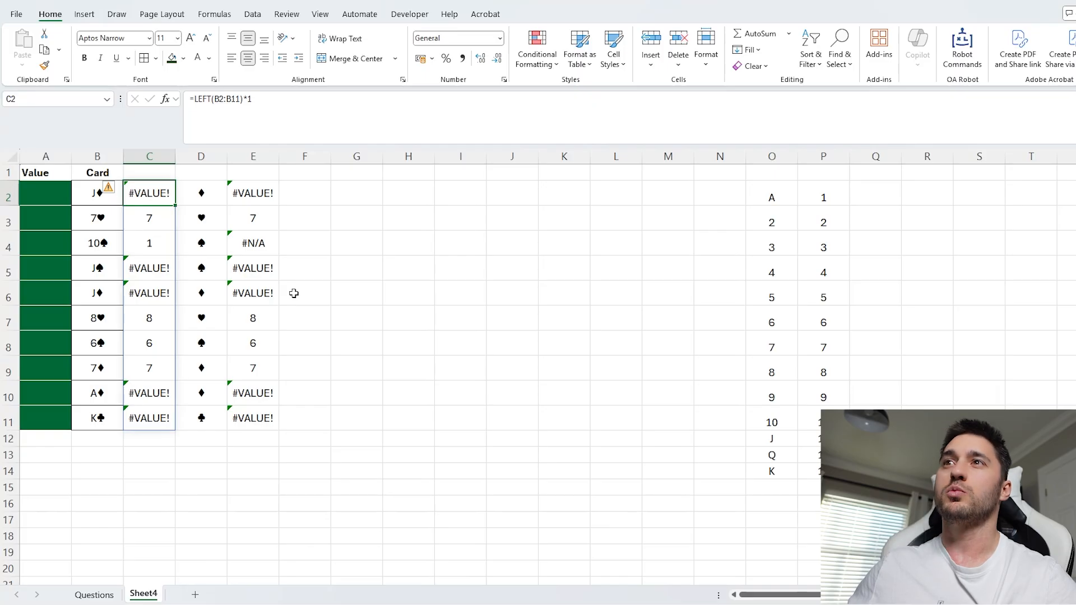
{"action": "left_click", "coordinate": [99, 245]}
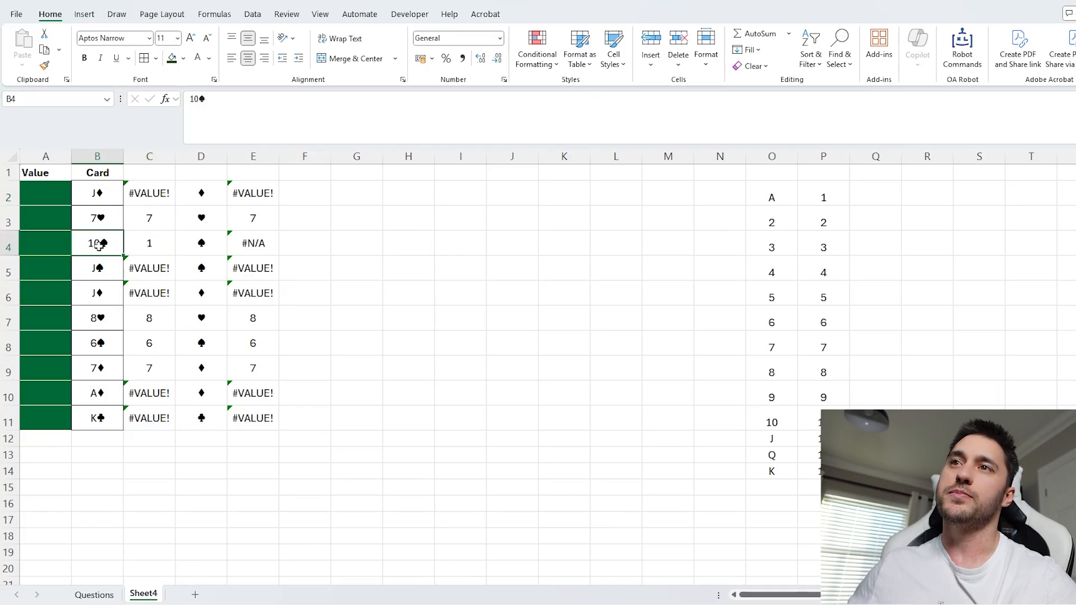
{"action": "left_click_drag", "start_coordinate": [97, 203], "coordinate": [98, 419]}
{"action": "left_click", "coordinate": [154, 241]}
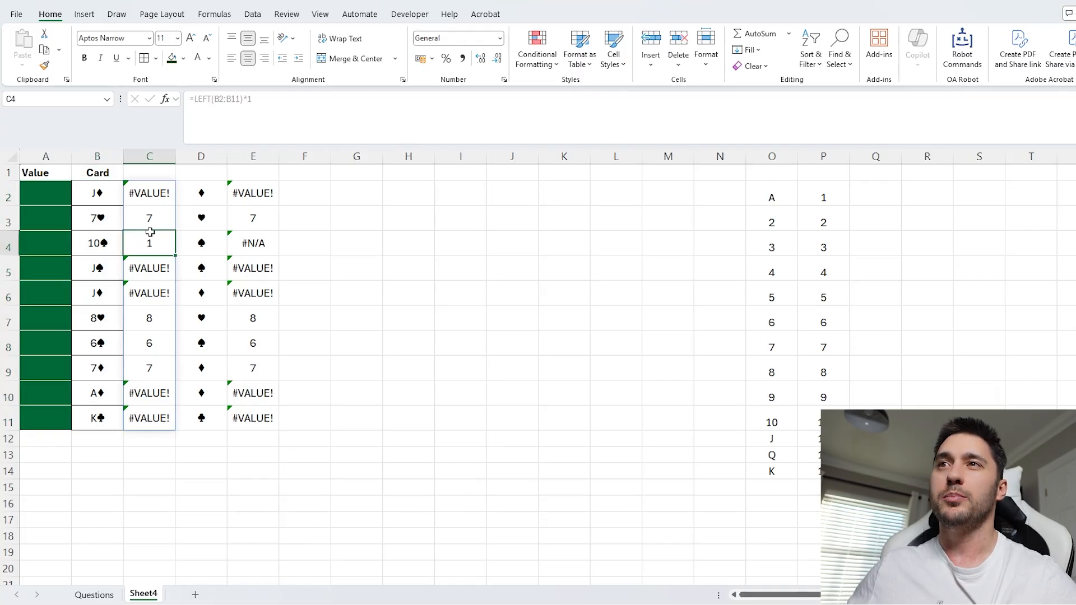
{"action": "left_click", "coordinate": [776, 417]}
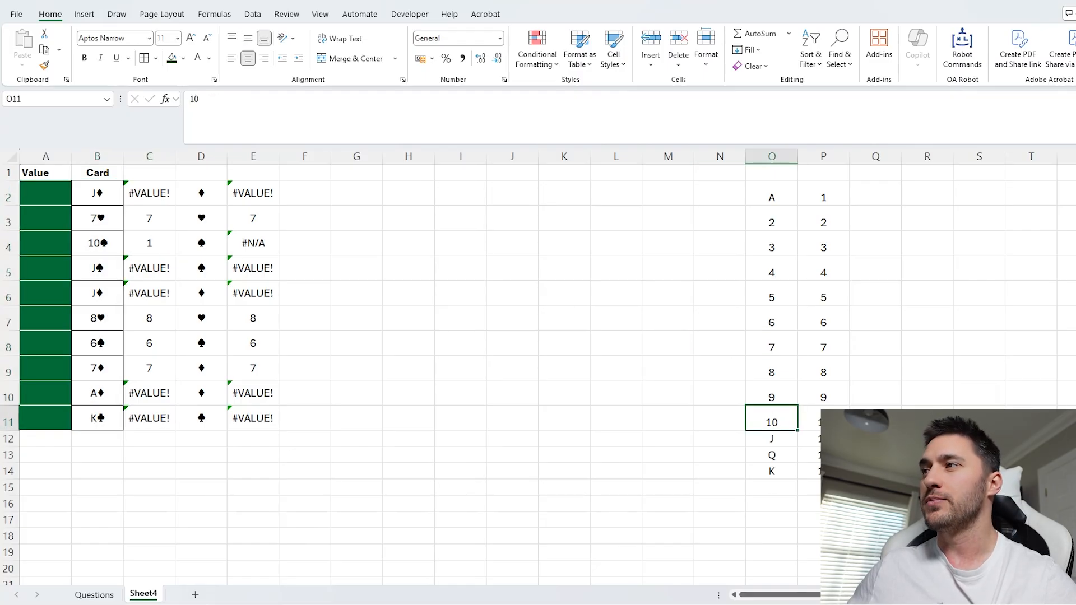
{"action": "type", "text": "1"}
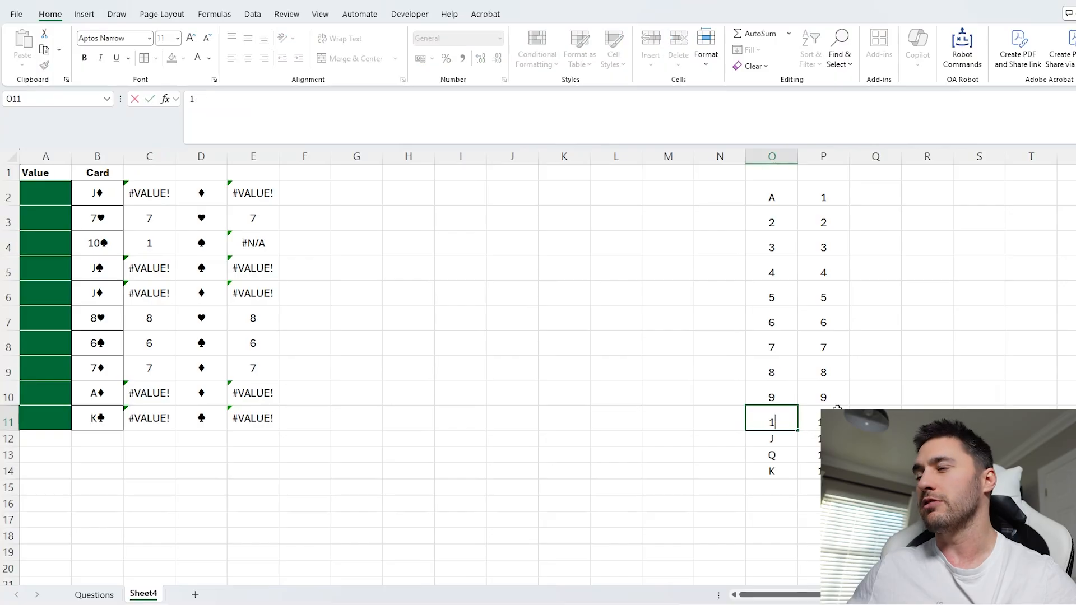
{"action": "left_click", "coordinate": [908, 376]}
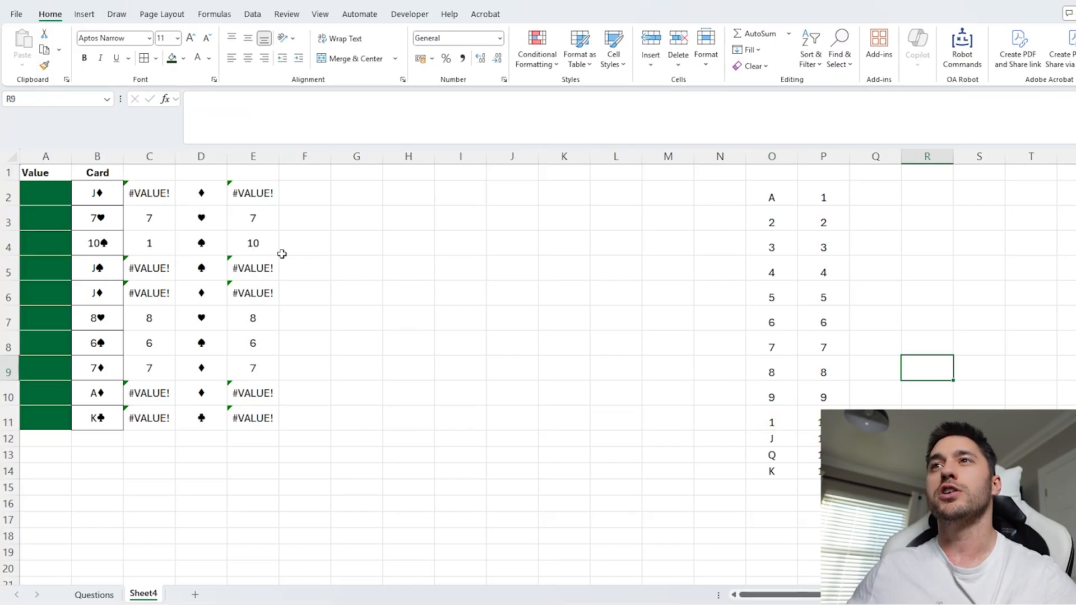
Remove the *1 from the C2 formula so it reads =LEFT(B2:B11).
{"action": "left_click", "coordinate": [147, 242]}
{"action": "left_click", "coordinate": [208, 243]}
{"action": "left_click", "coordinate": [144, 243]}
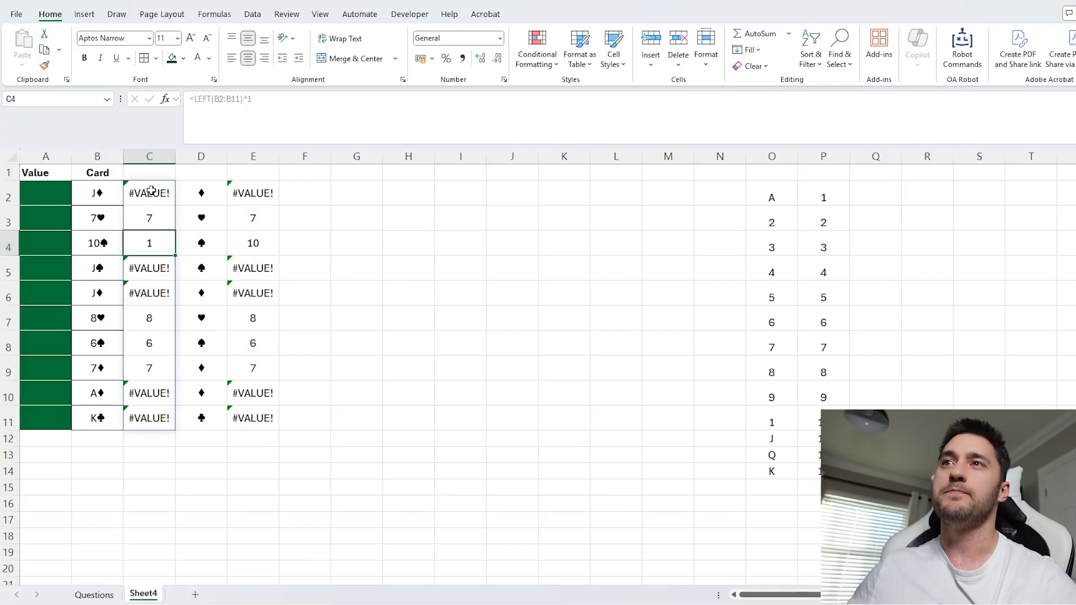
{"action": "left_click", "coordinate": [285, 115]}
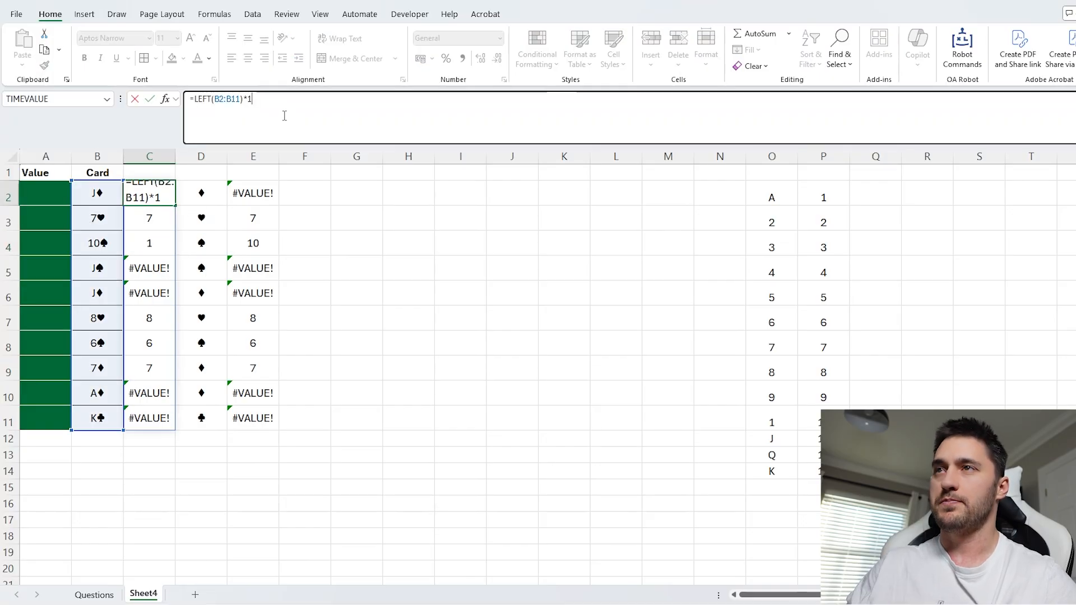
{"action": "key", "text": "BackSpace"}
{"action": "key", "text": "BackSpace"}
{"action": "key", "text": "Return"}
{"action": "left_click", "coordinate": [874, 193]}
{"action": "left_click", "coordinate": [782, 196]}
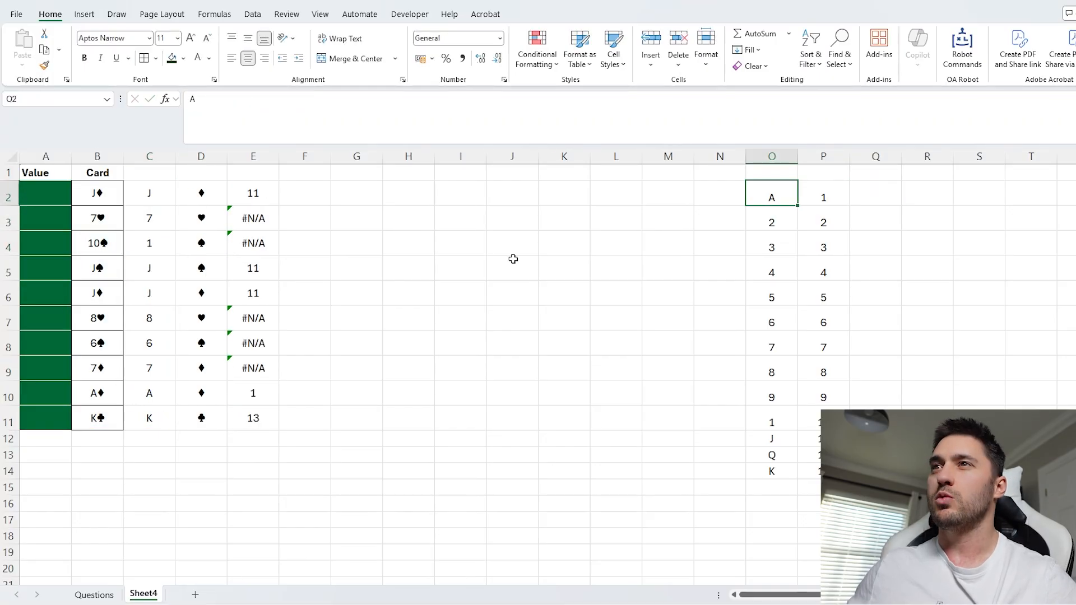
Build a text version of the lookup ranks in Q2 with =O2:O14&"".
{"action": "left_click_drag", "start_coordinate": [772, 158], "coordinate": [823, 159]}
{"action": "left_click", "coordinate": [787, 192]}
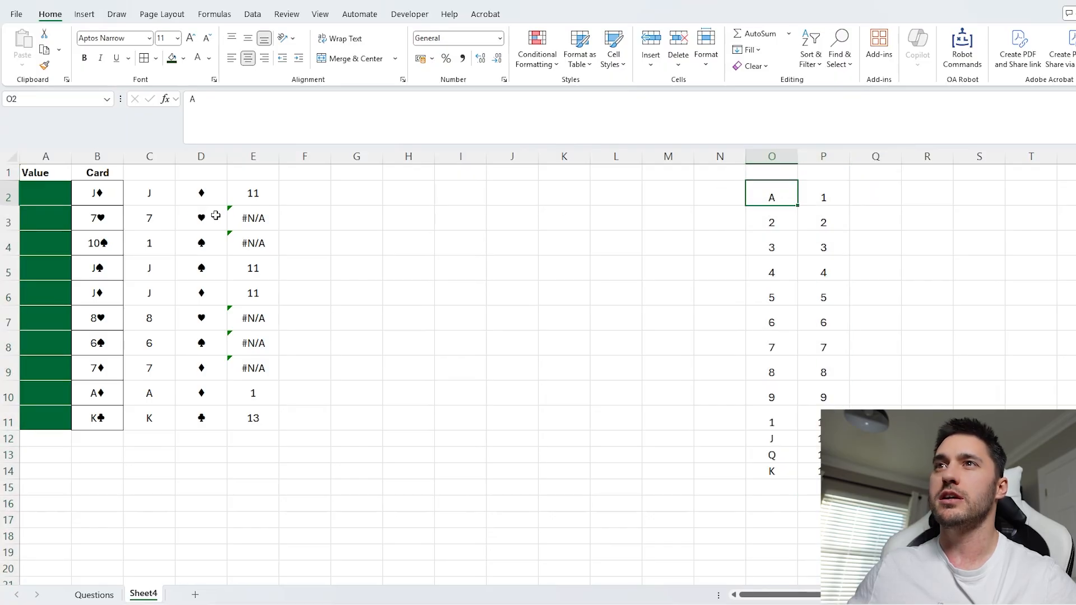
{"action": "left_click", "coordinate": [149, 156]}
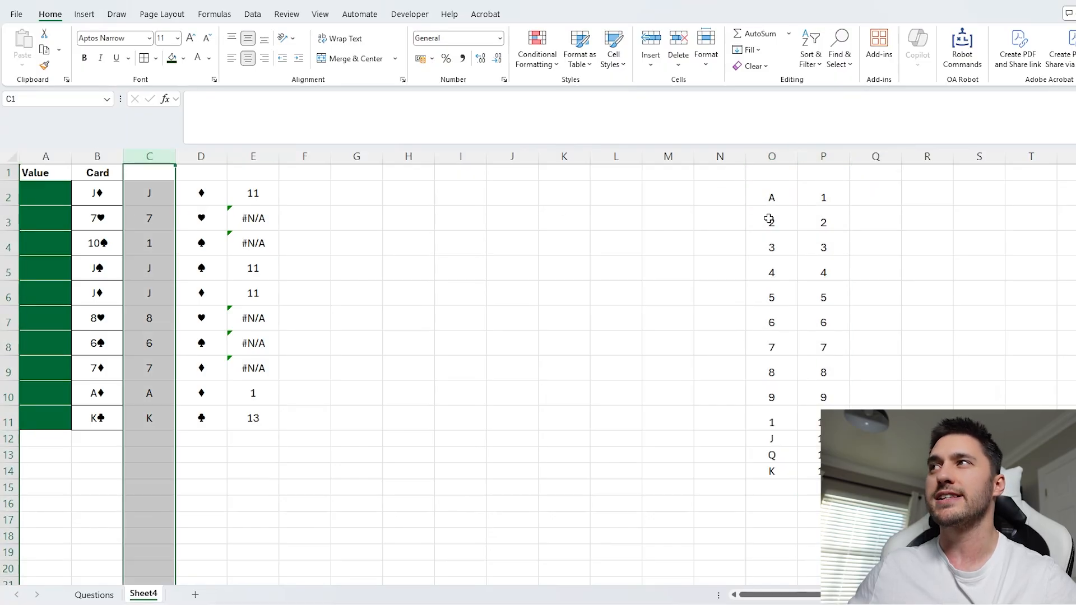
{"action": "left_click", "coordinate": [873, 197]}
{"action": "type", "text": "="}
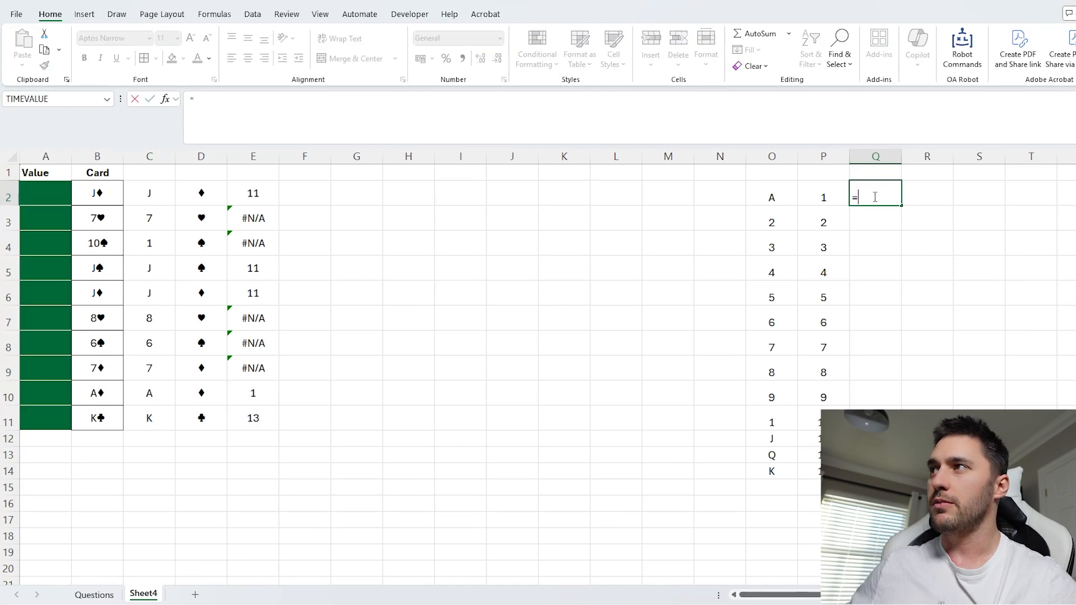
{"action": "key", "text": "Left"}
{"action": "key", "text": "Left"}
{"action": "key", "text": "ctrl+shift+Down"}
{"action": "type", "text": "&\""}
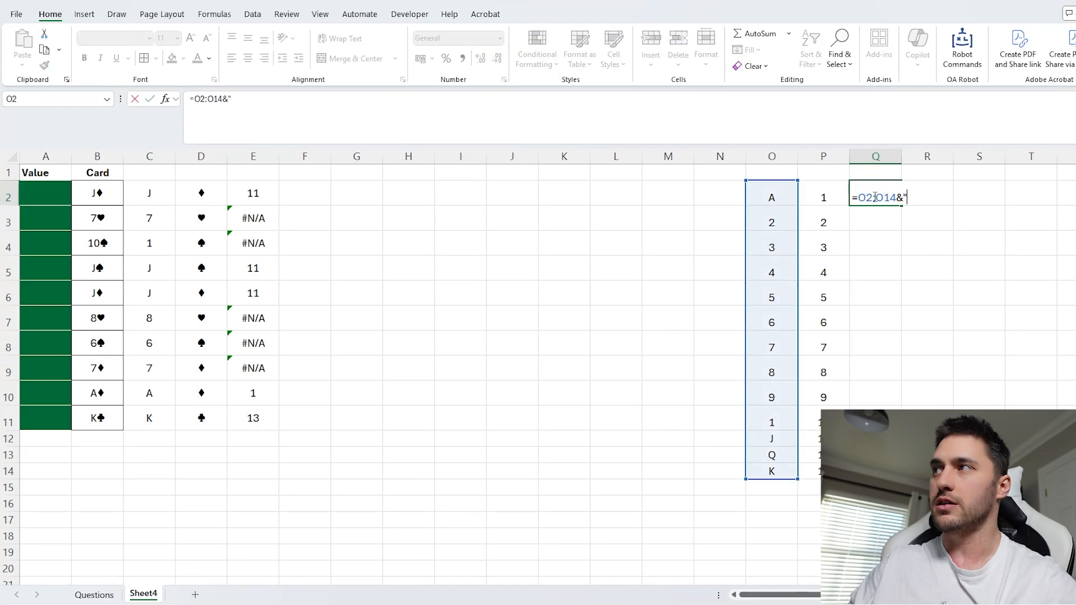
{"action": "key", "text": "Return"}
{"action": "key", "text": "Up"}
Paste the text ranks from column Q as values over O2:O14 and clear column Q.
{"action": "key", "text": "ctrl+shift+Down"}
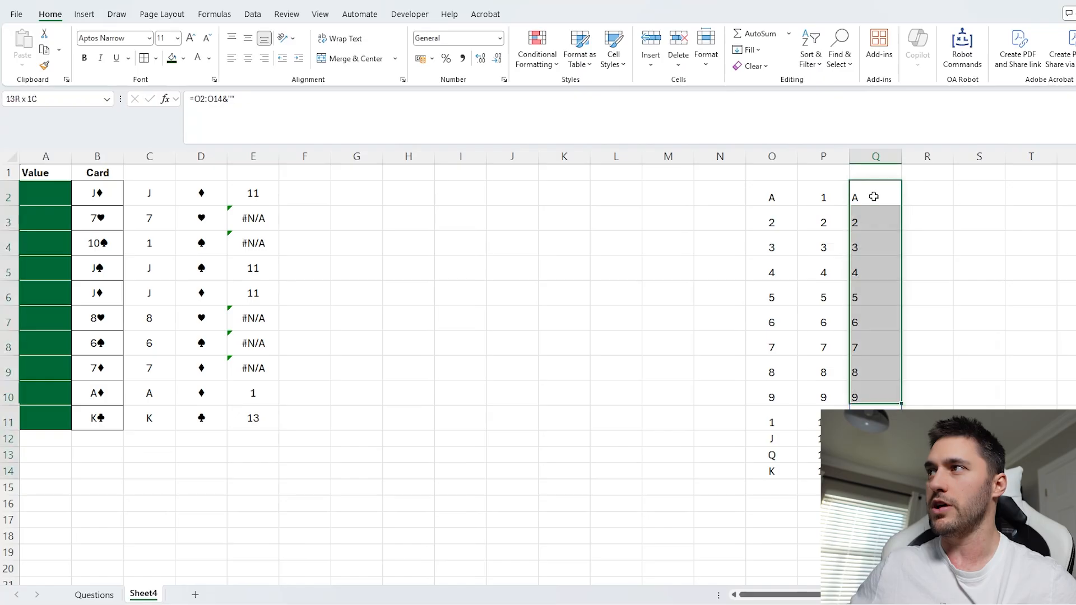
{"action": "key", "text": "ctrl+c"}
{"action": "left_click", "coordinate": [777, 190]}
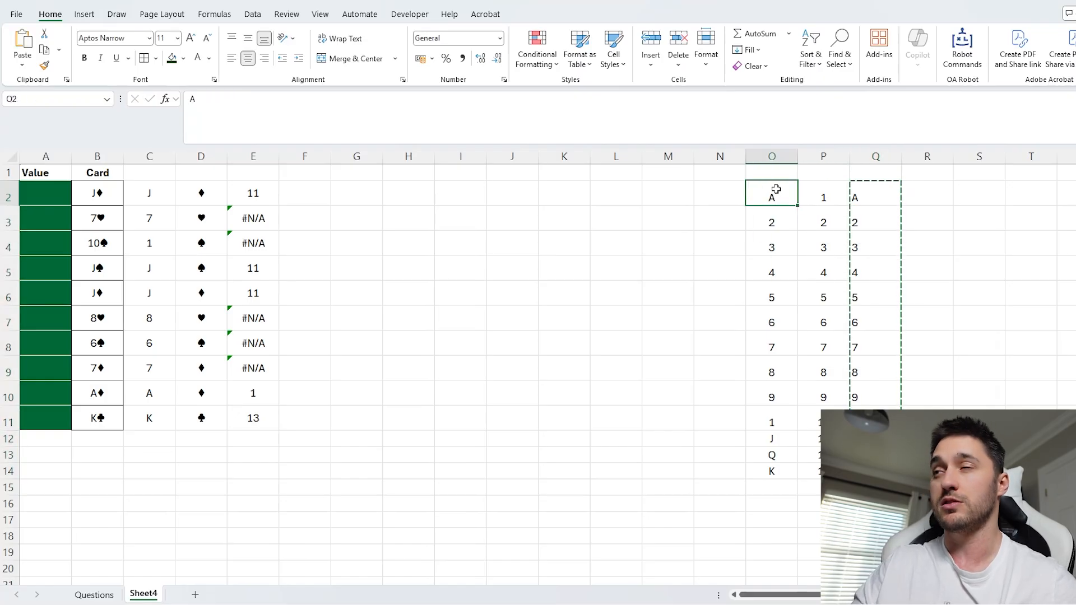
{"action": "key", "text": "ctrl+shift+Down"}
{"action": "key", "text": "ctrl+shift+v"}
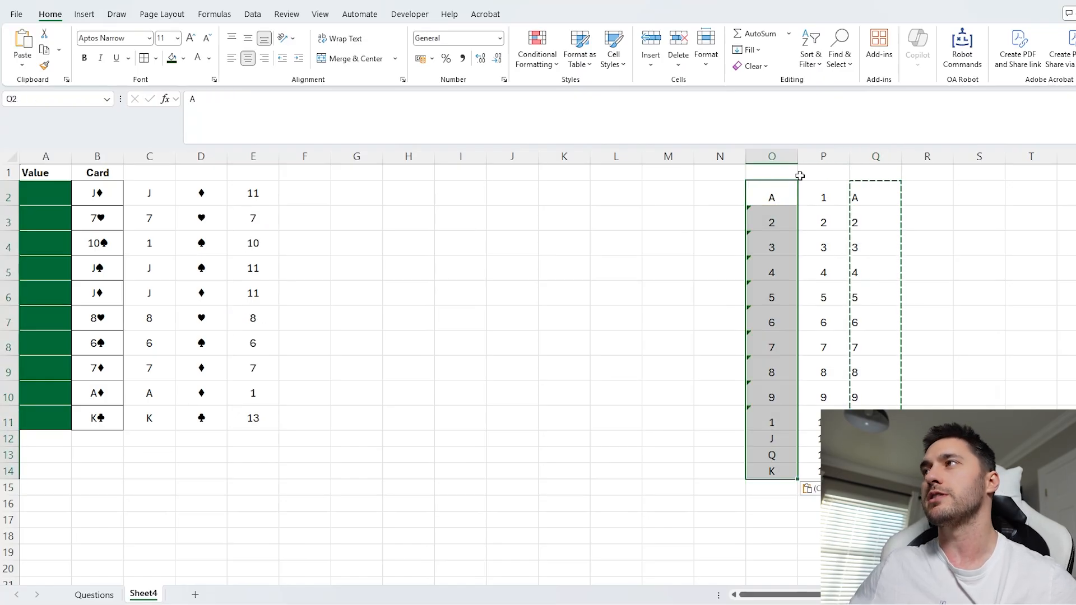
{"action": "left_click", "coordinate": [885, 155]}
{"action": "key", "text": "Delete"}
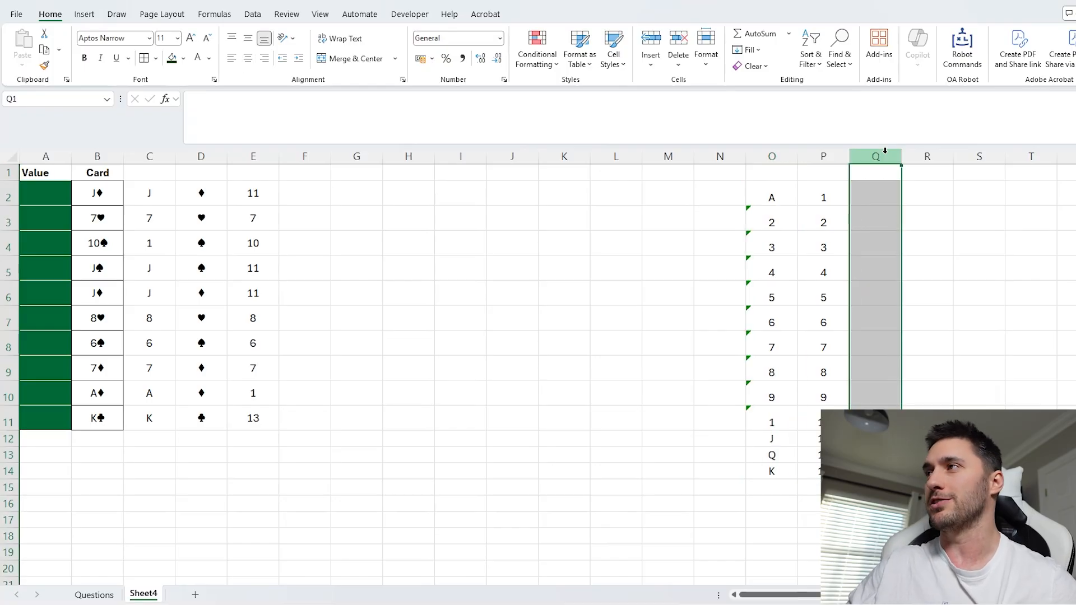
Check the looked-up card values in column E and review the helper columns and lookup table.
{"action": "left_click", "coordinate": [252, 193]}
{"action": "left_click", "coordinate": [255, 218]}
{"action": "left_click", "coordinate": [263, 247]}
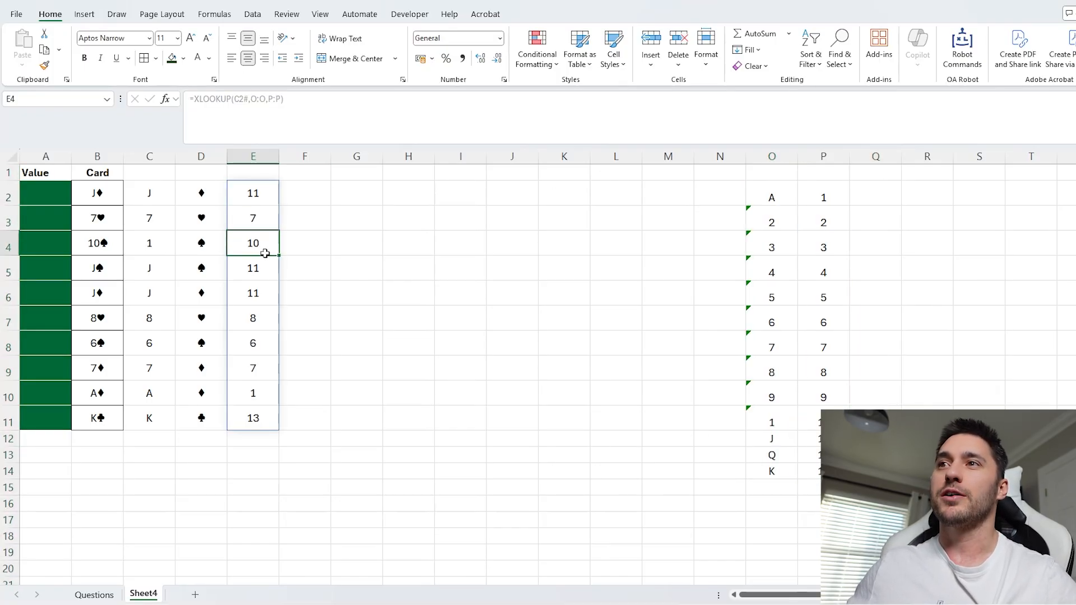
{"action": "left_click", "coordinate": [263, 297]}
{"action": "left_click", "coordinate": [255, 368]}
{"action": "left_click", "coordinate": [252, 417]}
{"action": "left_click", "coordinate": [430, 307]}
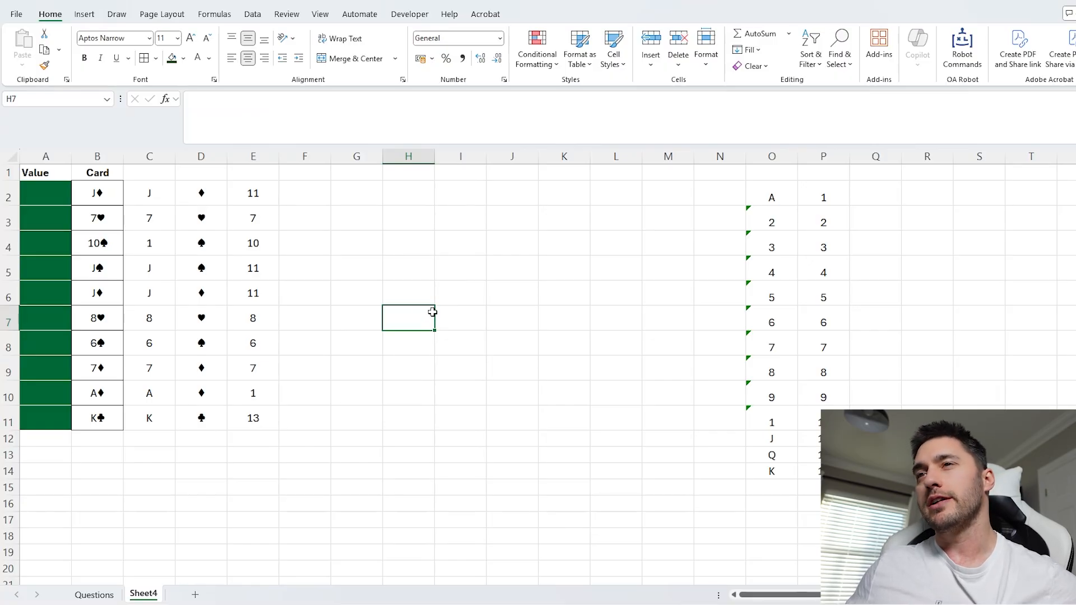
{"action": "left_click_drag", "start_coordinate": [150, 198], "coordinate": [807, 503]}
{"action": "left_click", "coordinate": [570, 424]}
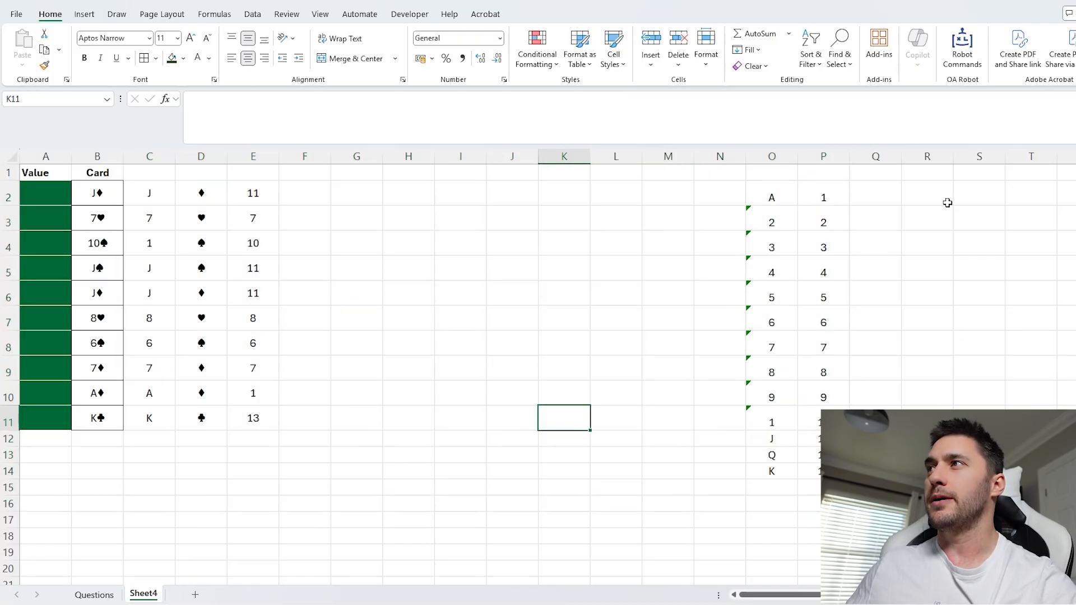
Generate a full card reference table in S2 with the custom function =CardDetails().
{"action": "left_click", "coordinate": [980, 197]}
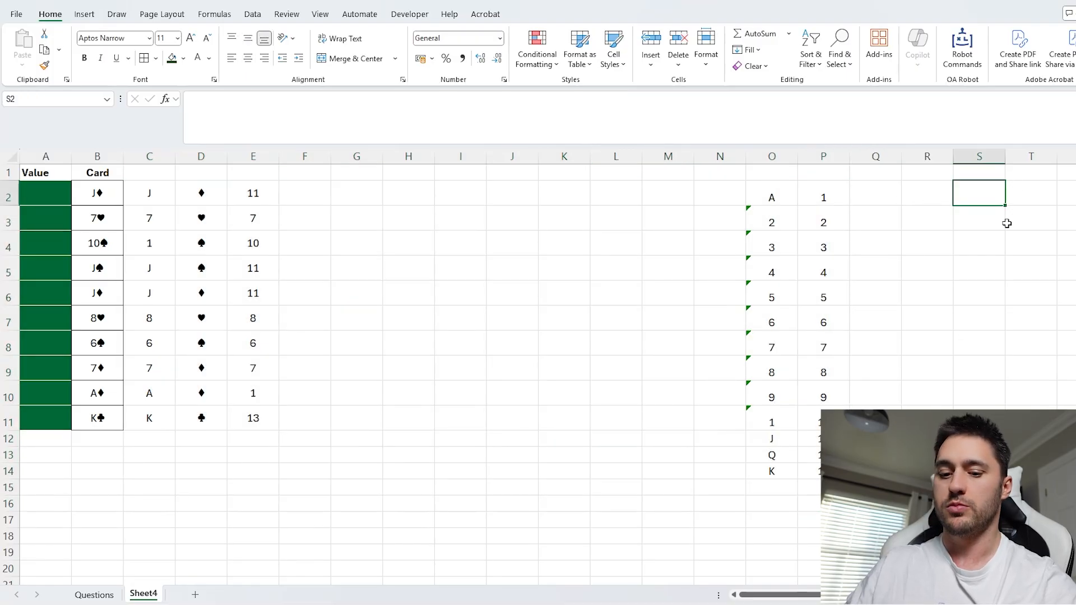
{"action": "type", "text": "=CardDetails("}
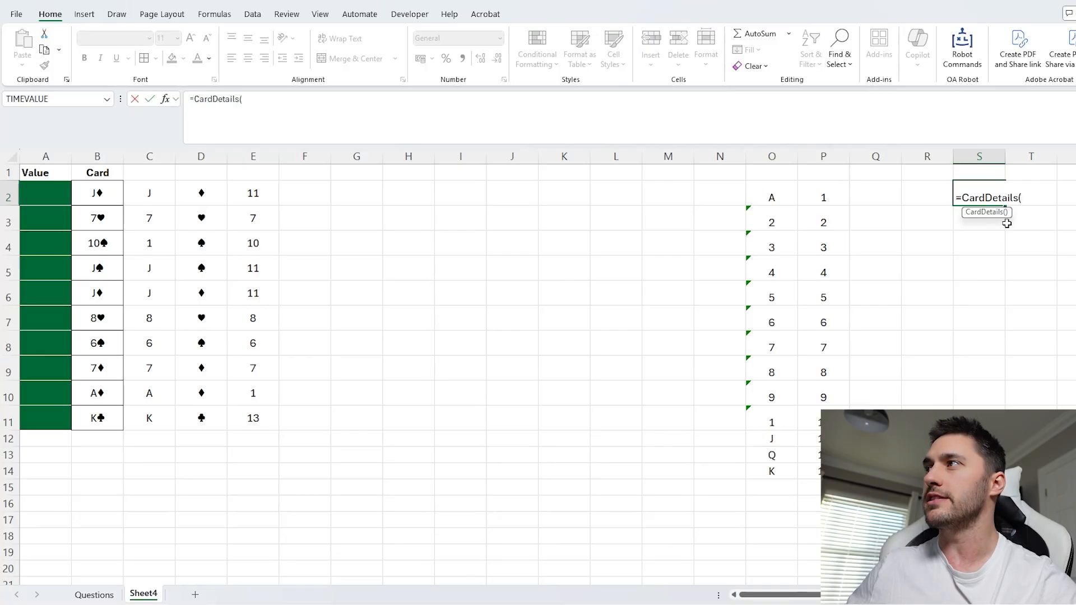
{"action": "key", "text": "Return"}
{"action": "scroll", "coordinate": [1003, 223], "scroll_direction": "right", "scroll_amount": 2}
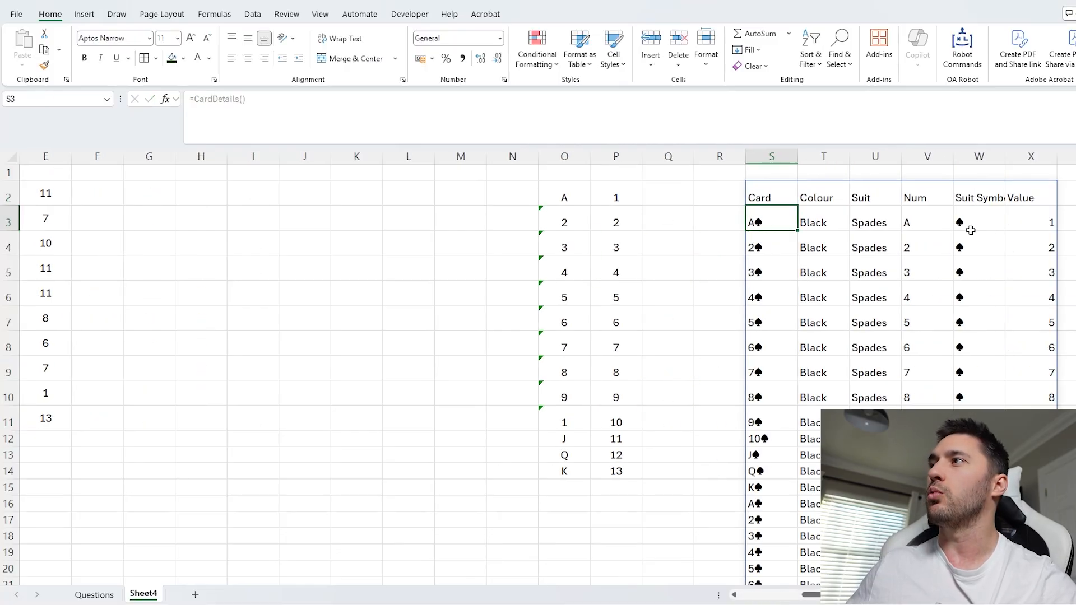
Examine the generated card table's headers, its individual columns and the row for the 10 of spades.
{"action": "left_click_drag", "start_coordinate": [758, 198], "coordinate": [1026, 200]}
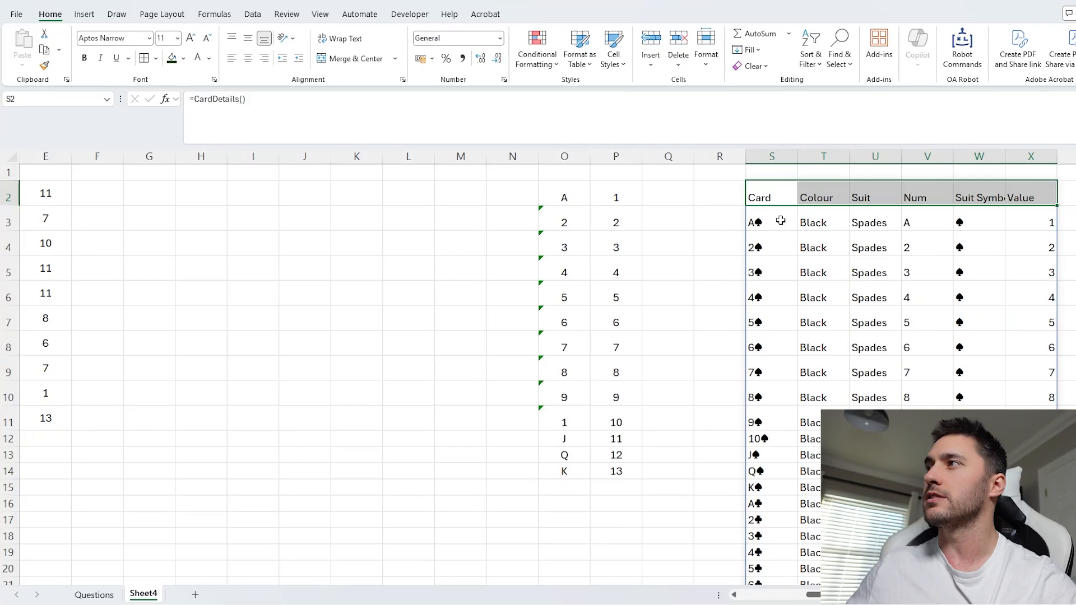
{"action": "left_click_drag", "start_coordinate": [781, 221], "coordinate": [1013, 390]}
{"action": "left_click", "coordinate": [784, 156]}
{"action": "left_click", "coordinate": [827, 157]}
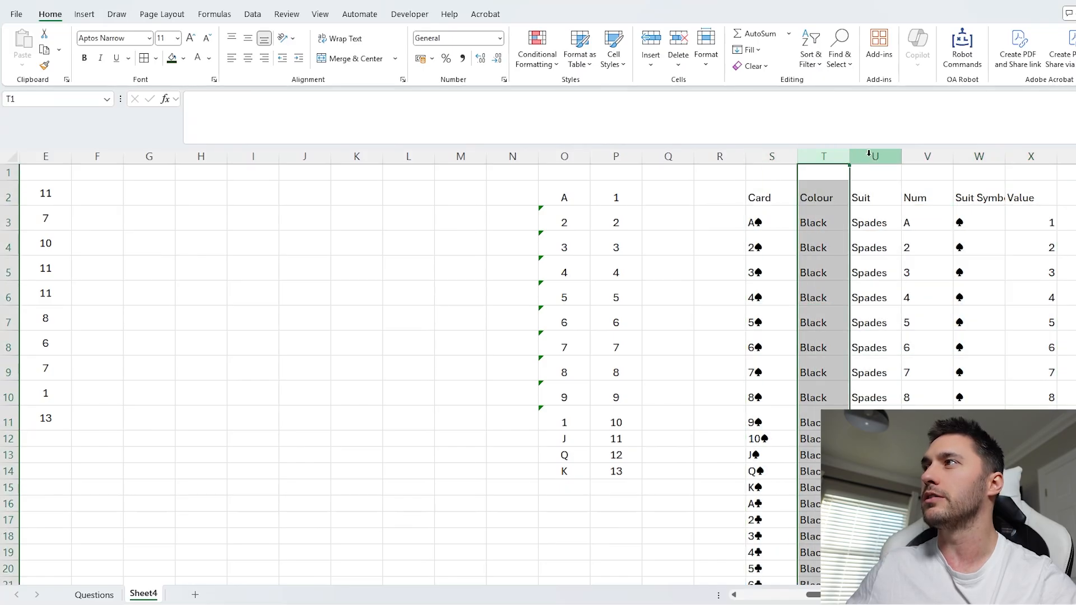
{"action": "left_click", "coordinate": [875, 157]}
{"action": "left_click", "coordinate": [924, 156]}
{"action": "scroll", "coordinate": [928, 334], "scroll_direction": "down", "scroll_amount": 3}
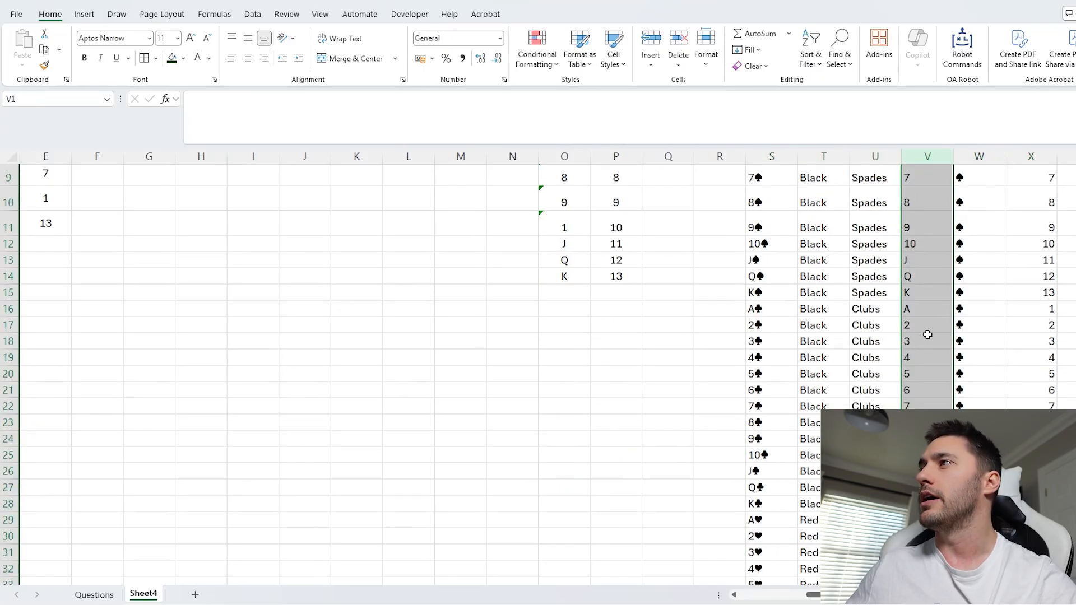
{"action": "left_click_drag", "start_coordinate": [922, 247], "coordinate": [768, 245]}
{"action": "left_click", "coordinate": [978, 245]}
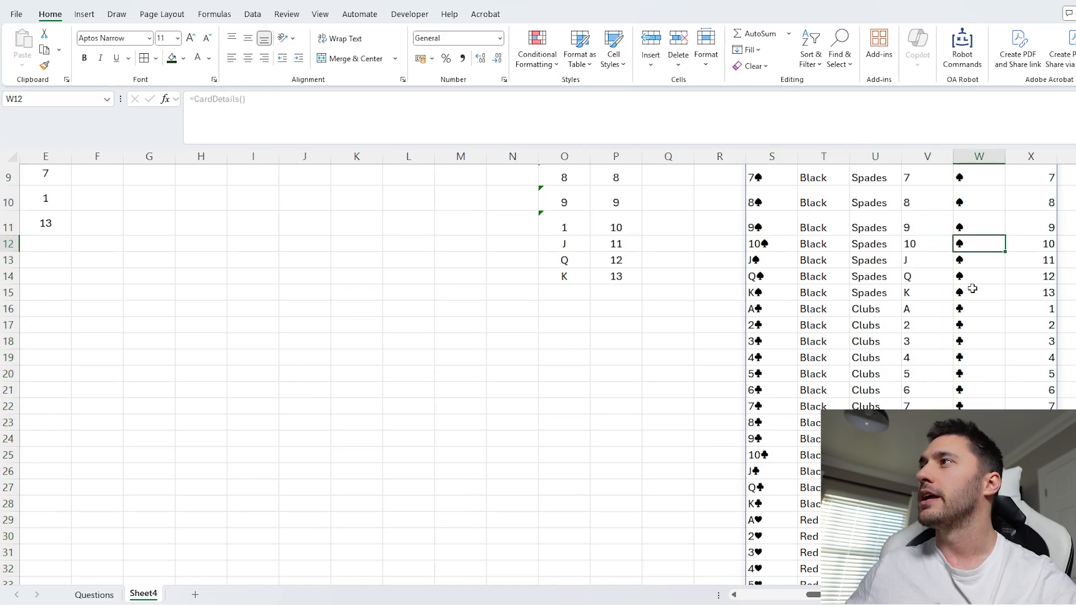
{"action": "scroll", "coordinate": [964, 308], "scroll_direction": "up", "scroll_amount": 3}
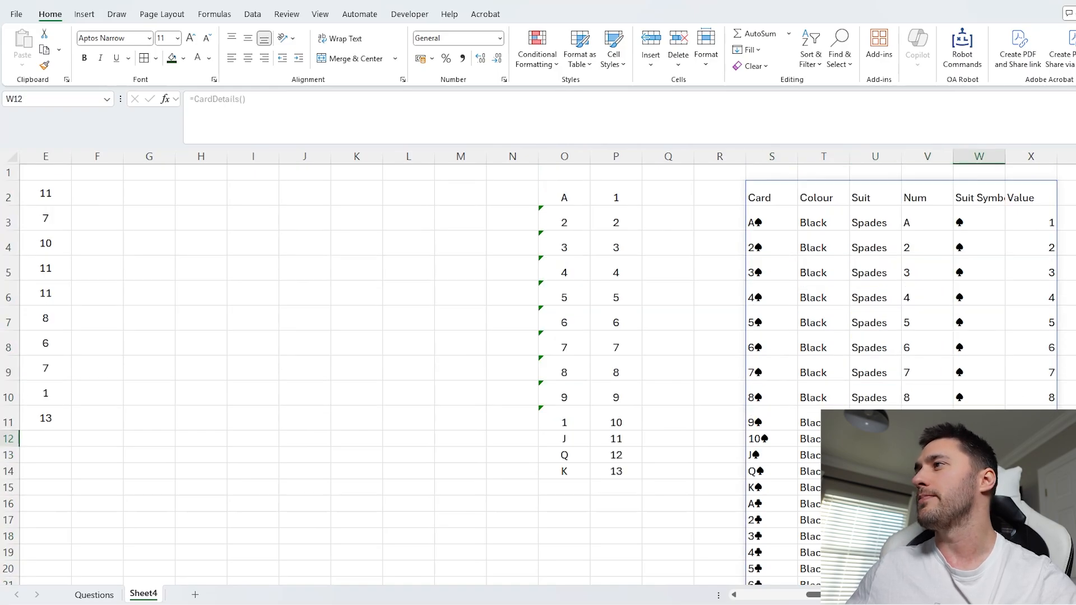
{"action": "left_click", "coordinate": [1031, 439]}
{"action": "left_click", "coordinate": [780, 199]}
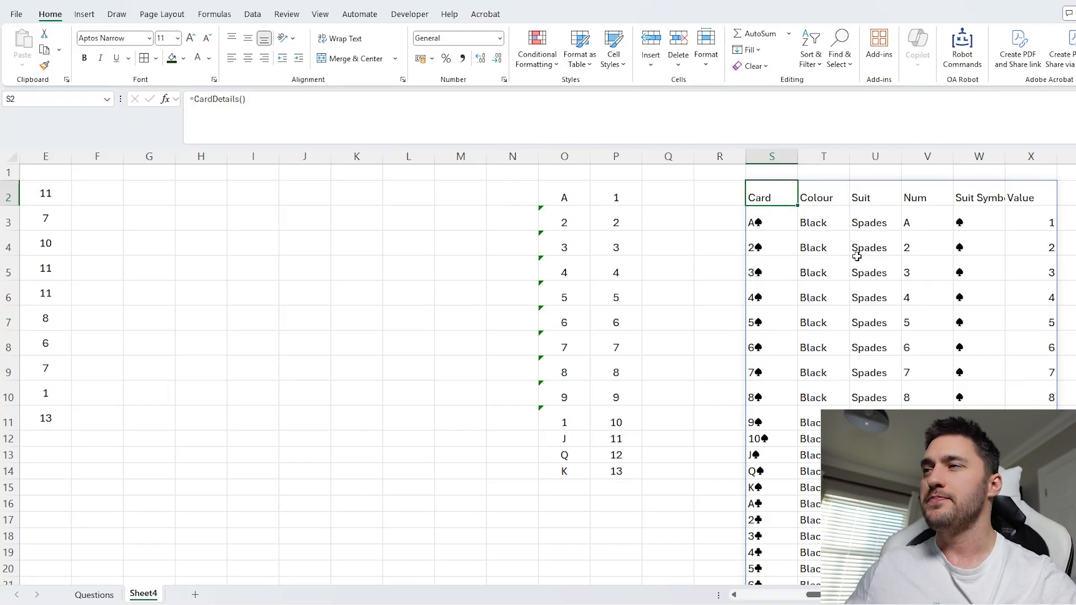
Look up each card's value from the card table in F2 with =XLOOKUP(B2:B11,S:S,X:X).
{"action": "scroll", "coordinate": [857, 256], "scroll_direction": "left", "scroll_amount": 4}
{"action": "left_click", "coordinate": [314, 198]}
{"action": "type", "text": "=xl"}
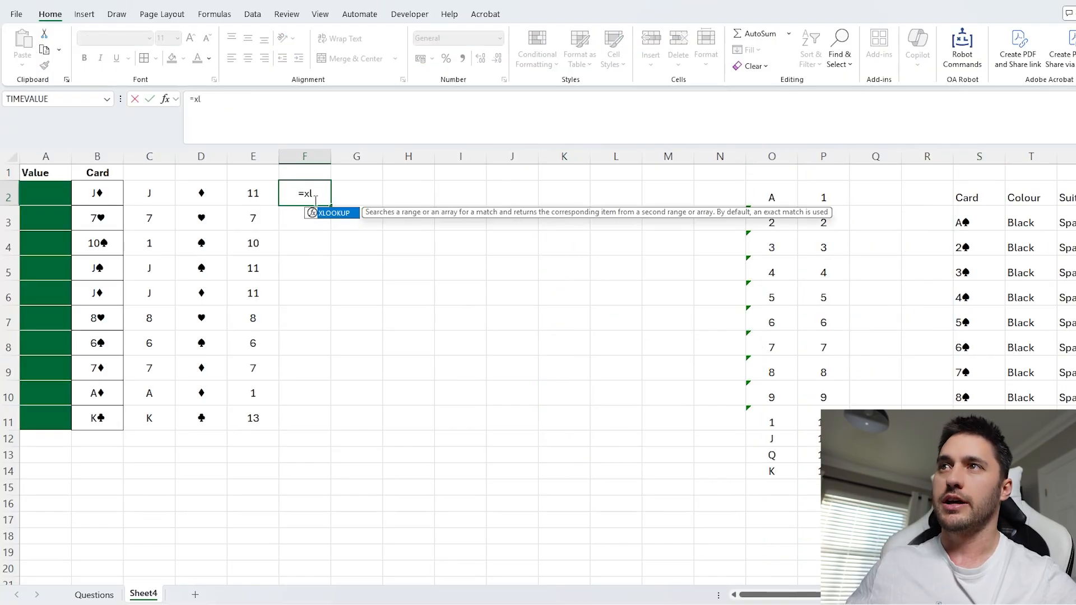
{"action": "key", "text": "Tab"}
{"action": "left_click_drag", "start_coordinate": [104, 194], "coordinate": [103, 418]}
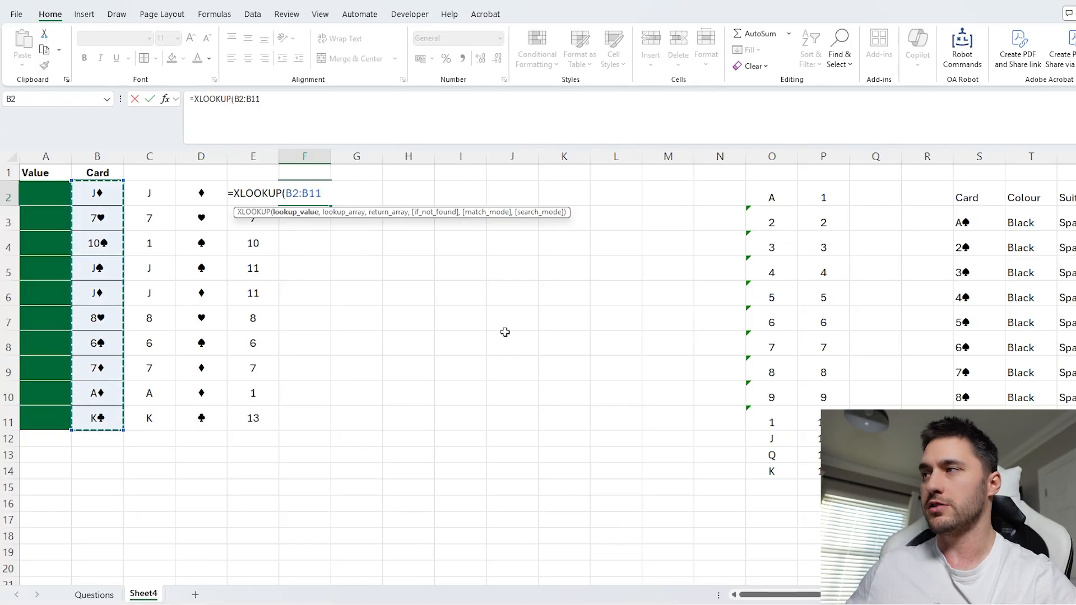
{"action": "type", "text": ","}
{"action": "left_click", "coordinate": [979, 156]}
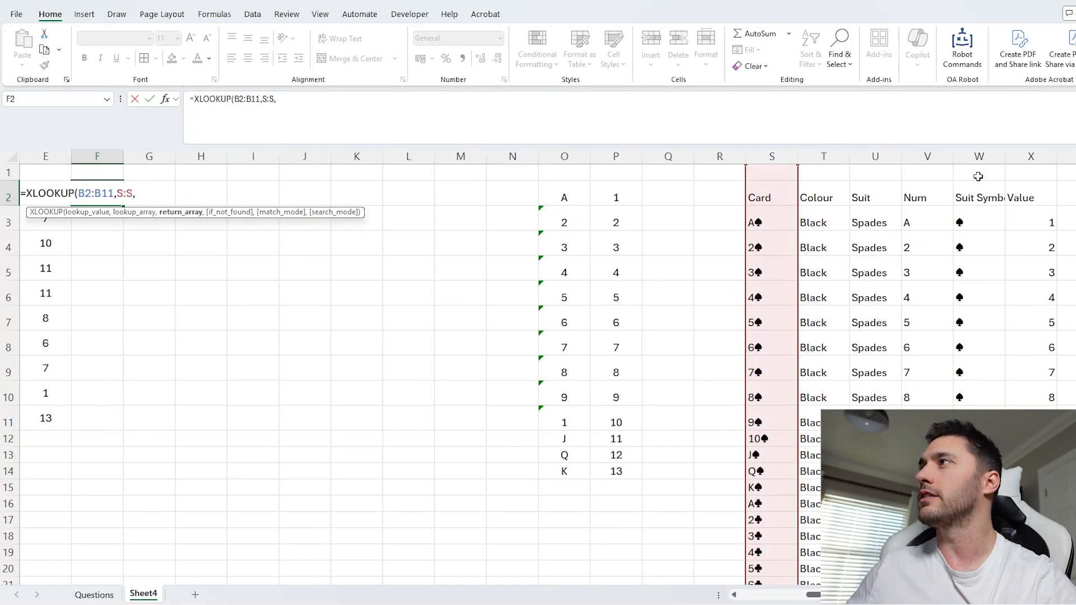
{"action": "left_click", "coordinate": [1031, 157]}
{"action": "key", "text": "Return"}
{"action": "scroll", "coordinate": [311, 276], "scroll_direction": "left", "scroll_amount": 1}
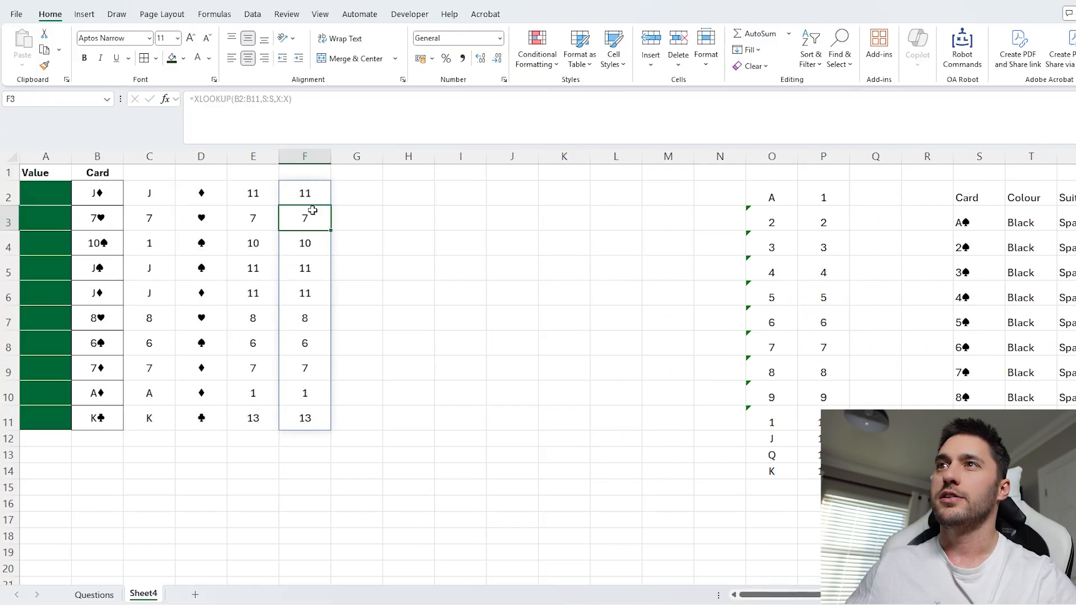
Compare the looked-up values in columns E and F and check the table's values for the 10 through K of spades.
{"action": "left_click_drag", "start_coordinate": [254, 193], "coordinate": [297, 413]}
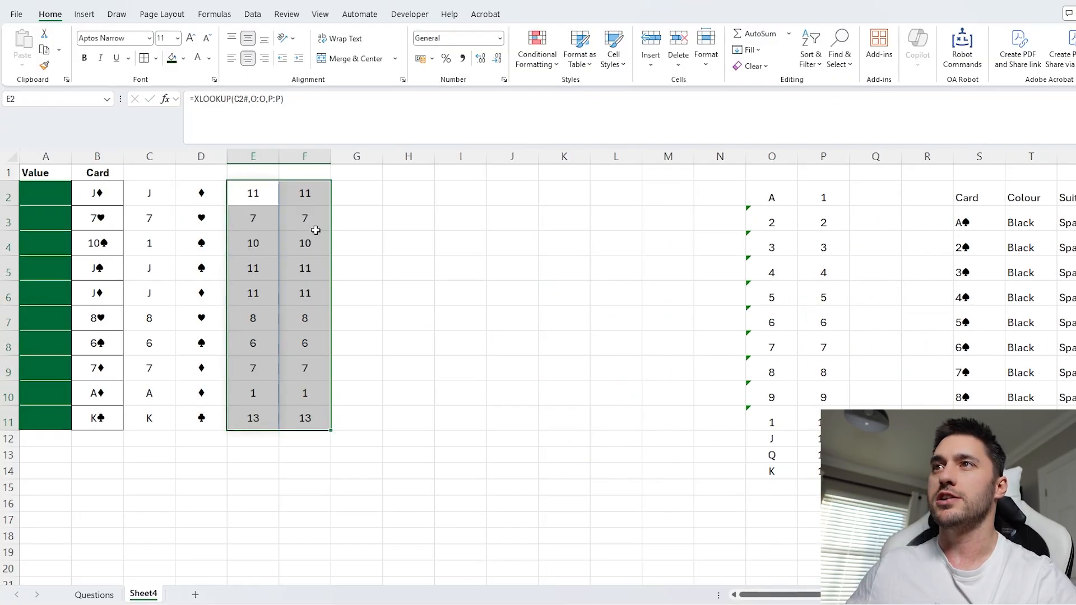
{"action": "left_click", "coordinate": [307, 194]}
{"action": "scroll", "coordinate": [448, 280], "scroll_direction": "right", "scroll_amount": 4}
{"action": "left_click", "coordinate": [613, 322]}
{"action": "scroll", "coordinate": [702, 324], "scroll_direction": "down", "scroll_amount": 2}
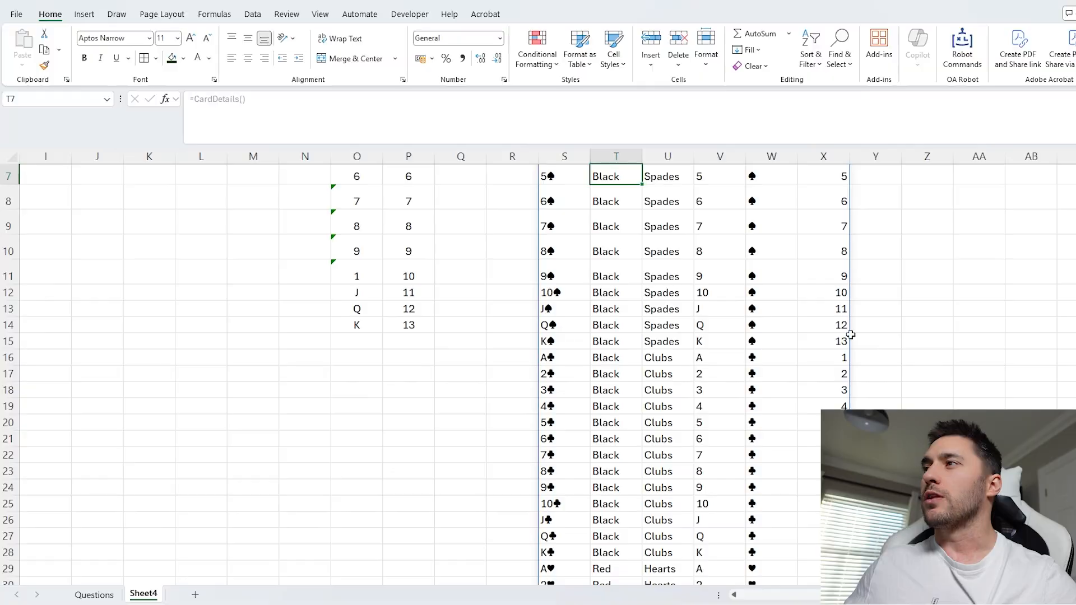
{"action": "left_click_drag", "start_coordinate": [824, 292], "coordinate": [820, 342]}
{"action": "scroll", "coordinate": [807, 367], "scroll_direction": "up", "scroll_amount": 2}
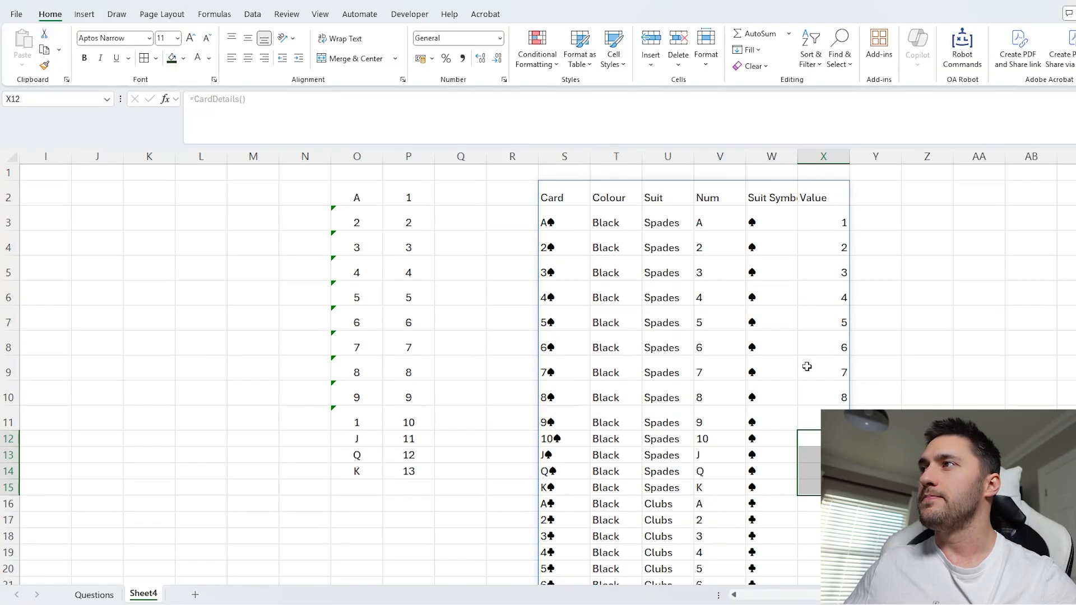
Review the card table's Value column across all suits and the CardDetails formula that generates the table.
{"action": "left_click_drag", "start_coordinate": [834, 230], "coordinate": [551, 485]}
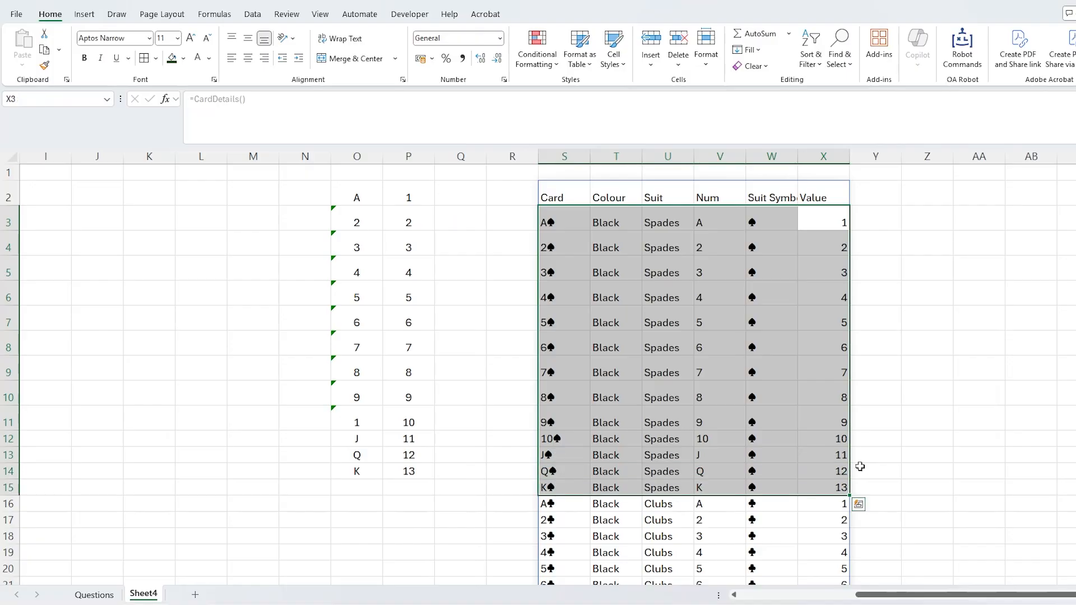
{"action": "left_click_drag", "start_coordinate": [833, 220], "coordinate": [840, 489]}
{"action": "scroll", "coordinate": [845, 493], "scroll_direction": "down", "scroll_amount": 3}
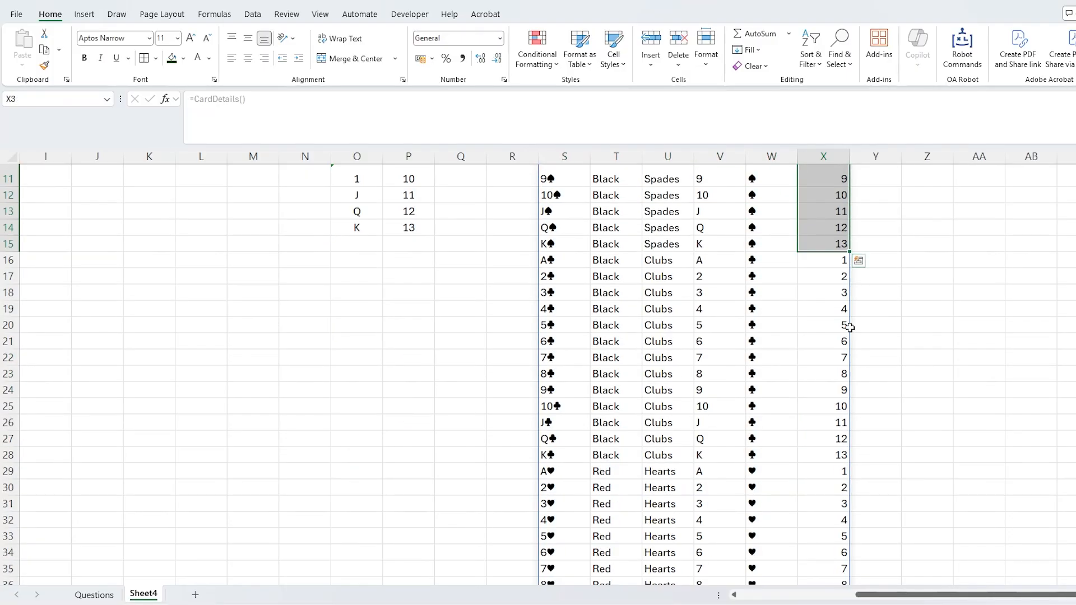
{"action": "left_click", "coordinate": [834, 267]}
{"action": "scroll", "coordinate": [834, 274], "scroll_direction": "down", "scroll_amount": 8}
{"action": "scroll", "coordinate": [810, 420], "scroll_direction": "up", "scroll_amount": 11}
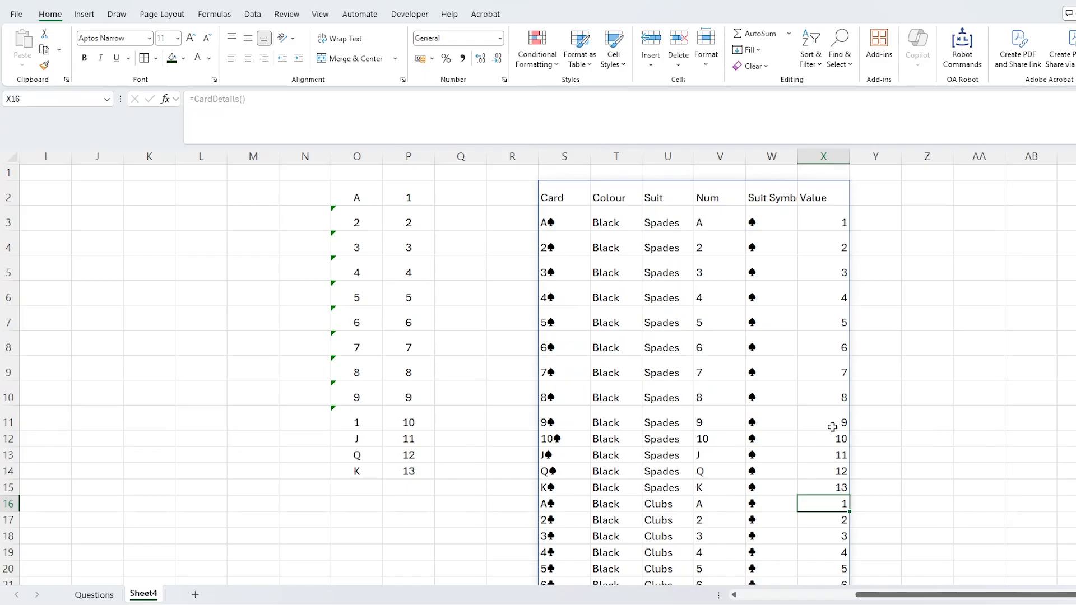
{"action": "scroll", "coordinate": [646, 390], "scroll_direction": "left", "scroll_amount": 4}
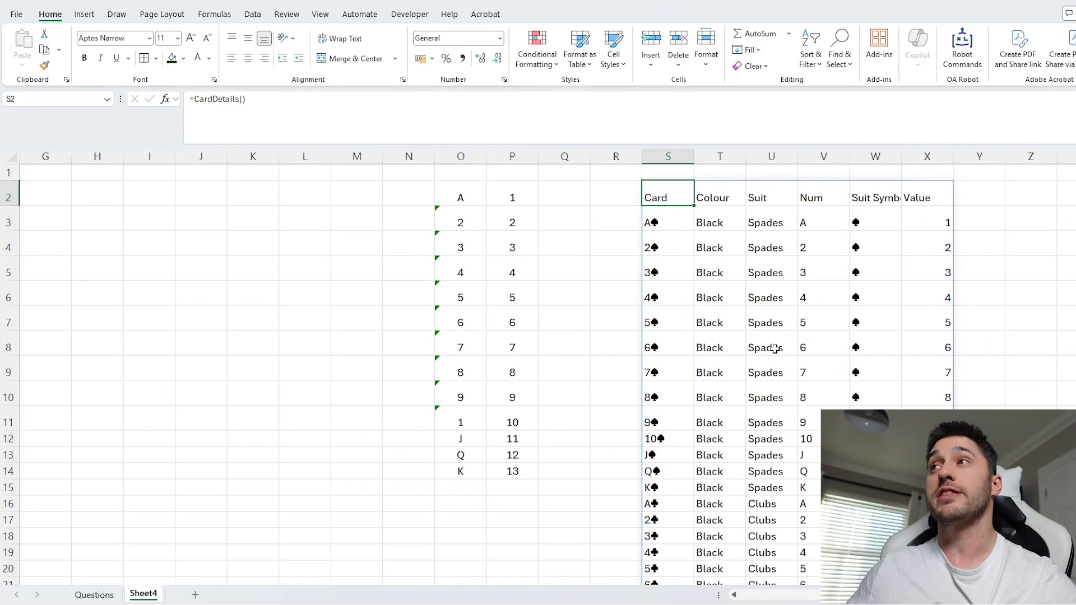
{"action": "scroll", "coordinate": [779, 353], "scroll_direction": "right", "scroll_amount": 2}
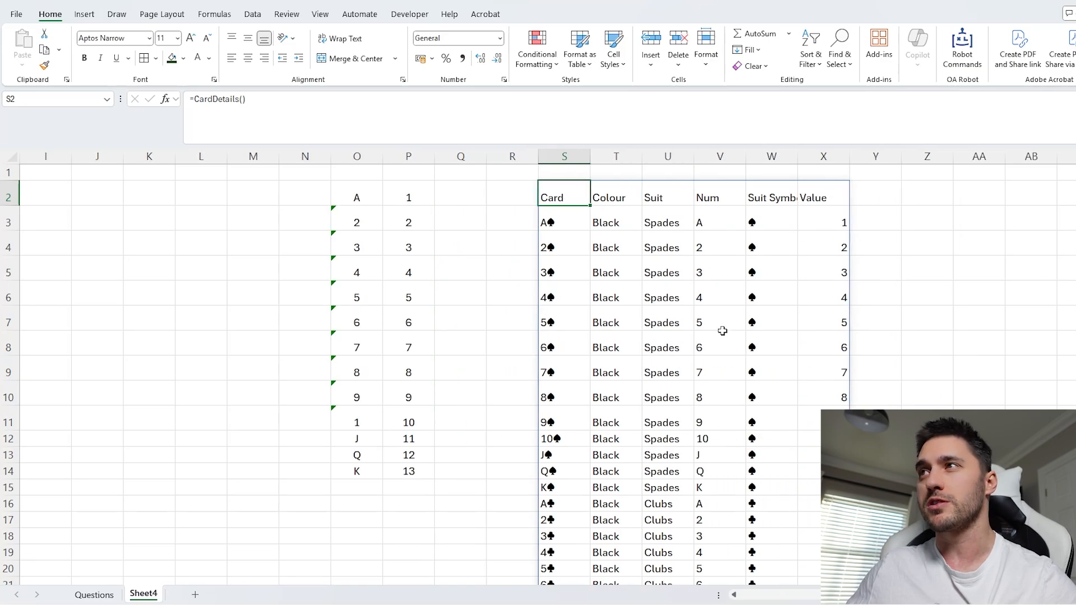
{"action": "left_click", "coordinate": [923, 269]}
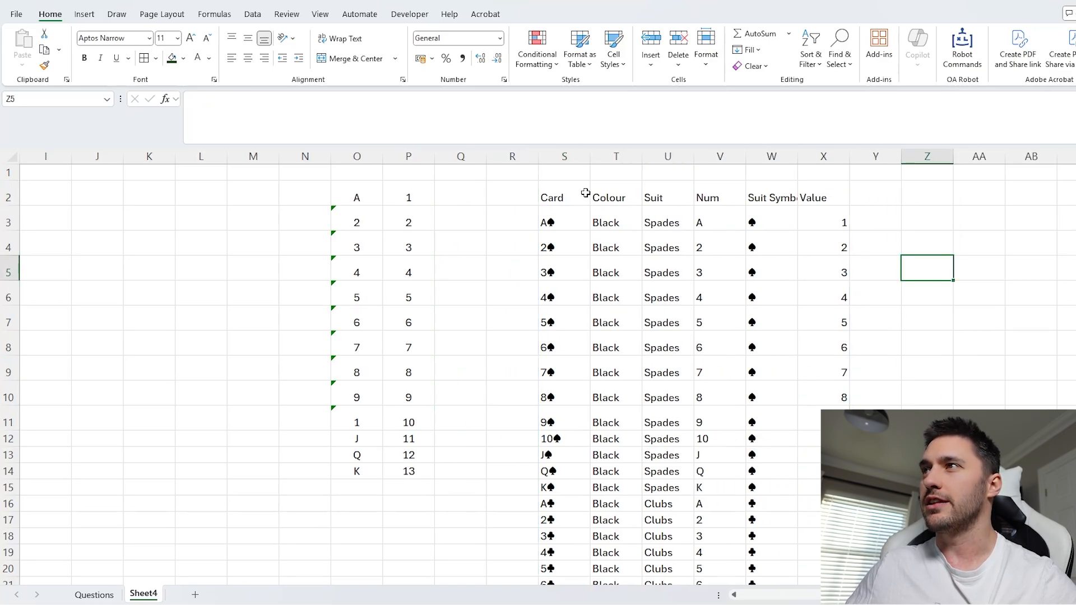
{"action": "left_click_drag", "start_coordinate": [586, 192], "coordinate": [818, 339]}
Reference the entire spilled card table in AA2 with =S2#.
{"action": "left_click", "coordinate": [980, 203]}
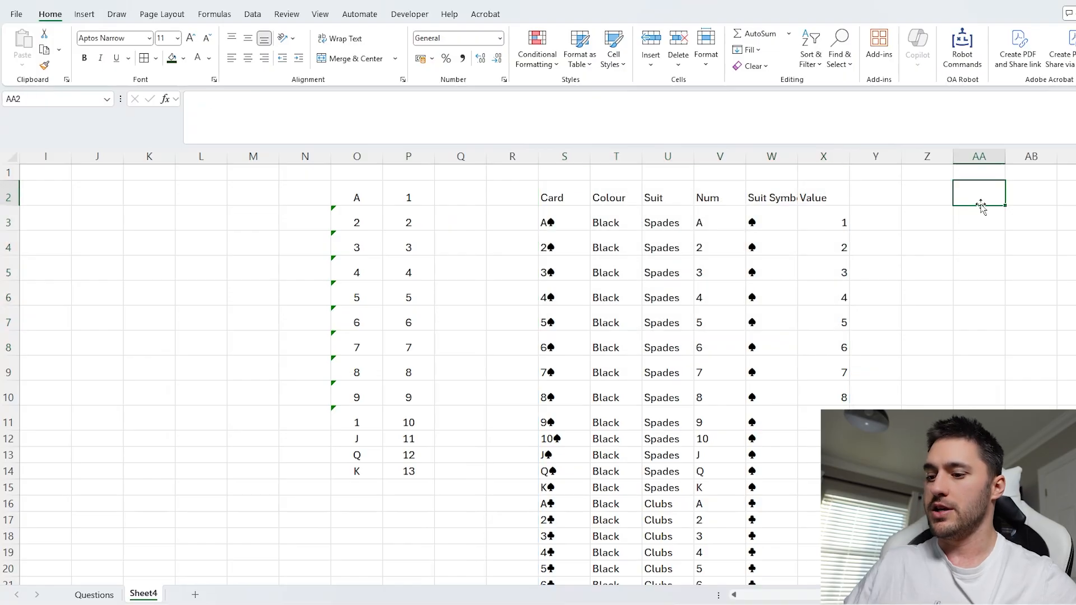
{"action": "type", "text": "="}
{"action": "left_click_drag", "start_coordinate": [585, 193], "coordinate": [836, 259]}
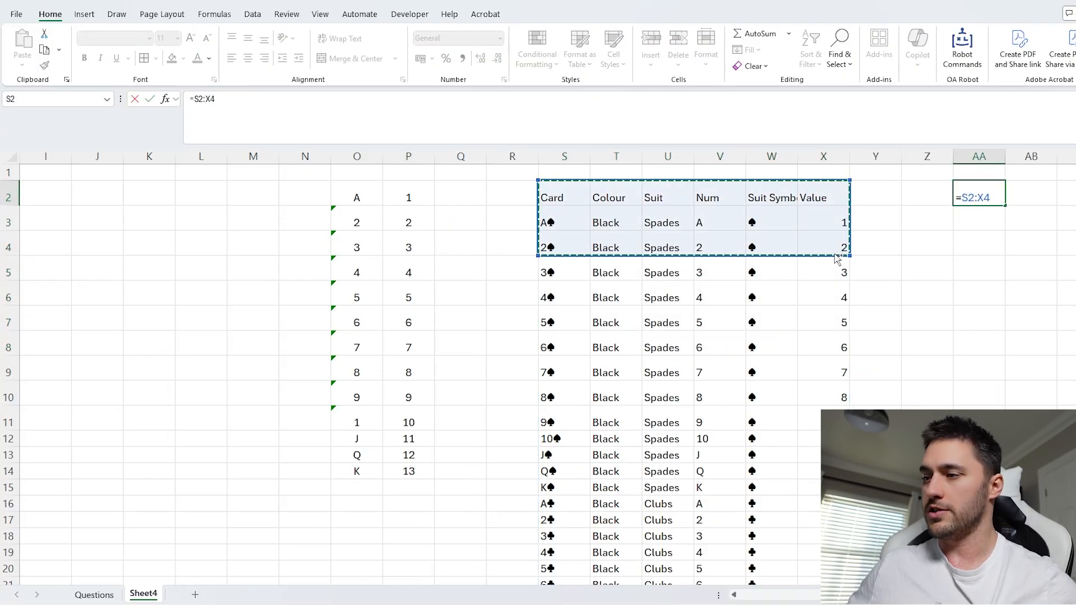
{"action": "key", "text": "ctrl+shift+Down"}
{"action": "key", "text": "Return"}
{"action": "scroll", "coordinate": [835, 253], "scroll_direction": "up", "scroll_amount": 1}
Convert the S2# reference in AA2's formula into a hard-coded array constant of the whole card table.
{"action": "left_click", "coordinate": [973, 193]}
{"action": "left_click", "coordinate": [239, 121]}
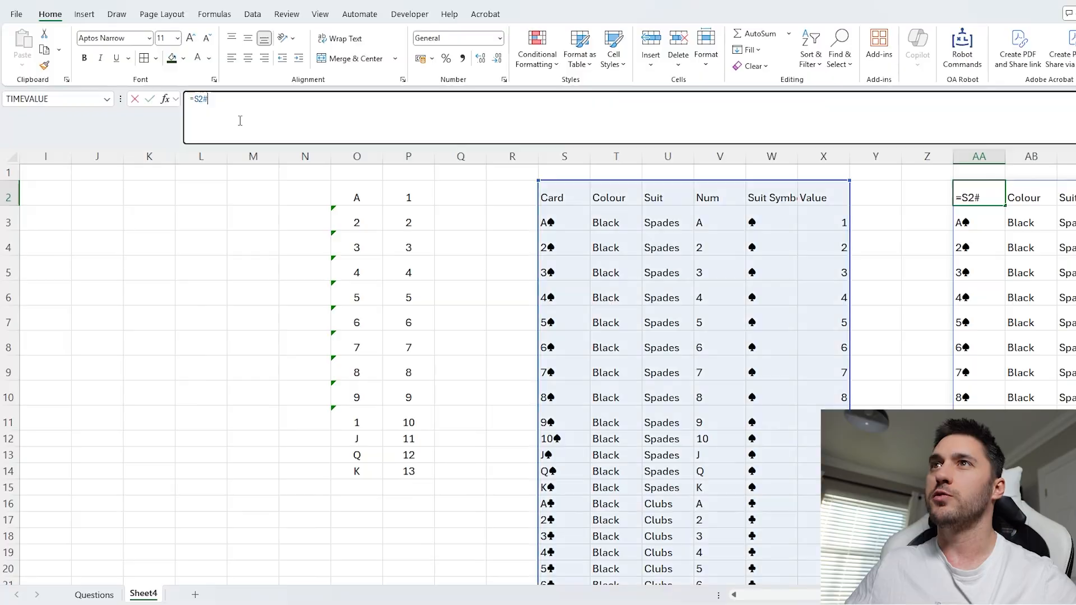
{"action": "key", "text": "shift+Left"}
{"action": "key", "text": "shift+Left"}
{"action": "key", "text": "shift+Left"}
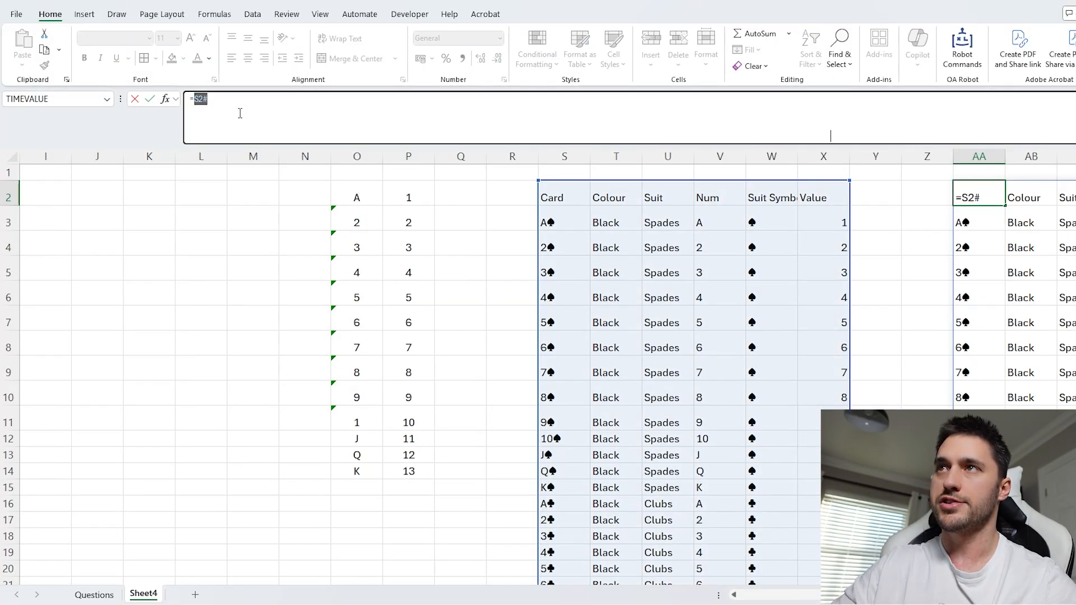
{"action": "key", "text": "F9"}
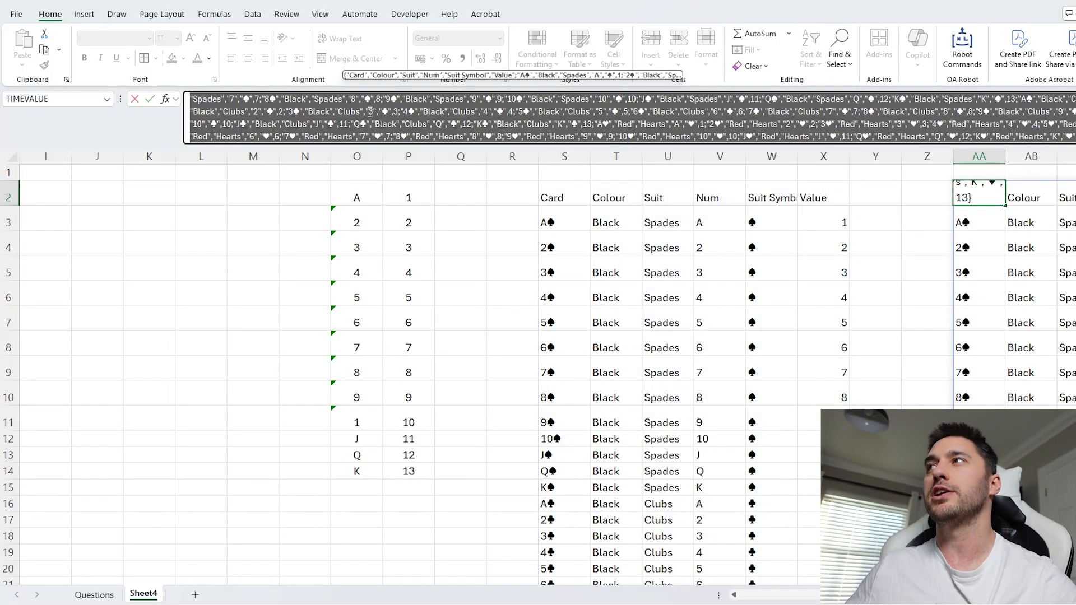
{"action": "key", "text": "Return"}
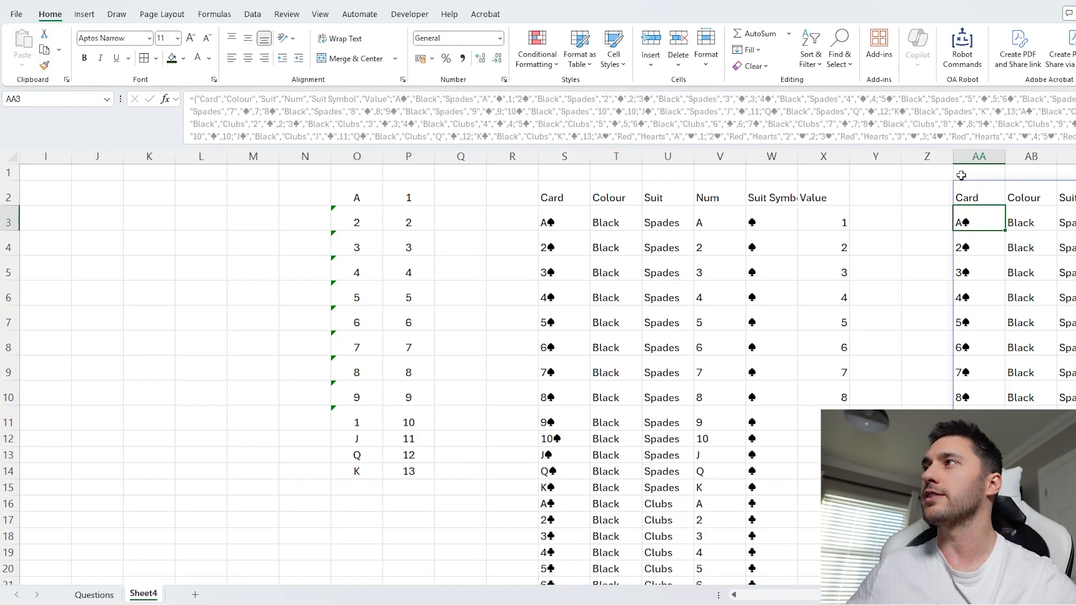
Wrap the array constant in AA2 in a LAMBDA function without parameters.
{"action": "left_click", "coordinate": [972, 191]}
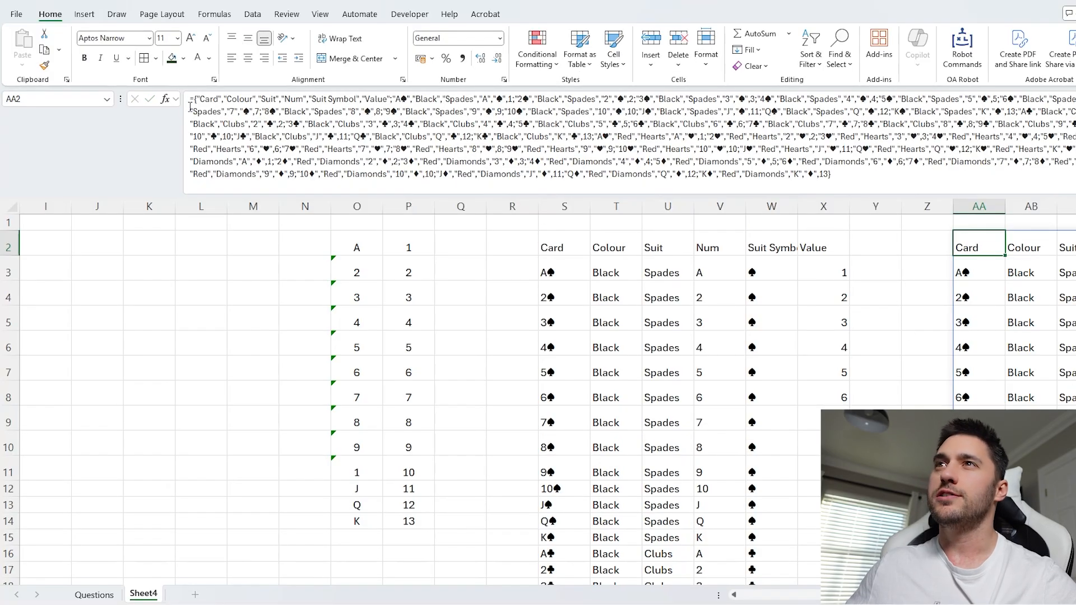
{"action": "left_click", "coordinate": [195, 99]}
{"action": "type", "text": "lam"}
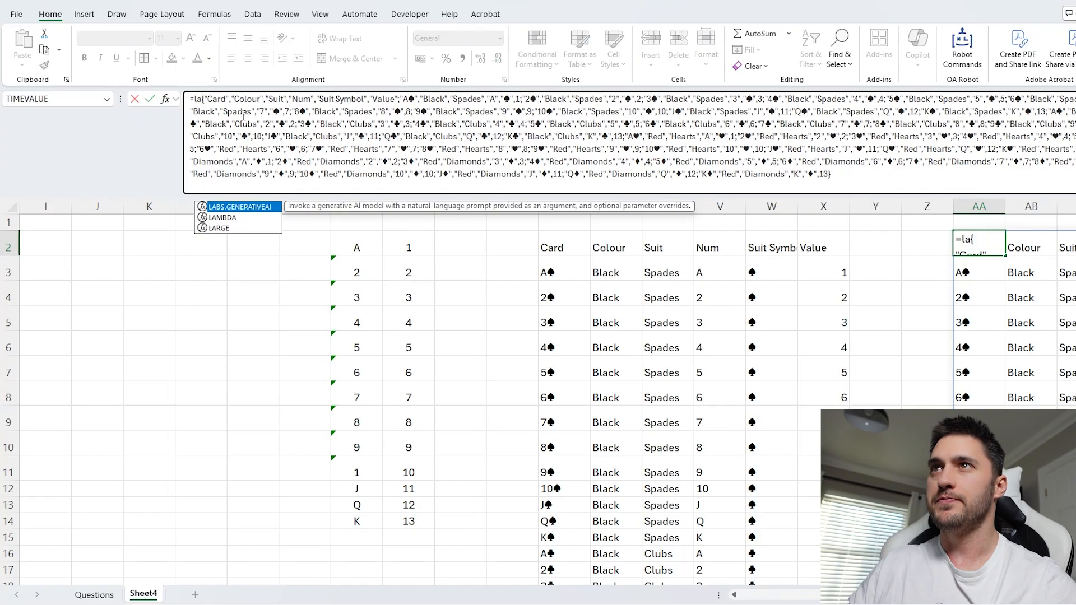
{"action": "key", "text": "Tab"}
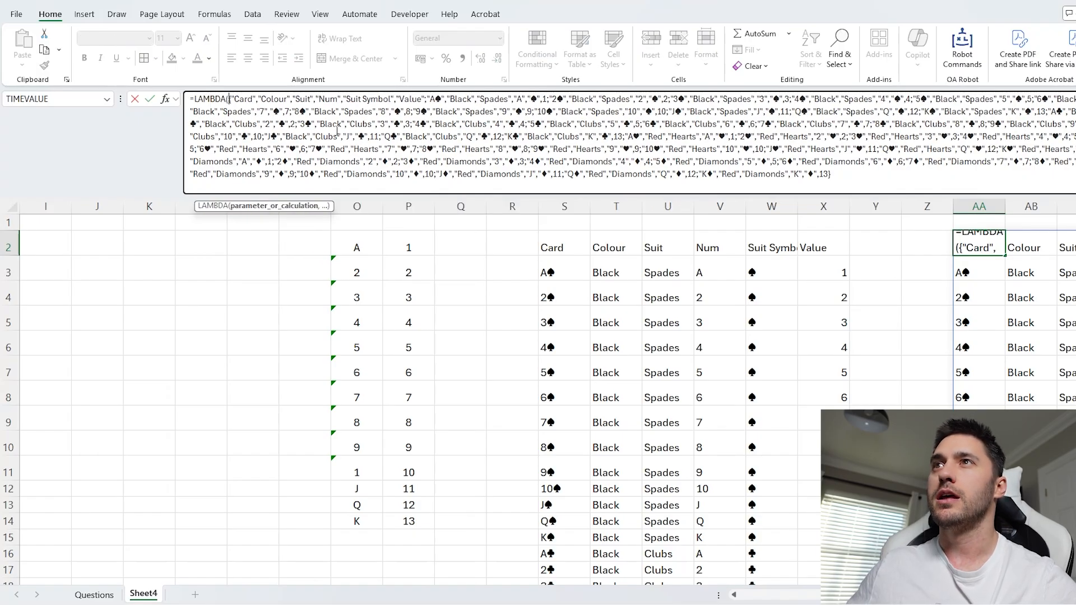
{"action": "left_click", "coordinate": [853, 171]}
{"action": "type", "text": ")"}
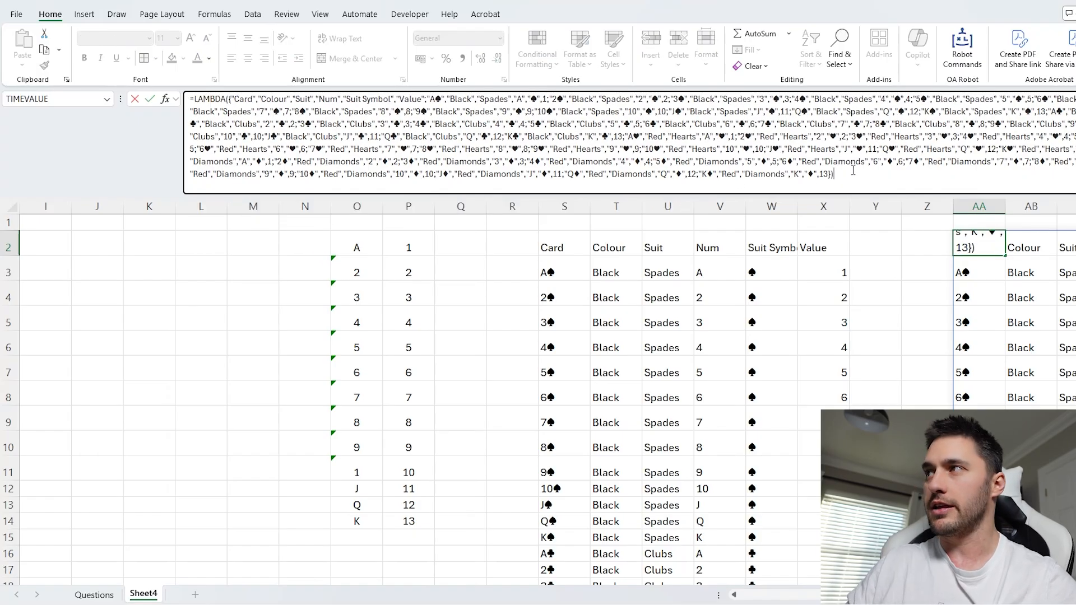
{"action": "key", "text": "Return"}
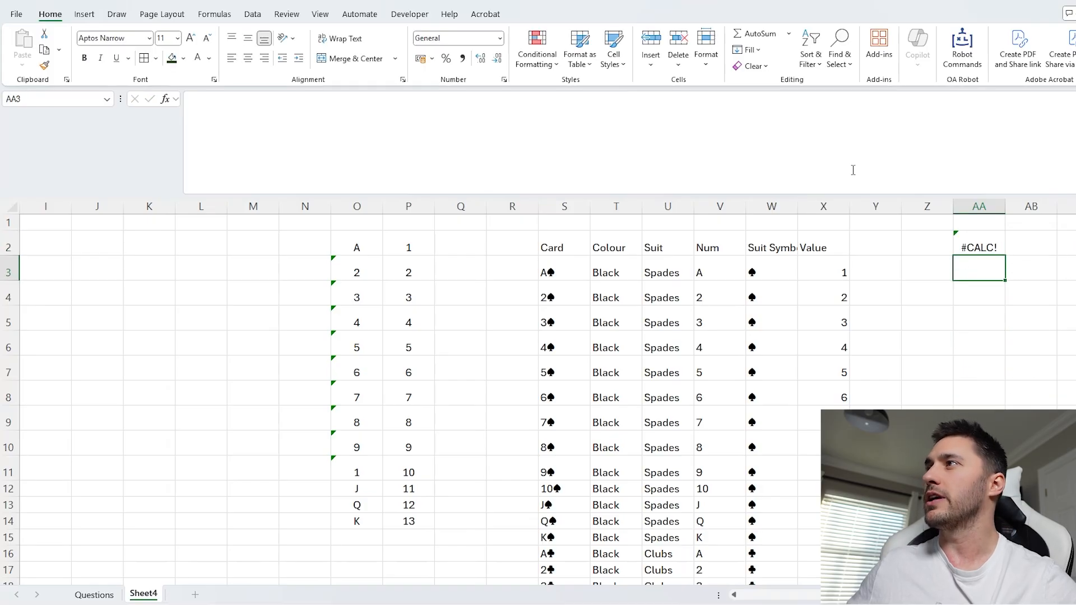
Copy the complete LAMBDA formula text from AA2, leaving the cell unchanged.
{"action": "left_click", "coordinate": [965, 237]}
{"action": "left_click_drag", "start_coordinate": [841, 174], "coordinate": [167, 88]}
{"action": "key", "text": "ctrl+c"}
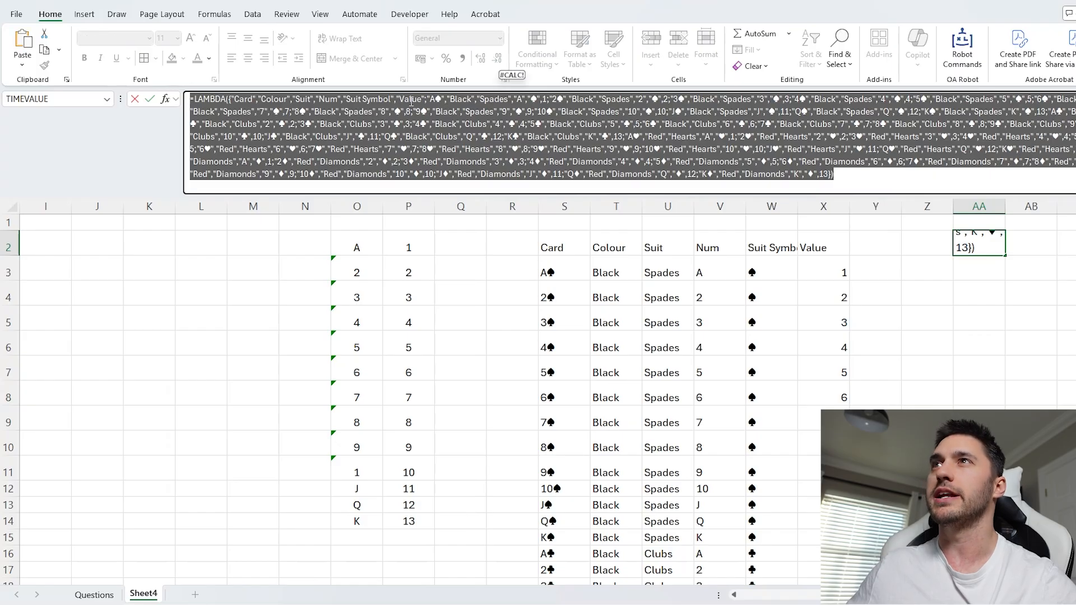
{"action": "key", "text": "Escape"}
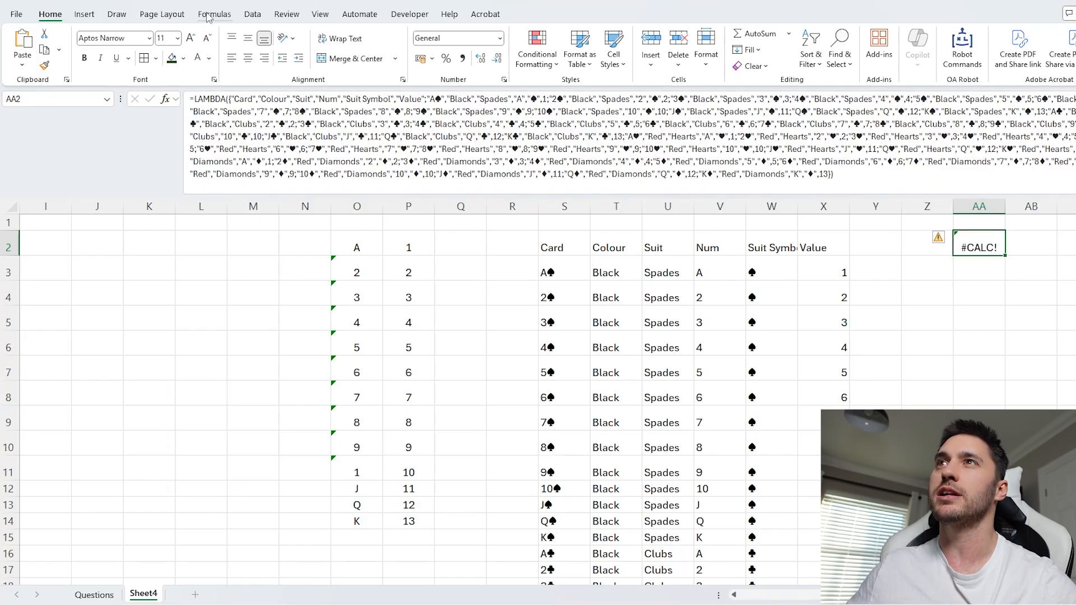
Define a workbook-level name CARDDEETS that refers to the copied LAMBDA formula.
{"action": "left_click", "coordinate": [214, 14]}
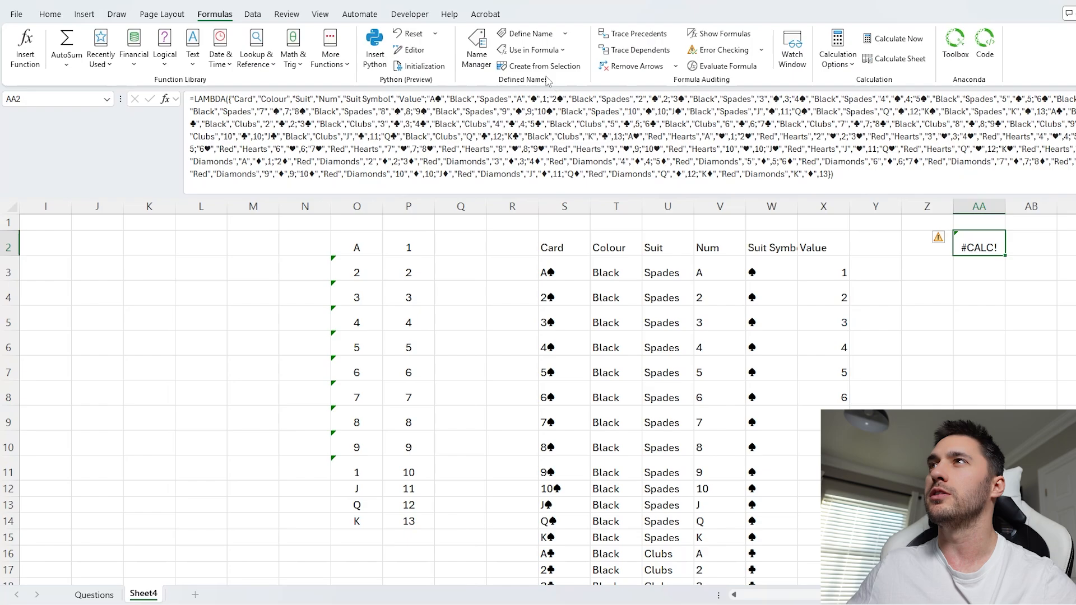
{"action": "left_click", "coordinate": [476, 48]}
{"action": "left_click", "coordinate": [402, 224]}
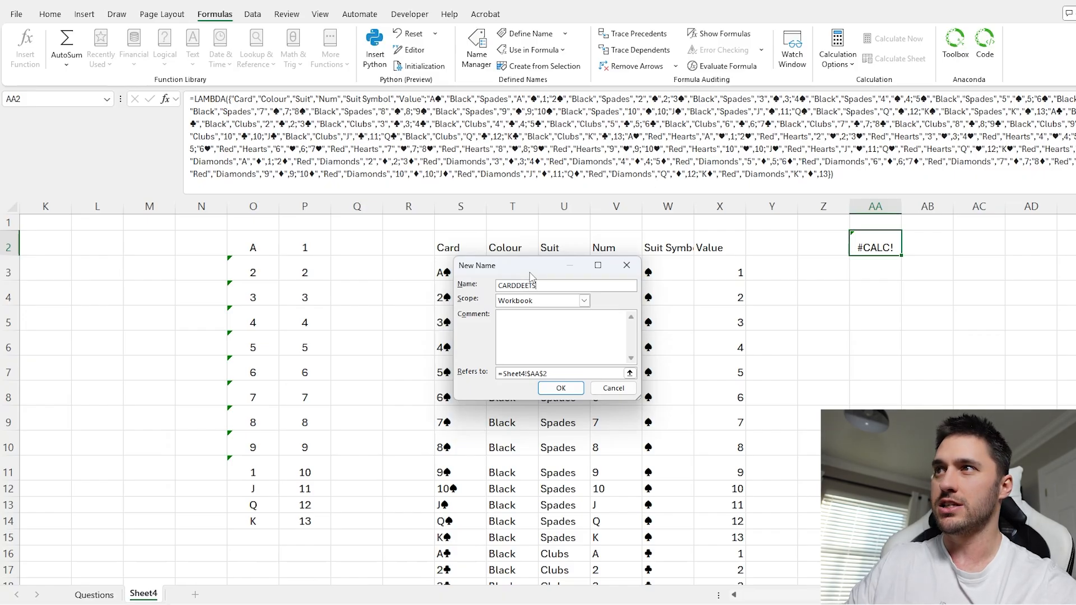
{"action": "left_click", "coordinate": [560, 374]}
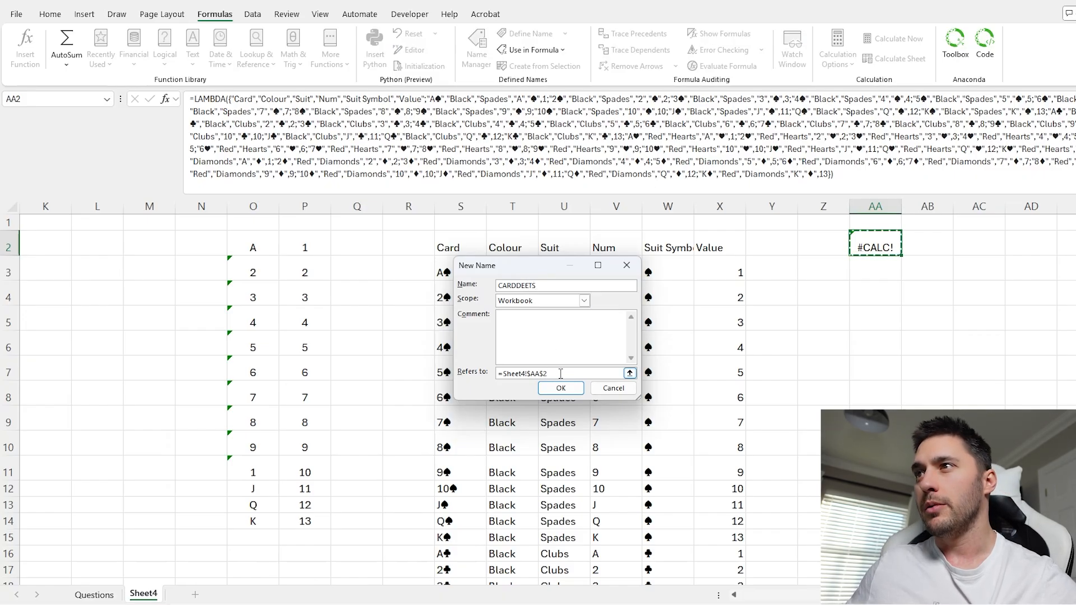
{"action": "left_click_drag", "start_coordinate": [561, 374], "coordinate": [491, 375]}
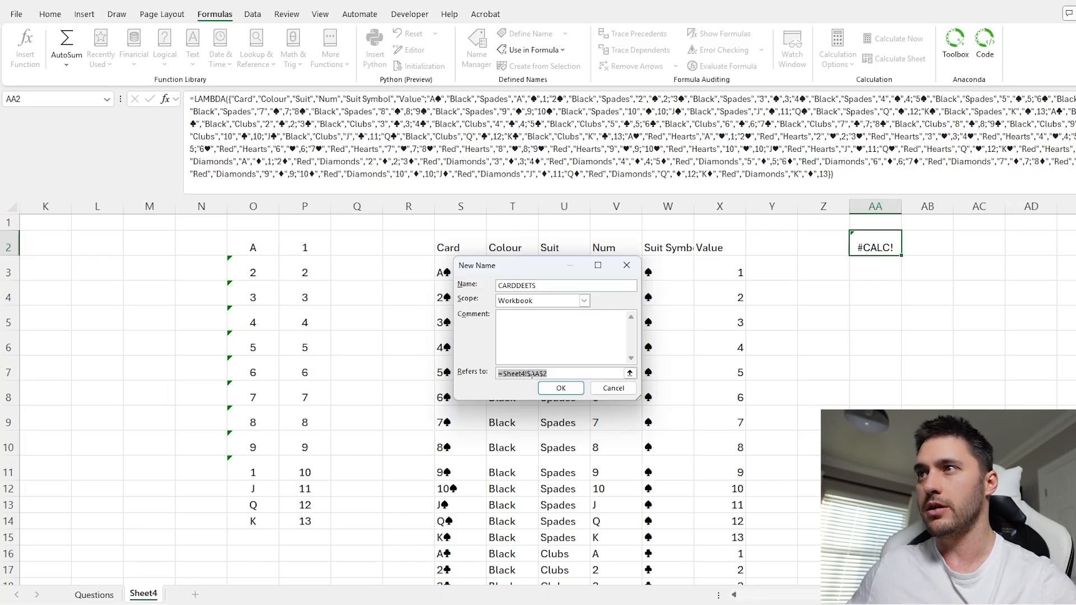
{"action": "key", "text": "ctrl+v"}
{"action": "left_click", "coordinate": [556, 387]}
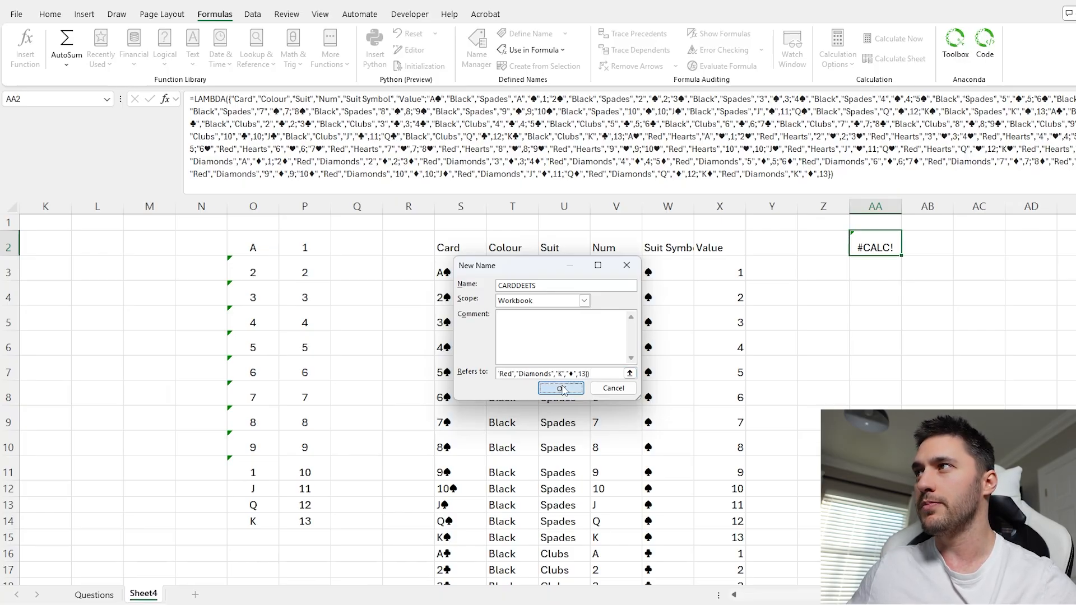
{"action": "left_click", "coordinate": [693, 450]}
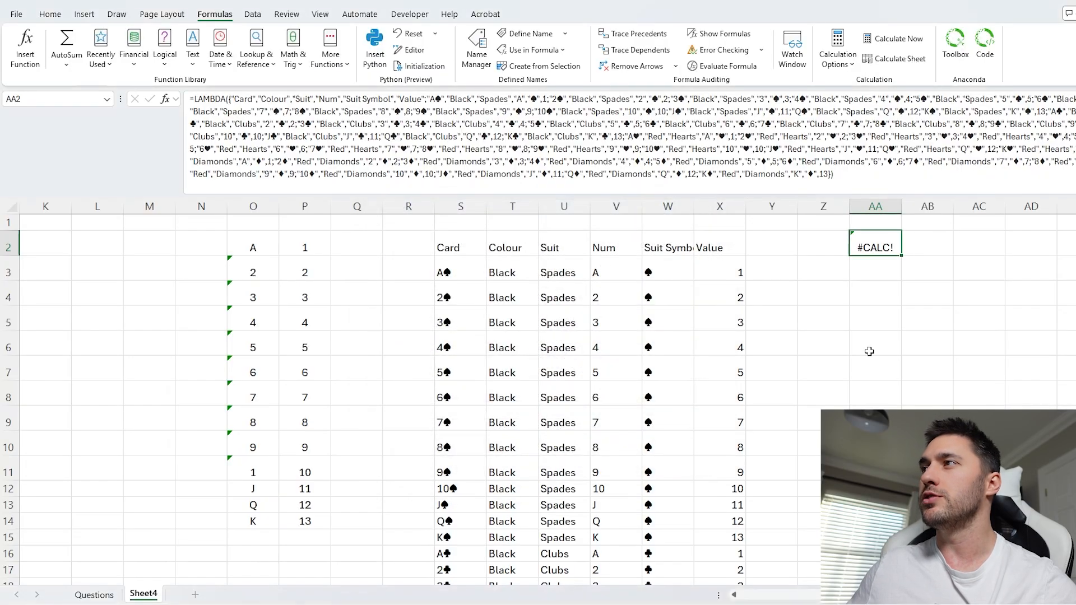
Enter =CARDDEETS() in AA6 to spill the full card table from the named function, and check the result.
{"action": "left_click", "coordinate": [872, 339]}
{"action": "type", "text": "=card"}
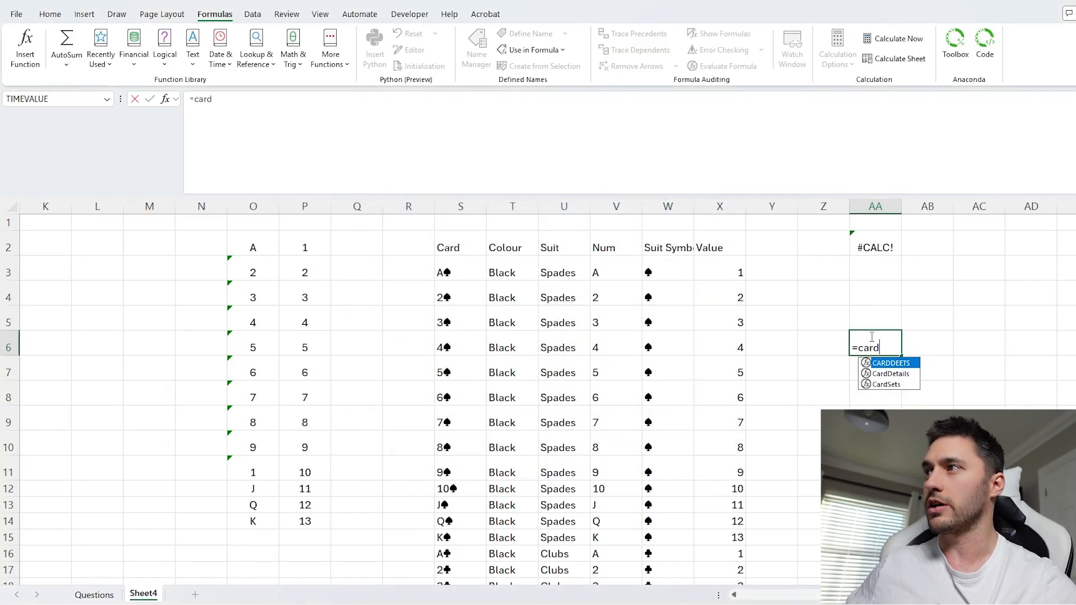
{"action": "key", "text": "Tab"}
{"action": "key", "text": "Return"}
{"action": "scroll", "coordinate": [927, 361], "scroll_direction": "down", "scroll_amount": 4}
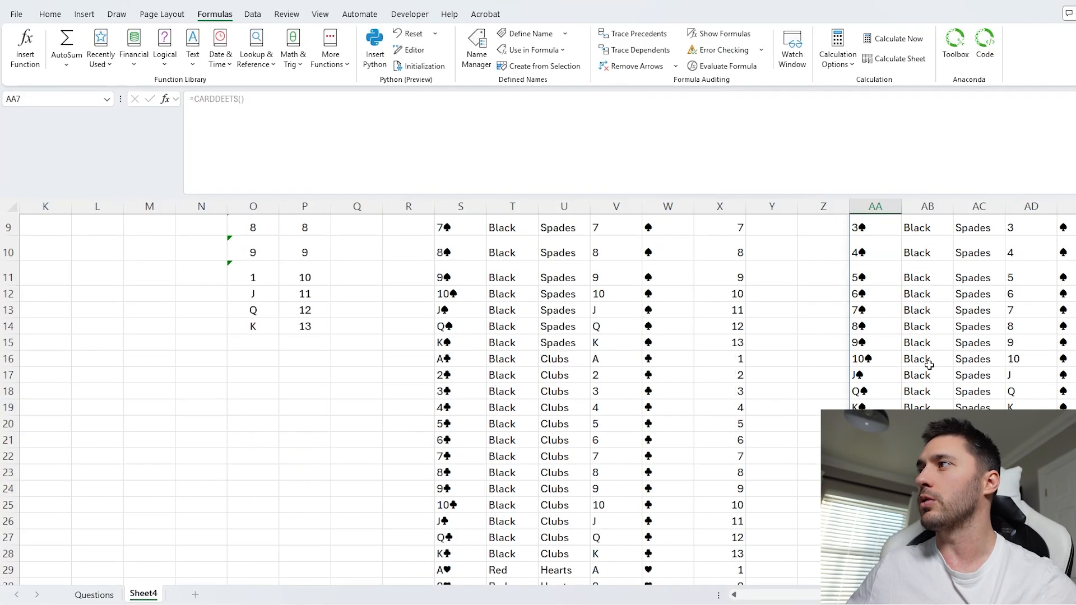
{"action": "scroll", "coordinate": [902, 360], "scroll_direction": "up", "scroll_amount": 4}
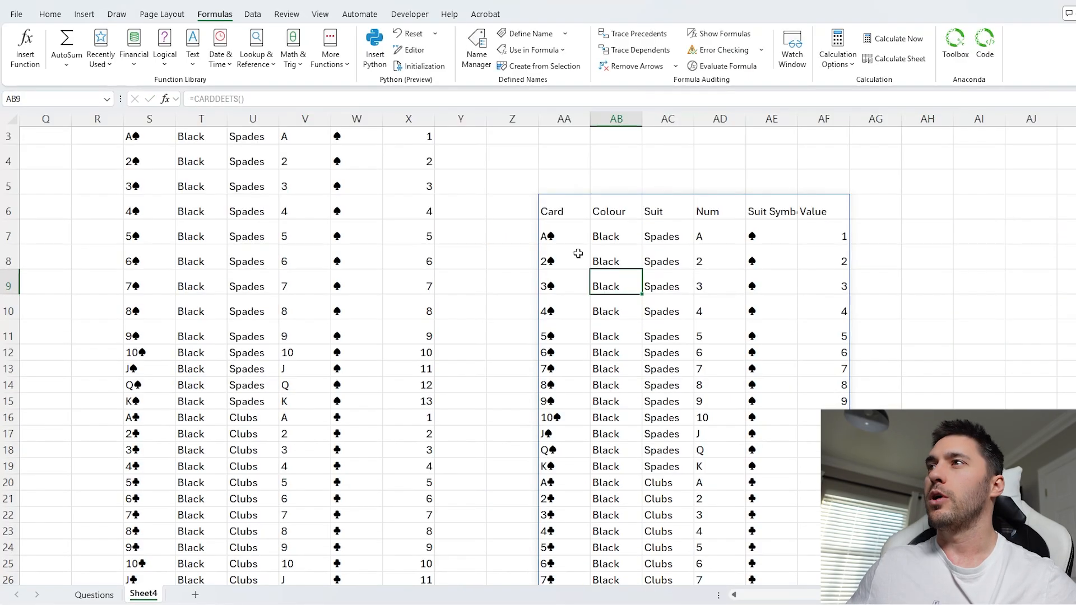
{"action": "left_click", "coordinate": [566, 214]}
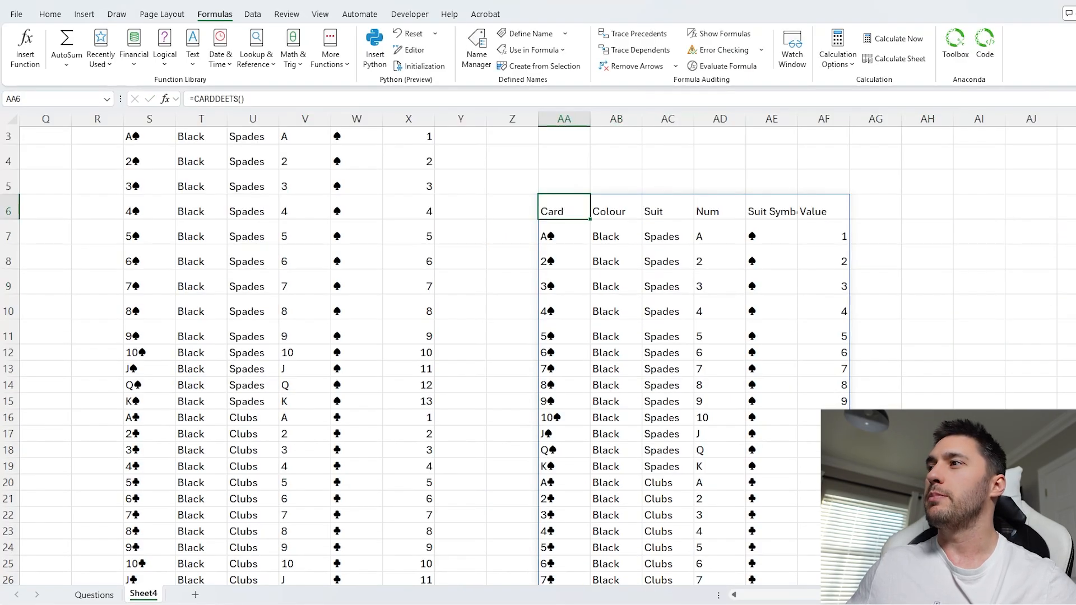
{"action": "scroll", "coordinate": [673, 308], "scroll_direction": "down", "scroll_amount": 1}
{"action": "left_click", "coordinate": [834, 371]}
{"action": "type", "text": "f"}
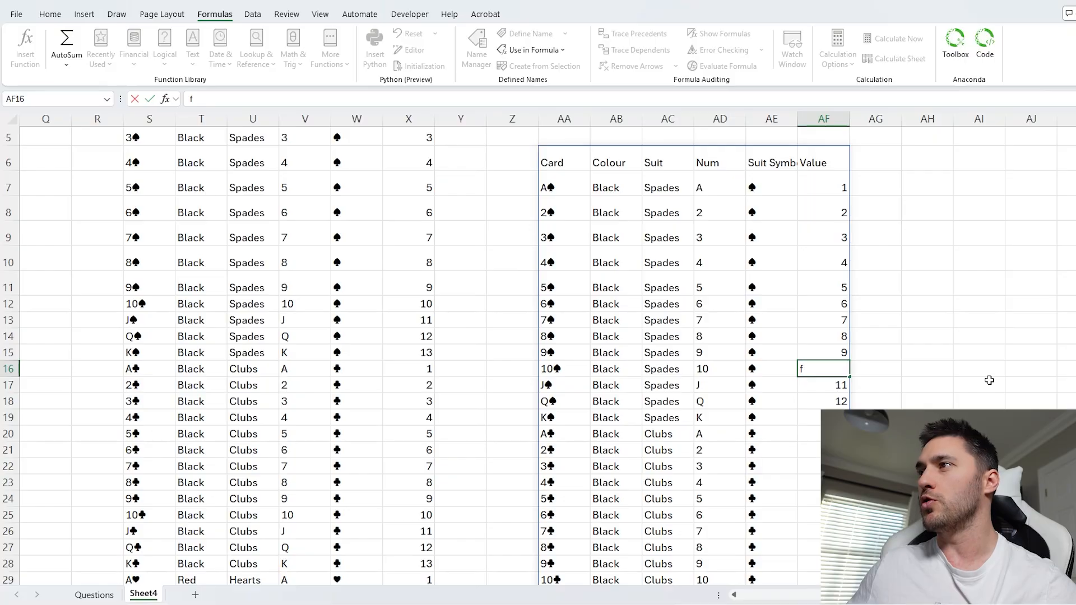
{"action": "key", "text": "Escape"}
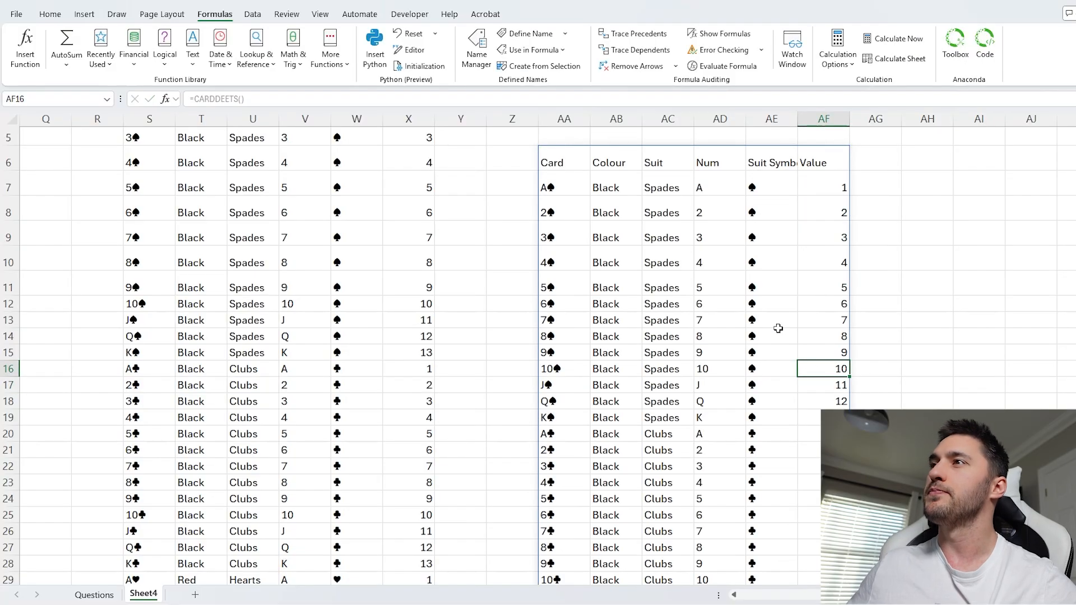
Convert the whole spilled card table starting at AA6 into static values in place.
{"action": "left_click", "coordinate": [586, 240]}
{"action": "key", "text": "ctrl+a"}
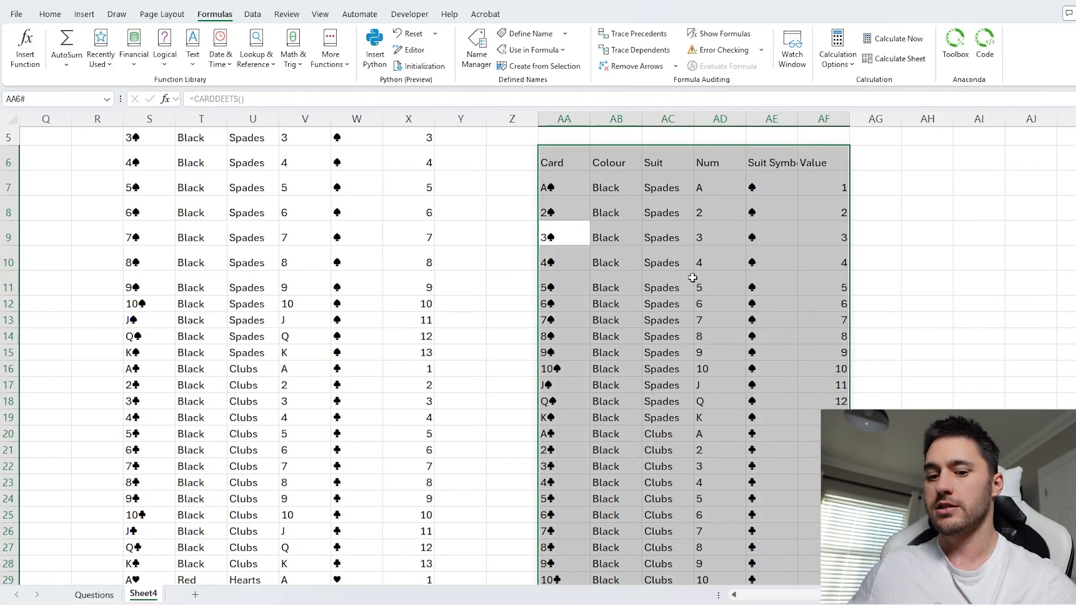
{"action": "key", "text": "ctrl+c"}
{"action": "key", "text": "ctrl+shift+v"}
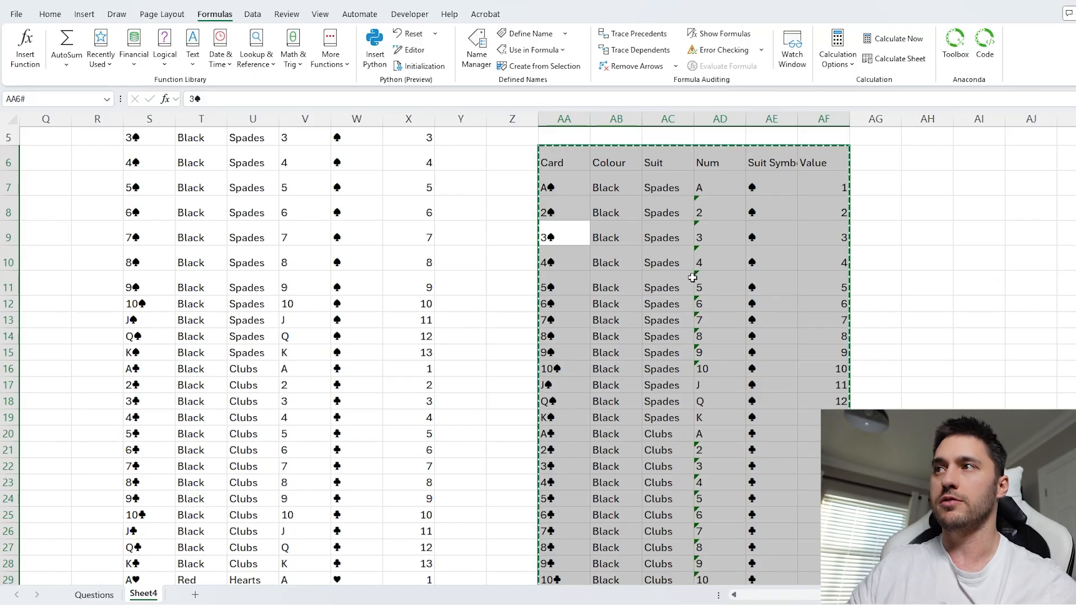
{"action": "left_click", "coordinate": [731, 228]}
{"action": "scroll", "coordinate": [797, 360], "scroll_direction": "down", "scroll_amount": 2}
{"action": "scroll", "coordinate": [797, 356], "scroll_direction": "up", "scroll_amount": 4}
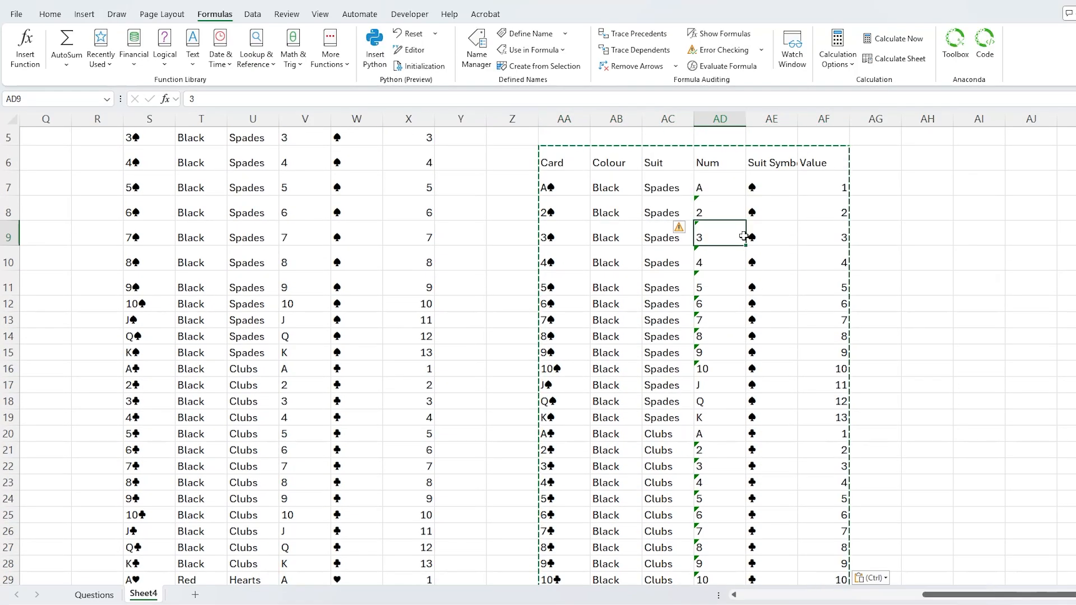
Set the Value of the 10, J, Q and K of Spades in AF16:AF19 to 10.
{"action": "left_click_drag", "start_coordinate": [722, 212], "coordinate": [722, 386]}
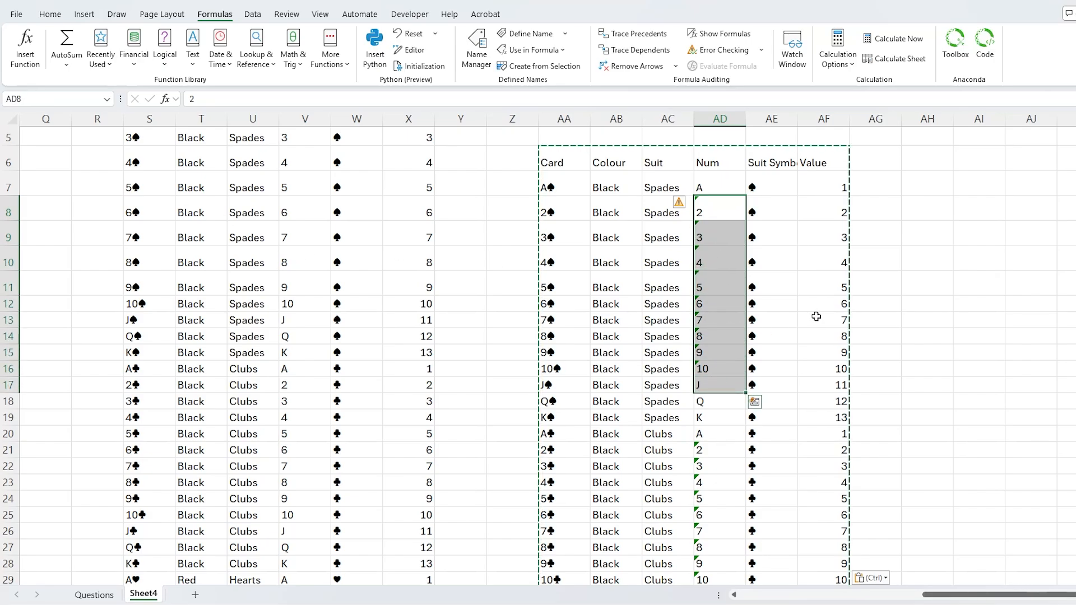
{"action": "left_click_drag", "start_coordinate": [836, 369], "coordinate": [826, 192]}
{"action": "type", "text": "10"}
{"action": "key", "text": "ctrl+Return"}
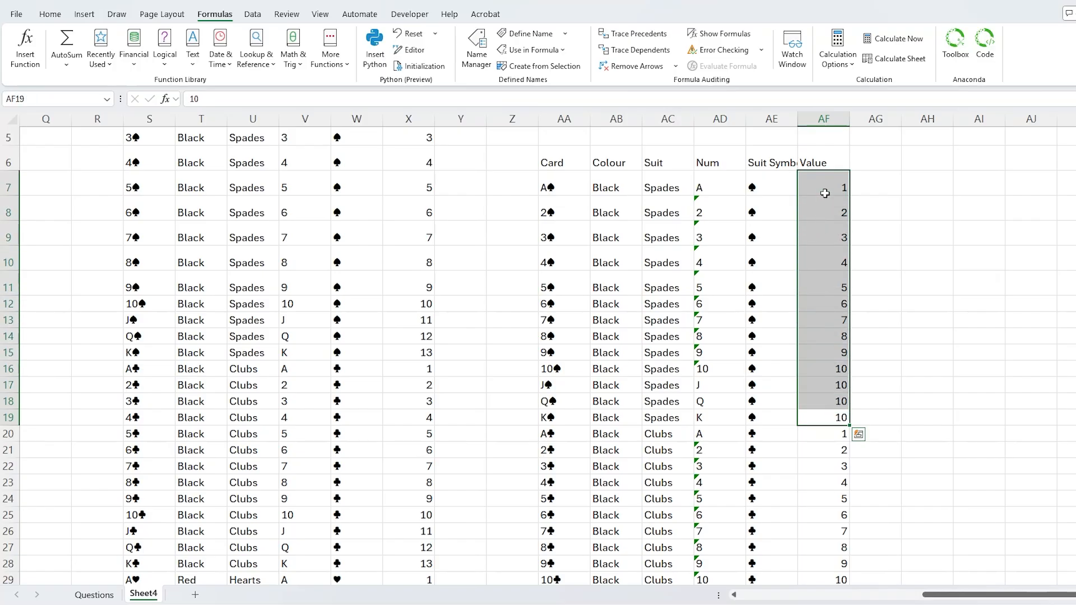
Copy the Spades values in AF7:AF19 over the Value cells of the Clubs, Hearts and Diamonds.
{"action": "key", "text": "ctrl+c"}
{"action": "scroll", "coordinate": [824, 312], "scroll_direction": "down", "scroll_amount": 3}
{"action": "left_click", "coordinate": [829, 233]}
{"action": "key", "text": "ctrl+v"}
{"action": "scroll", "coordinate": [828, 336], "scroll_direction": "down", "scroll_amount": 3}
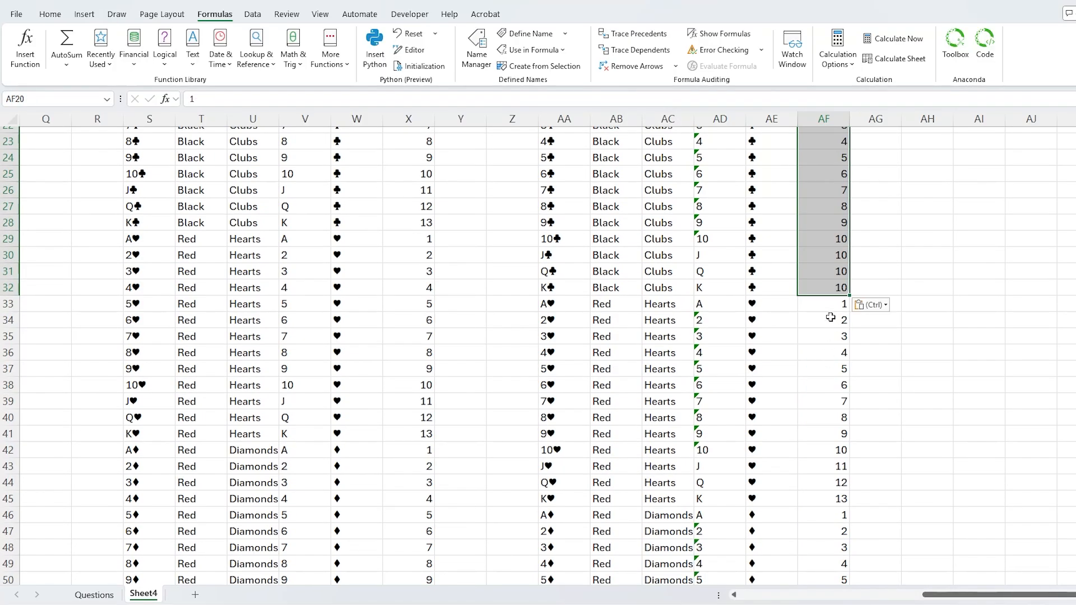
{"action": "left_click", "coordinate": [827, 311]}
{"action": "key", "text": "ctrl+v"}
{"action": "scroll", "coordinate": [826, 314], "scroll_direction": "down", "scroll_amount": 5}
{"action": "left_click", "coordinate": [824, 271]}
{"action": "key", "text": "ctrl+v"}
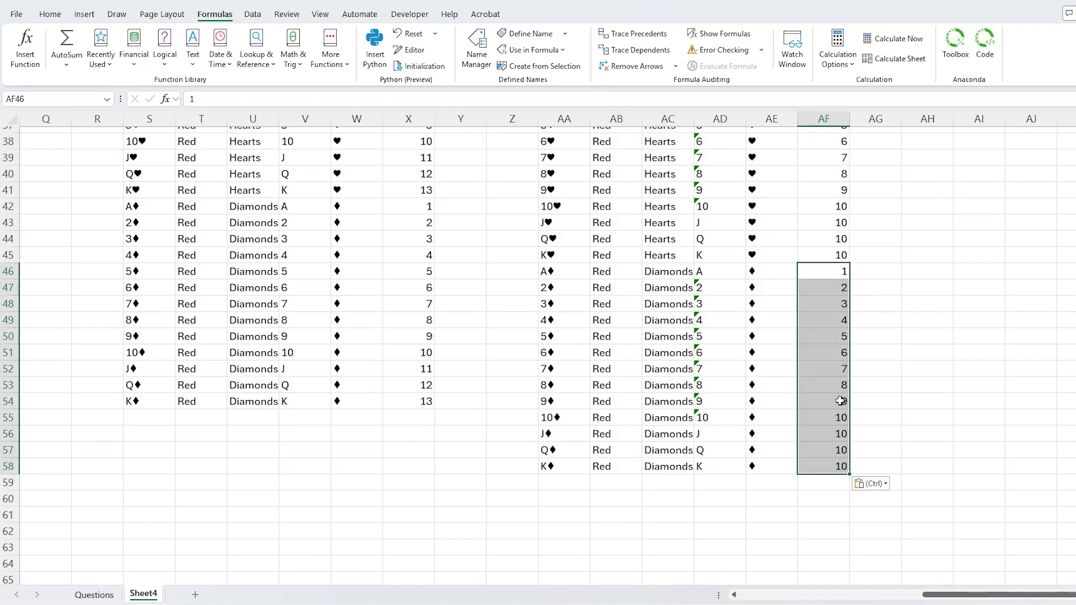
Clear the LAMBDA formula in AA2 and the demonstration card table in columns AA to AF.
{"action": "scroll", "coordinate": [726, 340], "scroll_direction": "up", "scroll_amount": 15}
{"action": "left_click", "coordinate": [570, 147]}
{"action": "key", "text": "Delete"}
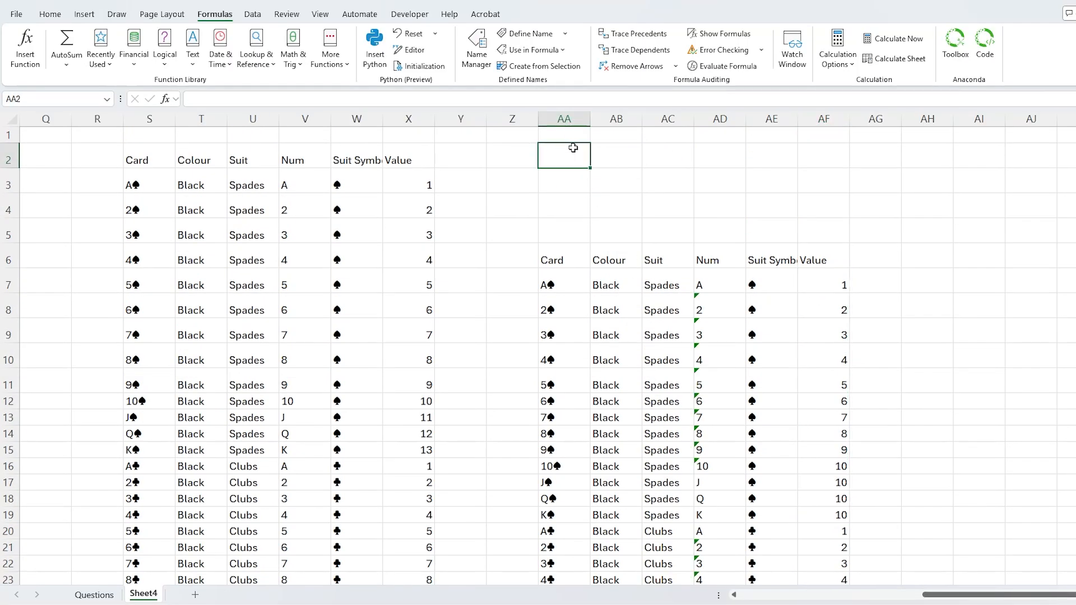
{"action": "left_click", "coordinate": [564, 119]}
{"action": "left_click", "coordinate": [813, 119]}
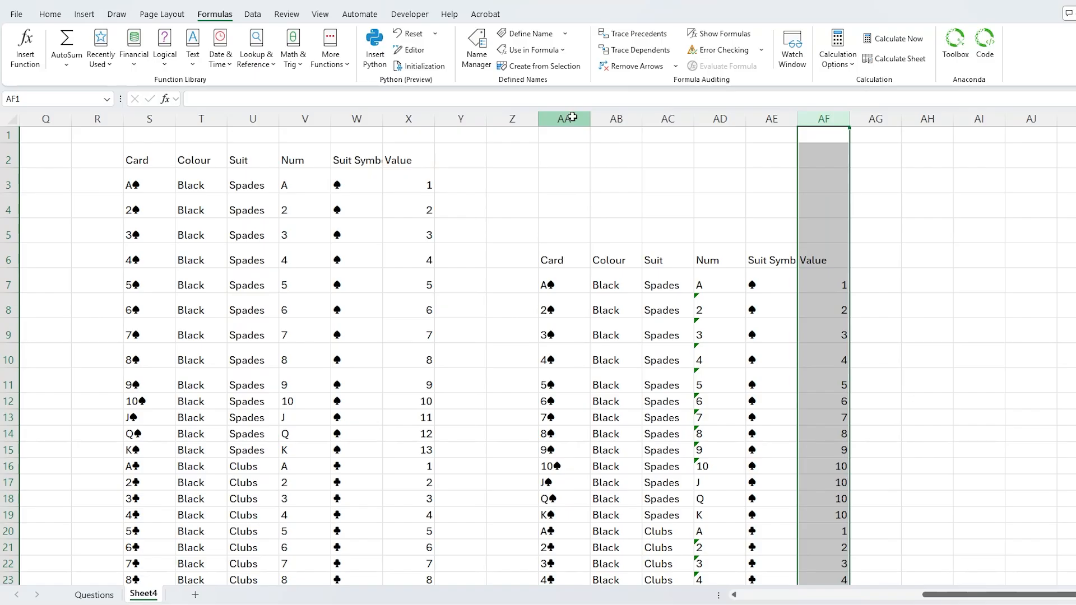
{"action": "left_click_drag", "start_coordinate": [566, 119], "coordinate": [852, 137]}
{"action": "key", "text": "Delete"}
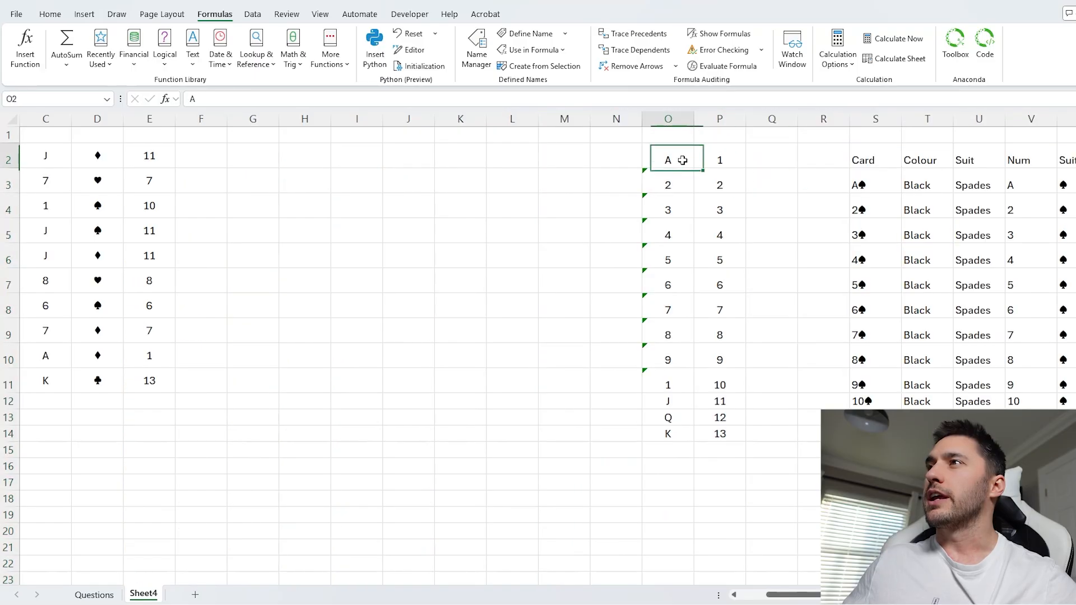
{"action": "left_click_drag", "start_coordinate": [682, 119], "coordinate": [1013, 147]}
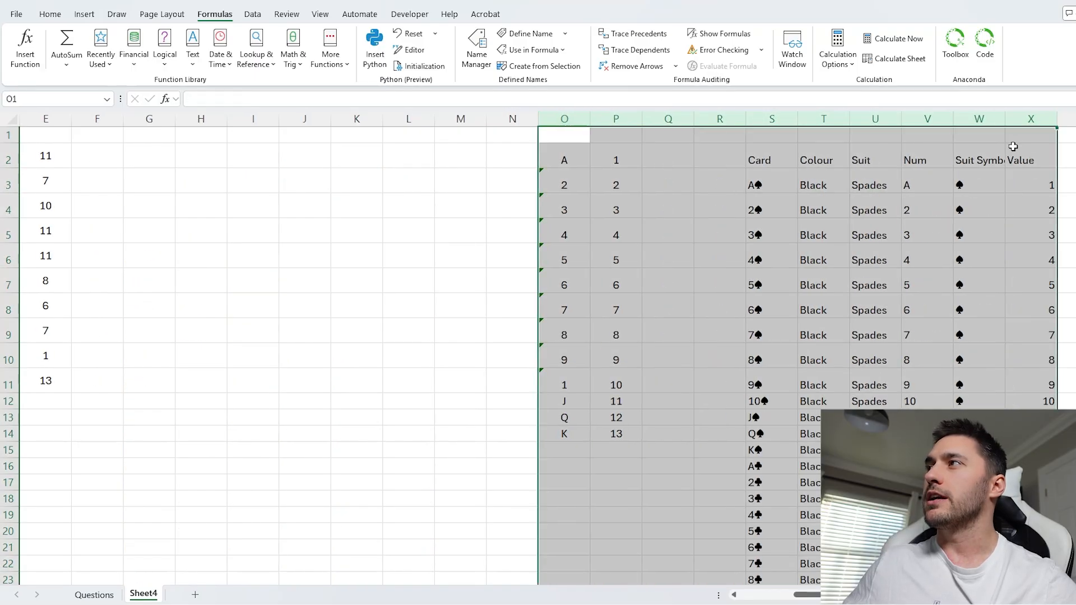
{"action": "scroll", "coordinate": [867, 328], "scroll_direction": "left", "scroll_amount": 4}
{"action": "left_click", "coordinate": [220, 210]}
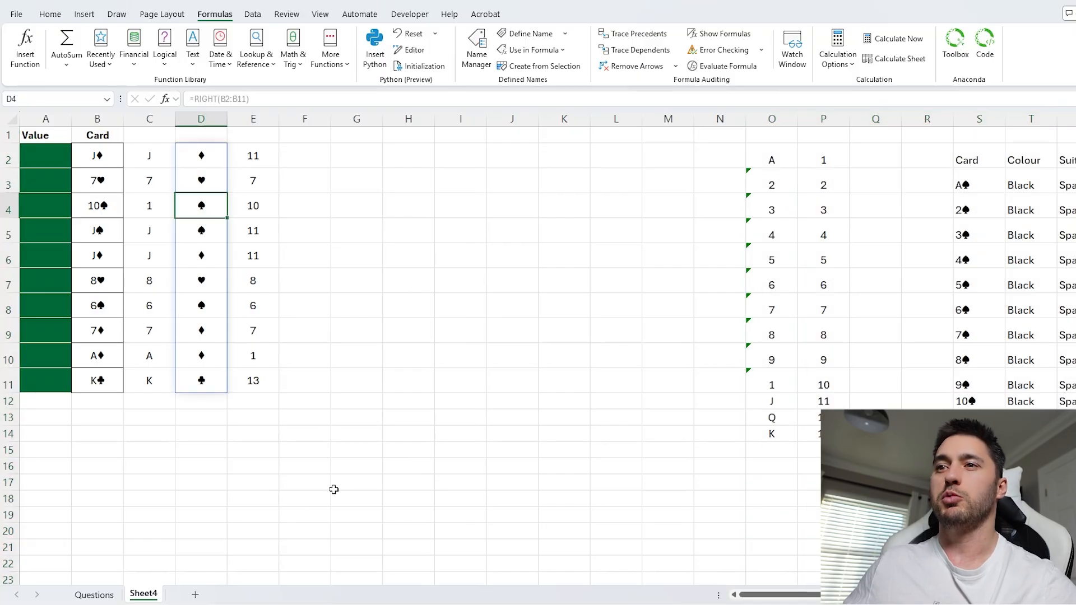
Replace the data in Sheet4's columns A to H with the multi-card Value and Card table from Questions, and widen column B to fit.
{"action": "left_click", "coordinate": [90, 595]}
{"action": "left_click_drag", "start_coordinate": [50, 269], "coordinate": [174, 352]}
{"action": "key", "text": "ctrl+c"}
{"action": "left_click", "coordinate": [144, 594]}
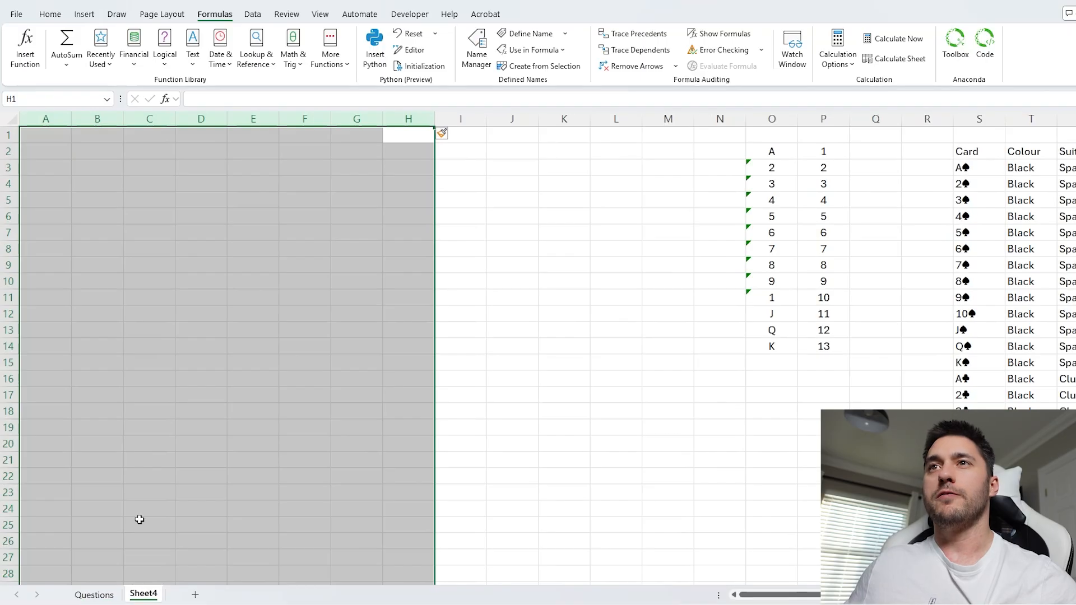
{"action": "left_click", "coordinate": [54, 141]}
{"action": "key", "text": "ctrl+v"}
{"action": "left_click", "coordinate": [241, 266]}
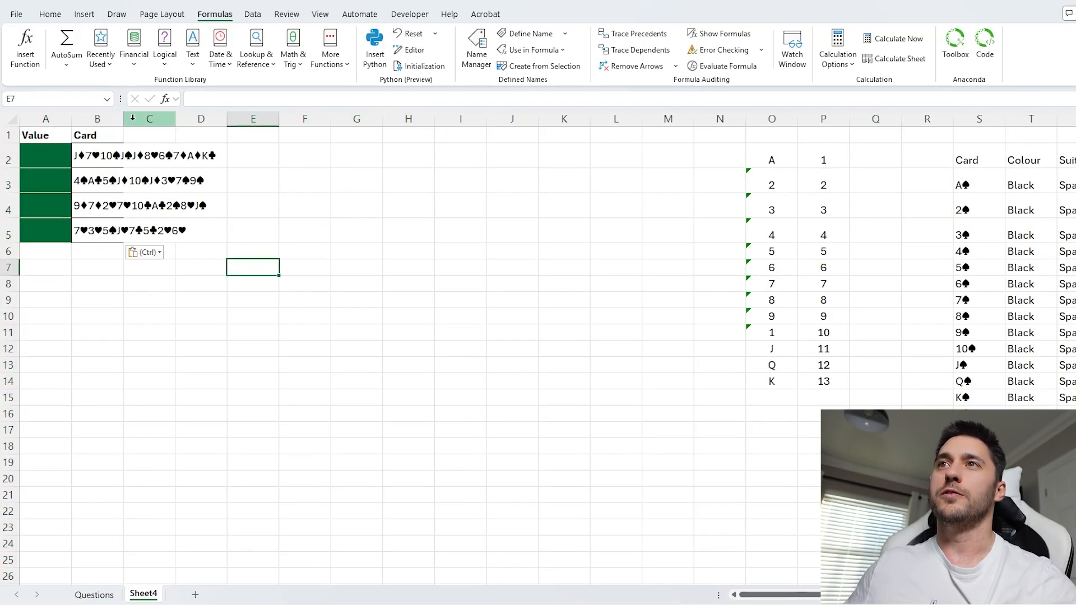
{"action": "left_click_drag", "start_coordinate": [123, 118], "coordinate": [225, 119]}
{"action": "left_click", "coordinate": [213, 155]}
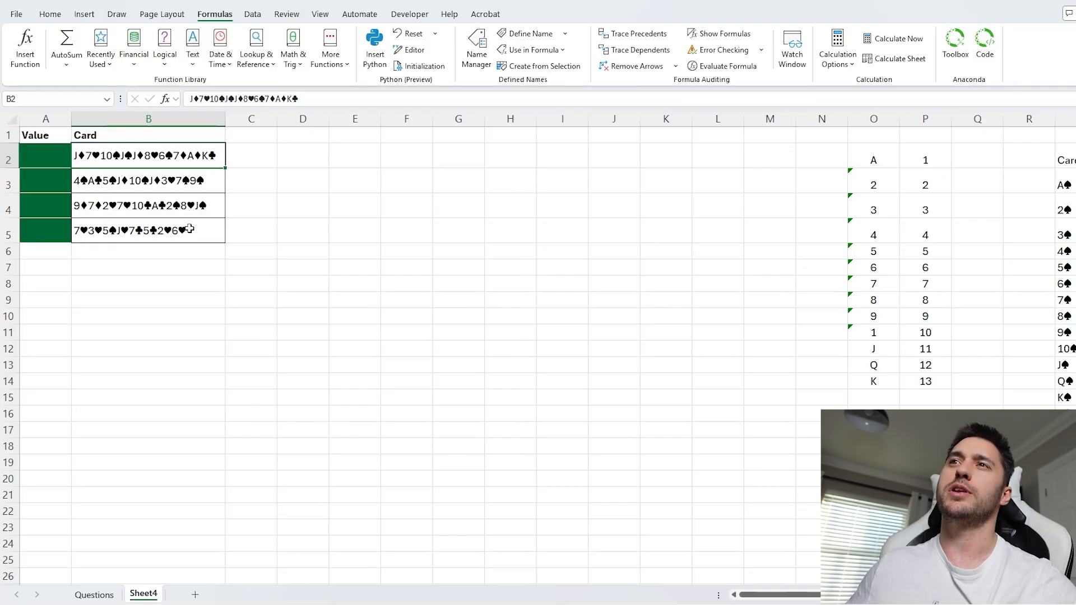
Try to split the card string of B2 into two-character groups with =SplitText(B2,2) in C2.
{"action": "left_click_drag", "start_coordinate": [322, 99], "coordinate": [177, 100]}
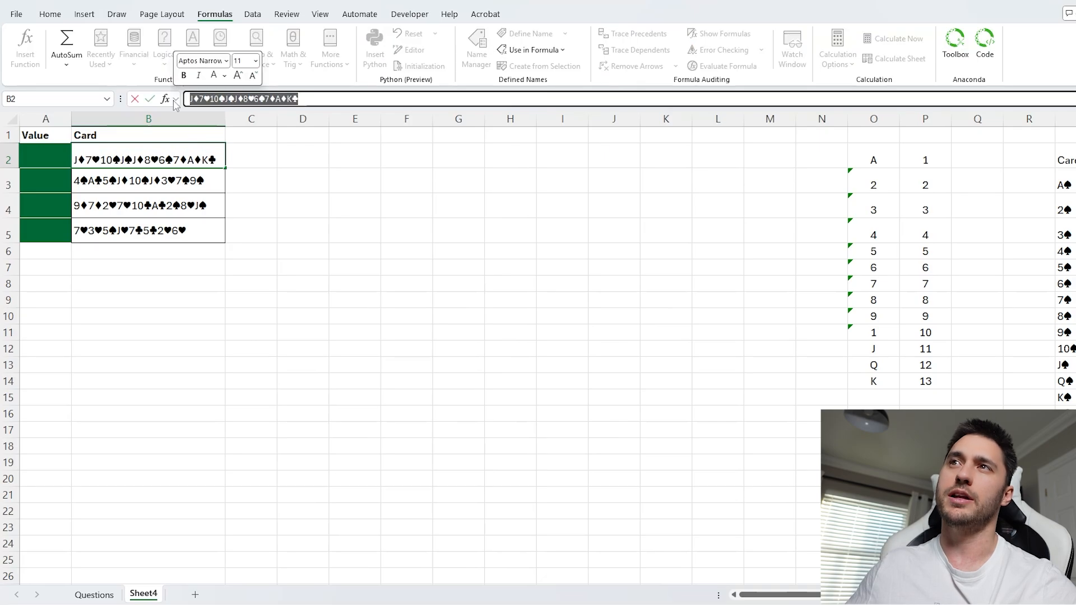
{"action": "key", "text": "Escape"}
{"action": "left_click", "coordinate": [259, 160]}
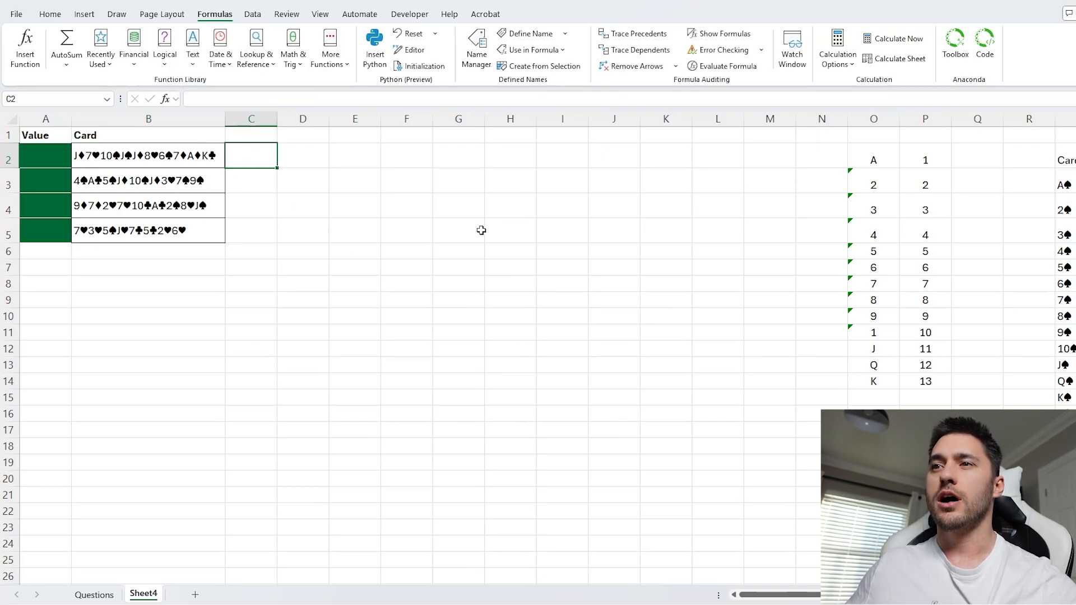
{"action": "type", "text": "=spl"}
{"action": "key", "text": "Tab"}
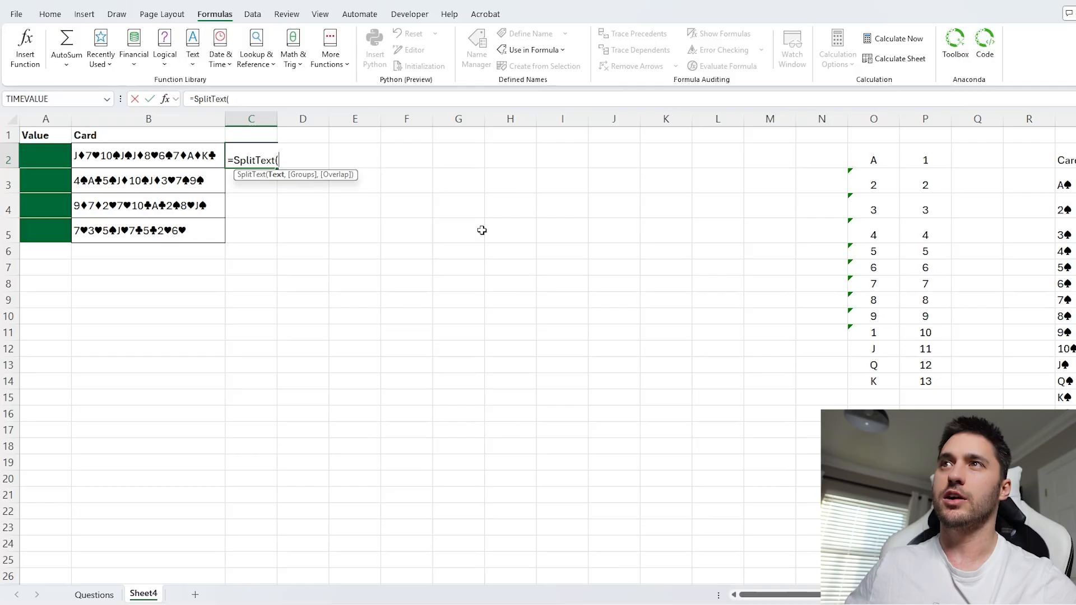
{"action": "key", "text": "Left"}
{"action": "type", "text": ",2"}
{"action": "key", "text": "Return"}
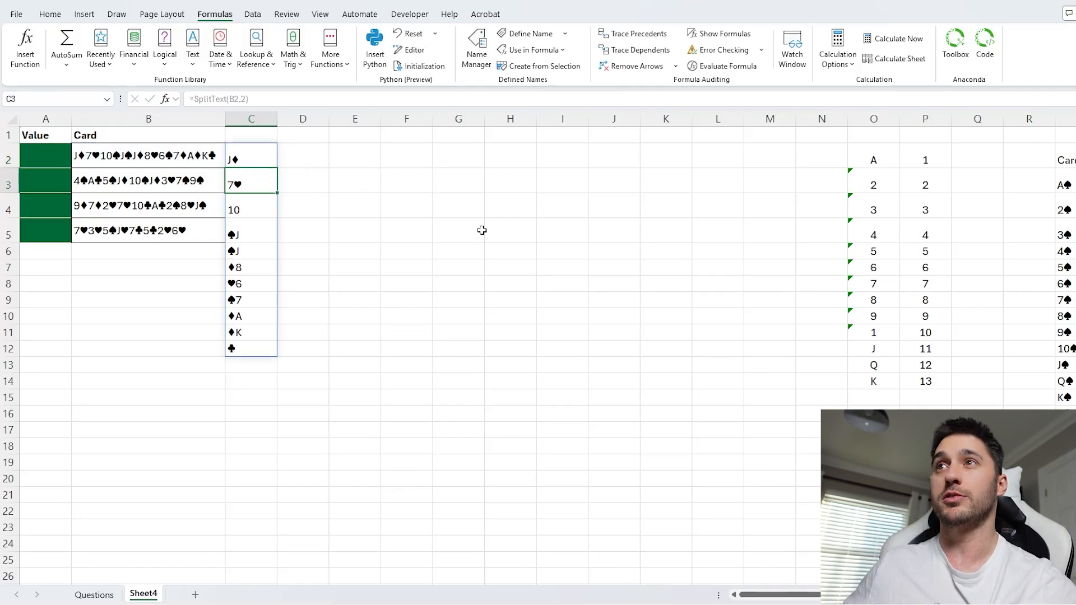
Clear the SplitText formula and its spilled results from column C.
{"action": "left_click", "coordinate": [250, 202]}
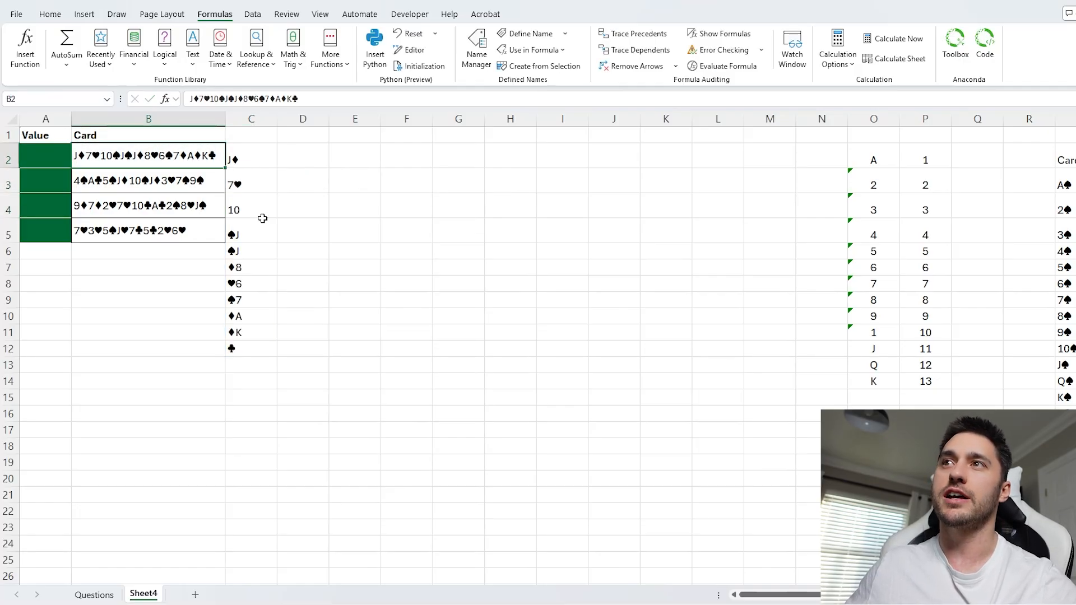
{"action": "left_click_drag", "start_coordinate": [254, 346], "coordinate": [238, 163]}
{"action": "key", "text": "Delete"}
{"action": "left_click", "coordinate": [240, 161]}
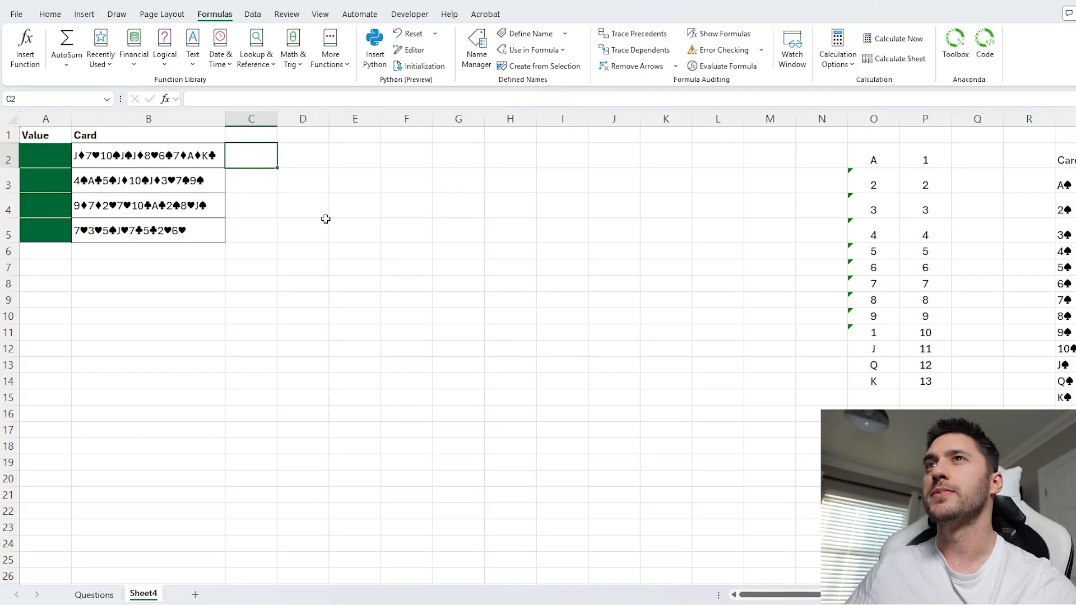
Change the lookup key in O11 from 1 to 10 and store it as text with a leading apostrophe.
{"action": "left_click", "coordinate": [873, 332]}
{"action": "type", "text": "10"}
{"action": "key", "text": "Return"}
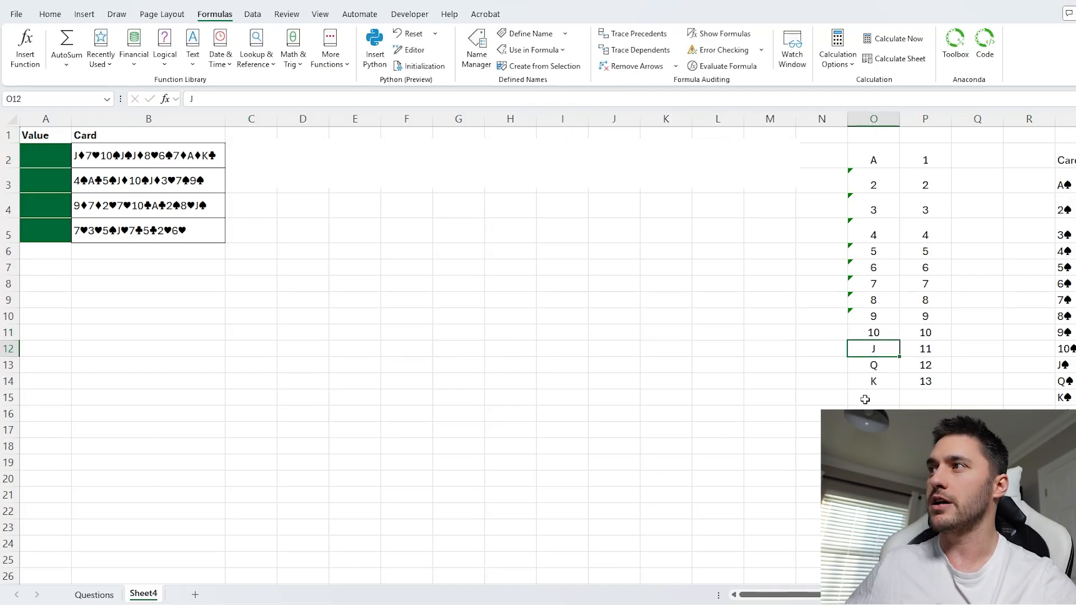
{"action": "left_click", "coordinate": [861, 337]}
{"action": "left_click", "coordinate": [192, 98]}
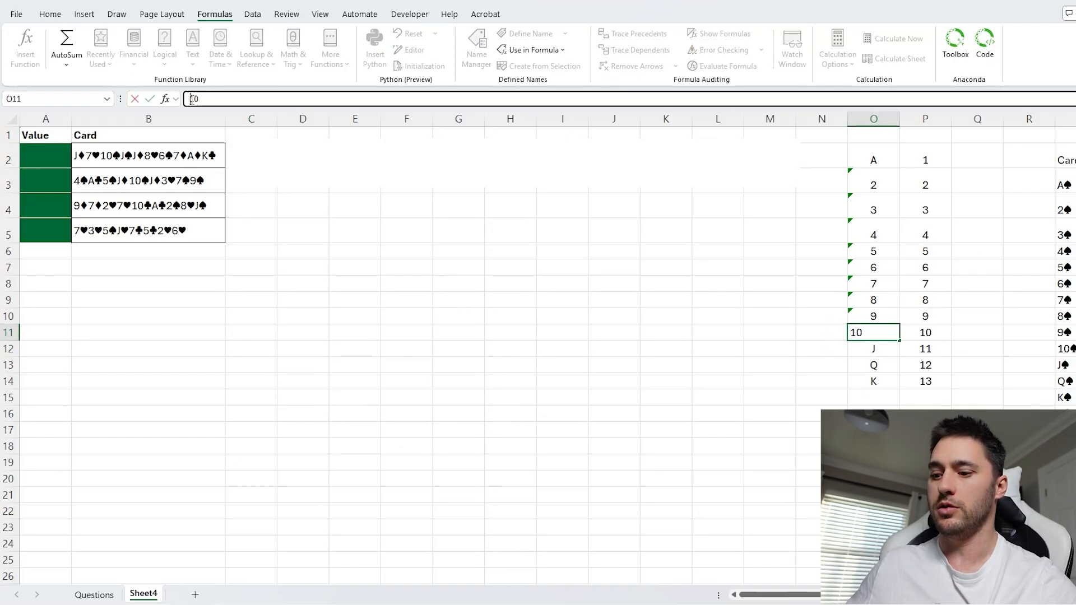
{"action": "type", "text": "'"}
{"action": "key", "text": "Return"}
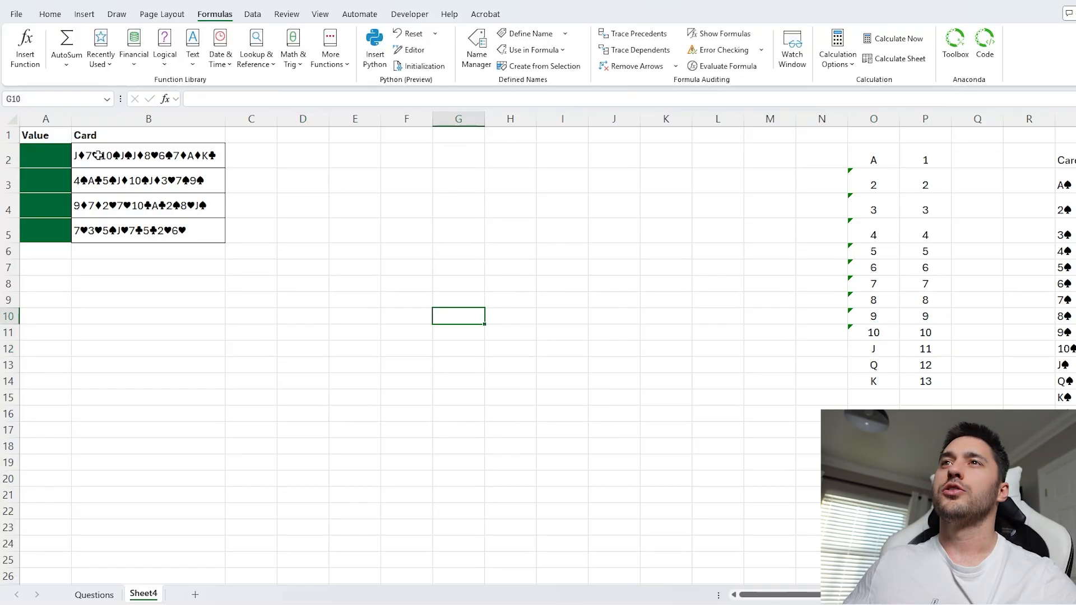
List the distinct suit symbols from the card table in K2 with =UNIQUE(W3:W54).
{"action": "left_click", "coordinate": [106, 158]}
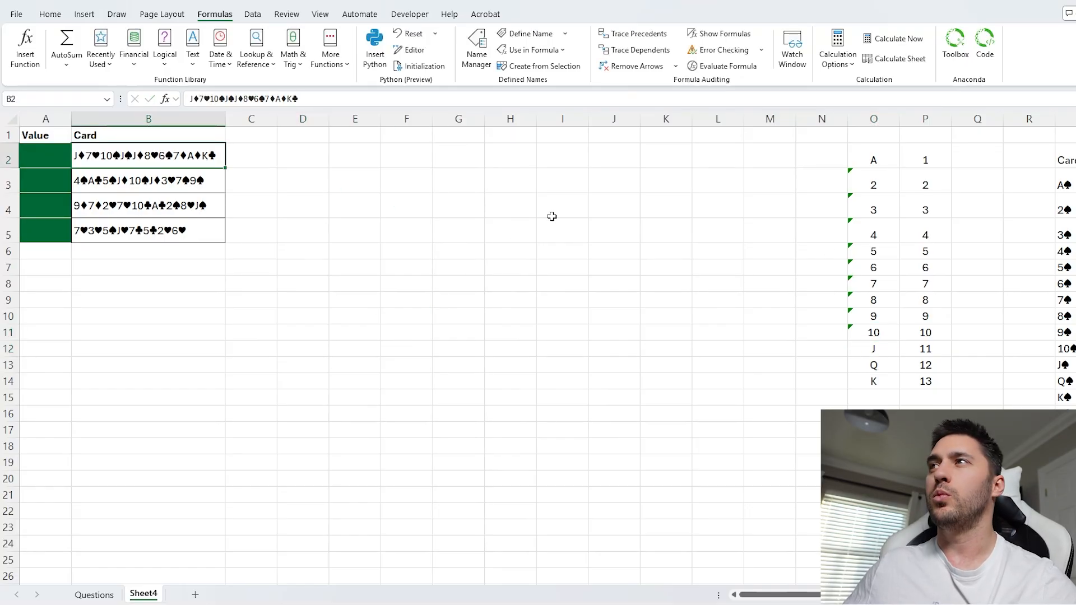
{"action": "left_click", "coordinate": [655, 166]}
{"action": "scroll", "coordinate": [874, 308], "scroll_direction": "right", "scroll_amount": 3}
{"action": "left_click", "coordinate": [974, 178]}
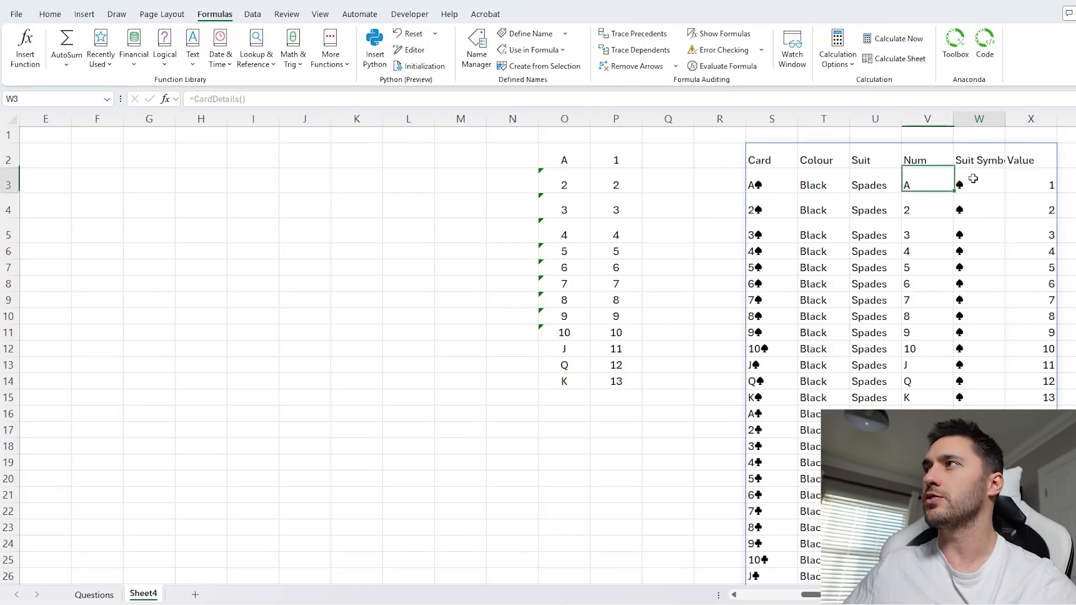
{"action": "left_click", "coordinate": [352, 154]}
{"action": "type", "text": "=uni"}
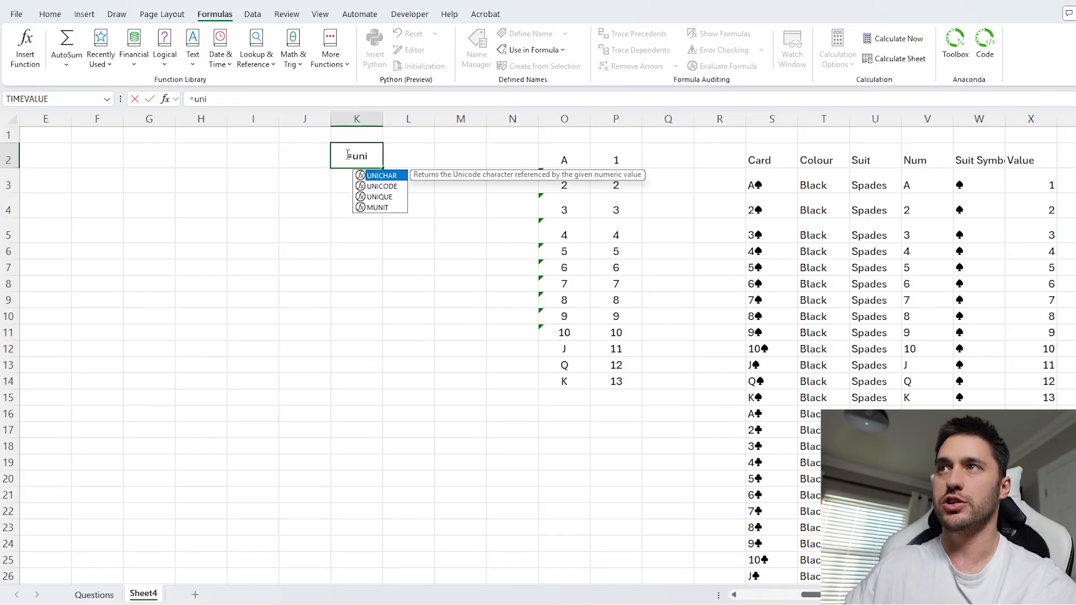
{"action": "type", "text": "q"}
{"action": "key", "text": "Tab"}
{"action": "left_click", "coordinate": [960, 182]}
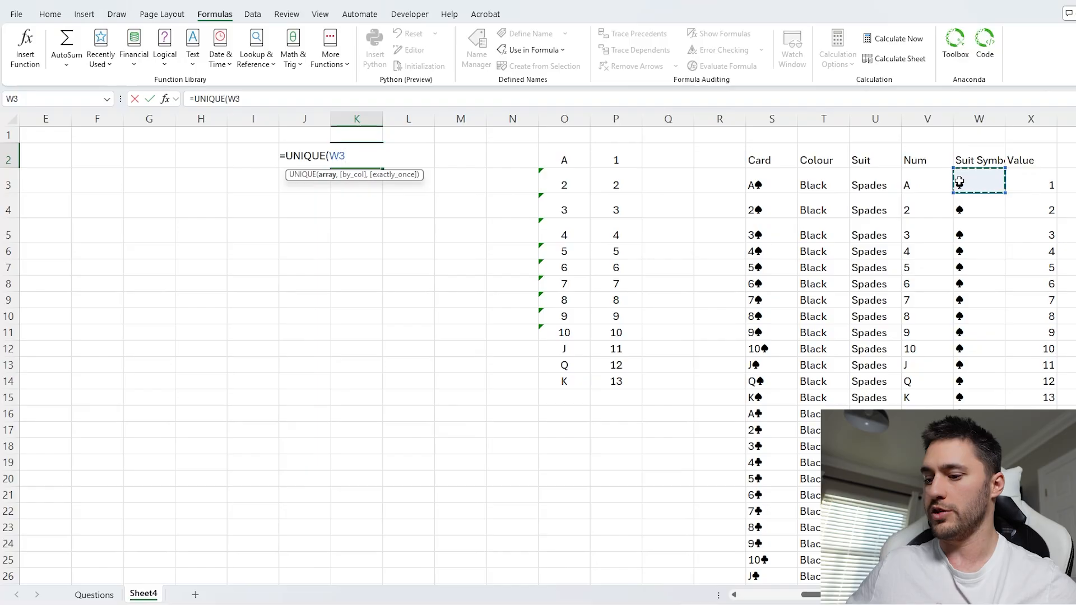
{"action": "key", "text": "ctrl+shift+Down"}
{"action": "key", "text": "Return"}
{"action": "scroll", "coordinate": [961, 183], "scroll_direction": "up", "scroll_amount": 2}
{"action": "left_click", "coordinate": [359, 159]}
Split B2's card string at the suit symbols with =TEXTSPLIT(B2,K2#) in C2, and move the formula to C10.
{"action": "scroll", "coordinate": [330, 299], "scroll_direction": "left", "scroll_amount": 3}
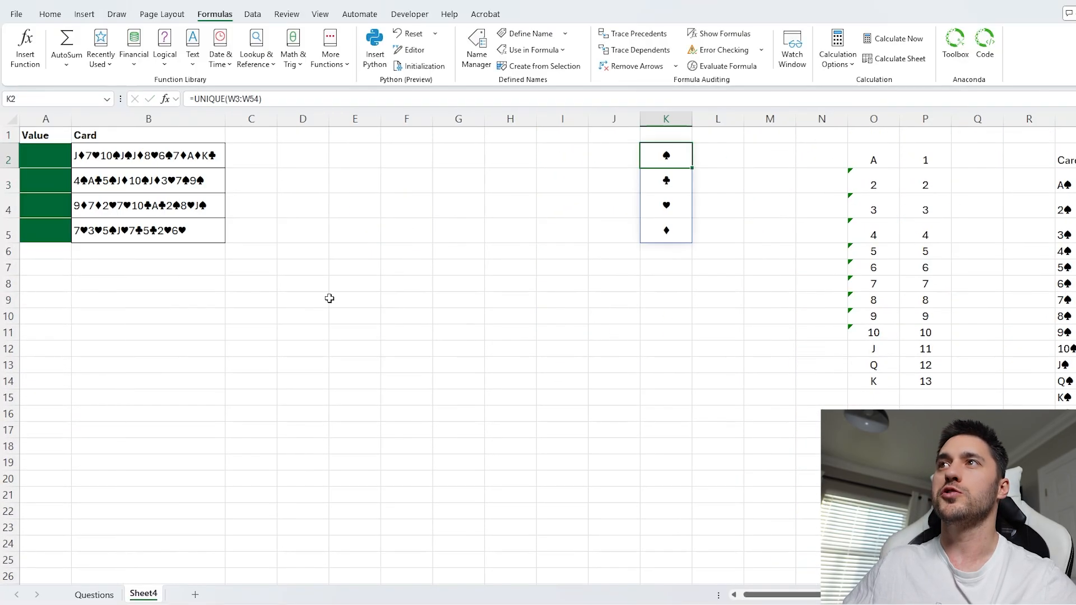
{"action": "left_click", "coordinate": [260, 158]}
{"action": "type", "text": "=te"}
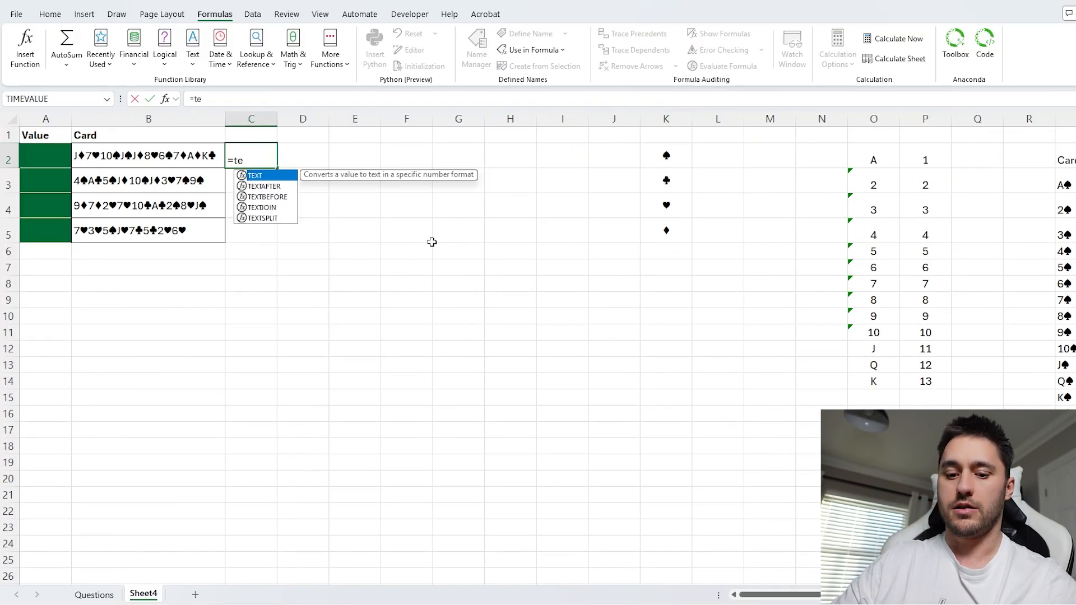
{"action": "type", "text": "xtsp"}
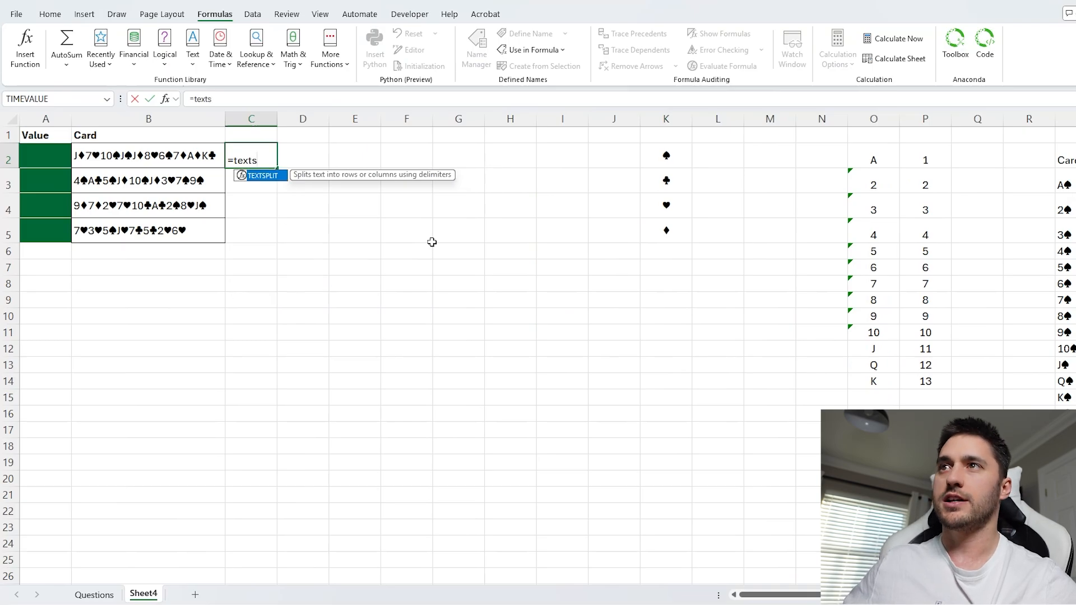
{"action": "key", "text": "Tab"}
{"action": "left_click", "coordinate": [111, 155]}
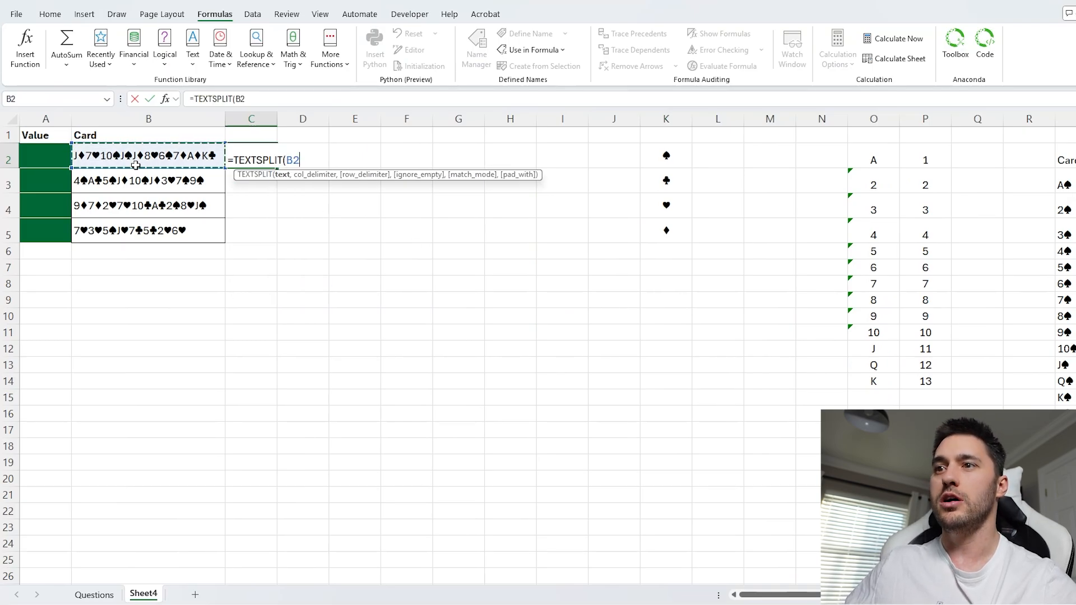
{"action": "type", "text": ","}
{"action": "left_click", "coordinate": [686, 168]}
{"action": "left_click_drag", "start_coordinate": [686, 168], "coordinate": [679, 231]}
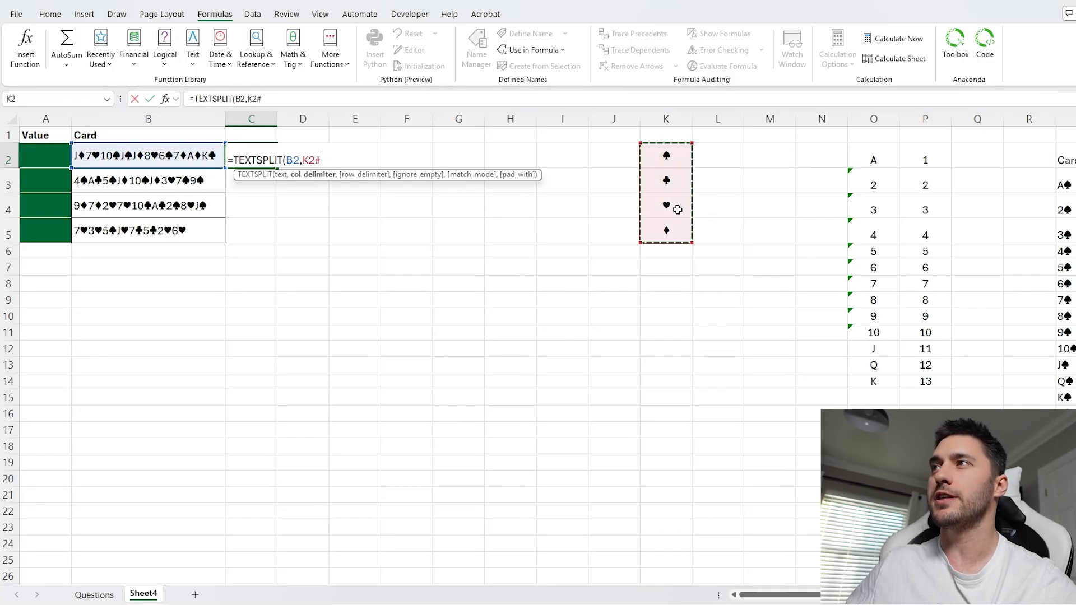
{"action": "type", "text": ")"}
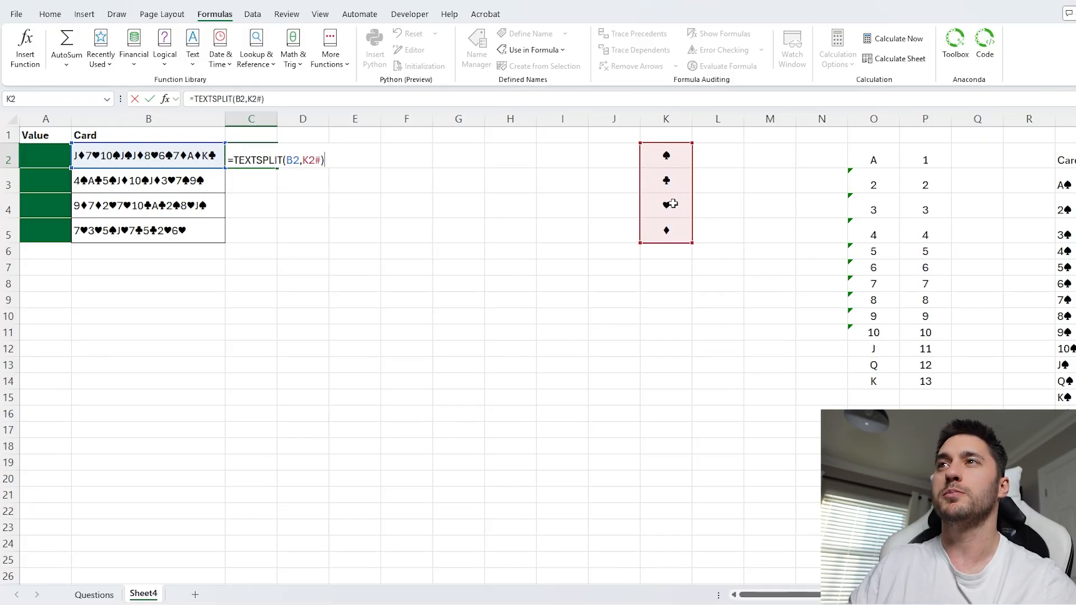
{"action": "key", "text": "Return"}
{"action": "left_click", "coordinate": [252, 161]}
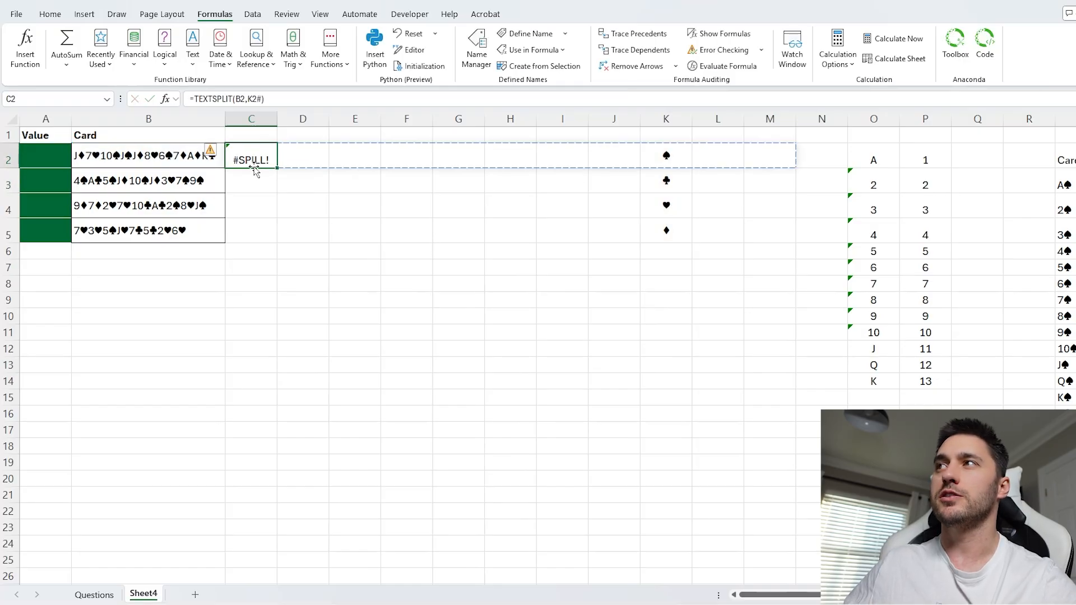
{"action": "left_click_drag", "start_coordinate": [255, 169], "coordinate": [258, 314]}
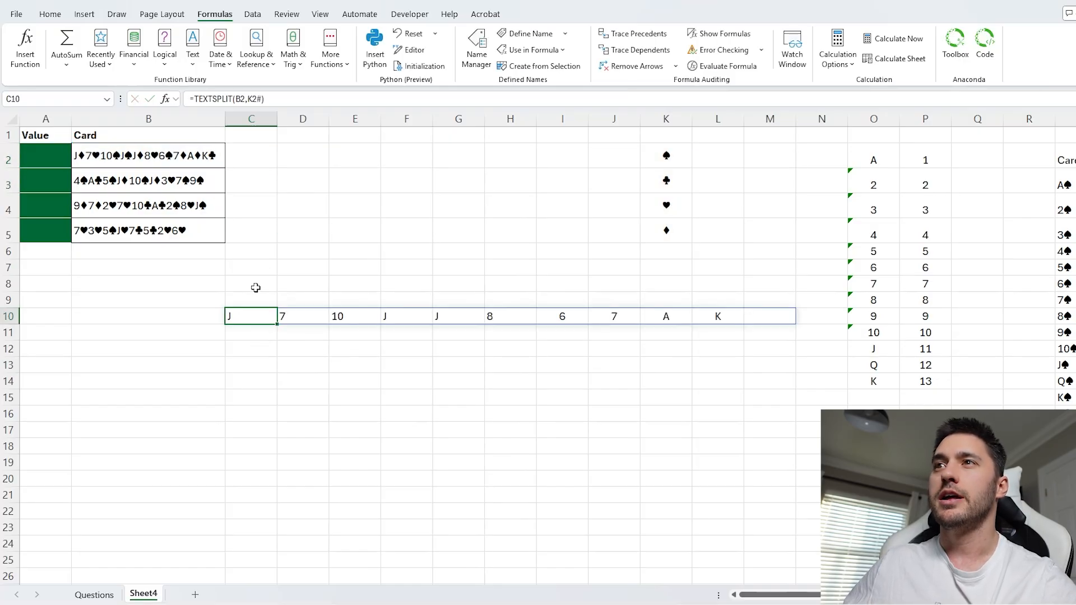
Make the C10 split ignore empty cells by changing the formula to =TEXTSPLIT(B2,K2#,,1).
{"action": "key", "text": "F2"}
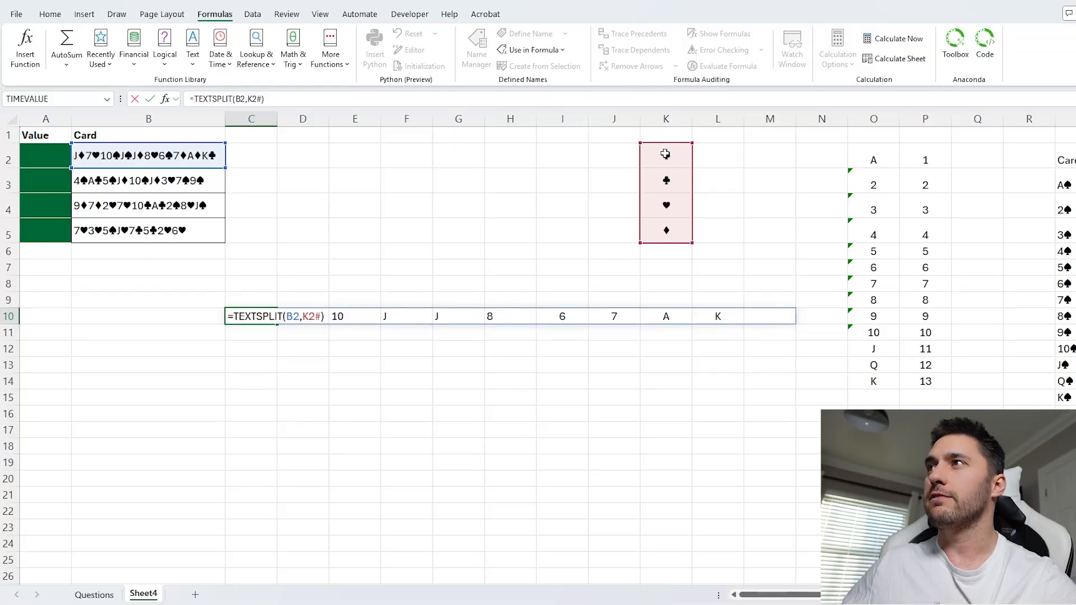
{"action": "key", "text": "Escape"}
{"action": "left_click", "coordinate": [212, 154]}
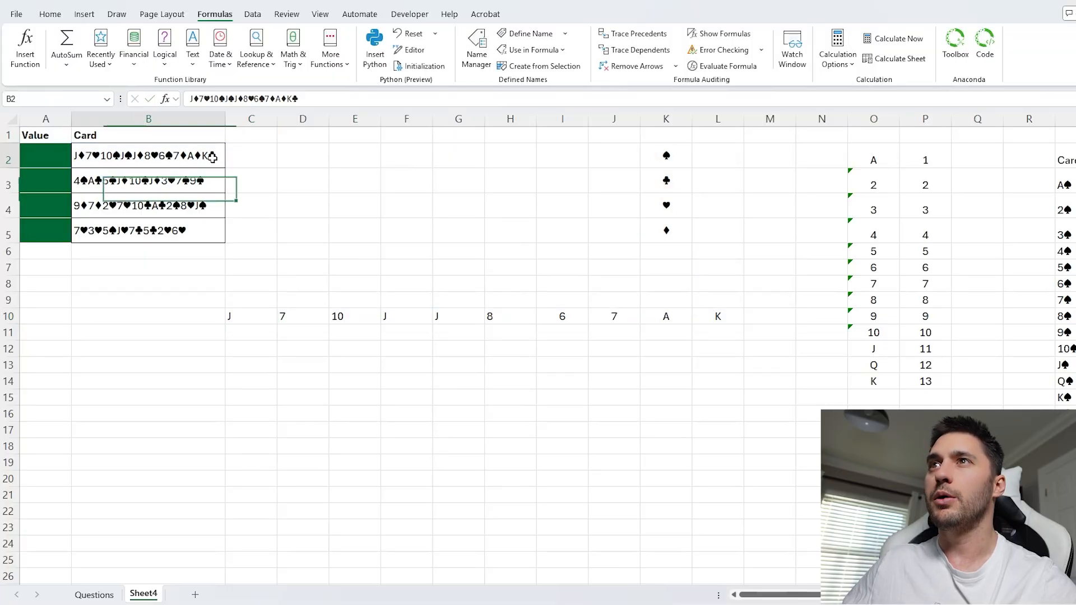
{"action": "left_click", "coordinate": [263, 322]}
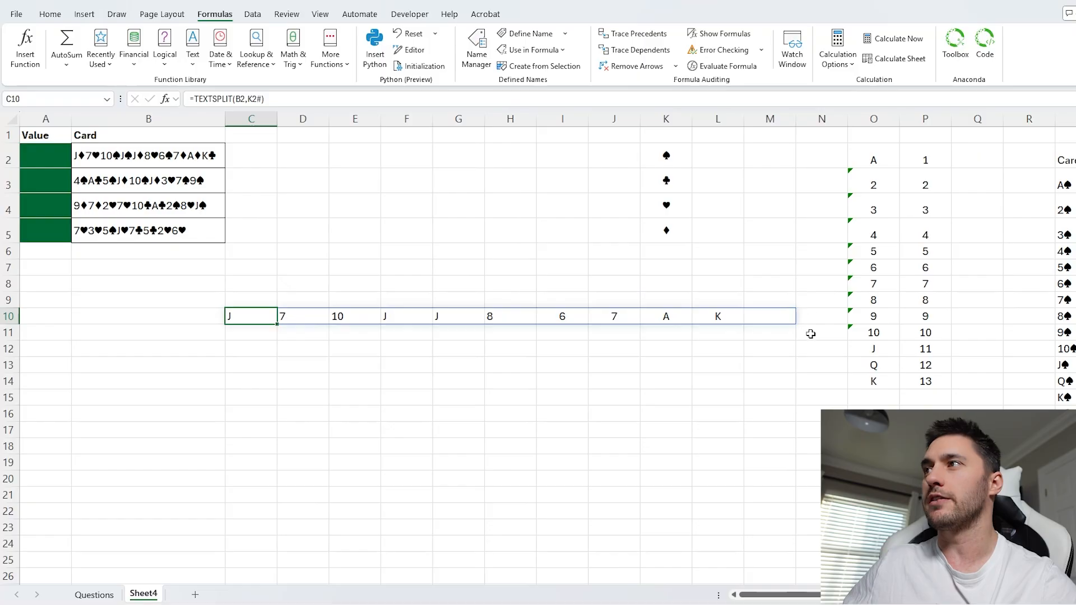
{"action": "left_click", "coordinate": [257, 99]}
{"action": "type", "text": ",,1"}
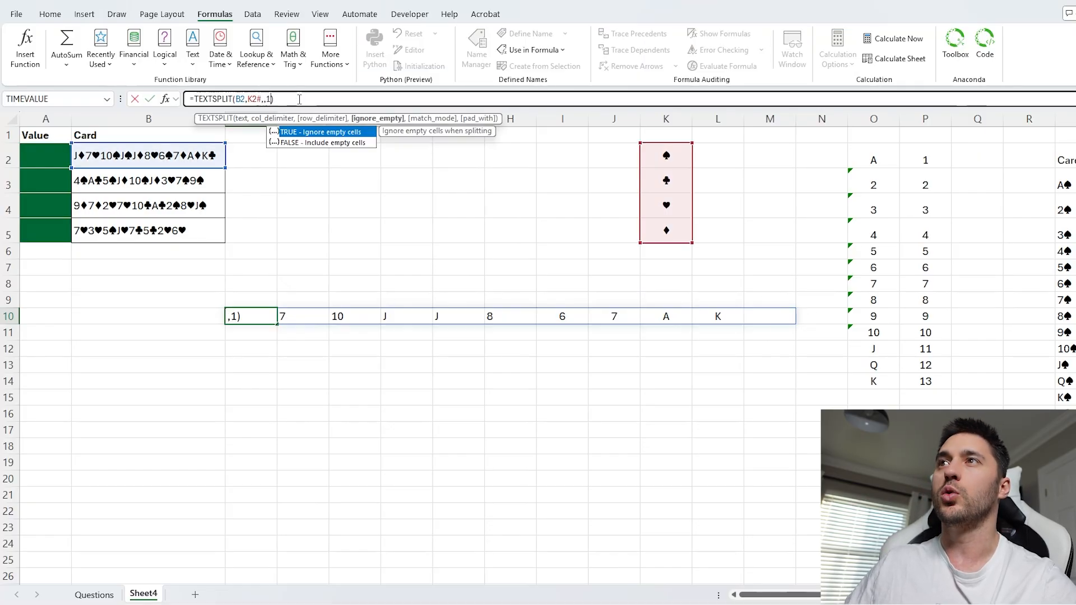
{"action": "key", "text": "Return"}
{"action": "left_click", "coordinate": [718, 317]}
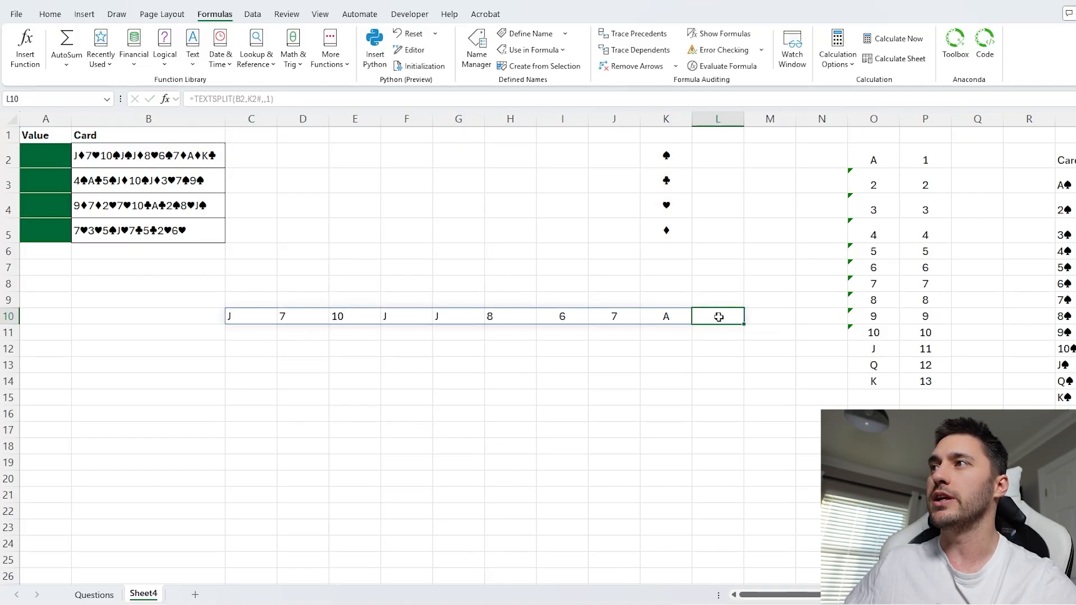
Wrap the C10 split in a lookup of each card's value: =XLOOKUP(TEXTSPLIT(B2,K2#,,1),V:V,X:X).
{"action": "left_click", "coordinate": [264, 319]}
{"action": "scroll", "coordinate": [457, 330], "scroll_direction": "right", "scroll_amount": 1}
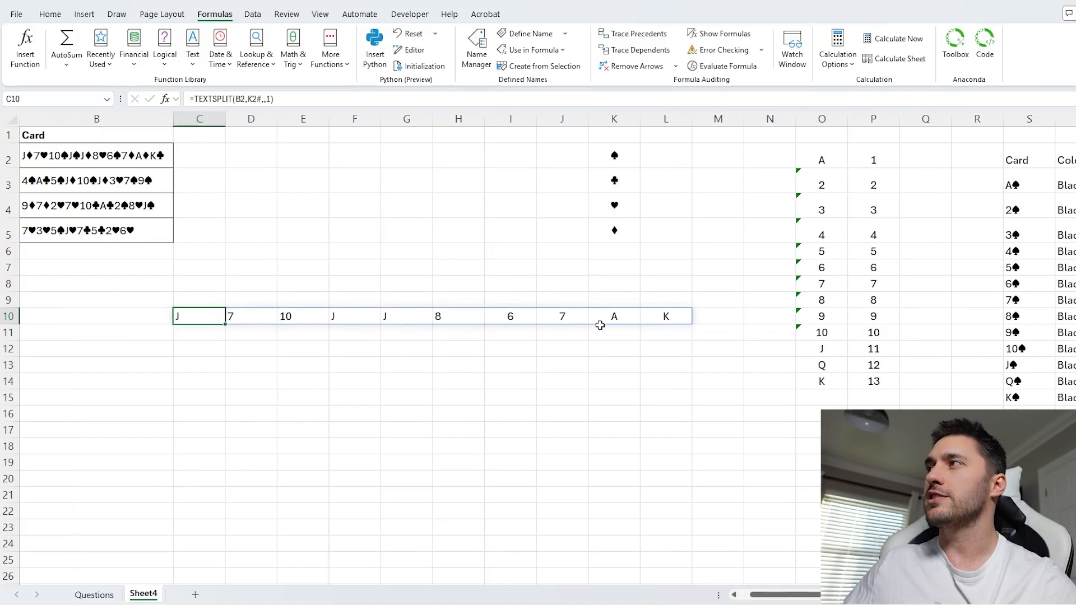
{"action": "scroll", "coordinate": [601, 325], "scroll_direction": "right", "scroll_amount": 3}
{"action": "left_click", "coordinate": [943, 114]}
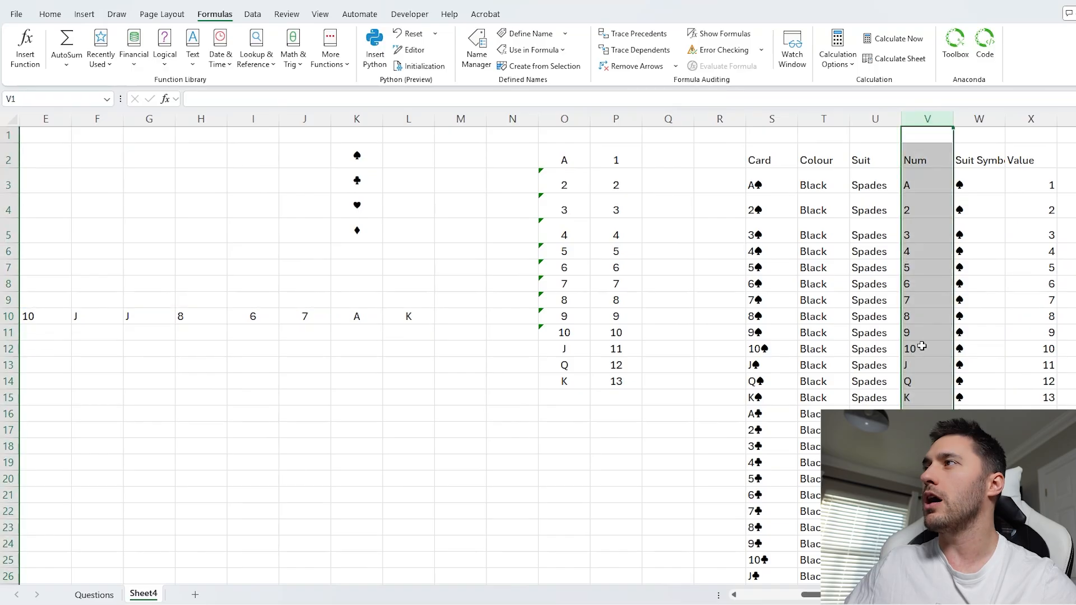
{"action": "left_click", "coordinate": [1030, 119]}
{"action": "scroll", "coordinate": [600, 403], "scroll_direction": "left", "scroll_amount": 1}
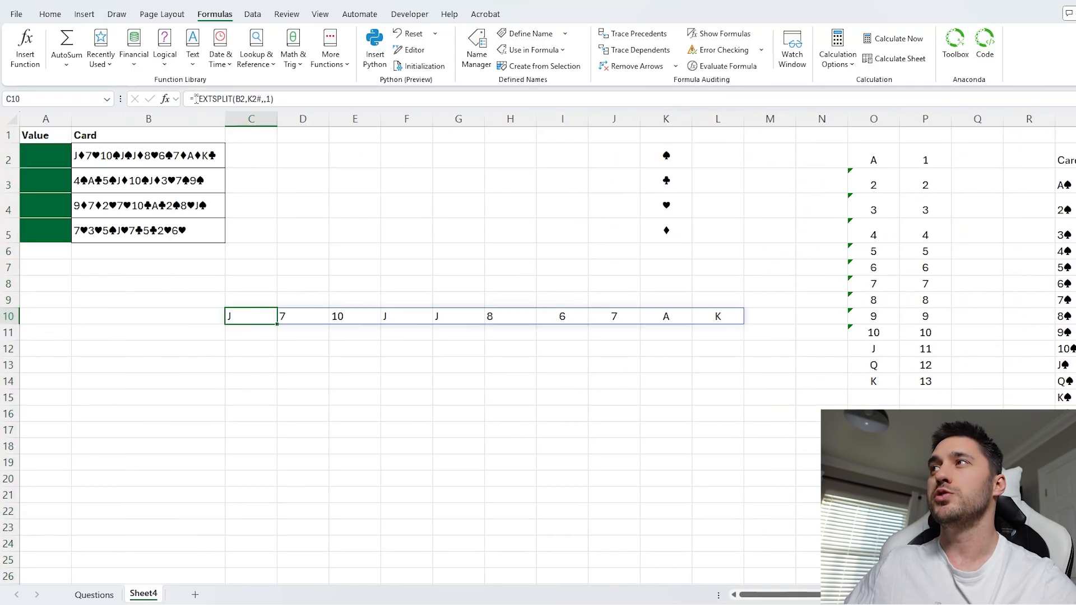
{"action": "left_click", "coordinate": [195, 99]}
{"action": "type", "text": "XLOOKUP("}
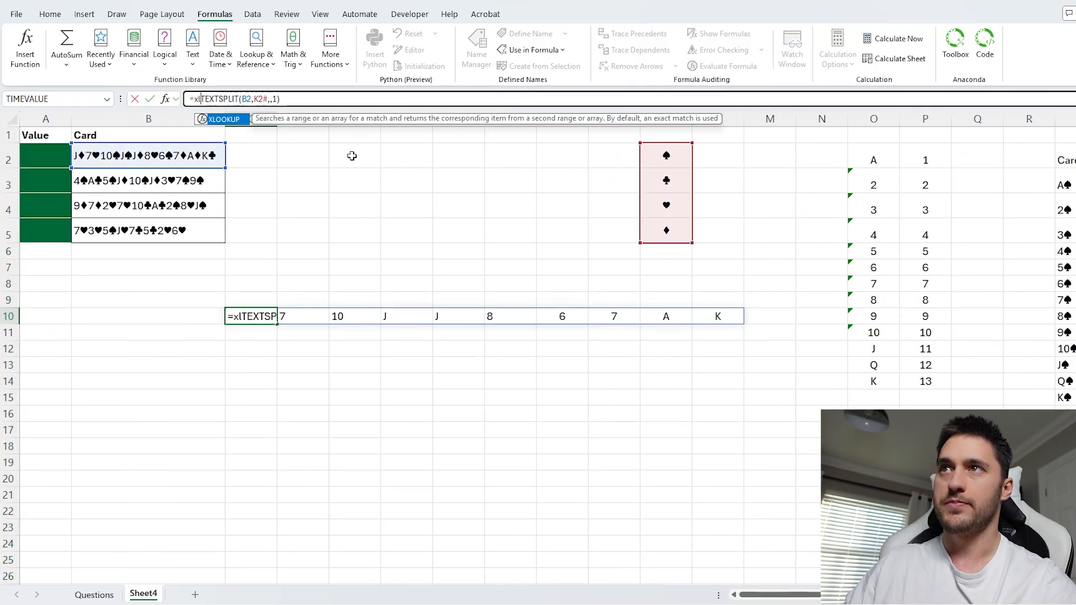
{"action": "type", "text": ","}
{"action": "scroll", "coordinate": [881, 348], "scroll_direction": "right", "scroll_amount": 3}
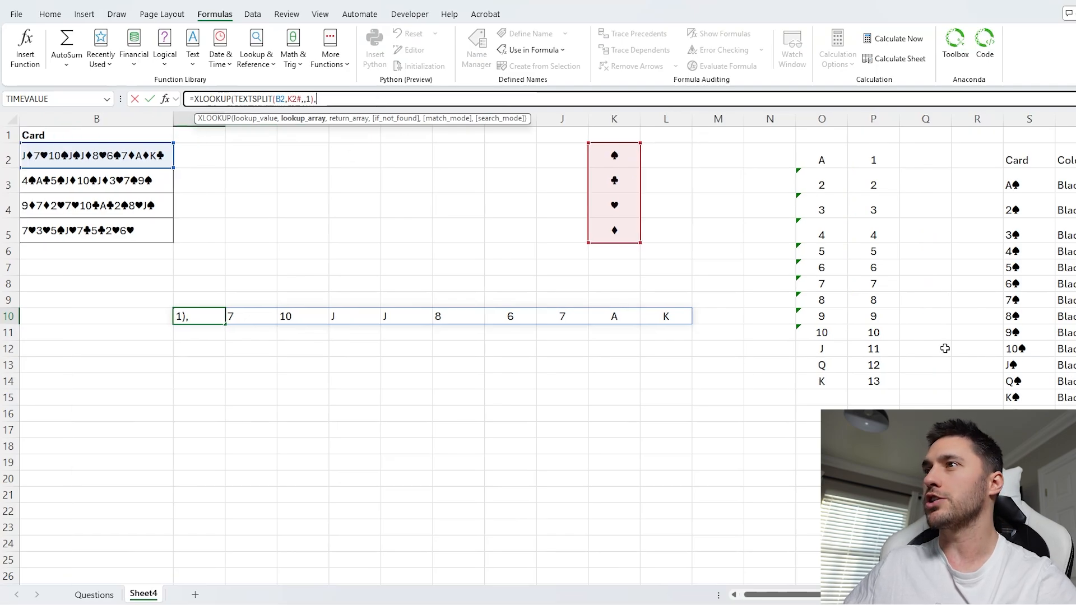
{"action": "left_click", "coordinate": [979, 119]}
{"action": "type", "text": ","}
{"action": "left_click", "coordinate": [1066, 118]}
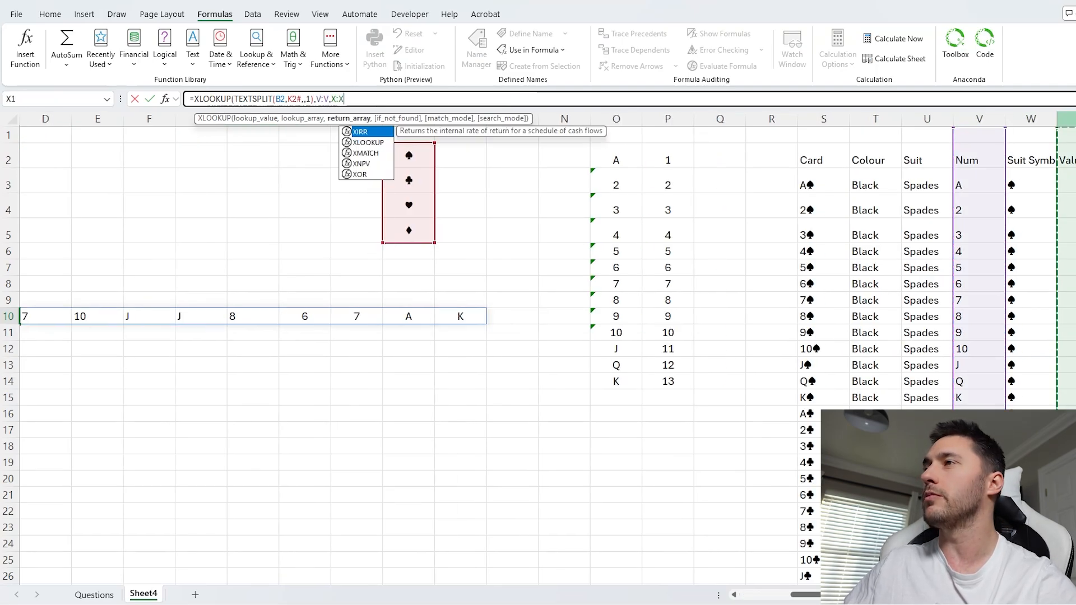
{"action": "type", "text": ")"}
{"action": "key", "text": "Return"}
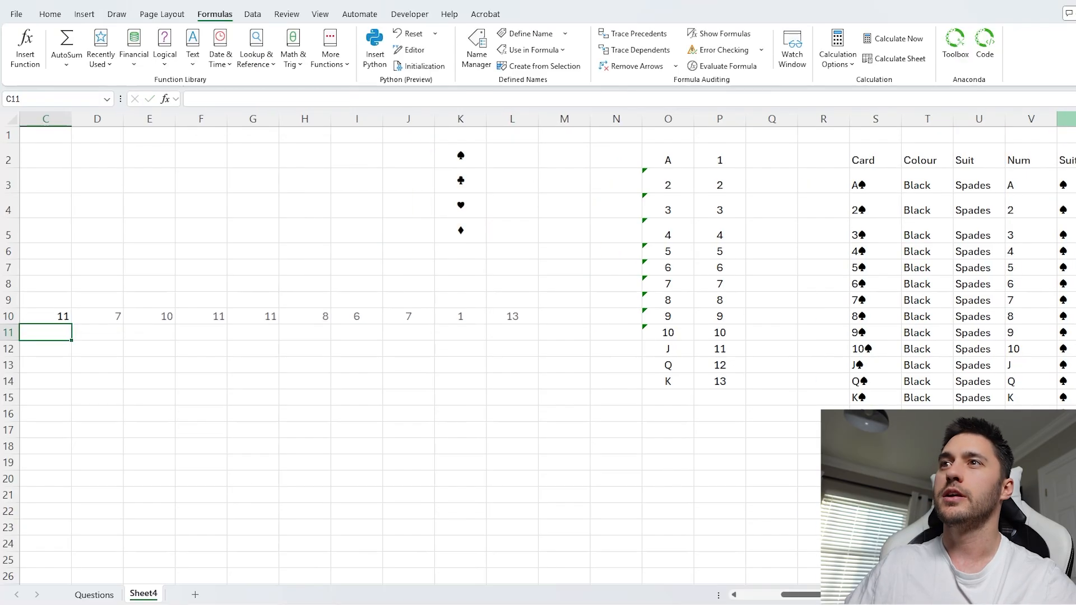
Total the looked-up card values in C10 by wrapping the XLOOKUP formula in SUM.
{"action": "scroll", "coordinate": [324, 315], "scroll_direction": "left", "scroll_amount": 2}
{"action": "left_click", "coordinate": [251, 316]}
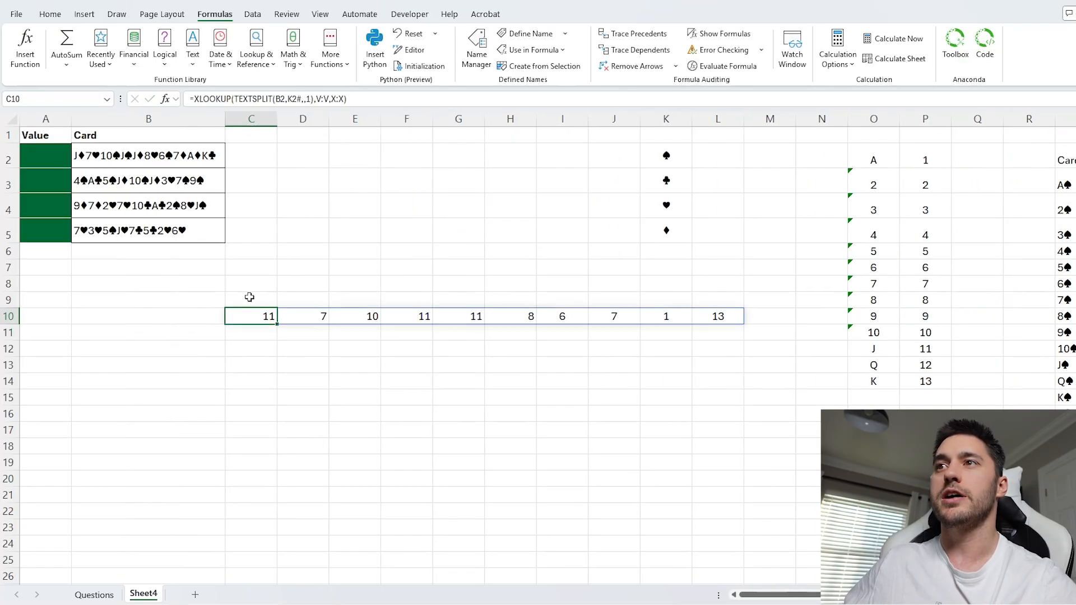
{"action": "left_click", "coordinate": [193, 99]}
{"action": "type", "text": "SUM("}
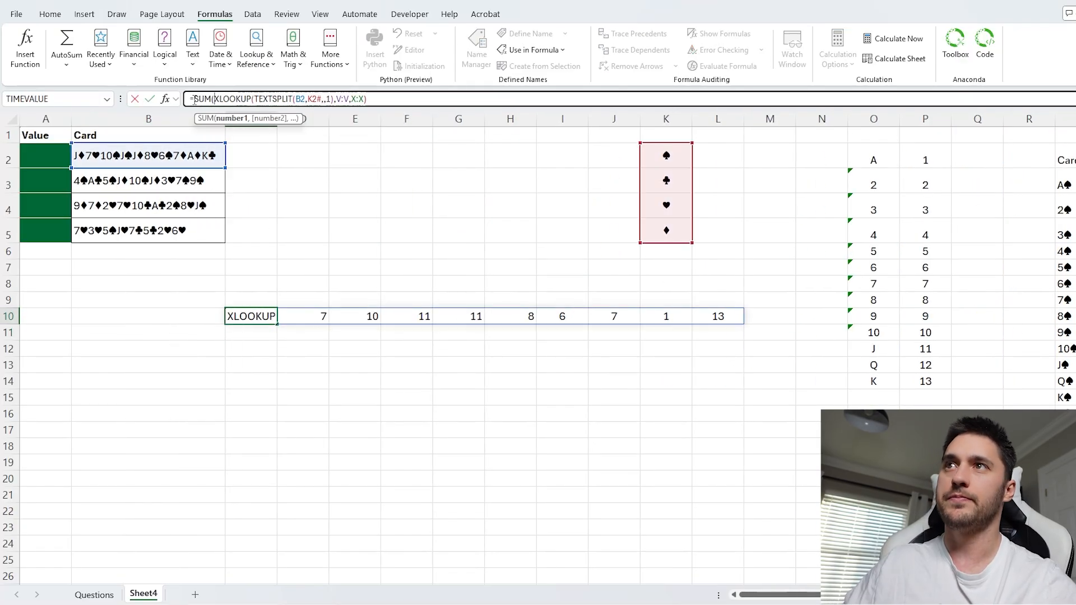
{"action": "left_click", "coordinate": [424, 100]}
{"action": "type", "text": ")"}
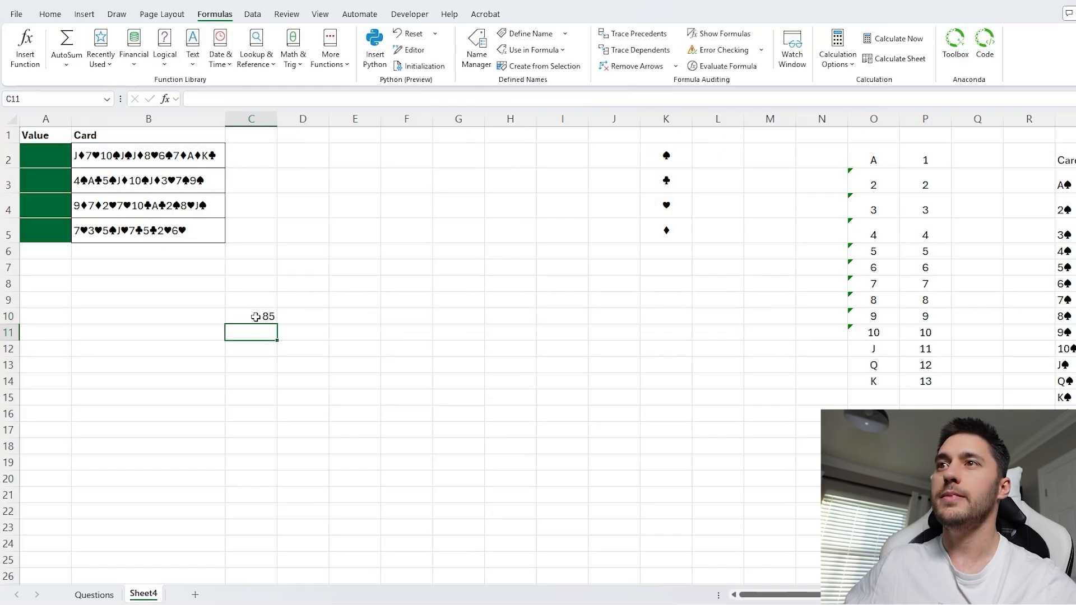
Move the SUM formula from C10 to C2 and make its suit symbol reference absolute as $K$2#.
{"action": "left_click", "coordinate": [255, 317]}
{"action": "left_click_drag", "start_coordinate": [257, 326], "coordinate": [261, 171]}
{"action": "left_click", "coordinate": [304, 98]}
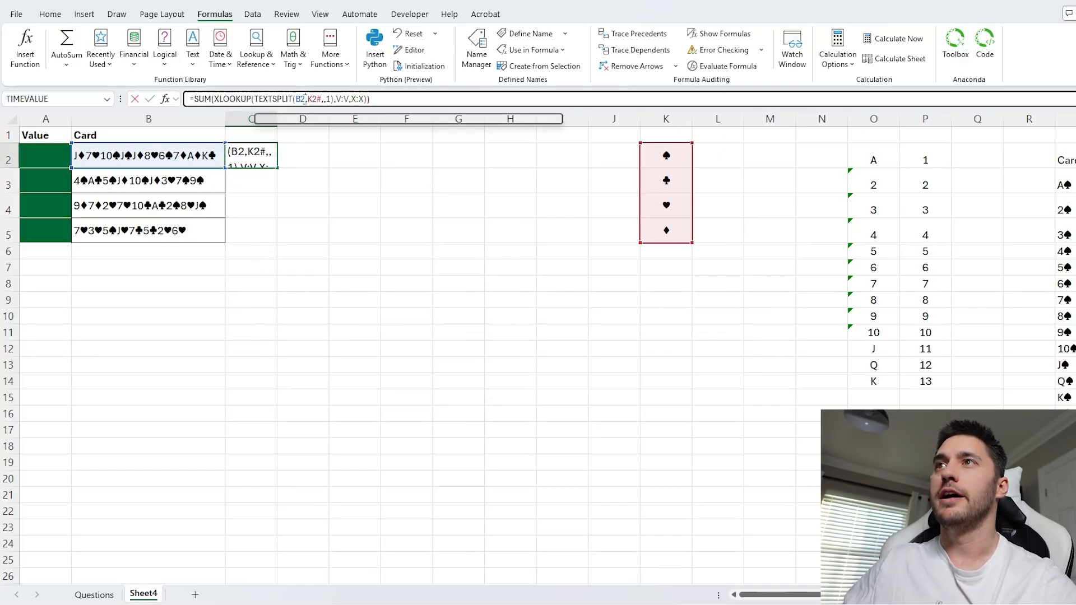
{"action": "key", "text": "F4"}
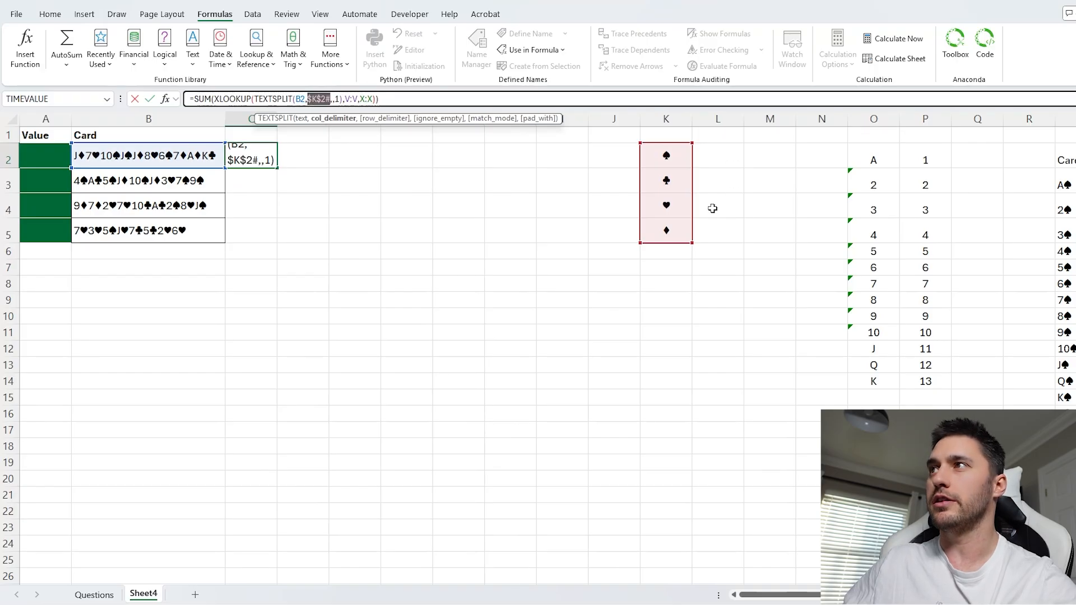
{"action": "key", "text": "Return"}
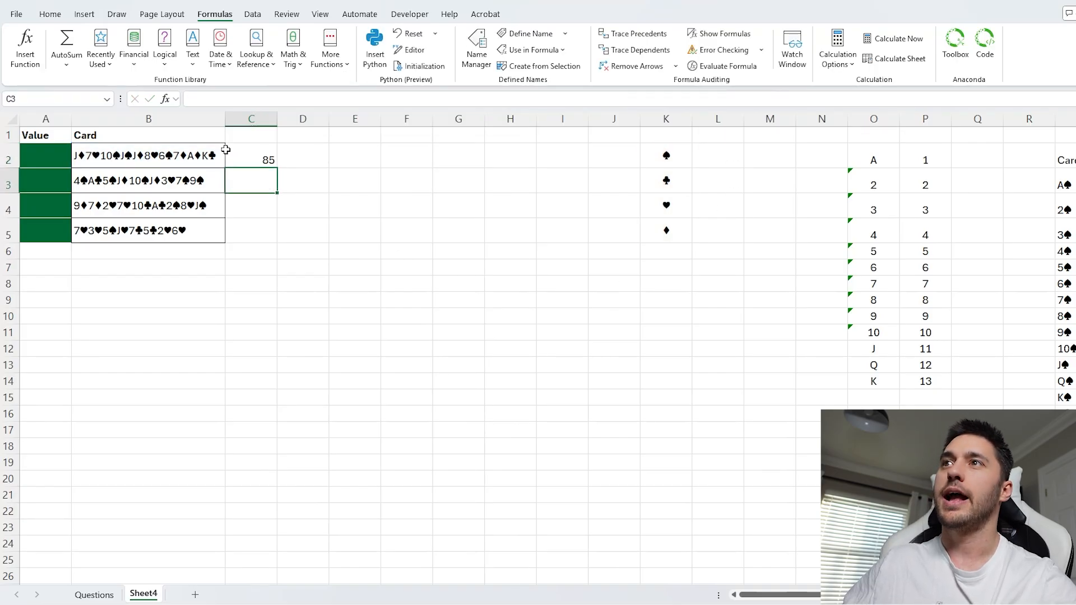
Fill the C2 formula down to C5 and check the totals against the card strings in column B.
{"action": "left_click", "coordinate": [226, 149]}
{"action": "left_click_drag", "start_coordinate": [276, 167], "coordinate": [276, 241]}
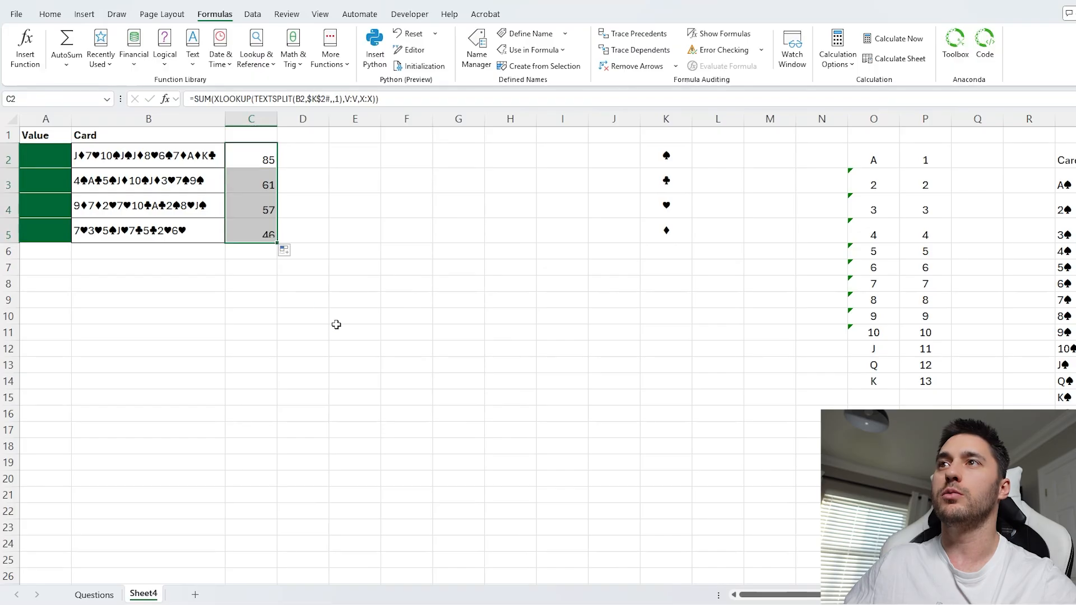
{"action": "left_click", "coordinate": [336, 326]}
{"action": "left_click", "coordinate": [136, 233]}
{"action": "left_click", "coordinate": [147, 209]}
{"action": "left_click", "coordinate": [170, 178]}
{"action": "left_click", "coordinate": [182, 153]}
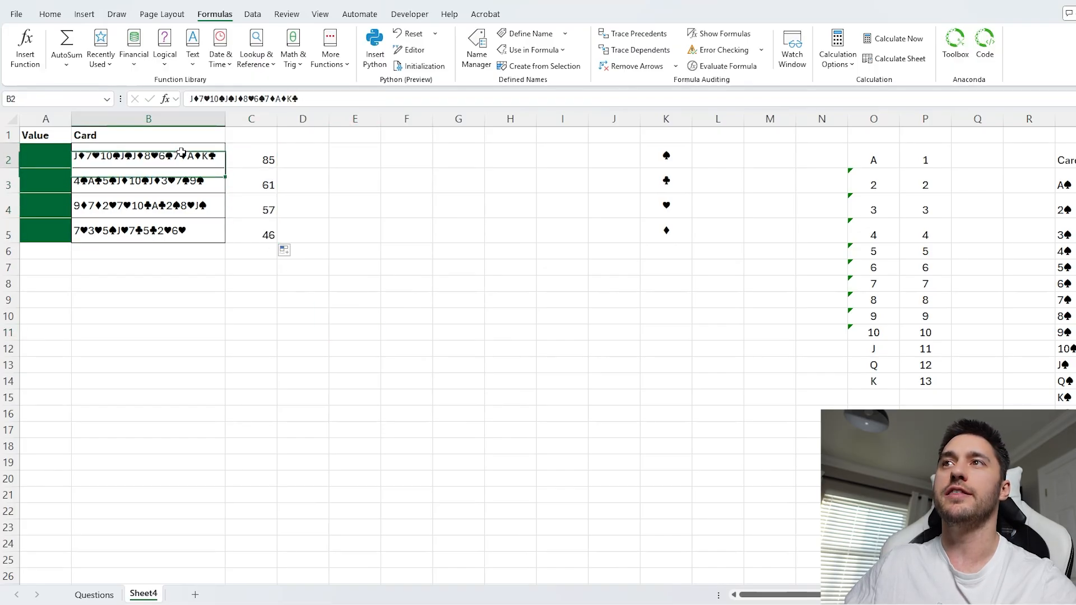
Clear the card totals from C2:C5.
{"action": "key", "text": "Right"}
{"action": "left_click_drag", "start_coordinate": [252, 157], "coordinate": [269, 233]}
{"action": "key", "text": "Delete"}
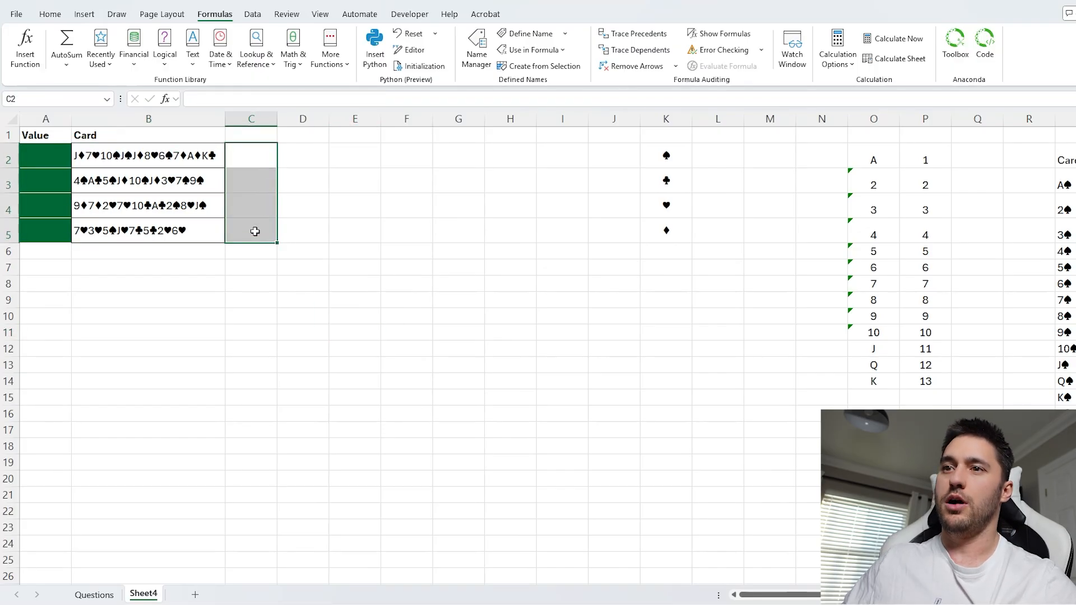
Copy the "What about now" Value and Card table from the Questions sheet into Sheet4 at A1, over the existing table.
{"action": "left_click", "coordinate": [94, 595]}
{"action": "scroll", "coordinate": [219, 393], "scroll_direction": "down", "scroll_amount": 1}
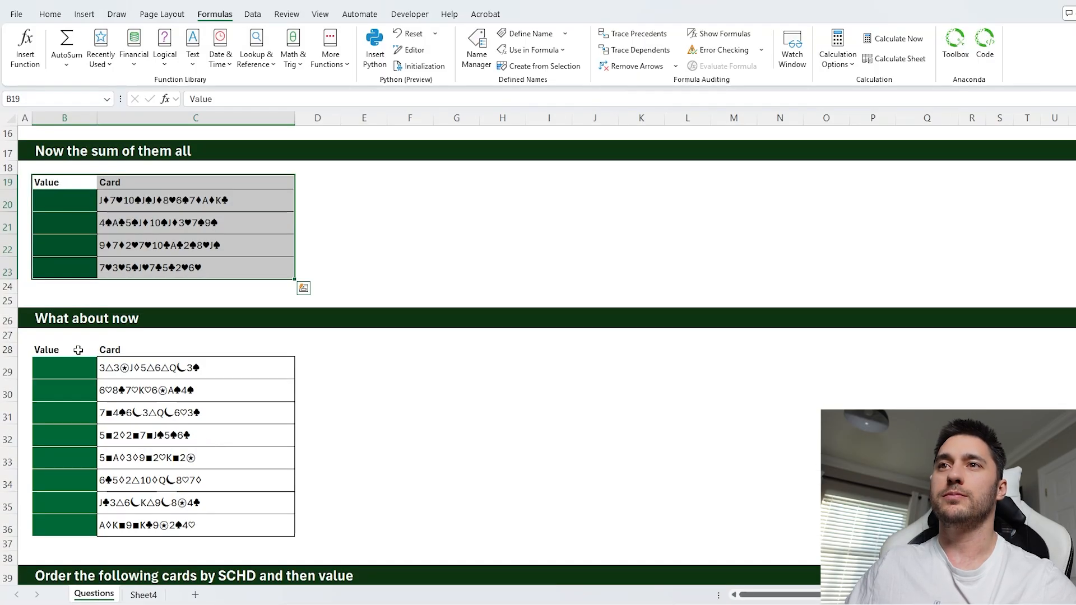
{"action": "left_click_drag", "start_coordinate": [78, 351], "coordinate": [157, 521]}
{"action": "key", "text": "ctrl+c"}
{"action": "left_click", "coordinate": [144, 595]}
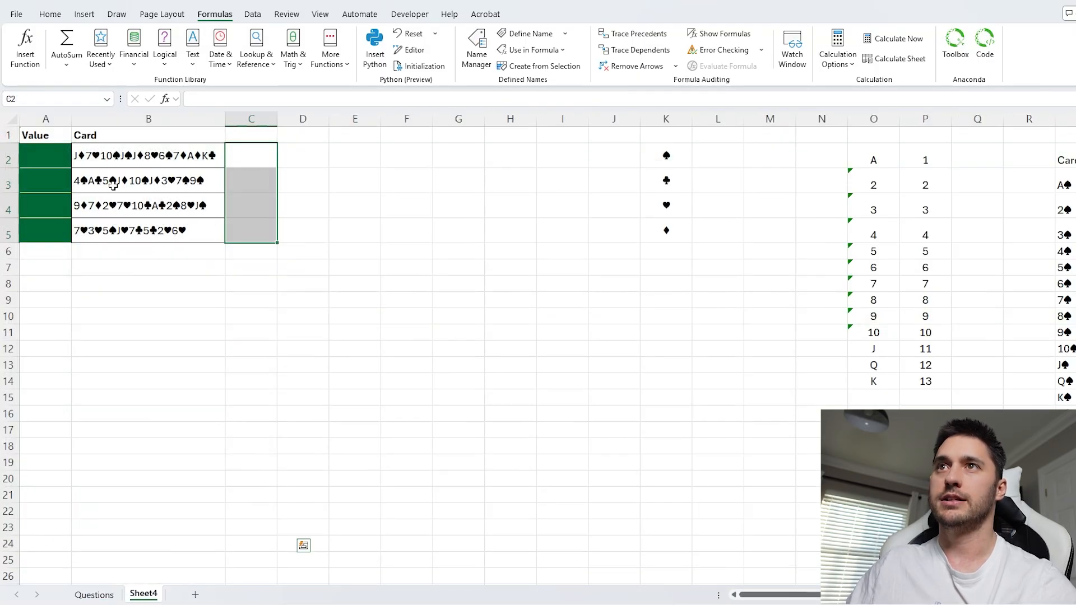
{"action": "left_click", "coordinate": [61, 135]}
{"action": "key", "text": "ctrl+v"}
Examine the suit symbols used in the card strings in column B and compare them with the UNIQUE symbol list in K2:K5.
{"action": "left_click", "coordinate": [213, 278]}
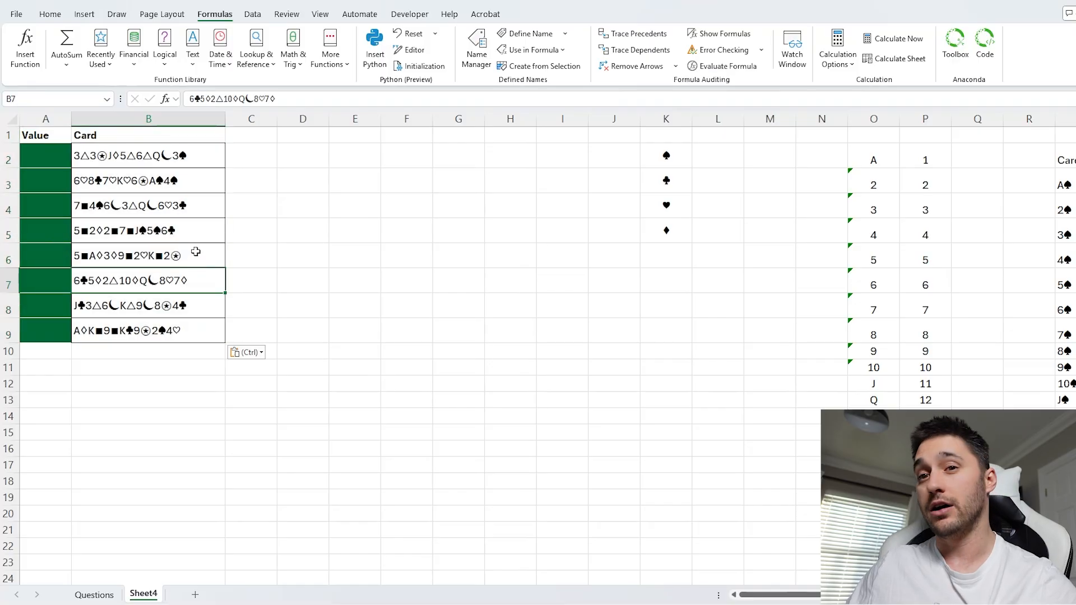
{"action": "left_click", "coordinate": [165, 210]}
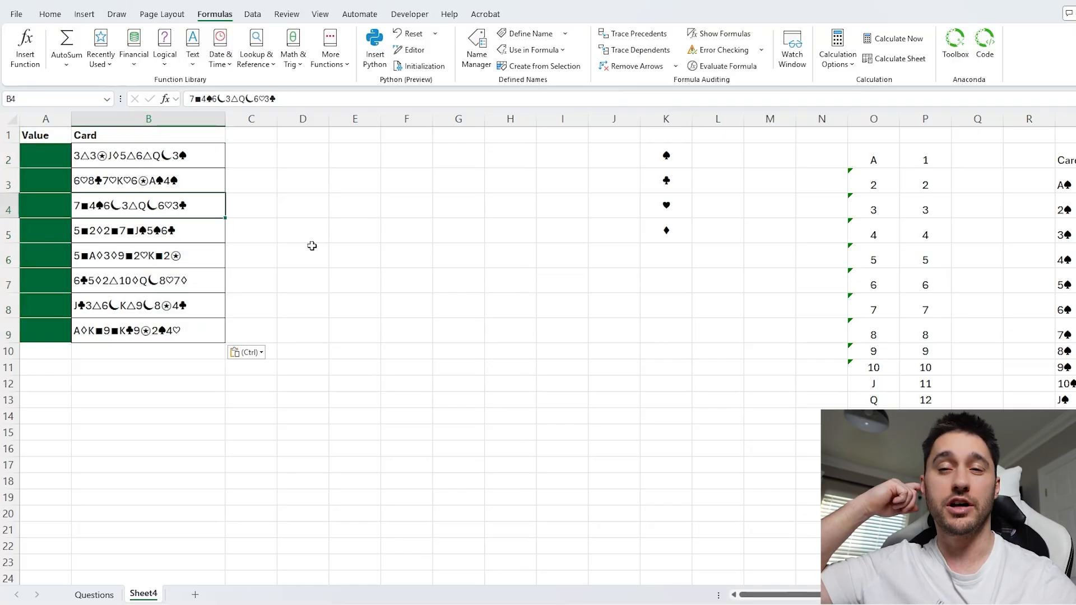
{"action": "left_click_drag", "start_coordinate": [187, 163], "coordinate": [200, 317]}
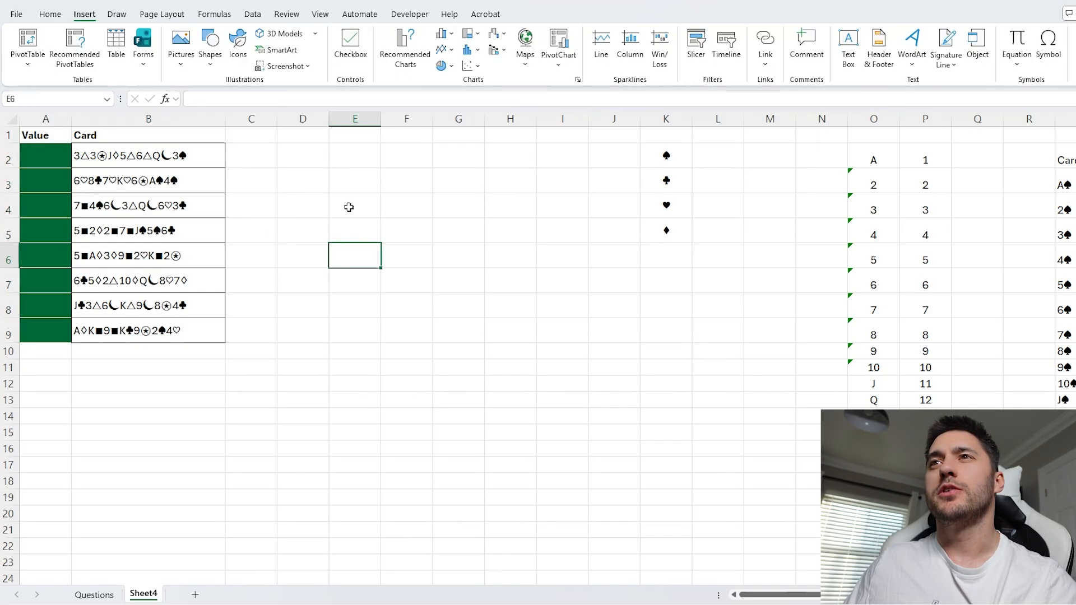
{"action": "left_click", "coordinate": [163, 205]}
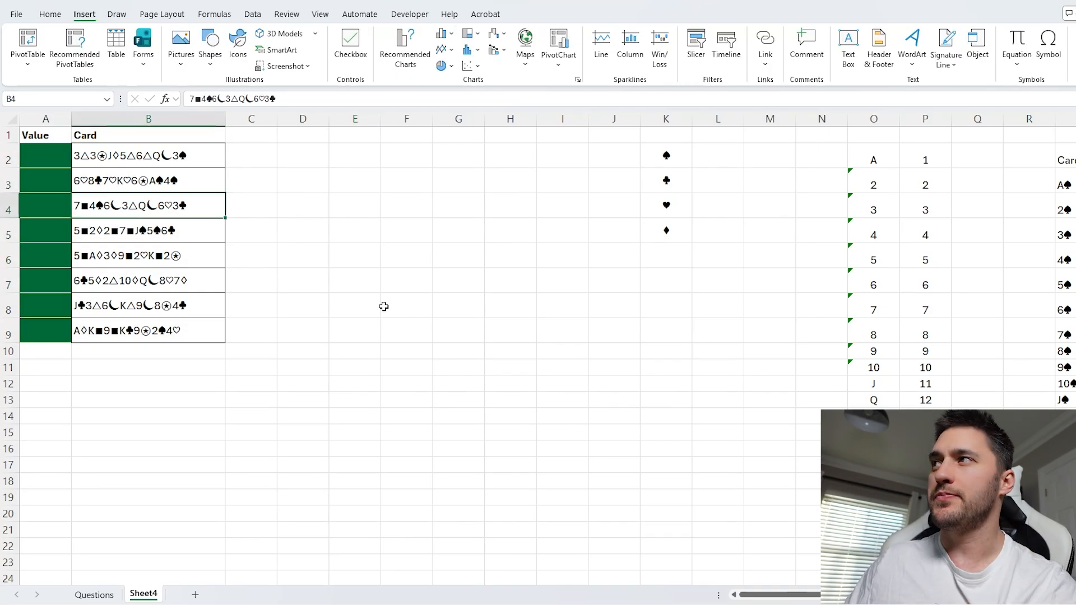
{"action": "scroll", "coordinate": [382, 307], "scroll_direction": "up", "scroll_amount": 2}
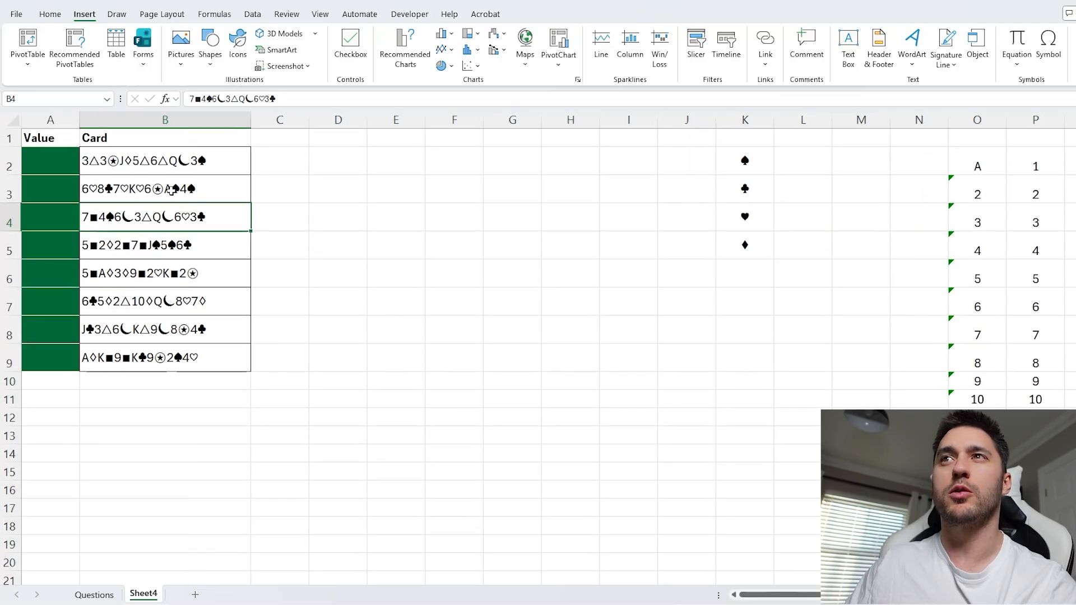
{"action": "key", "text": "Up"}
{"action": "key", "text": "Up"}
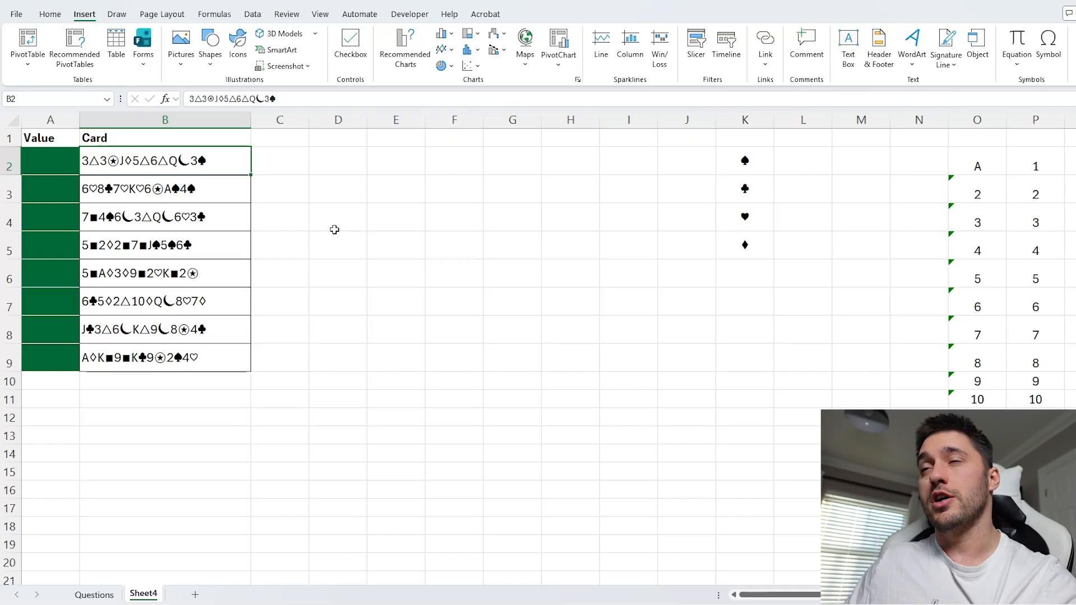
{"action": "left_click", "coordinate": [357, 165]}
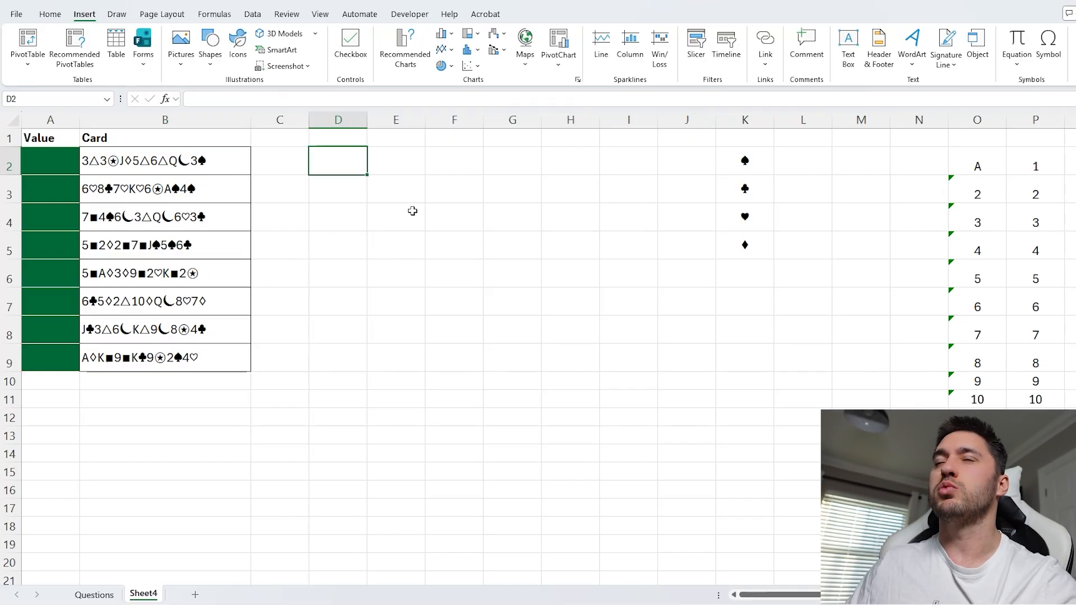
{"action": "left_click", "coordinate": [735, 163]}
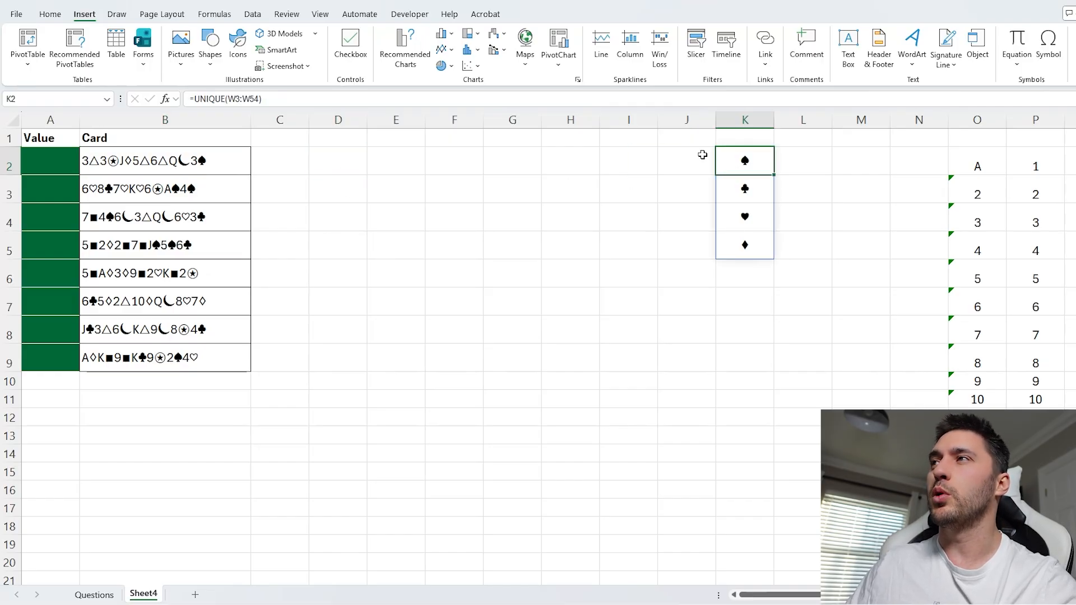
{"action": "left_click", "coordinate": [161, 168]}
{"action": "key", "text": "Down"}
{"action": "key", "text": "Down"}
{"action": "key", "text": "Down"}
{"action": "key", "text": "Down"}
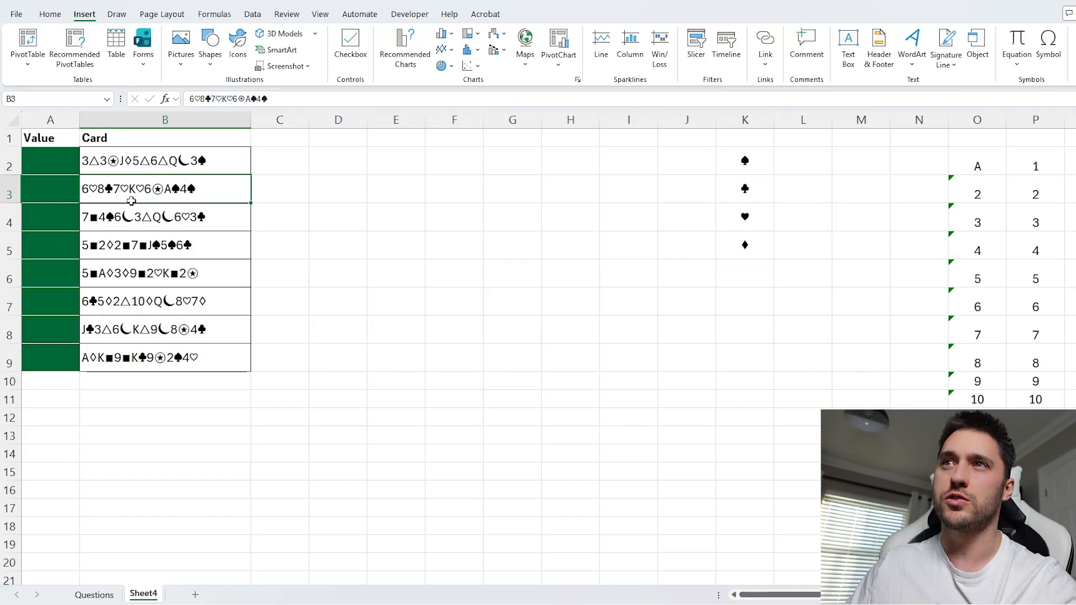
{"action": "left_click_drag", "start_coordinate": [749, 163], "coordinate": [751, 237]}
{"action": "left_click", "coordinate": [752, 170]}
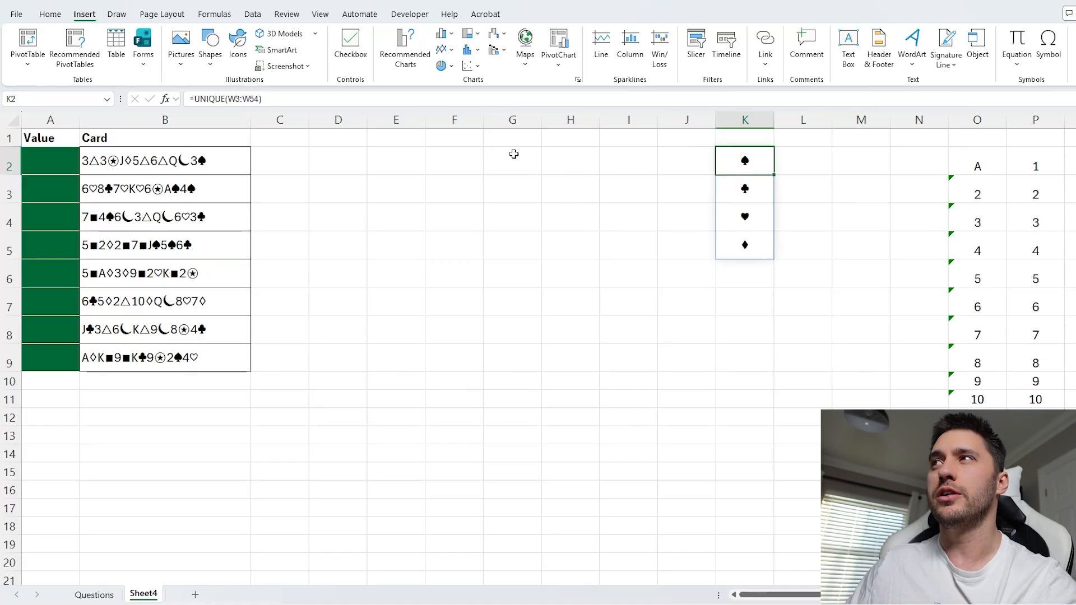
{"action": "left_click", "coordinate": [127, 162]}
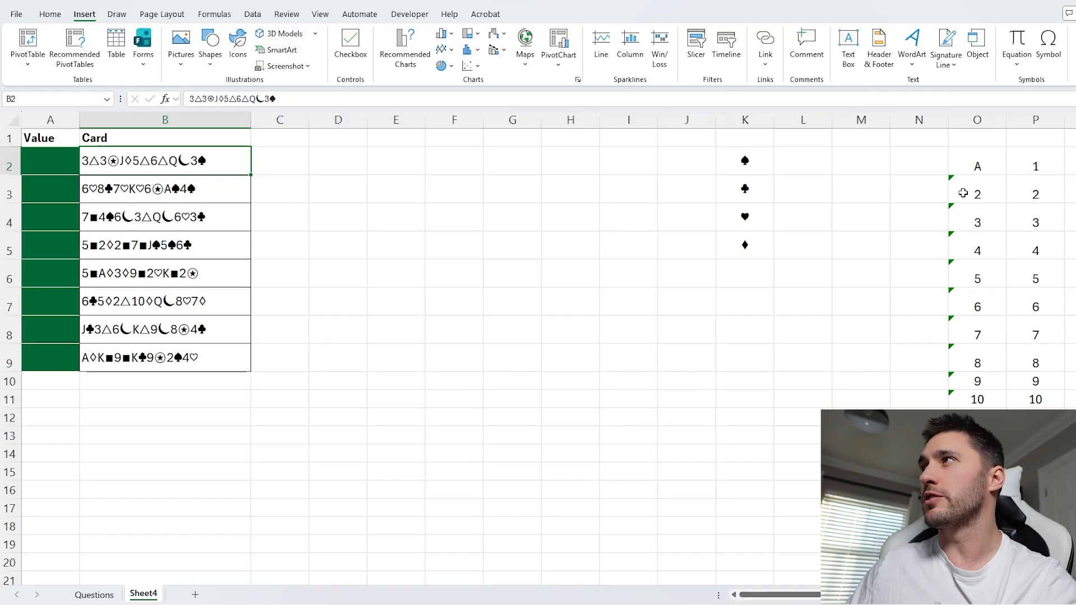
Check the card rank table in O2:P14 and delete the suit symbol list from K2:K5.
{"action": "left_click_drag", "start_coordinate": [975, 166], "coordinate": [1036, 454]}
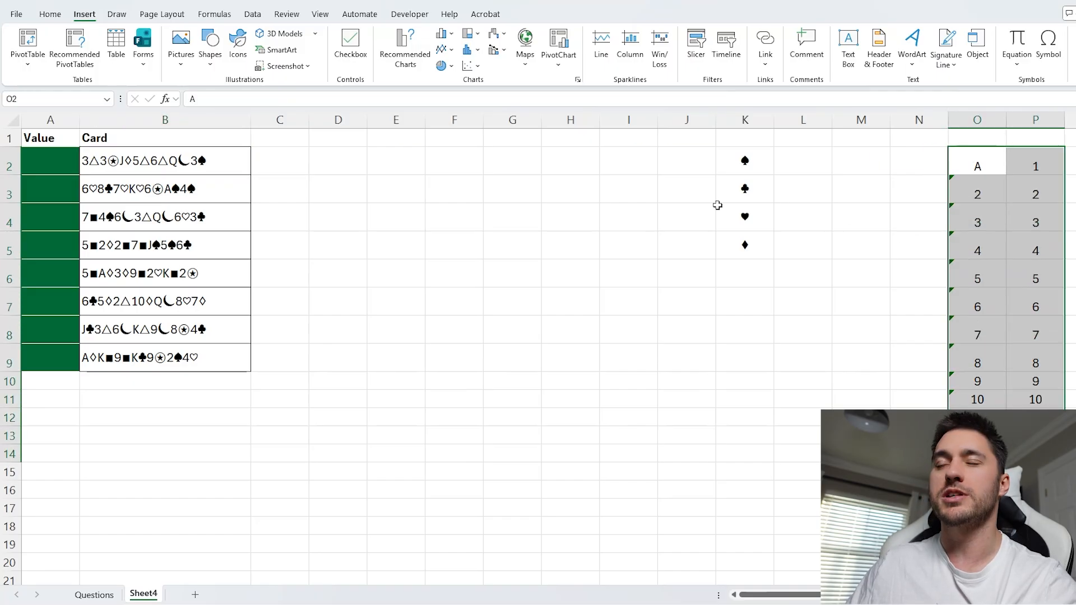
{"action": "left_click_drag", "start_coordinate": [739, 162], "coordinate": [746, 248]}
{"action": "key", "text": "Delete"}
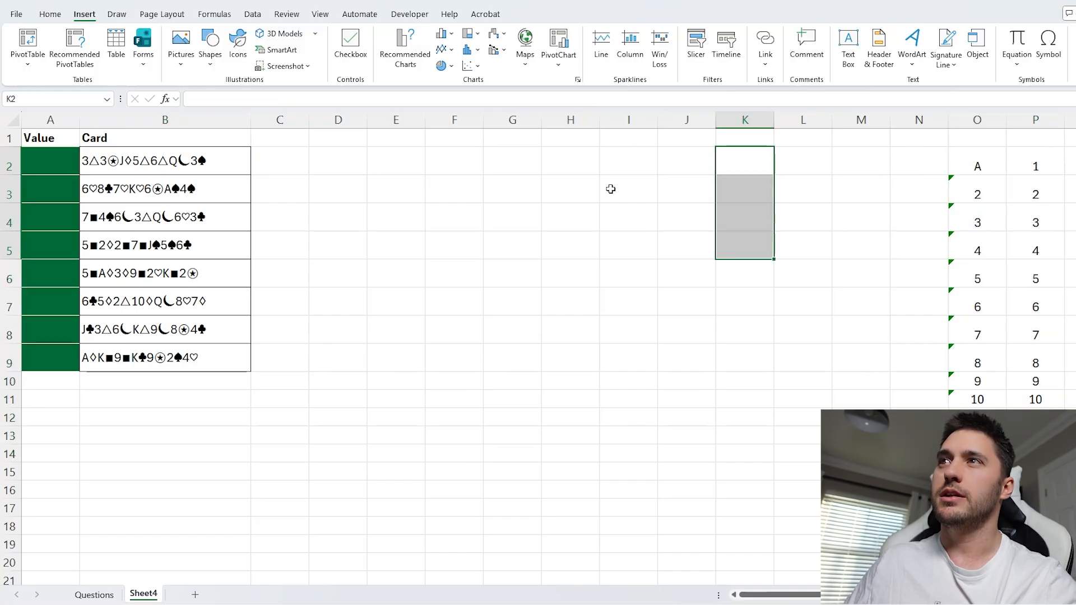
Split the B2 card string by the card ranks in D2 with =TEXTSPLIT(B2,$O$2:$O$14).
{"action": "double_click", "coordinate": [340, 162]}
{"action": "type", "text": "=texts"}
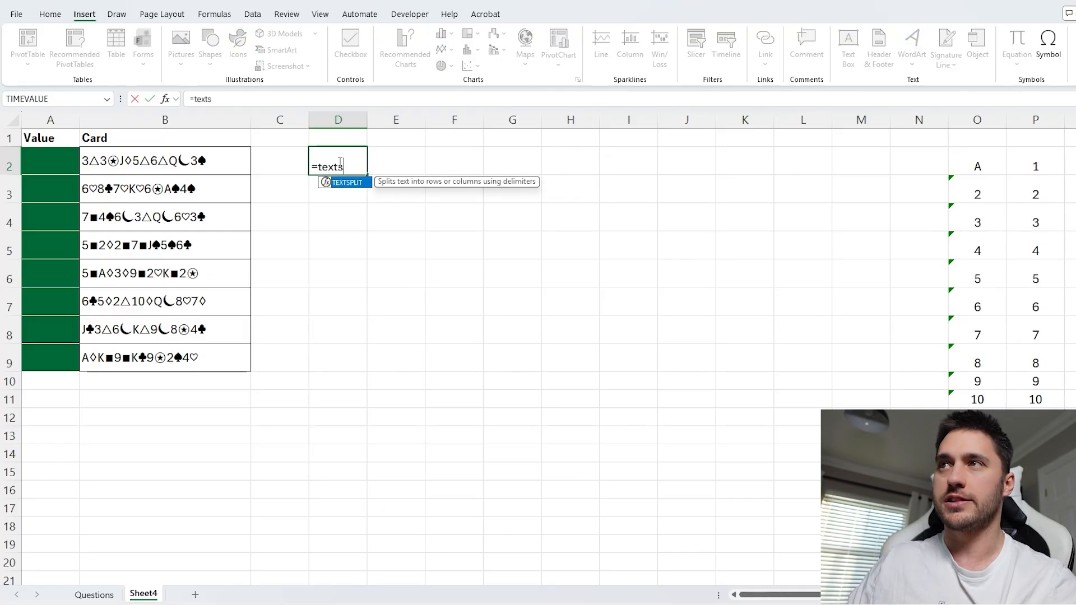
{"action": "key", "text": "Tab"}
{"action": "left_click", "coordinate": [185, 163]}
{"action": "type", "text": ","}
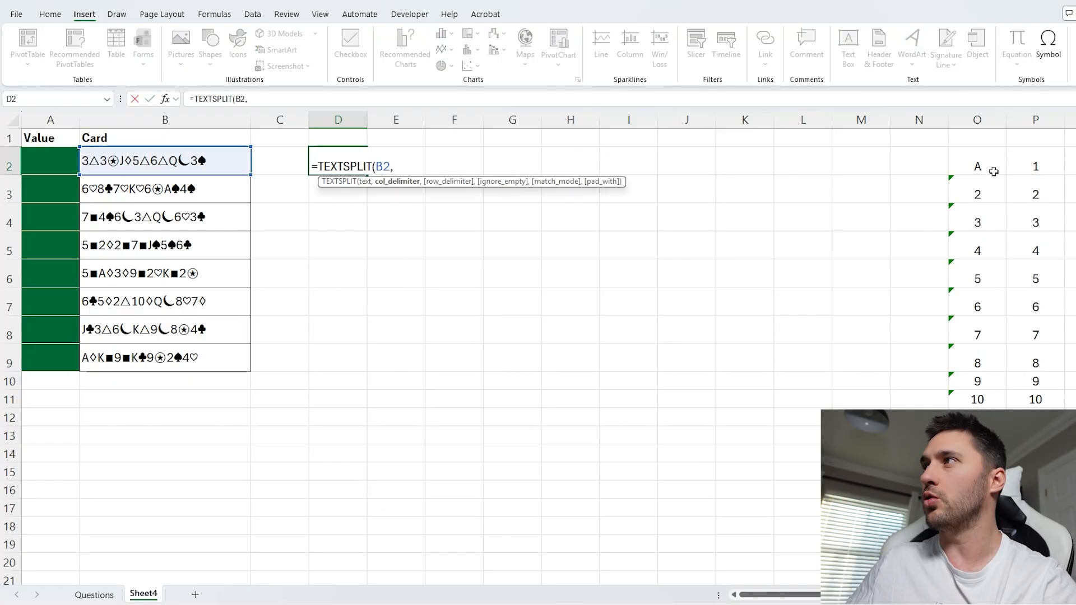
{"action": "left_click_drag", "start_coordinate": [992, 168], "coordinate": [992, 454]}
{"action": "key", "text": "F4"}
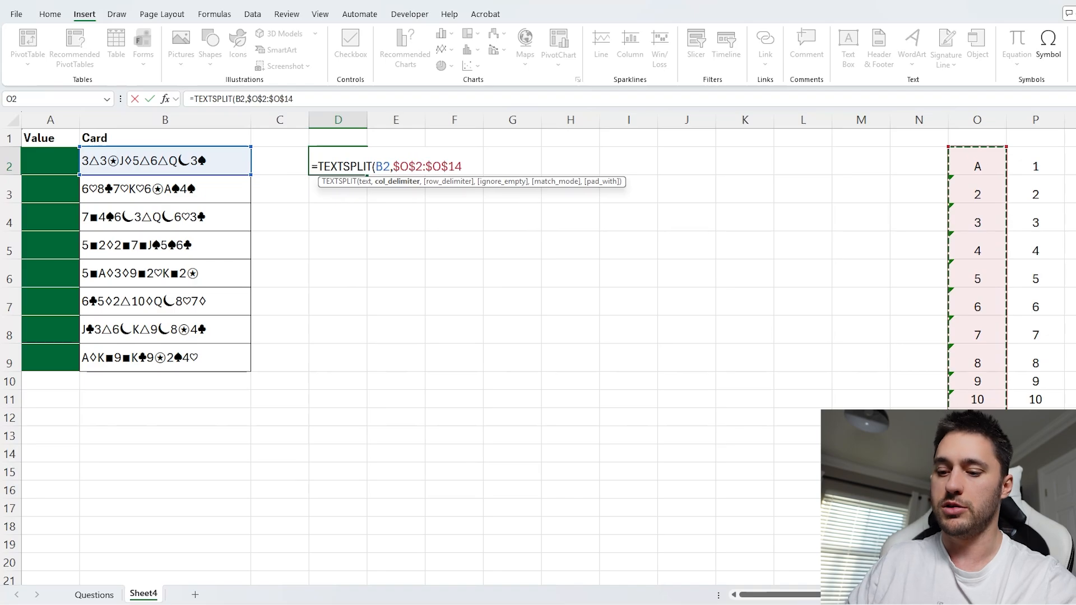
{"action": "type", "text": ")"}
{"action": "key", "text": "Return"}
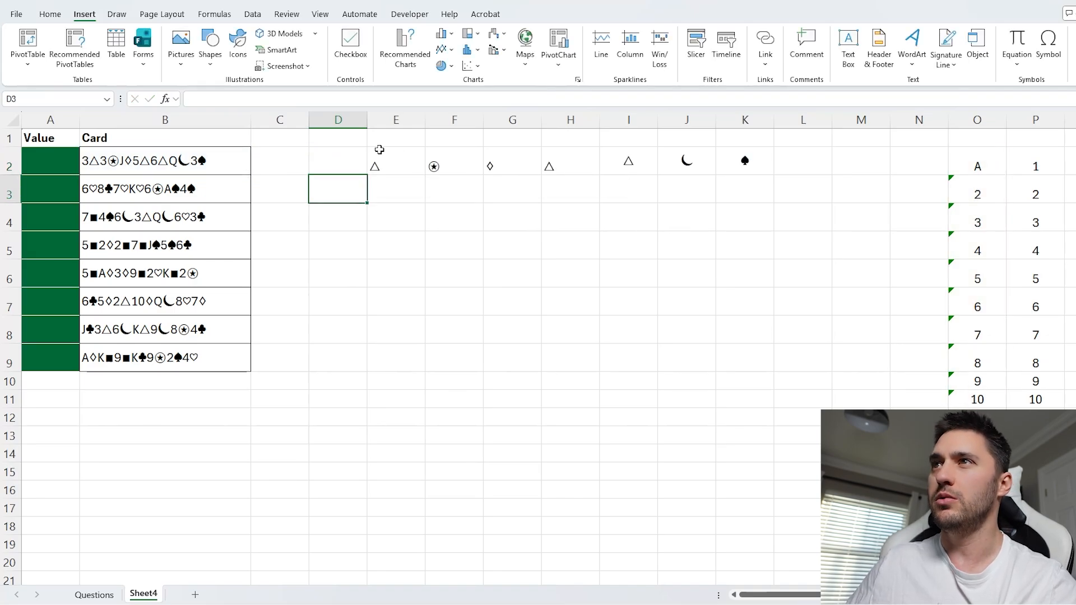
Make the D2 split ignore empty values by extending it to =TEXTSPLIT(B2,$O$2:$O$14,,1).
{"action": "left_click", "coordinate": [314, 150]}
{"action": "left_click", "coordinate": [294, 99]}
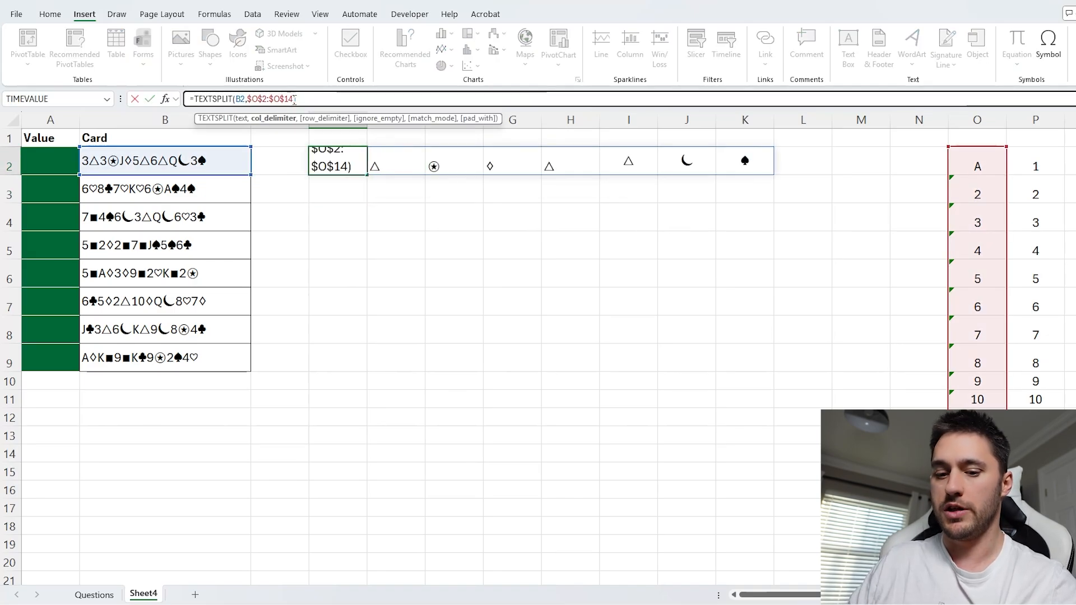
{"action": "type", "text": ",,1"}
{"action": "key", "text": "Return"}
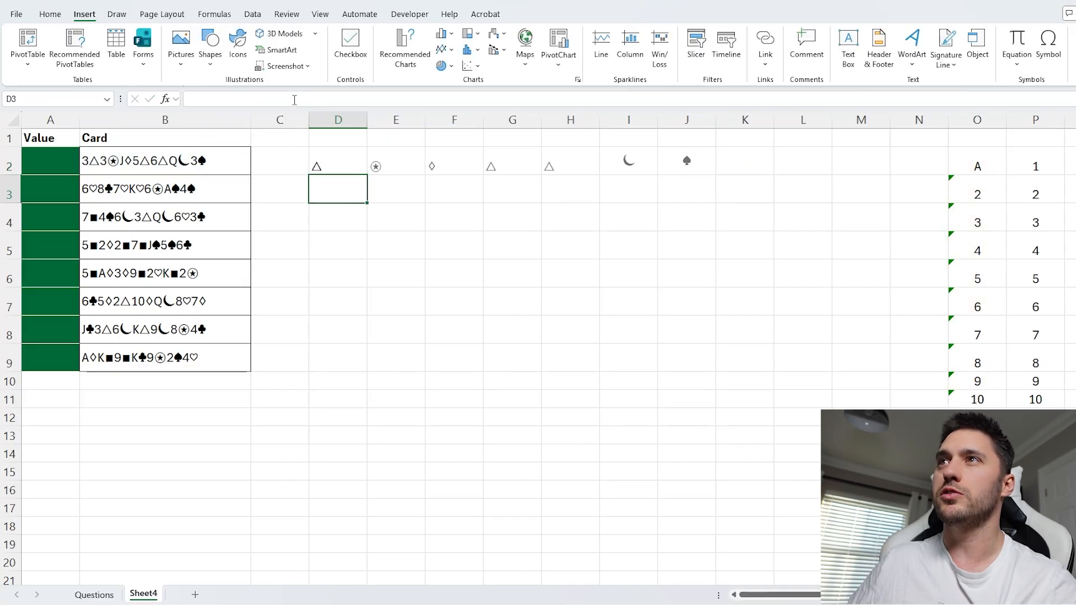
Reduce the D2 symbols to distinct columns with =UNIQUE(TEXTSPLIT(B2,$O$2:$O$14,,1),1).
{"action": "left_click", "coordinate": [314, 162]}
{"action": "left_click", "coordinate": [194, 99]}
{"action": "type", "text": "uni"}
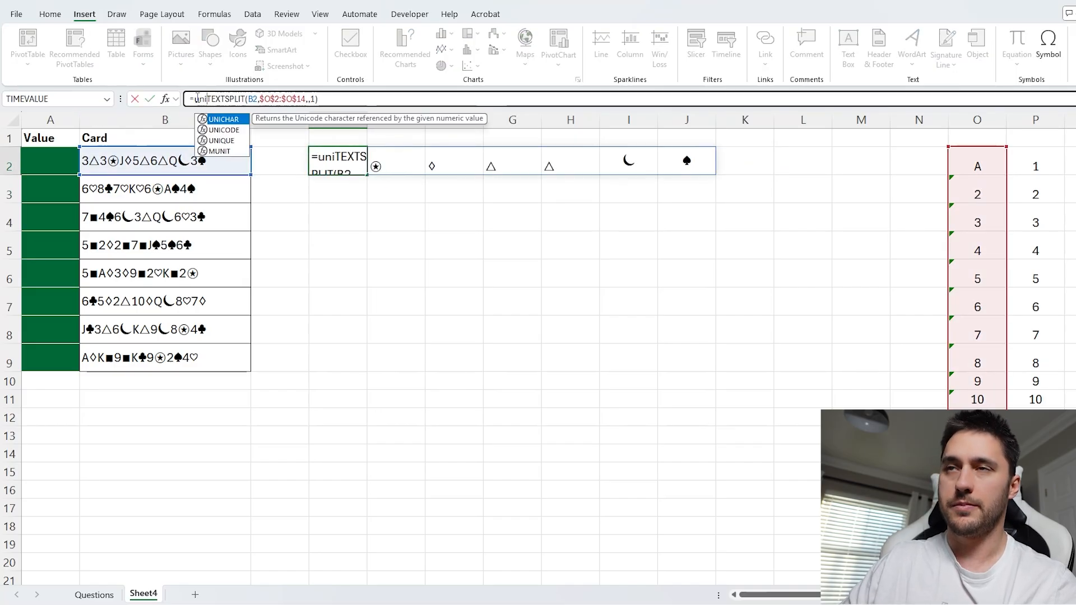
{"action": "type", "text": "q"}
{"action": "key", "text": "Tab"}
{"action": "left_click", "coordinate": [363, 98]}
{"action": "type", "text": ","}
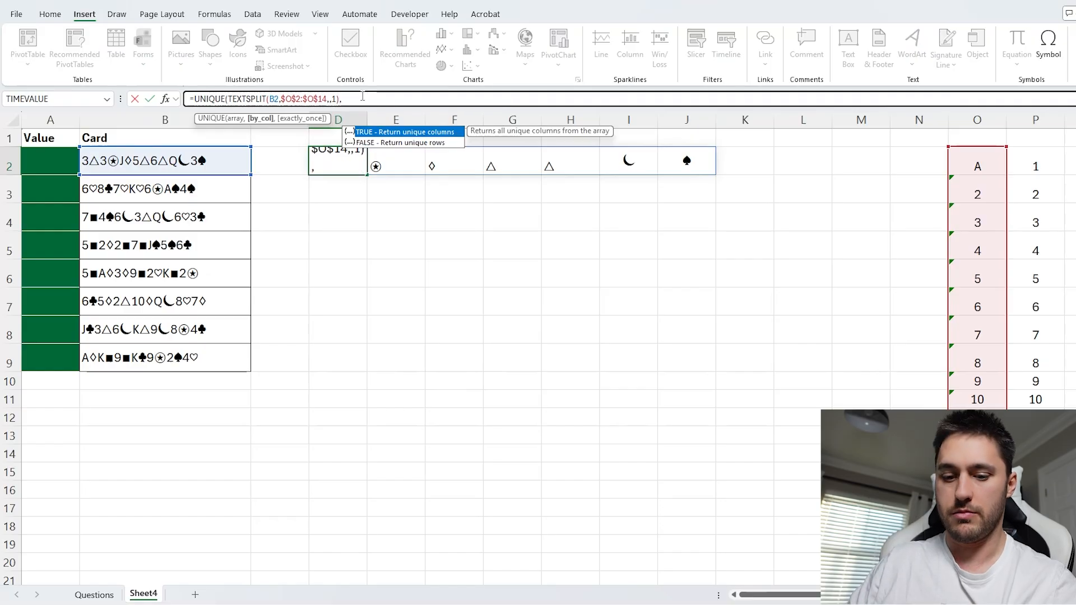
{"action": "type", "text": "1)"}
{"action": "key", "text": "Return"}
Fill the D2 formula down to D9, compare the extracted symbols with the card strings in column B, and undo the fill.
{"action": "left_click", "coordinate": [330, 155]}
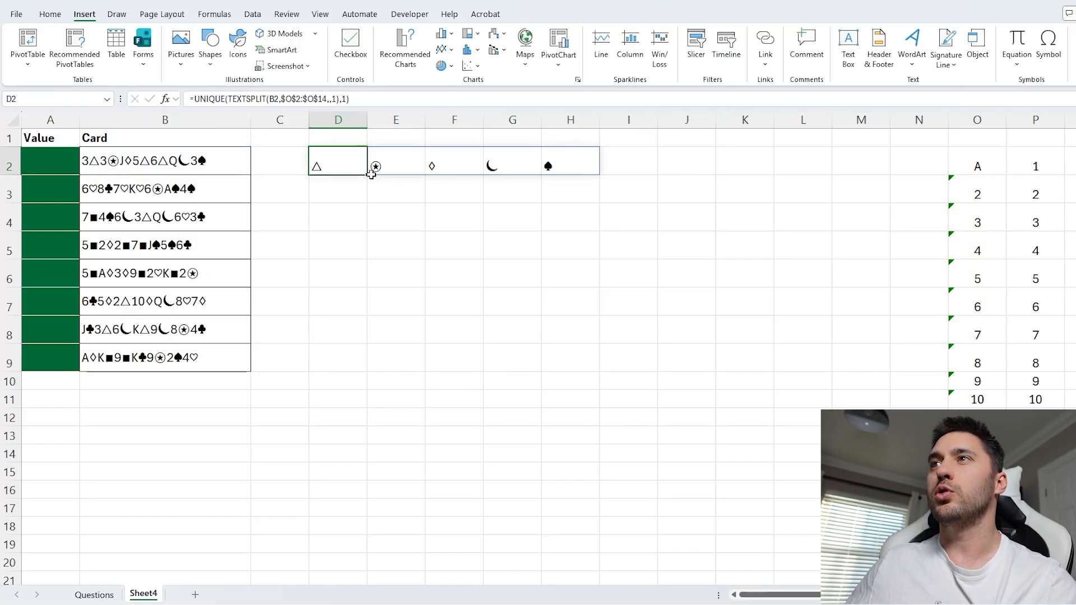
{"action": "left_click_drag", "start_coordinate": [367, 175], "coordinate": [370, 367]}
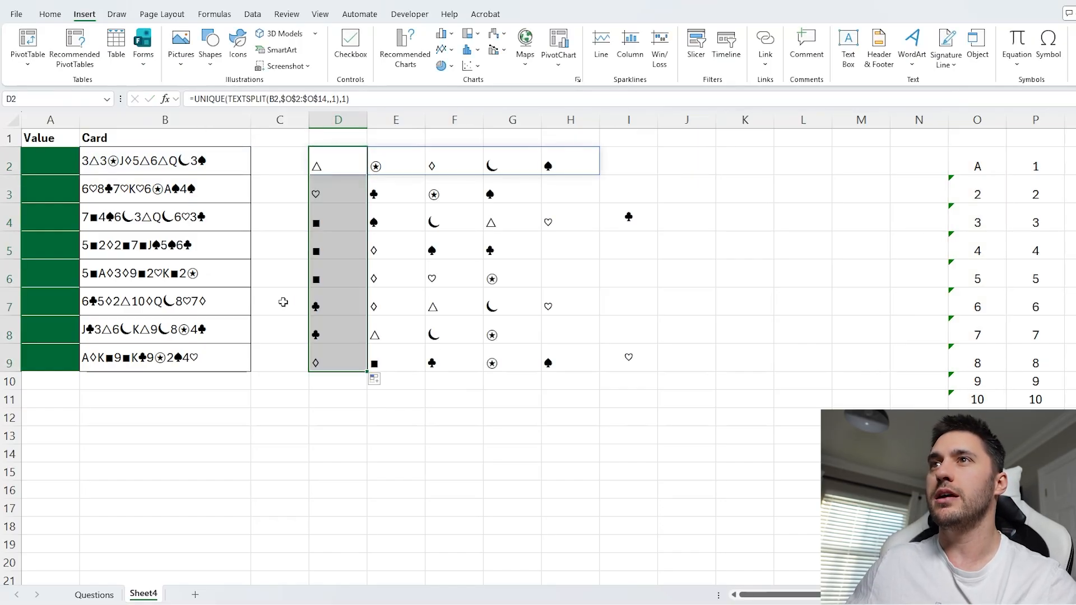
{"action": "left_click", "coordinate": [179, 171]}
{"action": "left_click", "coordinate": [178, 195]}
{"action": "left_click", "coordinate": [178, 218]}
{"action": "left_click", "coordinate": [187, 293]}
{"action": "left_click", "coordinate": [372, 212]}
{"action": "key", "text": "ctrl+z"}
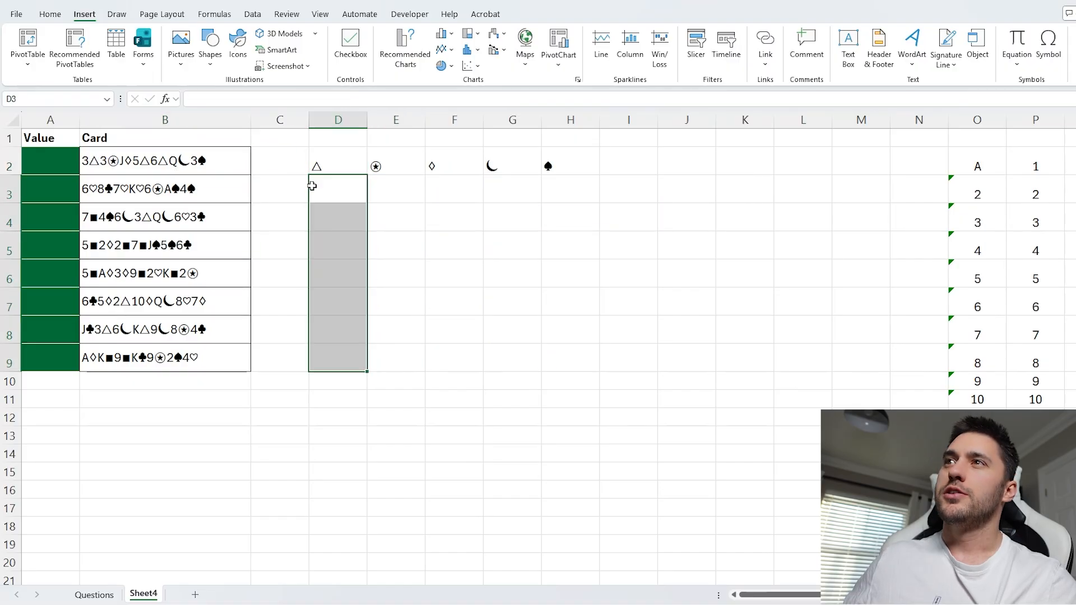
Use the unique symbols as delimiters for B2 in D2: =TEXTSPLIT(B2,UNIQUE(TEXTSPLIT(B2,$O$2:$O$14,,1),1)).
{"action": "left_click", "coordinate": [327, 159]}
{"action": "left_click", "coordinate": [116, 160]}
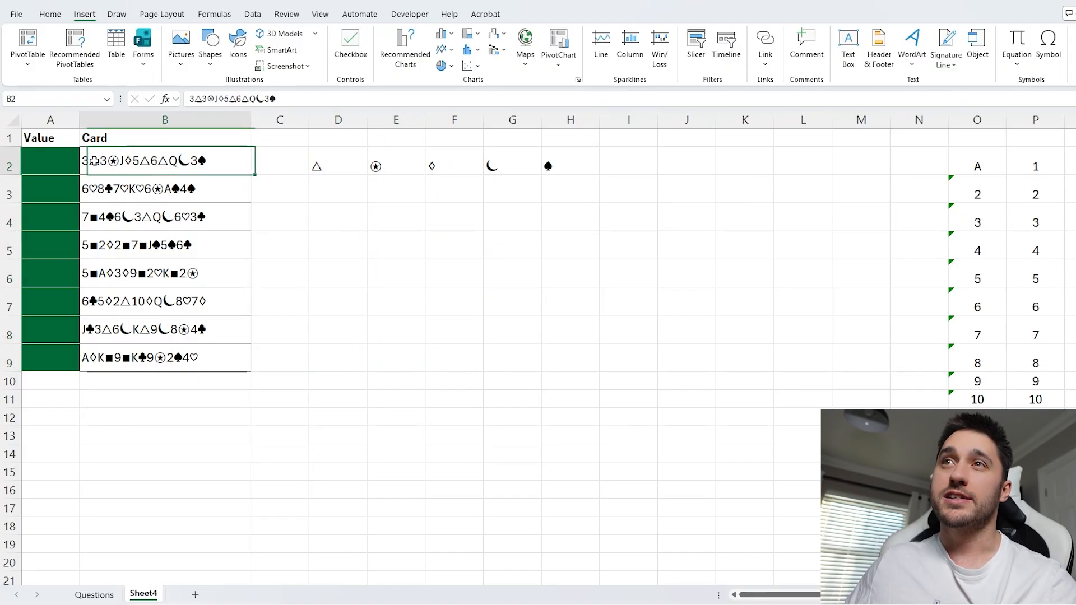
{"action": "left_click", "coordinate": [337, 152]}
{"action": "left_click_drag", "start_coordinate": [340, 165], "coordinate": [623, 188]}
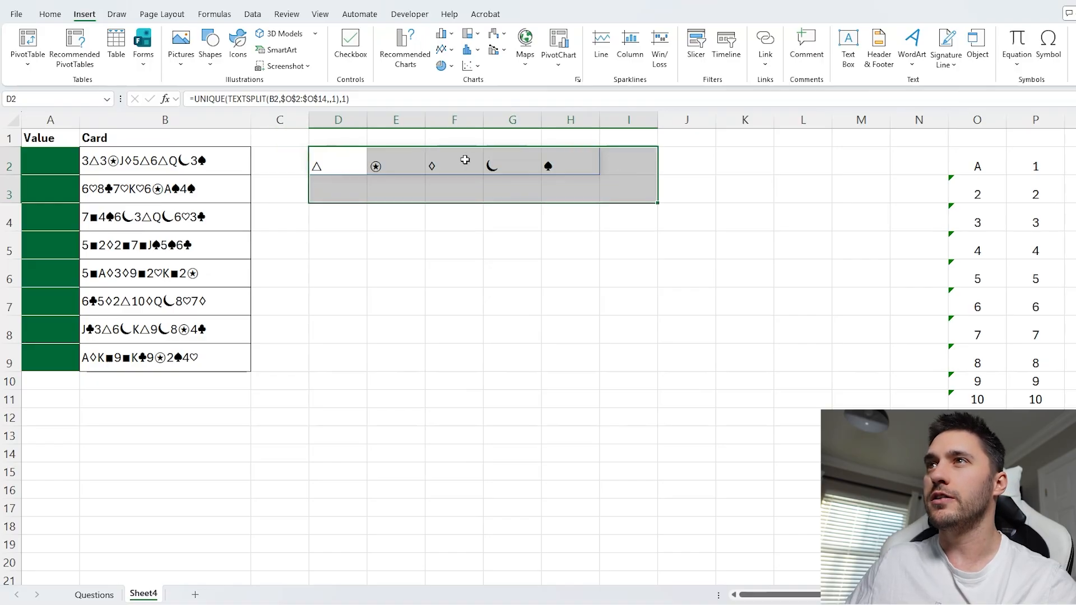
{"action": "left_click", "coordinate": [353, 157]}
{"action": "left_click", "coordinate": [194, 99]}
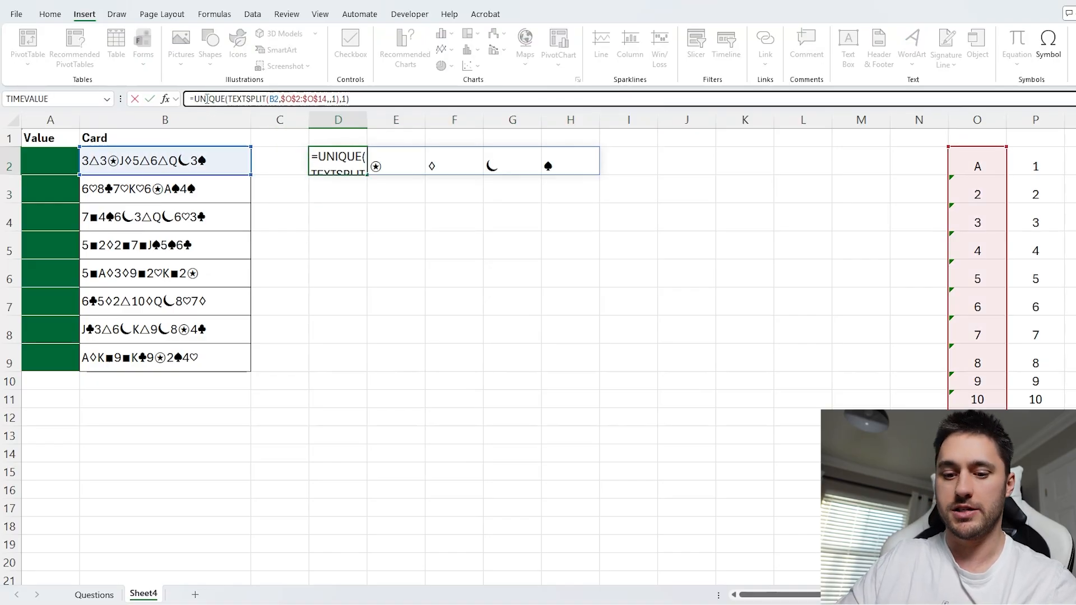
{"action": "type", "text": "TEXTSPLIT("}
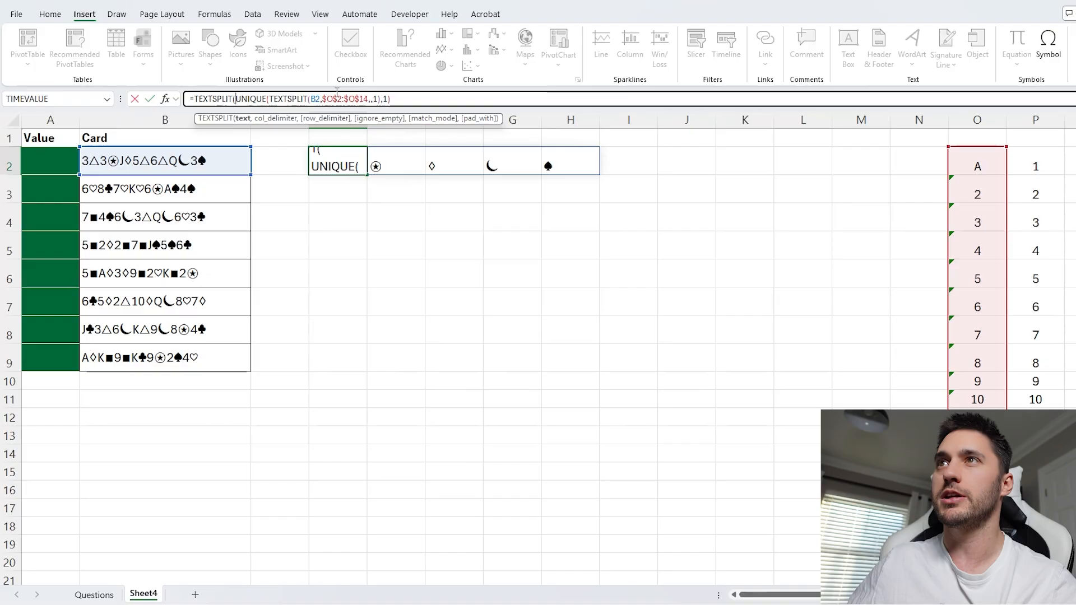
{"action": "left_click", "coordinate": [155, 164]}
{"action": "type", "text": ","}
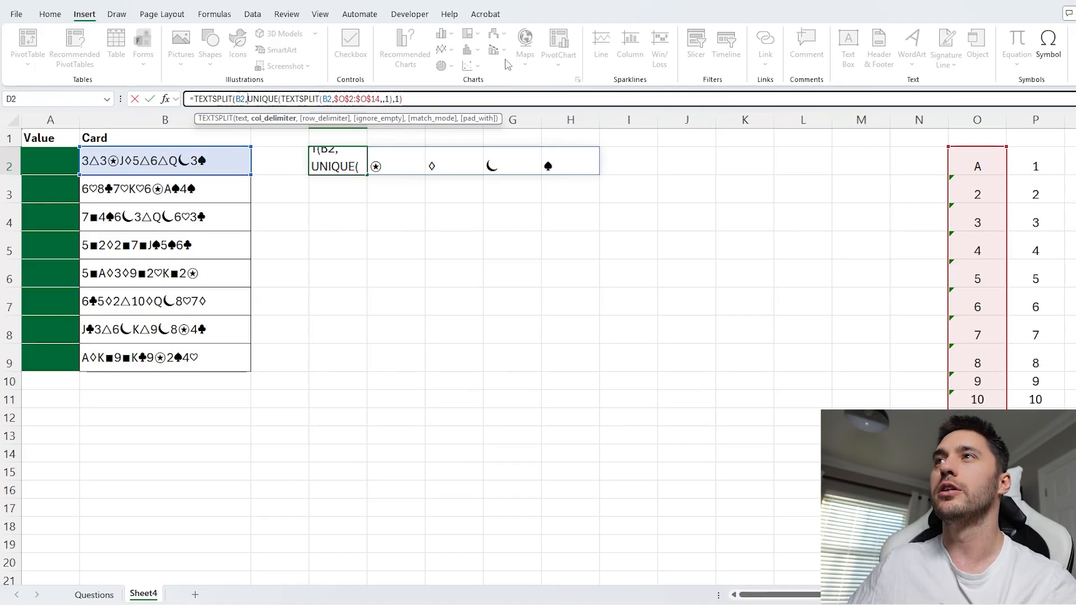
{"action": "left_click", "coordinate": [447, 99]}
{"action": "type", "text": ")"}
{"action": "key", "text": "Return"}
{"action": "key", "text": "Up"}
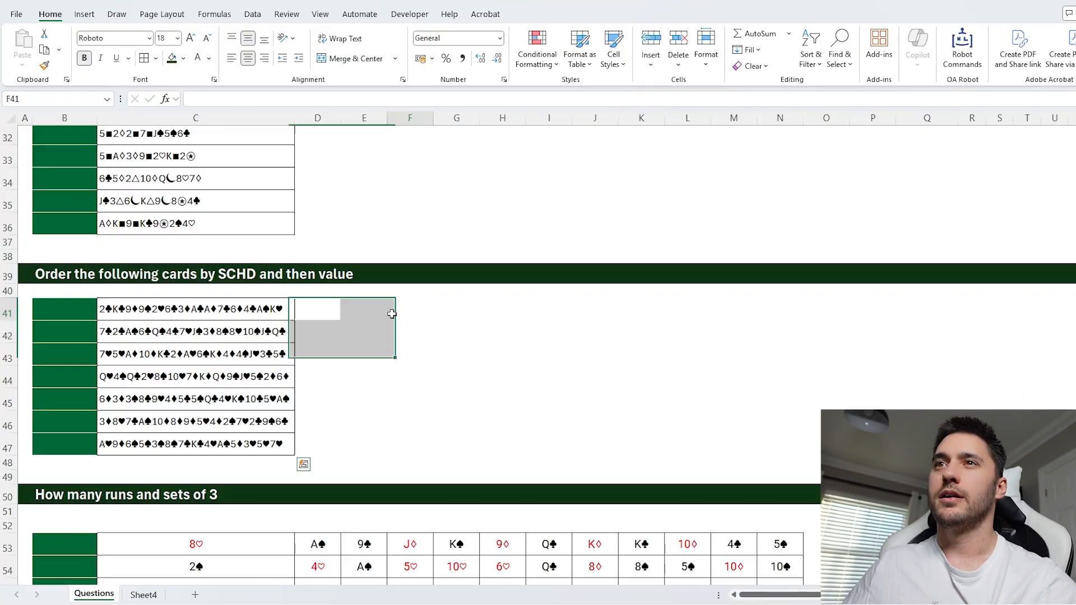
Review the "Order the following cards by SCHD and then value" challenge on the Questions sheet.
{"action": "left_click", "coordinate": [392, 312]}
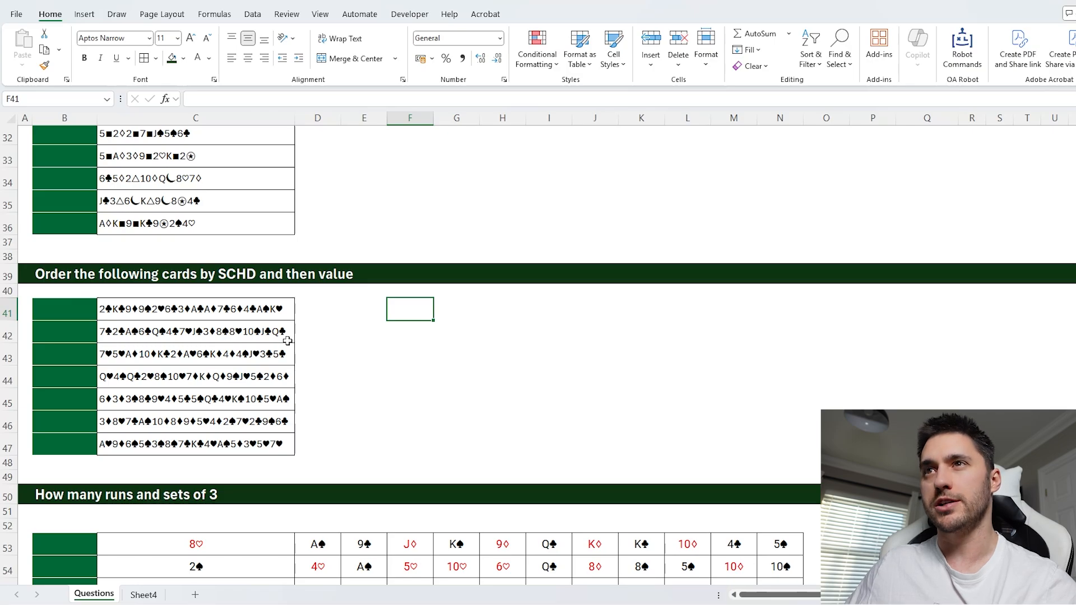
{"action": "left_click", "coordinate": [52, 274]}
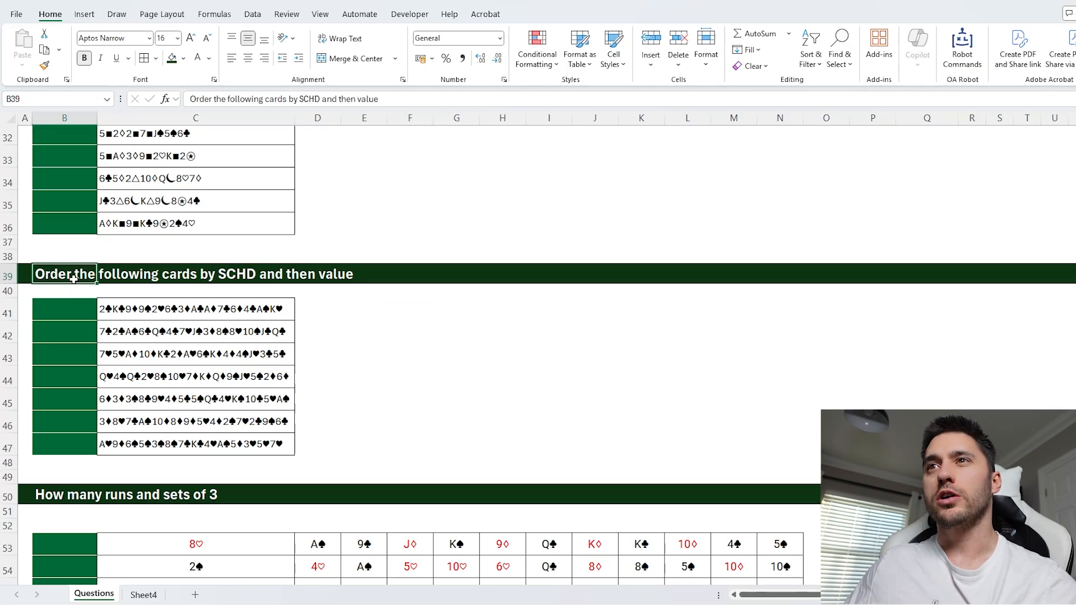
Copy the card-ordering block B41:C47 from the Questions sheet to A1 on Sheet4 and widen column B to fit the card strings.
{"action": "left_click", "coordinate": [136, 309]}
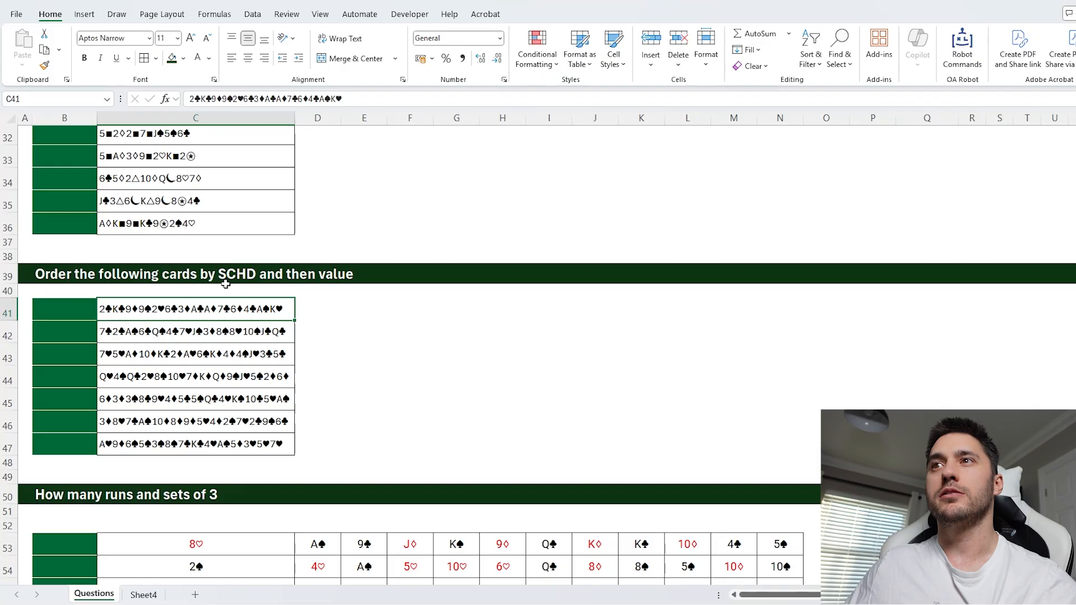
{"action": "left_click_drag", "start_coordinate": [74, 308], "coordinate": [183, 450]}
{"action": "key", "text": "ctrl+c"}
{"action": "left_click", "coordinate": [144, 595]}
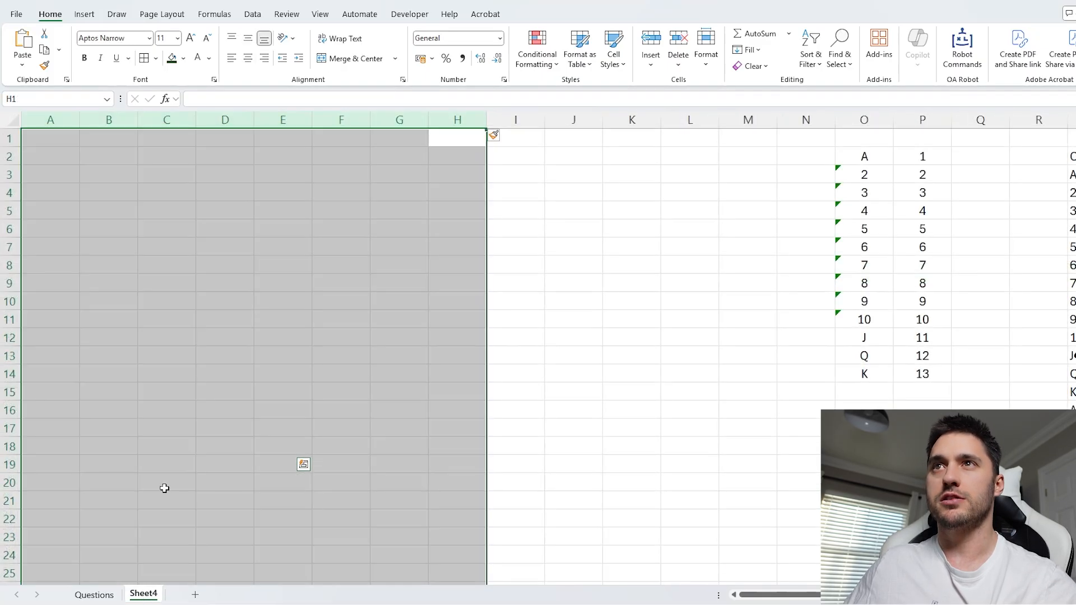
{"action": "left_click", "coordinate": [53, 141]}
{"action": "key", "text": "ctrl+v"}
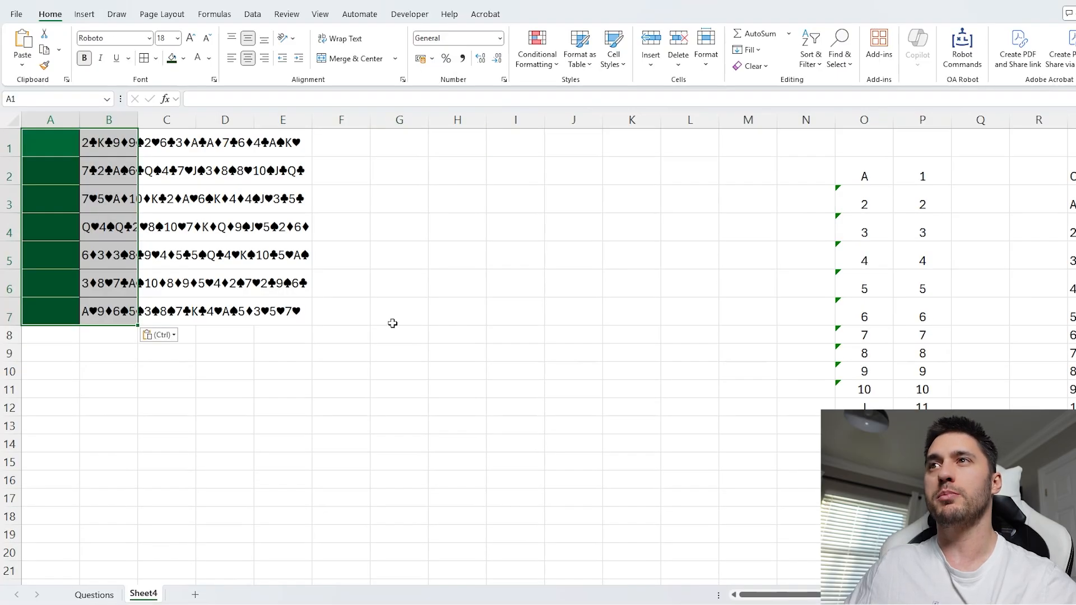
{"action": "left_click", "coordinate": [392, 321]}
{"action": "left_click_drag", "start_coordinate": [138, 120], "coordinate": [391, 120]}
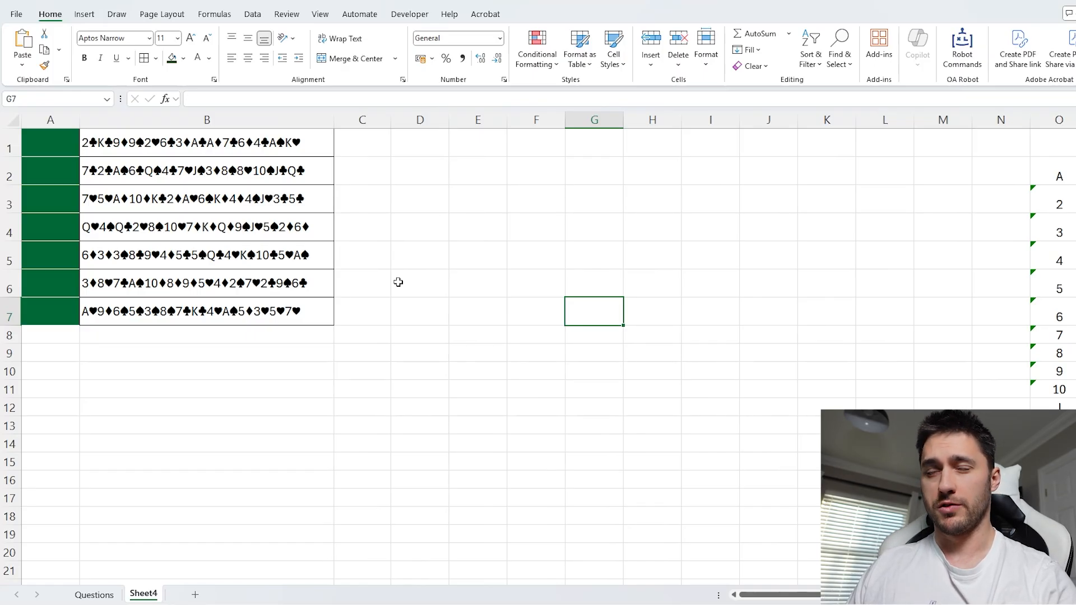
Examine the CardDetails table starting at S2 on Sheet4, checking its suit order and its Card to Value columns.
{"action": "scroll", "coordinate": [274, 393], "scroll_direction": "right", "scroll_amount": 6}
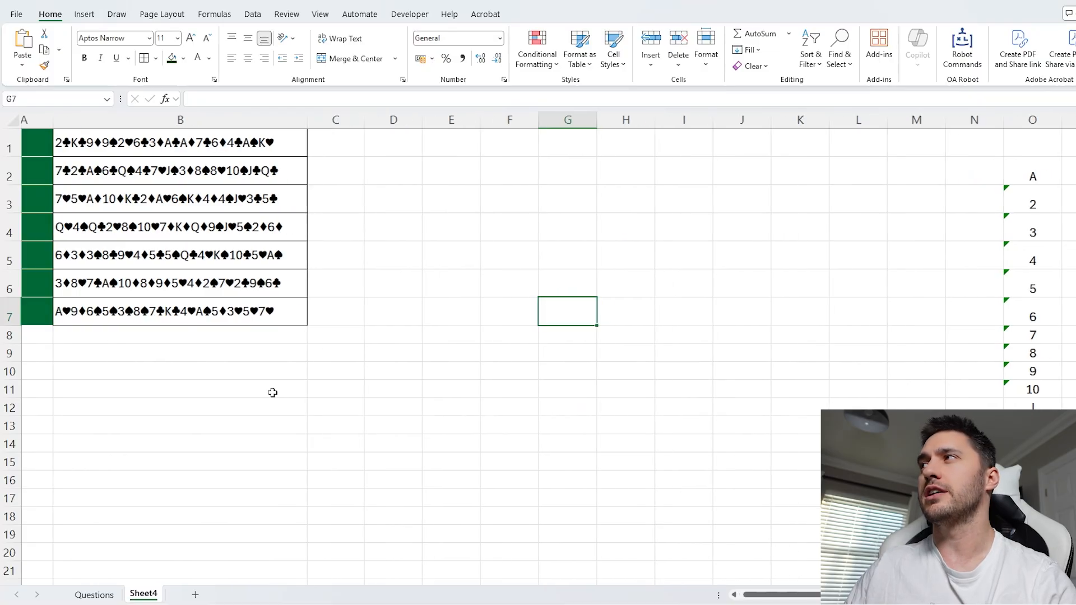
{"action": "left_click", "coordinate": [737, 203]}
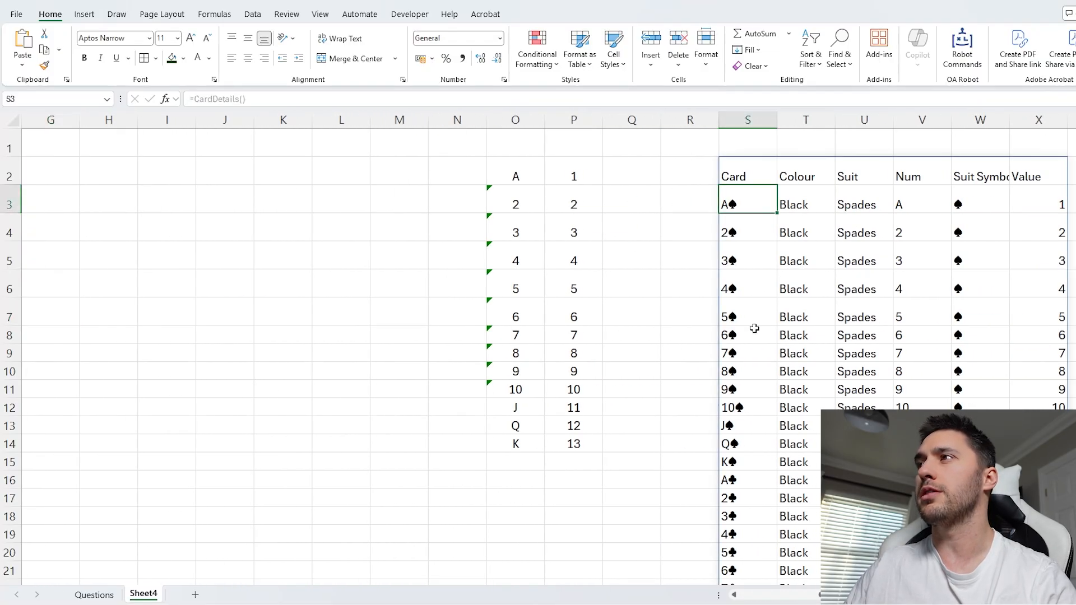
{"action": "scroll", "coordinate": [752, 331], "scroll_direction": "down", "scroll_amount": 11}
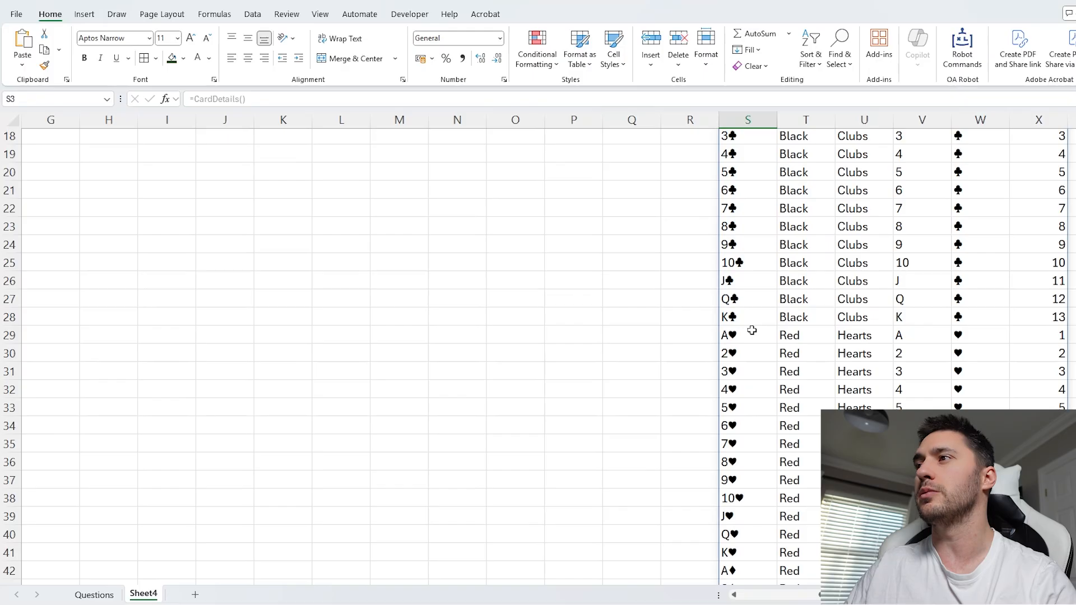
{"action": "scroll", "coordinate": [751, 332], "scroll_direction": "up", "scroll_amount": 11}
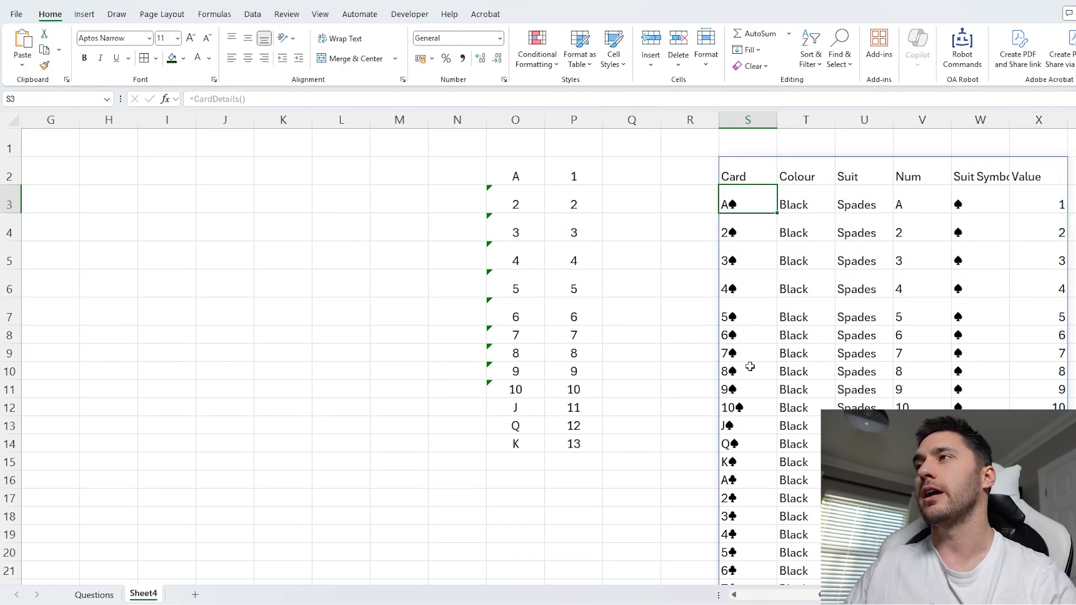
{"action": "left_click_drag", "start_coordinate": [766, 122], "coordinate": [1024, 158]}
{"action": "left_click", "coordinate": [760, 204]}
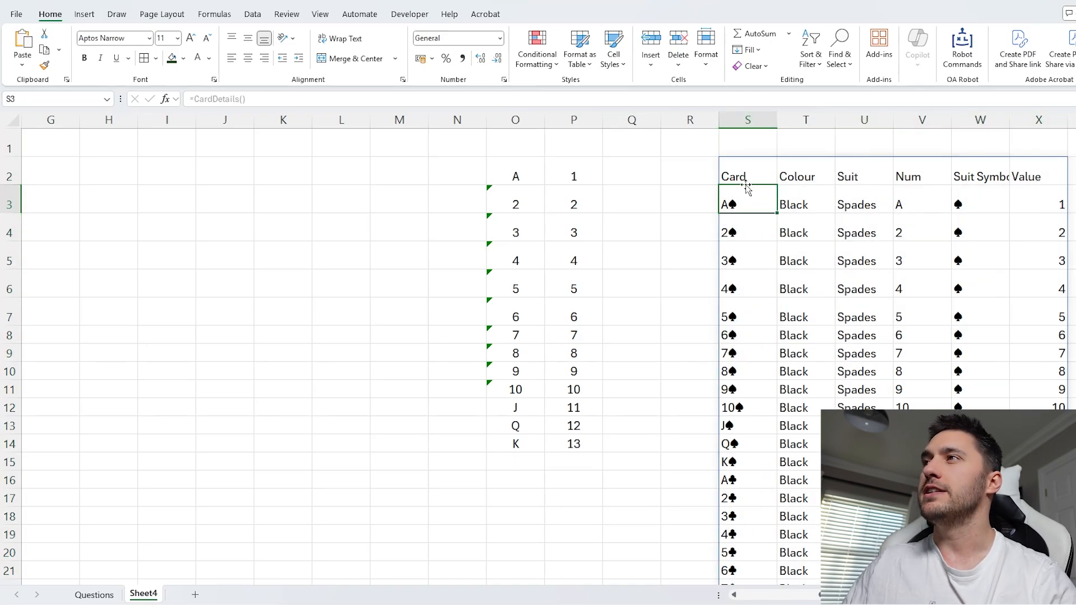
Shift the card details table so it starts in column L, and clear the rank-to-value lookup in H2:I16.
{"action": "left_click_drag", "start_coordinate": [747, 170], "coordinate": [1037, 443]}
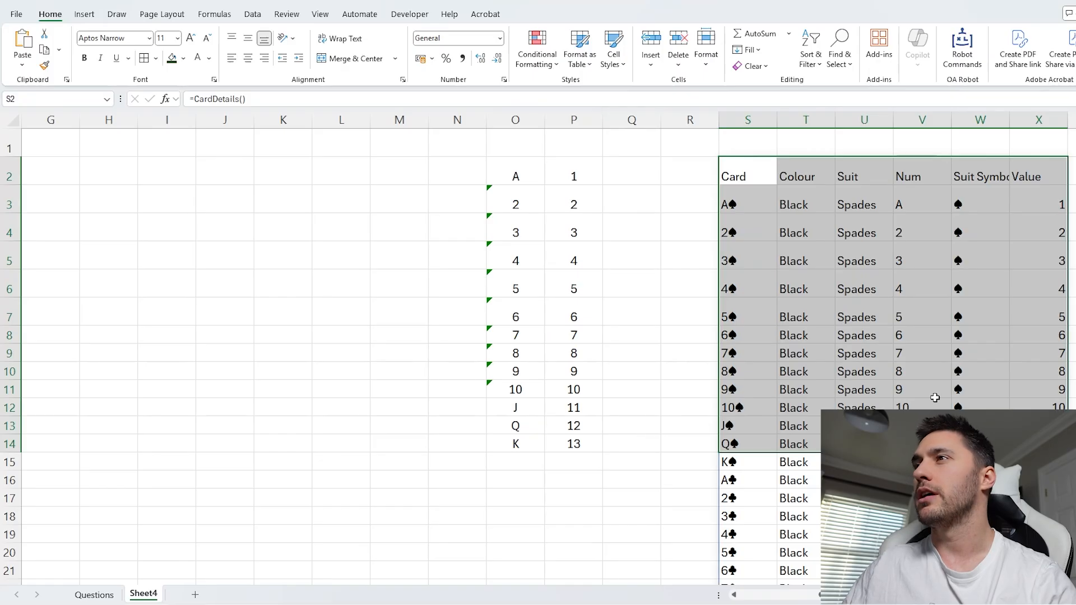
{"action": "scroll", "coordinate": [676, 305], "scroll_direction": "left", "scroll_amount": 5}
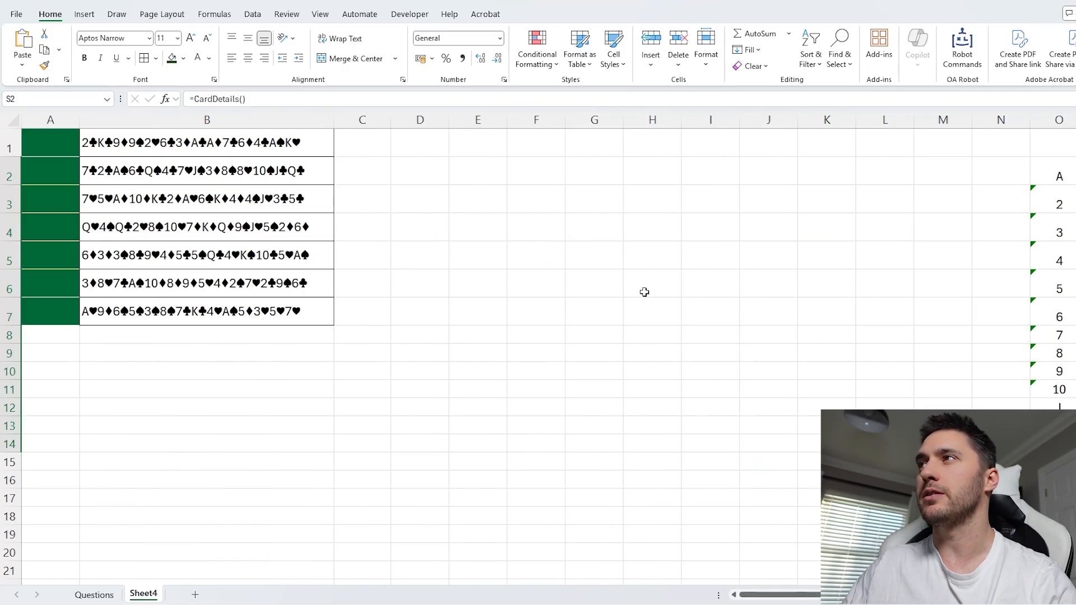
{"action": "left_click_drag", "start_coordinate": [649, 174], "coordinate": [695, 470]}
{"action": "key", "text": "Delete"}
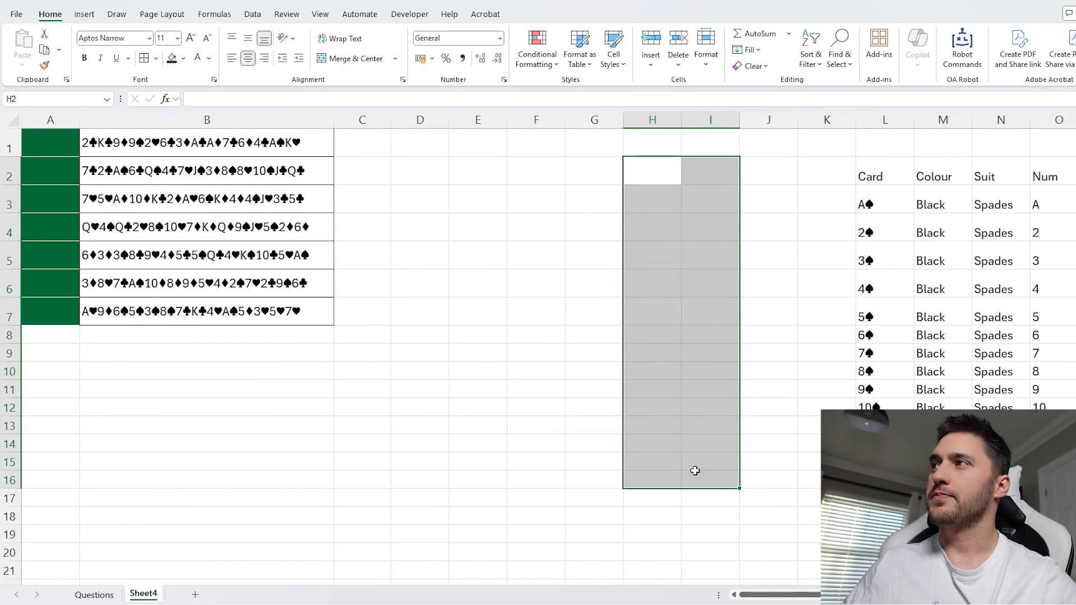
Examine the card table in column L and the first hand's card string in B1.
{"action": "left_click", "coordinate": [687, 312]}
{"action": "left_click", "coordinate": [879, 199]}
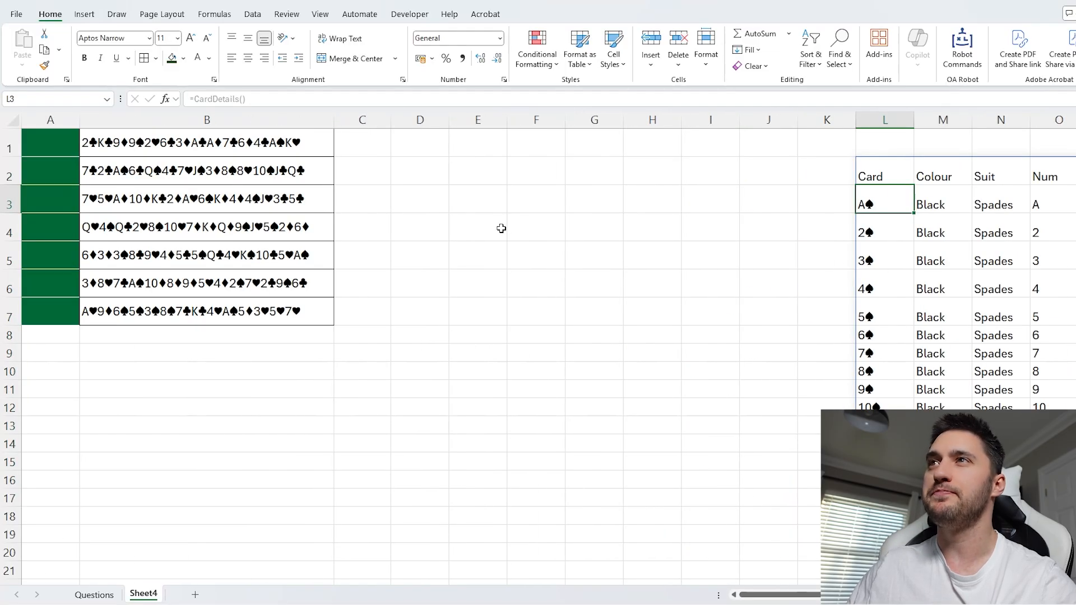
{"action": "left_click", "coordinate": [113, 144]}
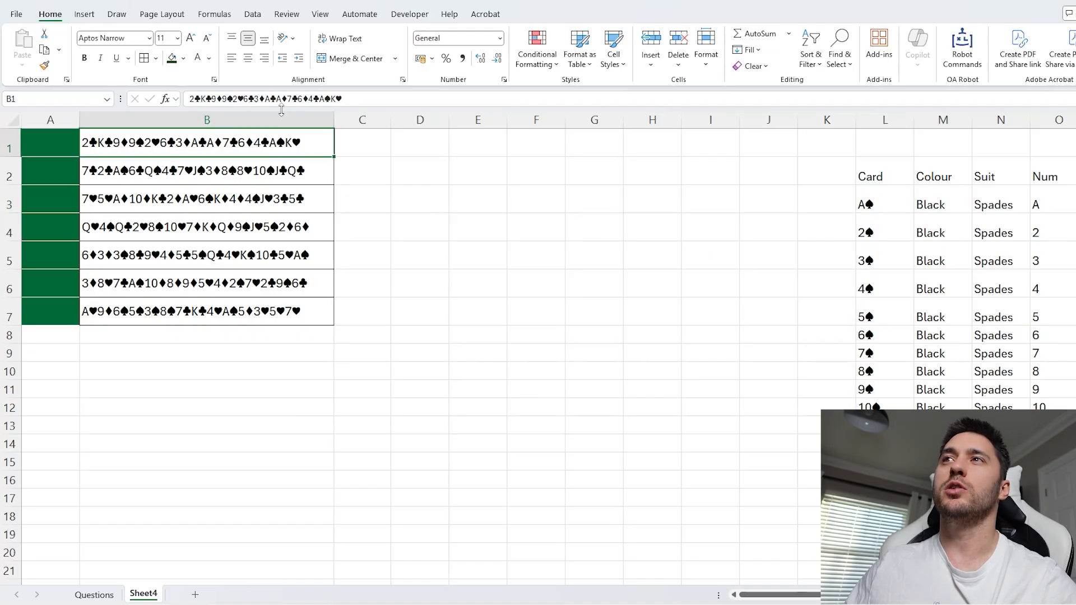
{"action": "left_click_drag", "start_coordinate": [349, 101], "coordinate": [188, 98]}
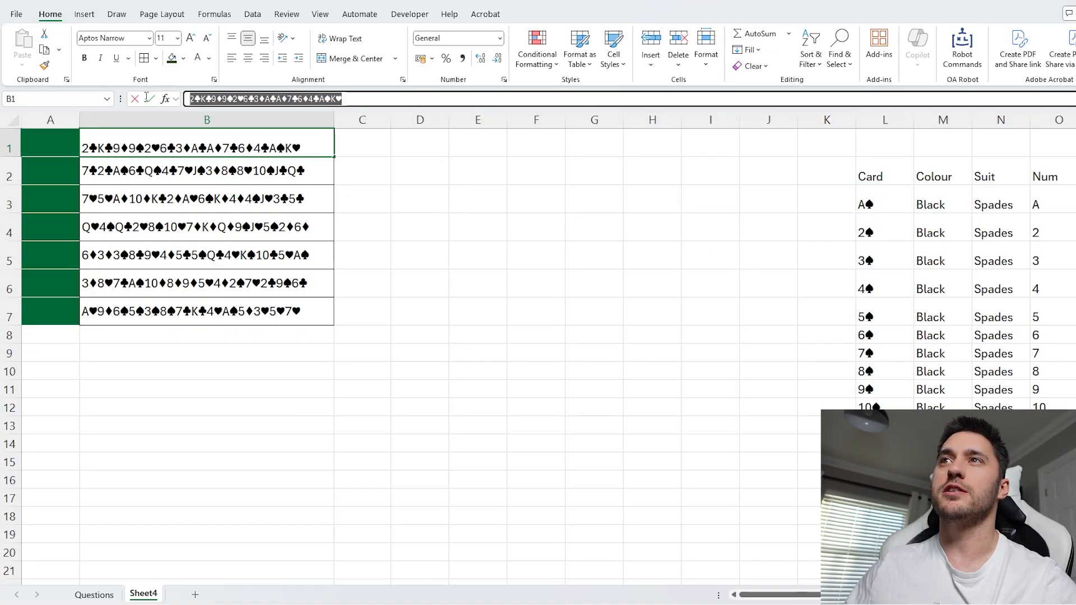
{"action": "left_click", "coordinate": [207, 99]}
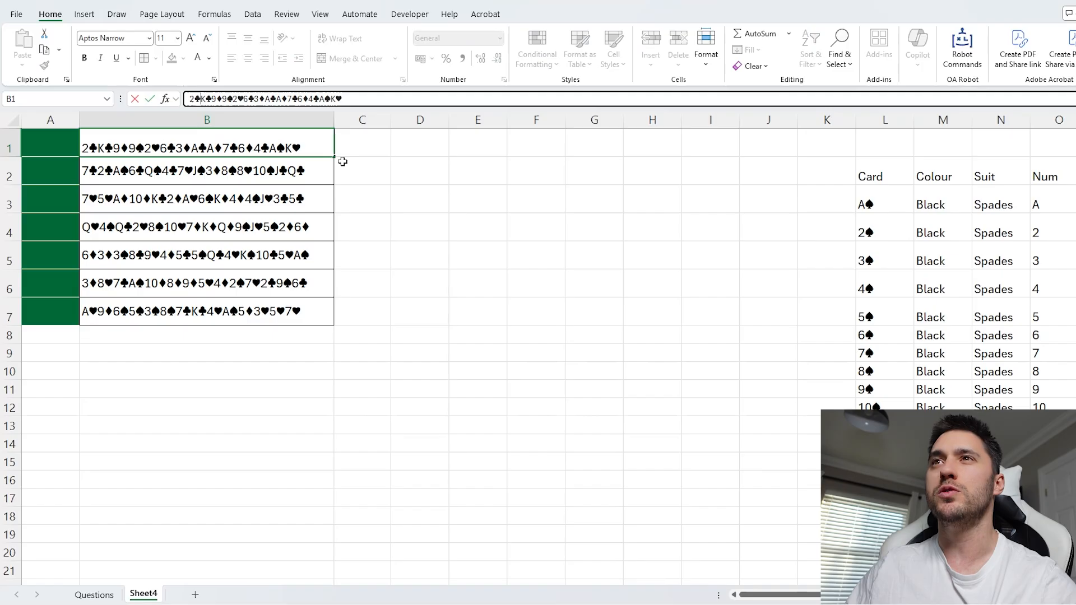
Extract the cards from the first hand by entering =REGEXEXTRACT(B1,L3:L54) in C1.
{"action": "left_click", "coordinate": [377, 149]}
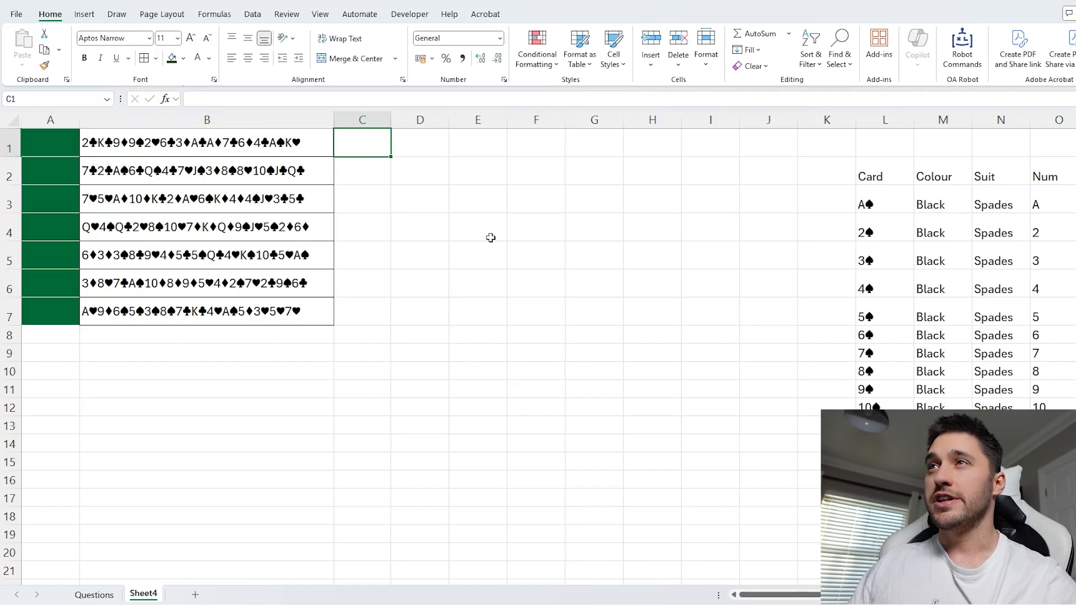
{"action": "type", "text": "=re"}
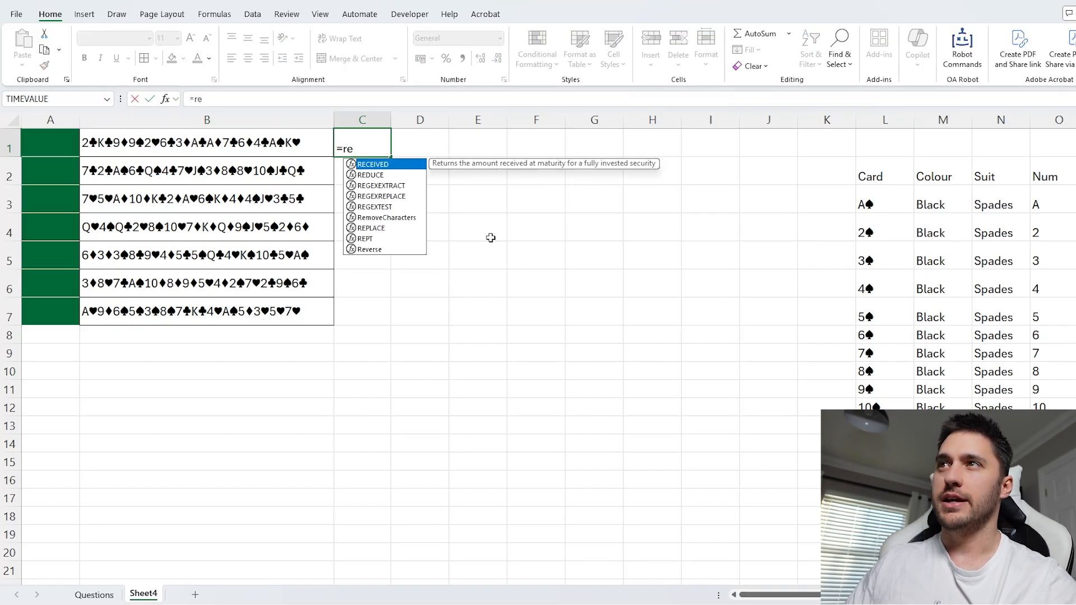
{"action": "type", "text": "g"}
{"action": "key", "text": "Tab"}
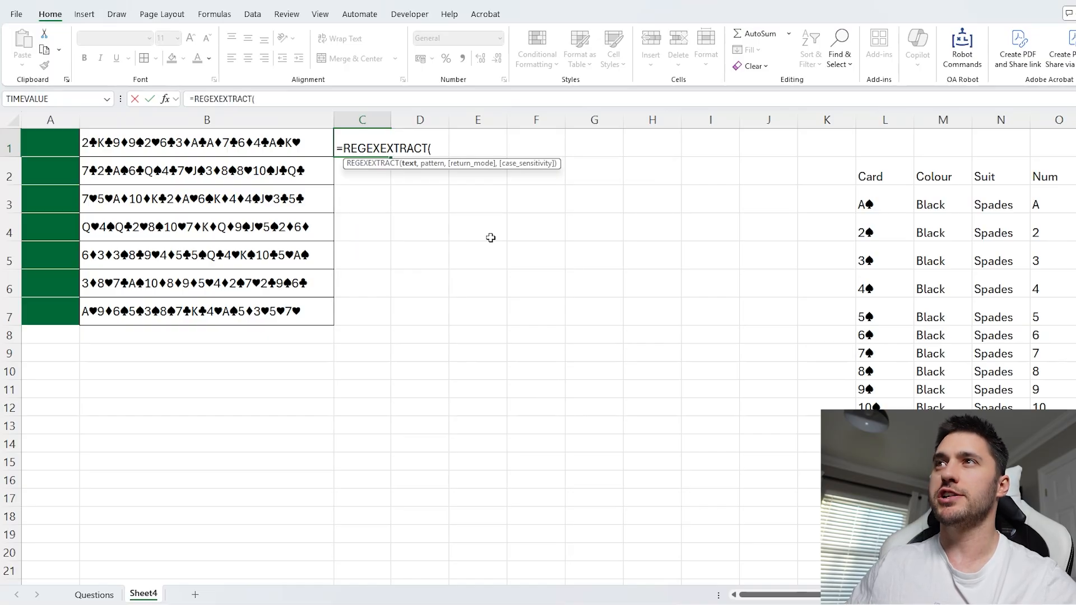
{"action": "key", "text": "Left"}
{"action": "type", "text": ","}
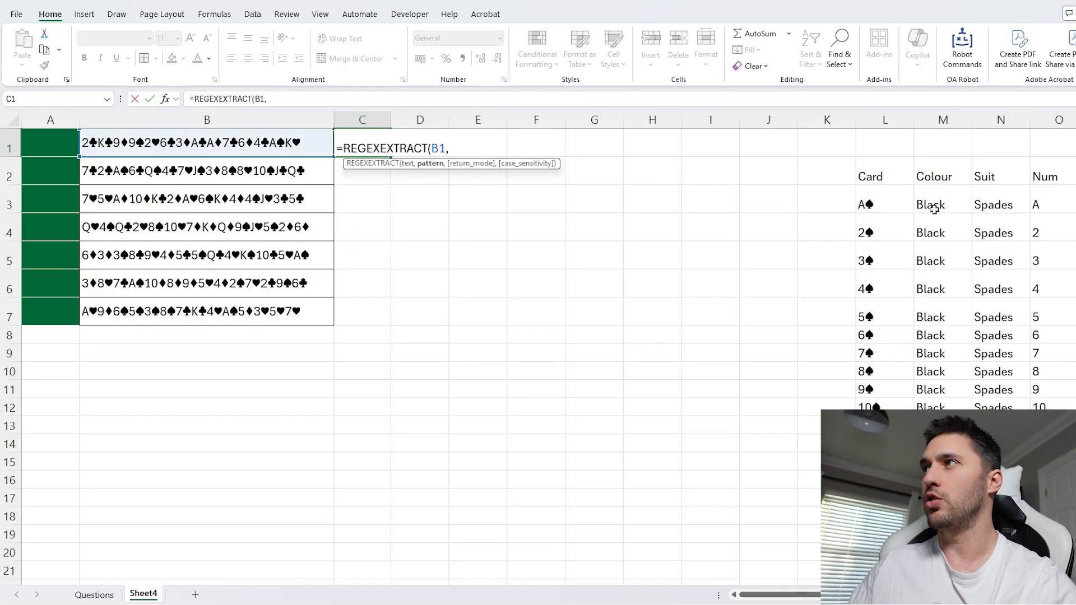
{"action": "left_click", "coordinate": [887, 203]}
{"action": "key", "text": "ctrl+shift+Down"}
{"action": "key", "text": "Return"}
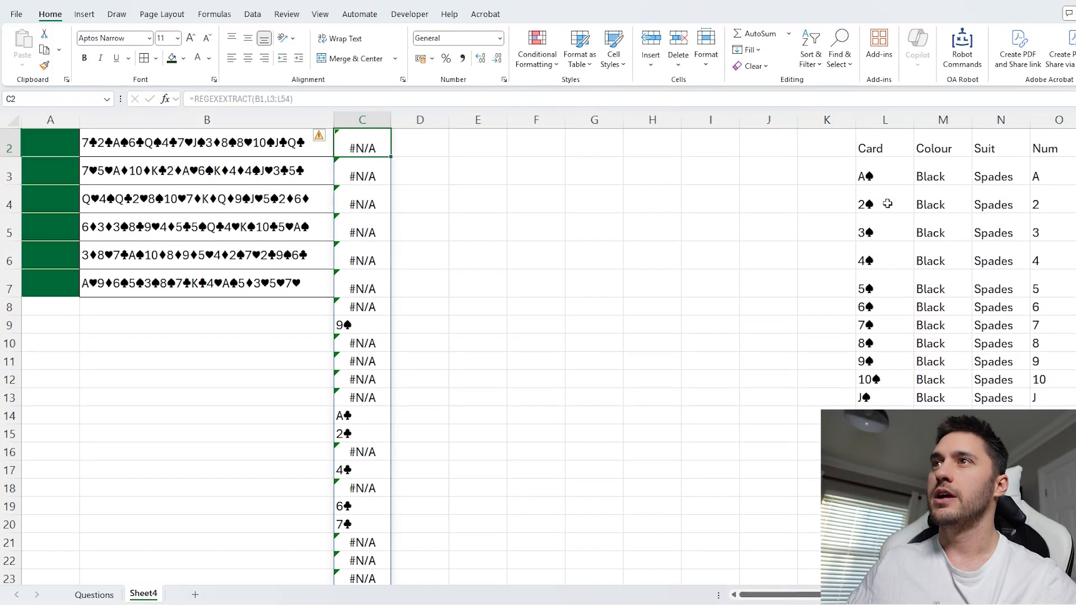
Compare the REGEXEXTRACT results spilled down column C with the card list in column L.
{"action": "scroll", "coordinate": [315, 178], "scroll_direction": "up", "scroll_amount": 1}
{"action": "left_click", "coordinate": [379, 147]}
{"action": "left_click_drag", "start_coordinate": [889, 203], "coordinate": [889, 516]}
{"action": "left_click", "coordinate": [892, 229]}
{"action": "left_click", "coordinate": [896, 274]}
{"action": "left_click", "coordinate": [887, 360]}
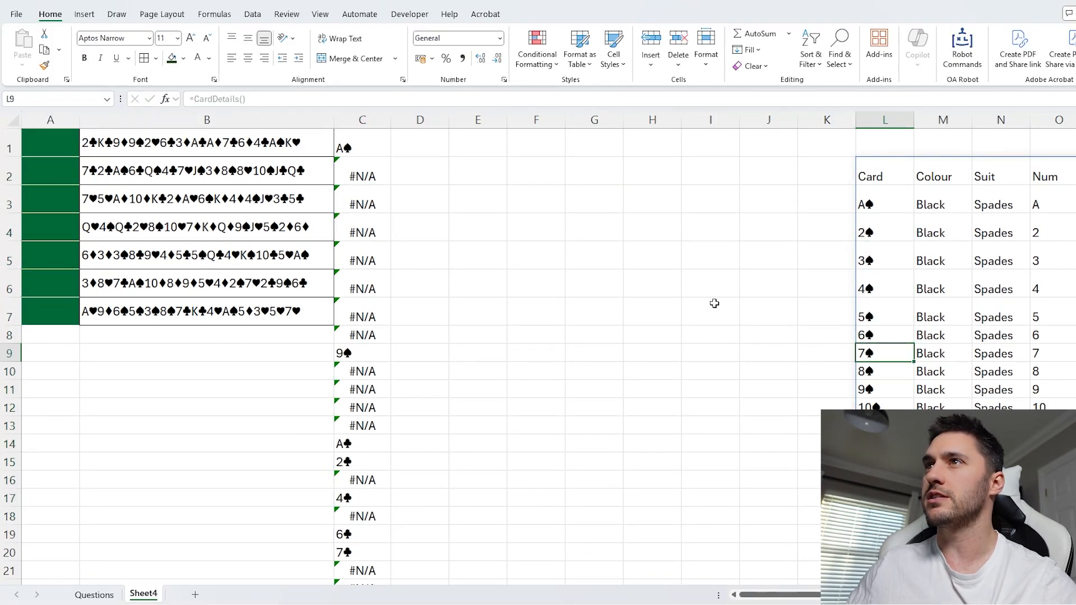
{"action": "left_click", "coordinate": [361, 216]}
{"action": "left_click", "coordinate": [364, 152]}
{"action": "scroll", "coordinate": [373, 191], "scroll_direction": "down", "scroll_amount": 13}
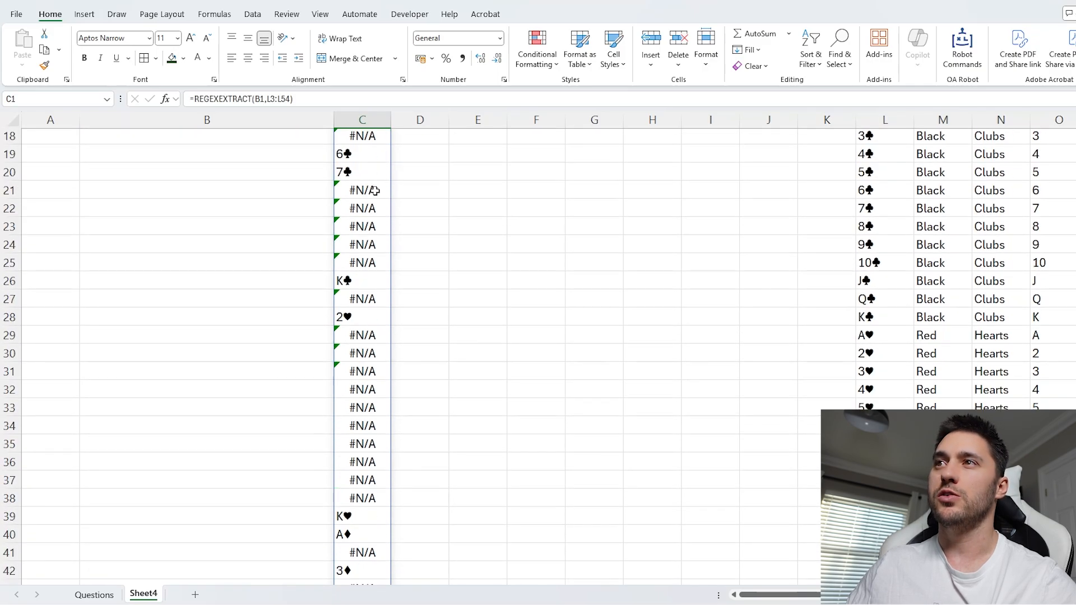
{"action": "scroll", "coordinate": [375, 191], "scroll_direction": "up", "scroll_amount": 13}
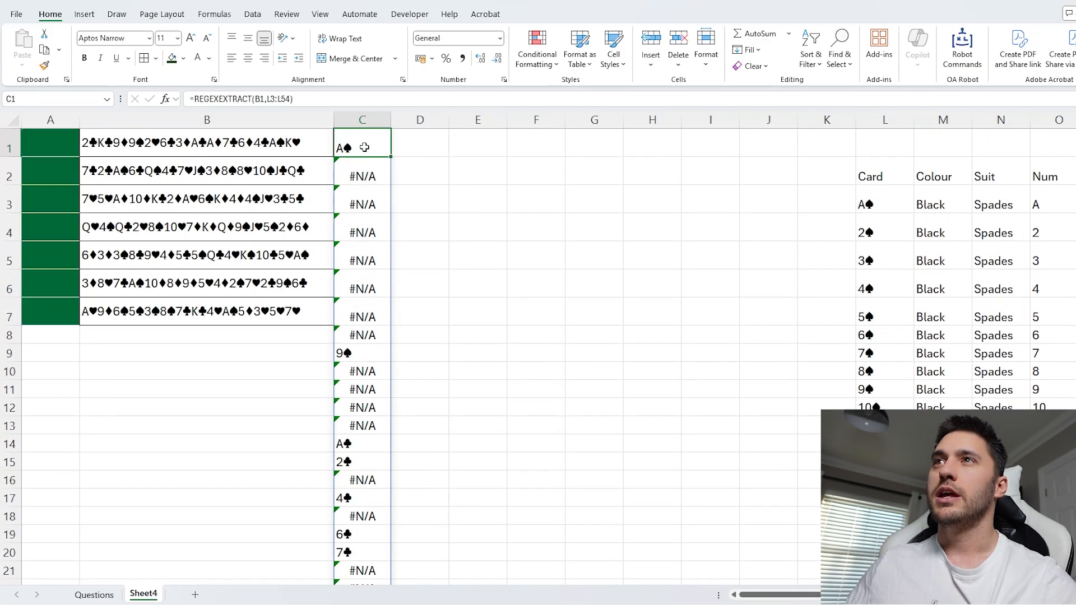
Replace the formula in C1 with =SEARCH(L3:L54,B1) to locate each card in the first hand.
{"action": "left_click", "coordinate": [235, 98]}
{"action": "left_click_drag", "start_coordinate": [191, 99], "coordinate": [376, 99]}
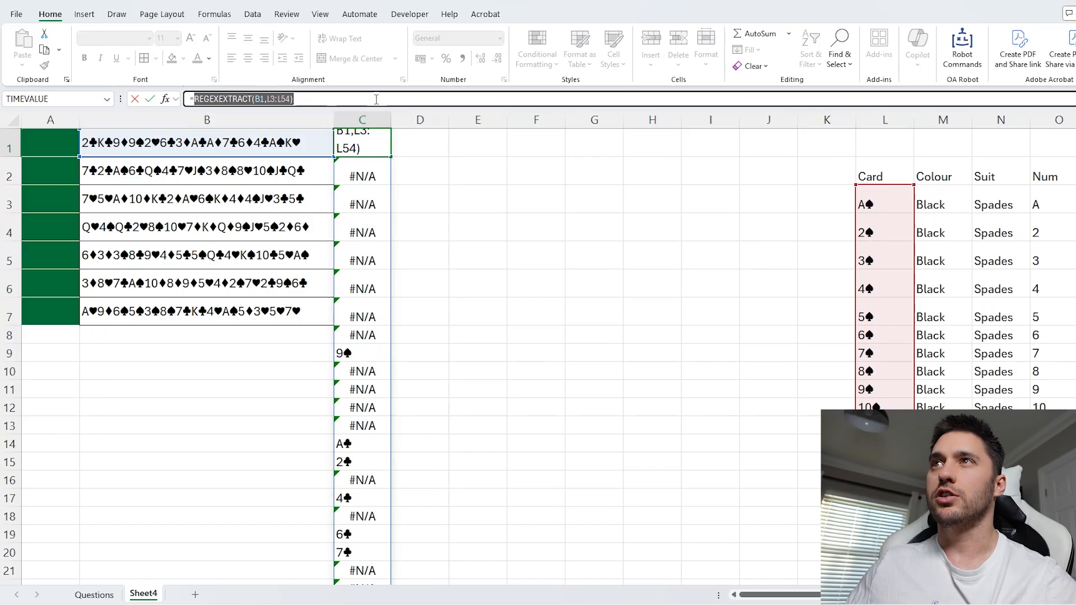
{"action": "type", "text": "=search("}
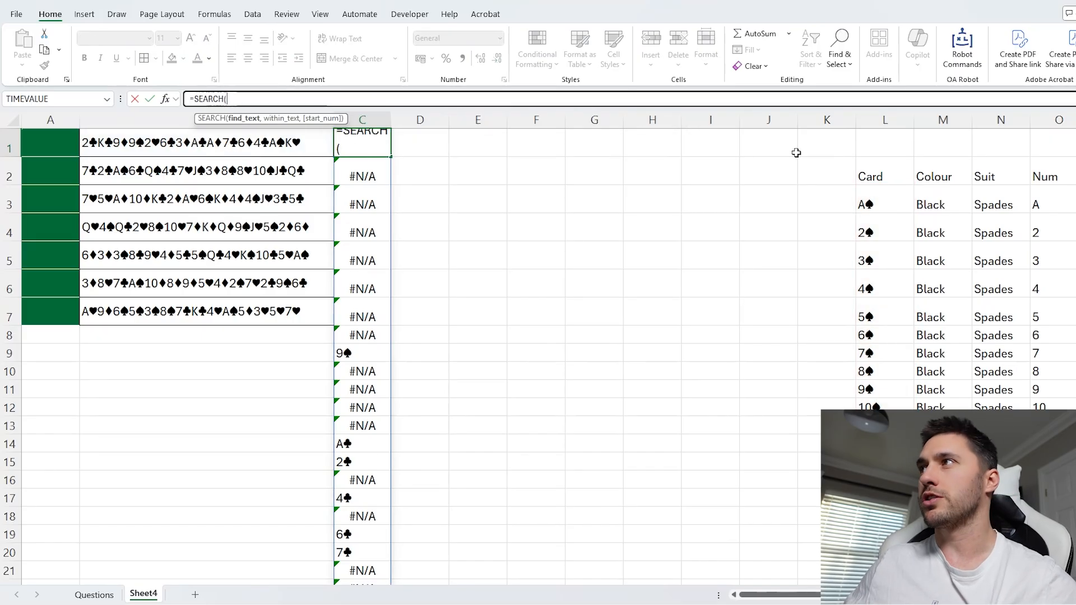
{"action": "left_click", "coordinate": [882, 204]}
{"action": "key", "text": "ctrl+shift+Down"}
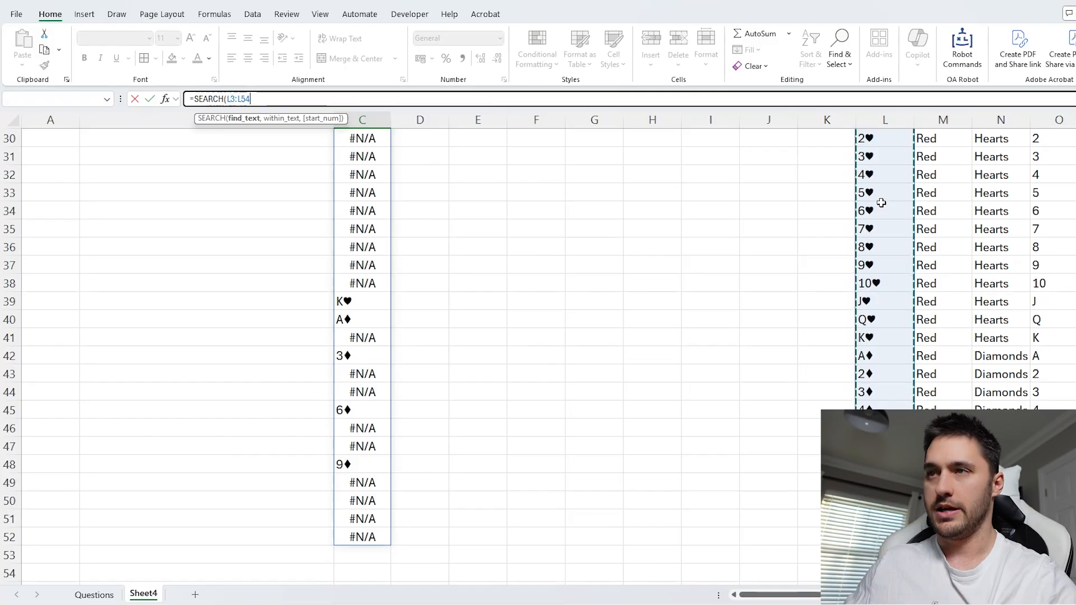
{"action": "type", "text": ","}
{"action": "left_click", "coordinate": [283, 141]}
{"action": "key", "text": "Return"}
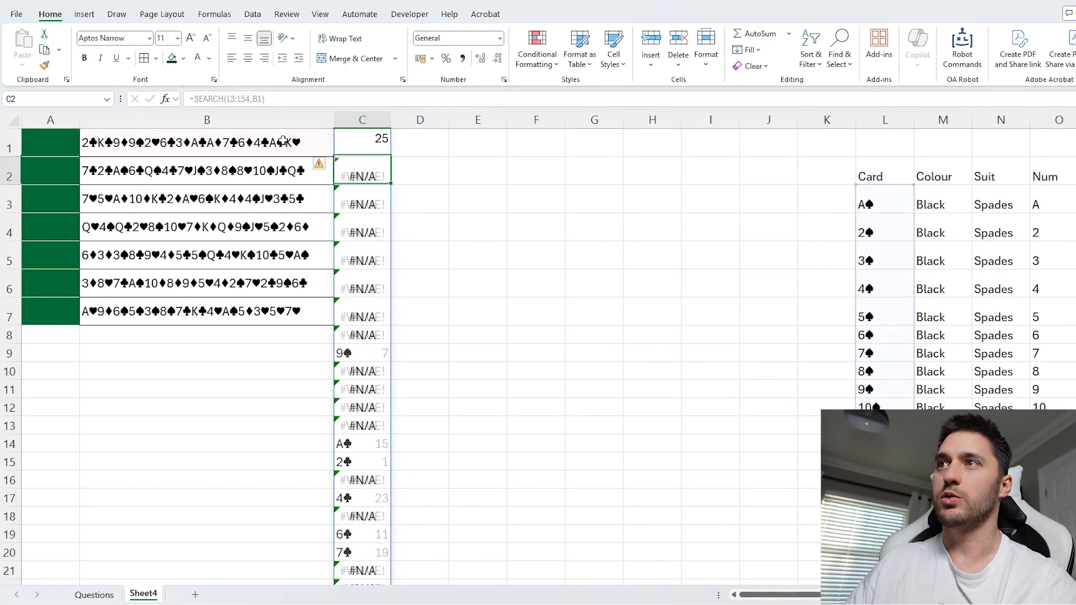
Check the SEARCH results and wrap the C1 formula as =ISNUMBER(SEARCH(L3:L54,B1)).
{"action": "left_click", "coordinate": [381, 147]}
{"action": "left_click", "coordinate": [365, 444]}
{"action": "scroll", "coordinate": [365, 438], "scroll_direction": "down", "scroll_amount": 4}
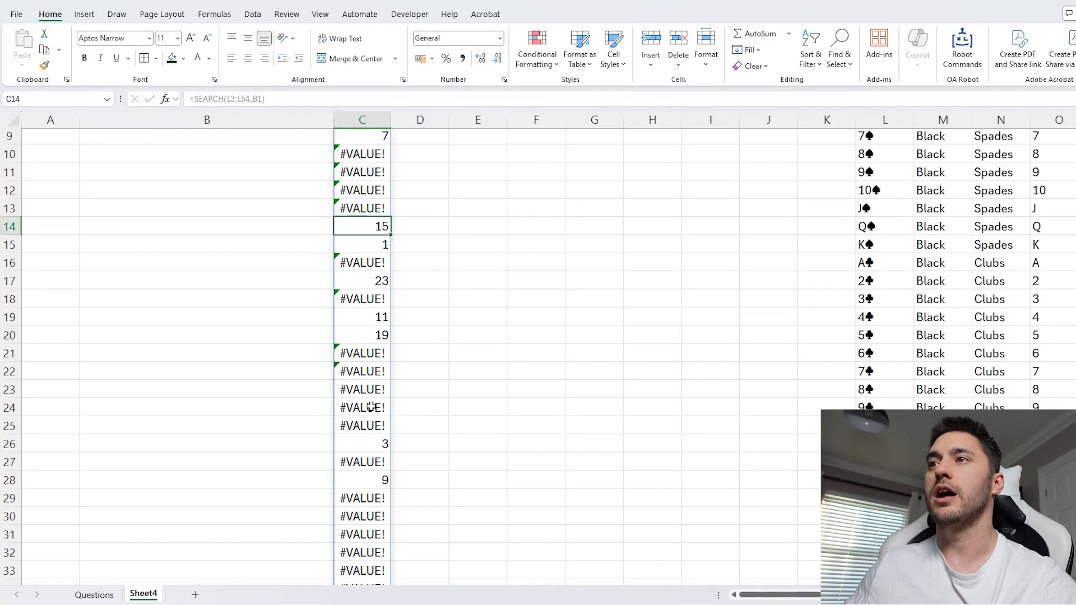
{"action": "scroll", "coordinate": [368, 348], "scroll_direction": "up", "scroll_amount": 4}
{"action": "left_click", "coordinate": [370, 147]}
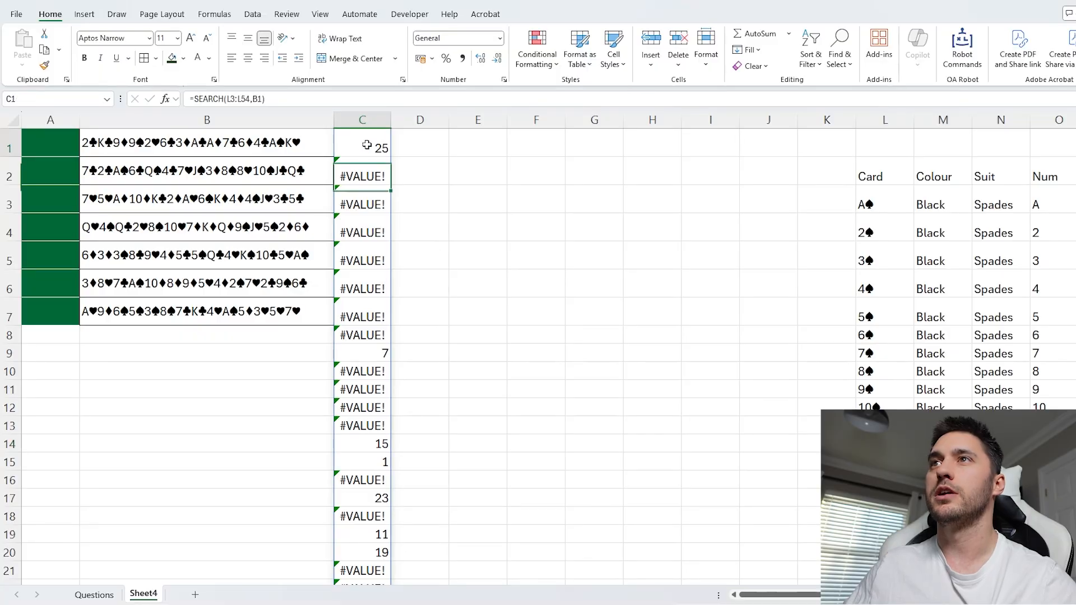
{"action": "left_click", "coordinate": [196, 98]}
{"action": "type", "text": "ISNUMBER("}
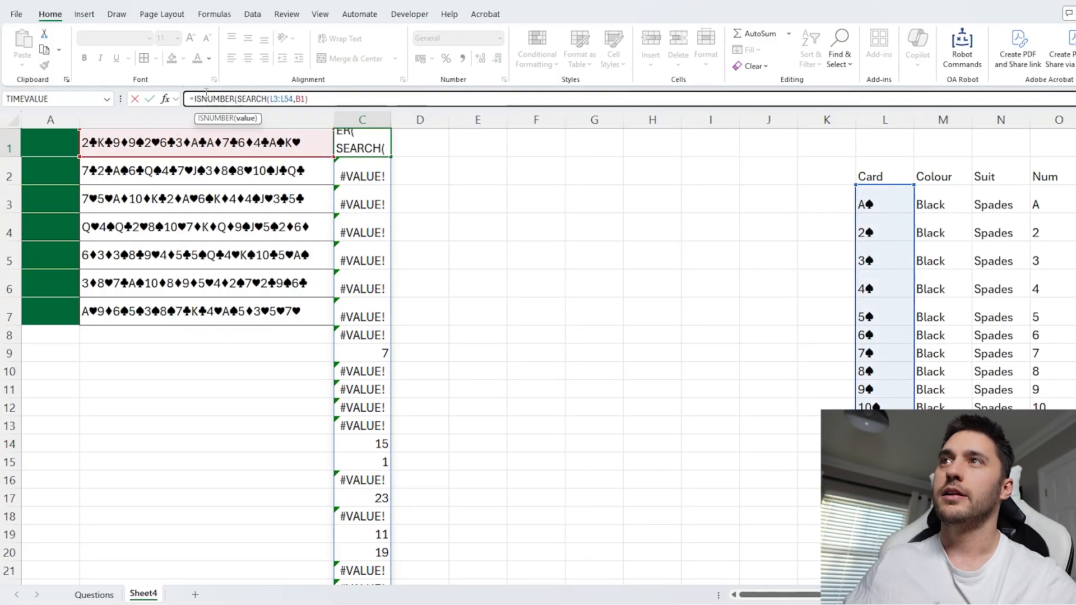
{"action": "left_click", "coordinate": [388, 96]}
{"action": "type", "text": ")"}
{"action": "key", "text": "Return"}
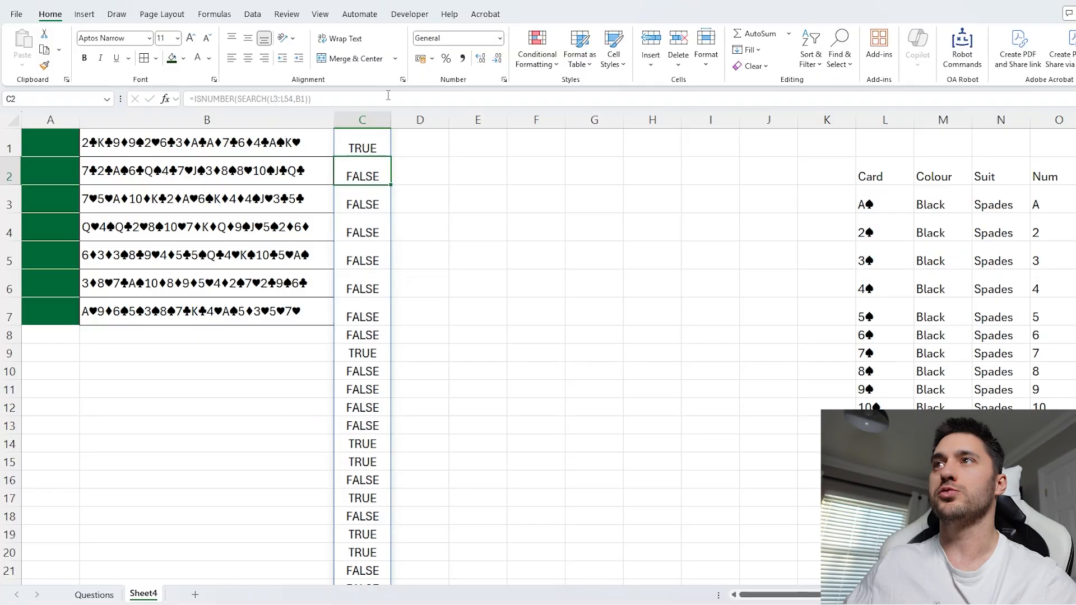
Filter the card list by the matches, making the C1 formula =FILTER(L3:L54,ISNUMBER(SEARCH(L3:L54,B1))).
{"action": "left_click", "coordinate": [354, 153]}
{"action": "left_click", "coordinate": [194, 98]}
{"action": "type", "text": "FILTER("}
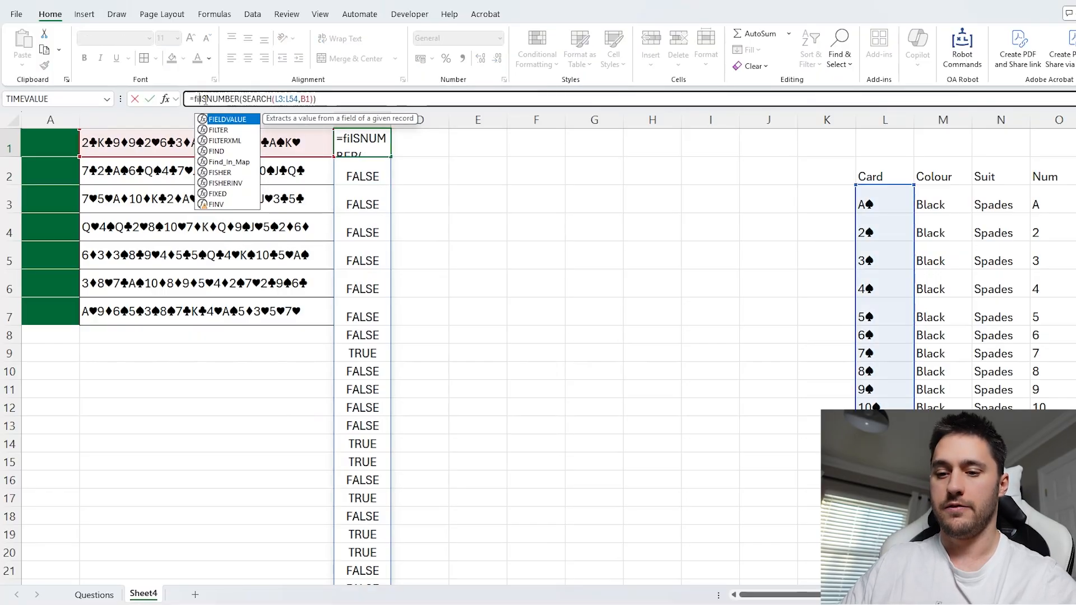
{"action": "left_click", "coordinate": [877, 198]}
{"action": "key", "text": "ctrl+shift+Down"}
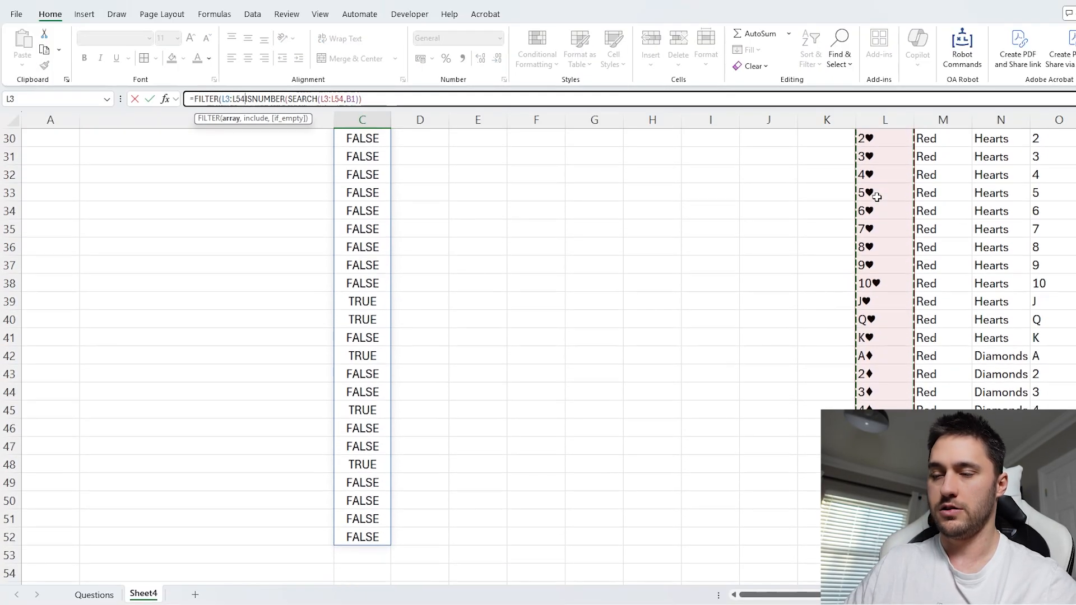
{"action": "type", "text": ","}
{"action": "left_click", "coordinate": [403, 98]}
{"action": "type", "text": ")"}
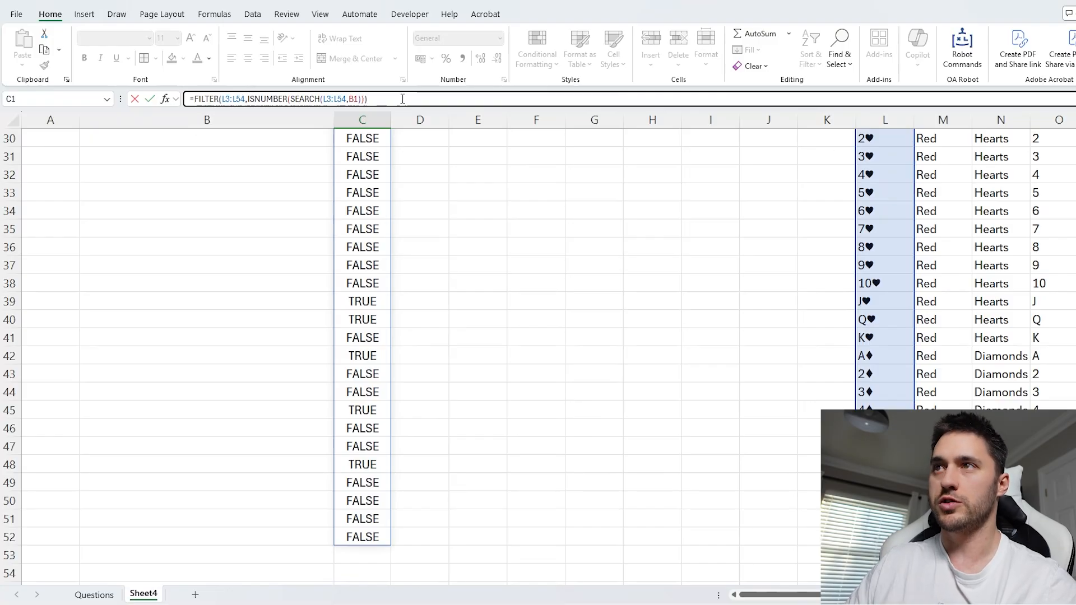
{"action": "key", "text": "Return"}
Look over the filtered cards in column C and clear the FILTER formula from C1.
{"action": "left_click_drag", "start_coordinate": [359, 178], "coordinate": [363, 434]}
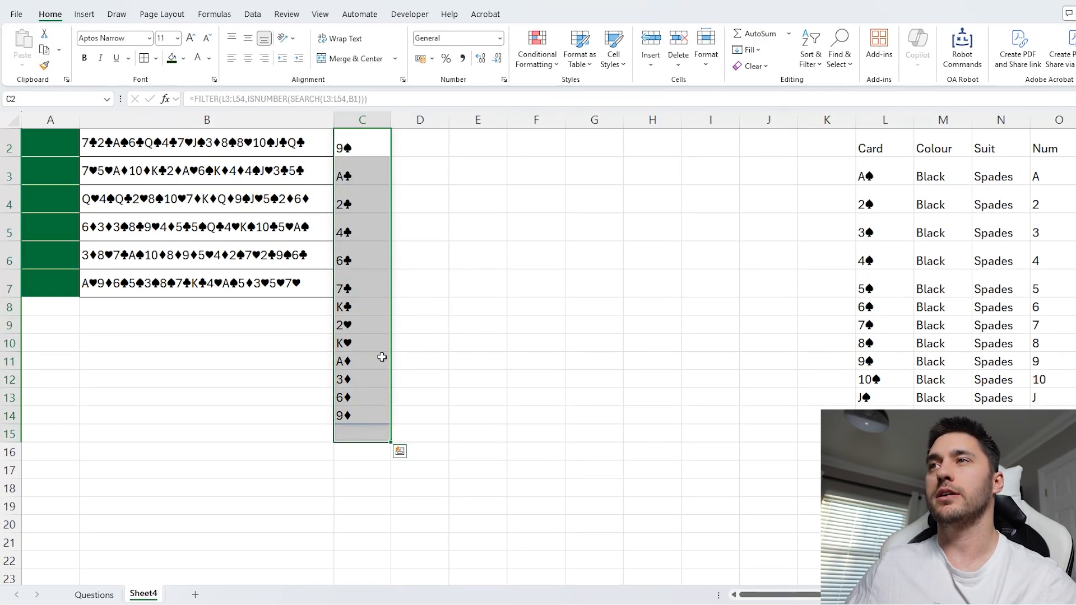
{"action": "left_click", "coordinate": [354, 145]}
{"action": "left_click", "coordinate": [356, 147]}
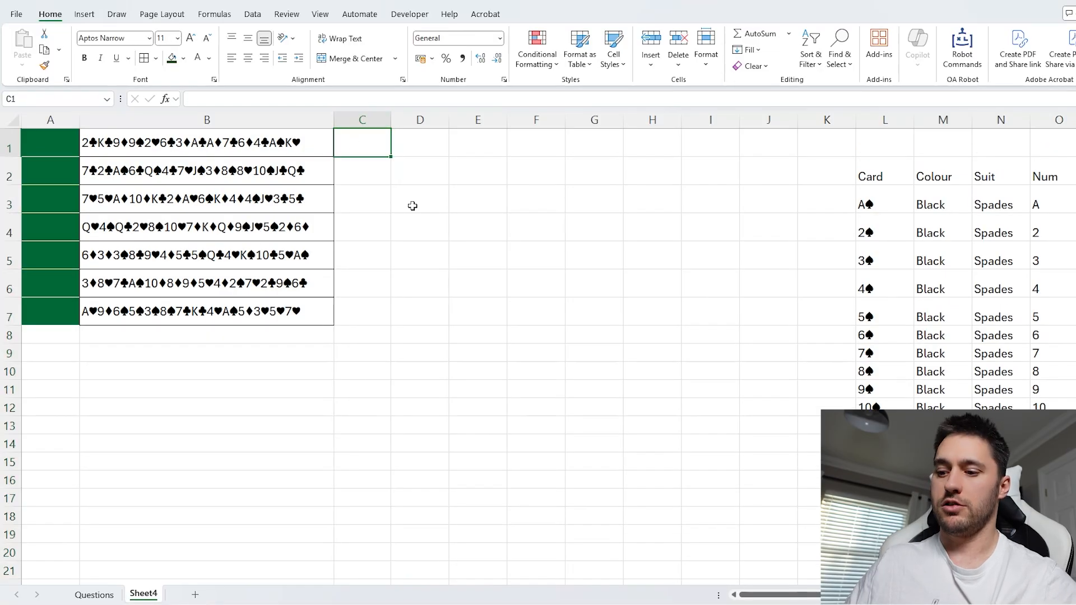
Enter =REGEXEXTRACT(B1,$L$3:$L$54) in C1, using an absolute reference to the card list.
{"action": "type", "text": "=reg"}
{"action": "key", "text": "Tab"}
{"action": "key", "text": "Left"}
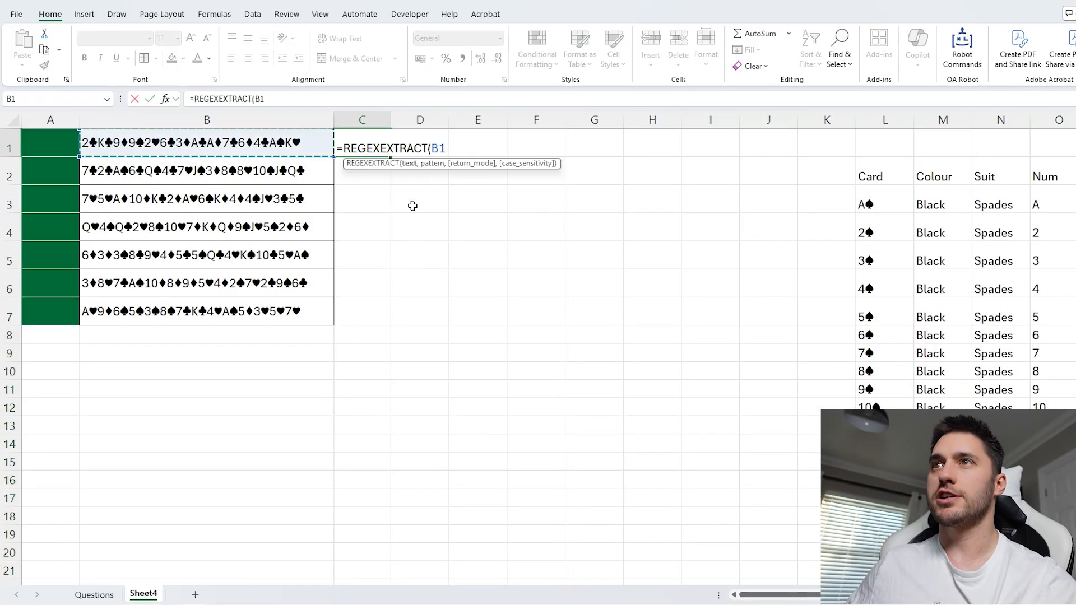
{"action": "type", "text": ","}
{"action": "left_click", "coordinate": [889, 203]}
{"action": "key", "text": "ctrl+shift+Down"}
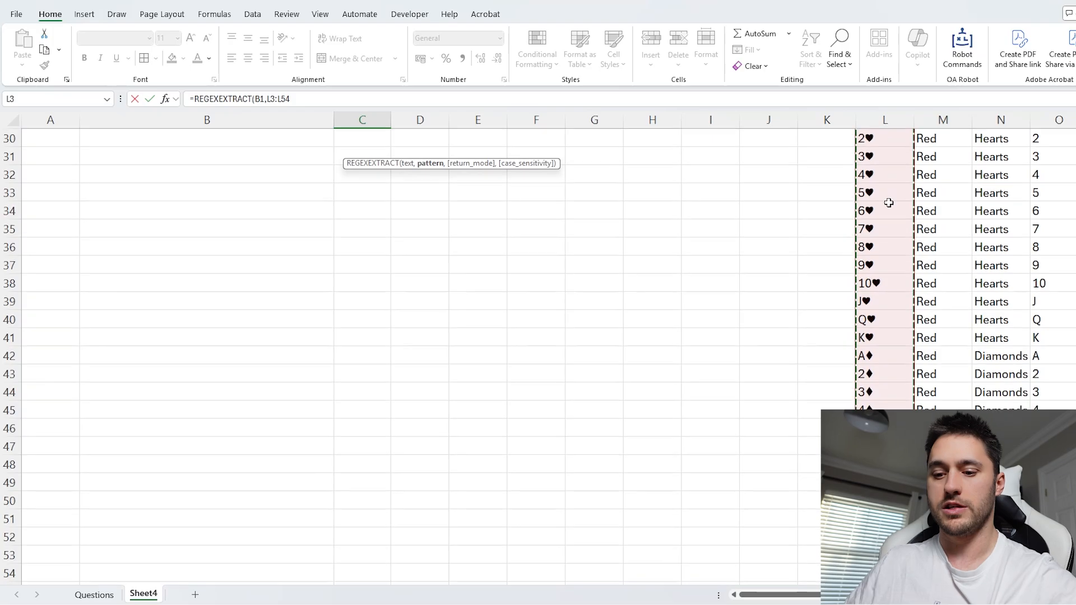
{"action": "key", "text": "F4"}
{"action": "key", "text": "Return"}
{"action": "left_click", "coordinate": [365, 197]}
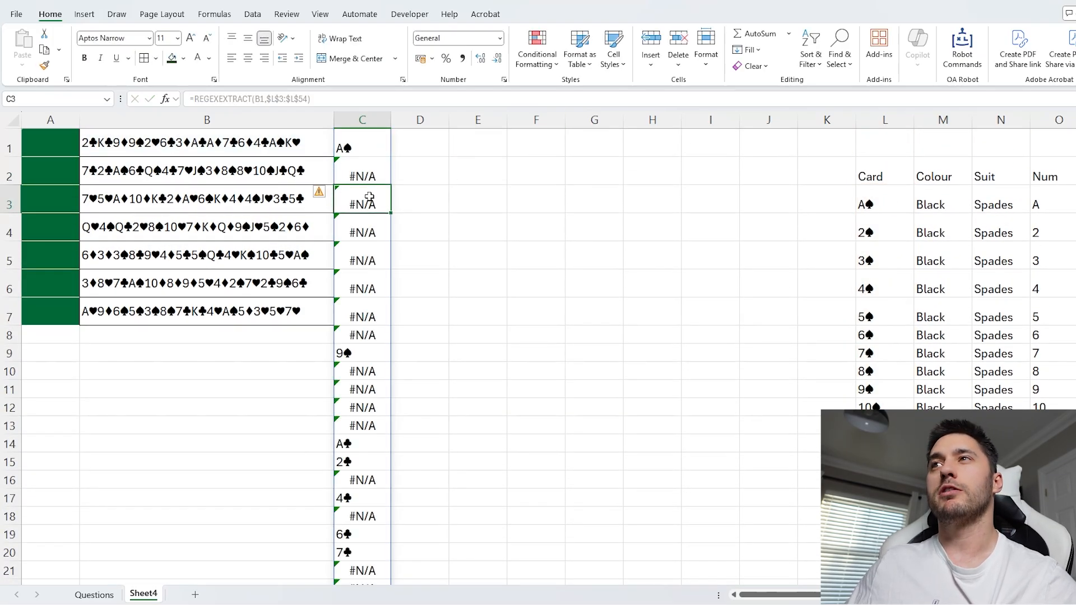
Ignore blanks and errors by wrapping the C1 formula as =TOCOL(REGEXEXTRACT(B1,$L$3:$L$54),3).
{"action": "left_click", "coordinate": [361, 153]}
{"action": "left_click", "coordinate": [192, 98]}
{"action": "type", "text": "TOCOL("}
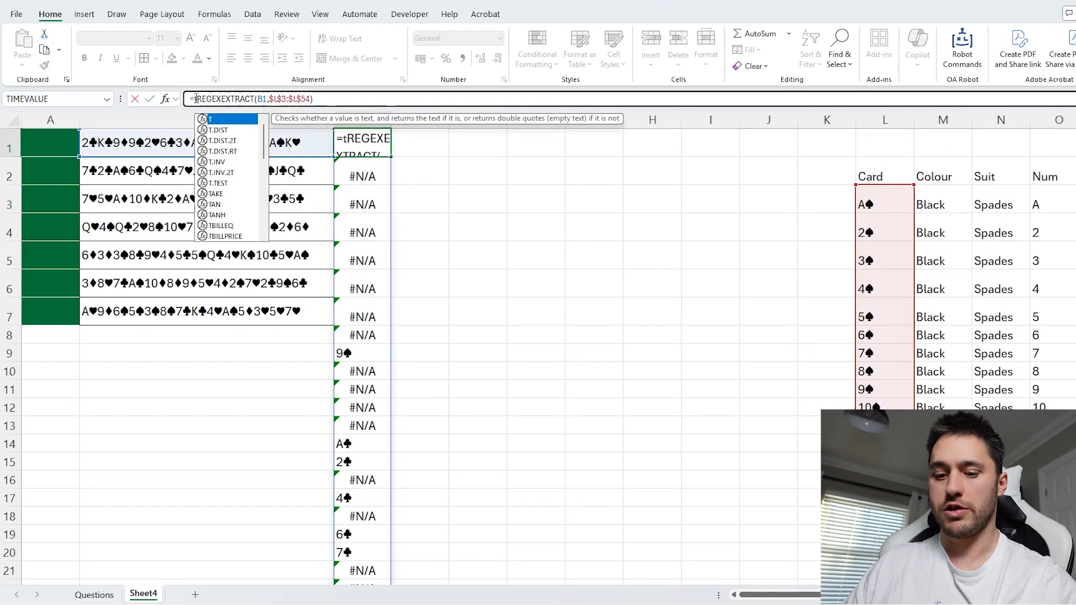
{"action": "left_click", "coordinate": [408, 99]}
{"action": "type", "text": ",3)"}
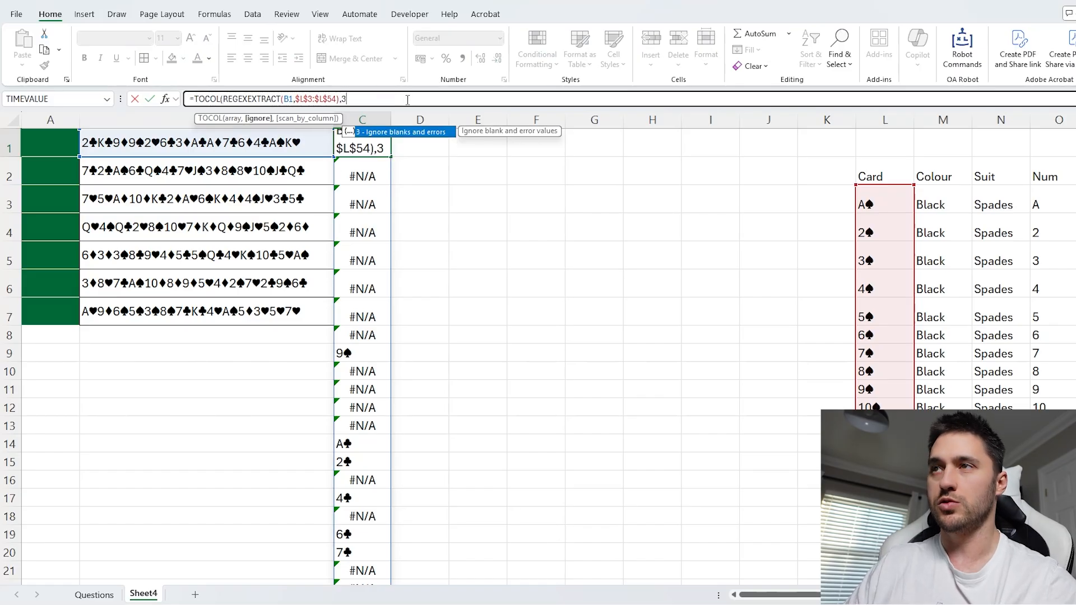
{"action": "key", "text": "Return"}
{"action": "left_click", "coordinate": [359, 144]}
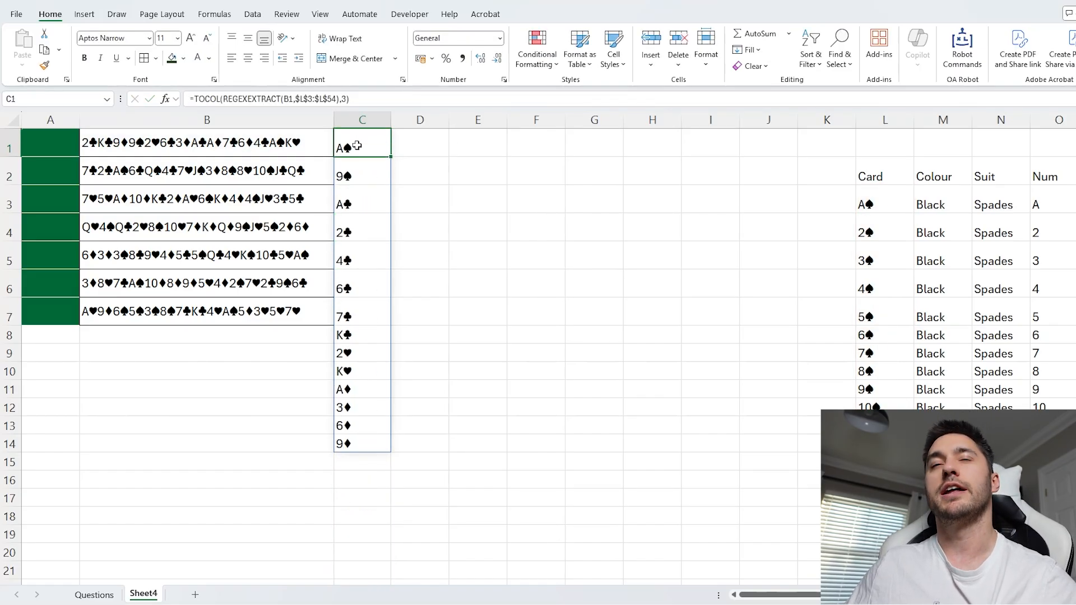
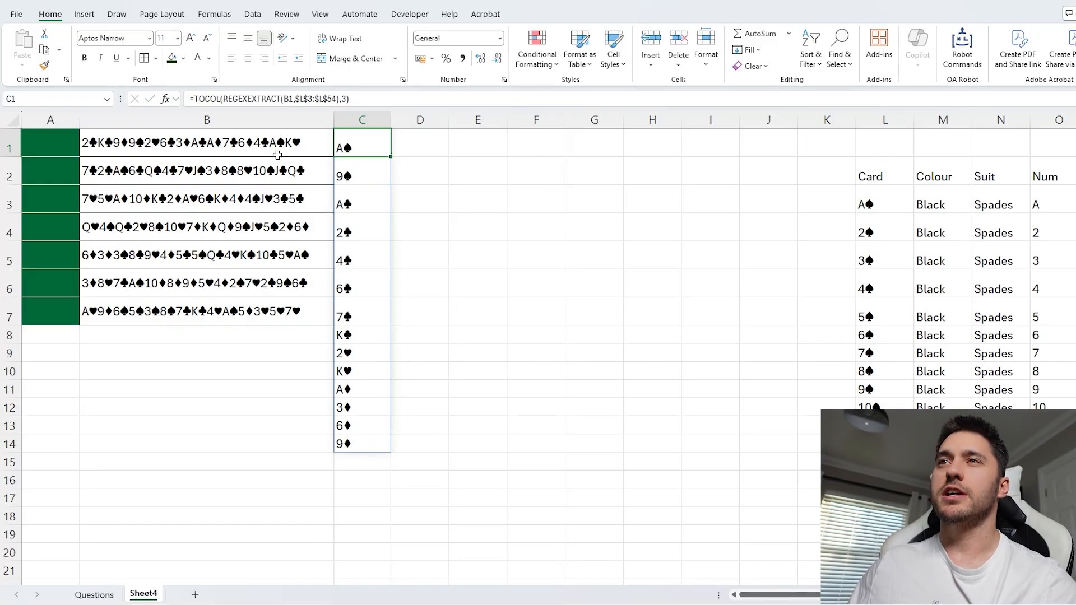
Insert two blank columns at column F, between the split cards and the card details table.
{"action": "left_click", "coordinate": [277, 156]}
{"action": "left_click_drag", "start_coordinate": [861, 207], "coordinate": [995, 424]}
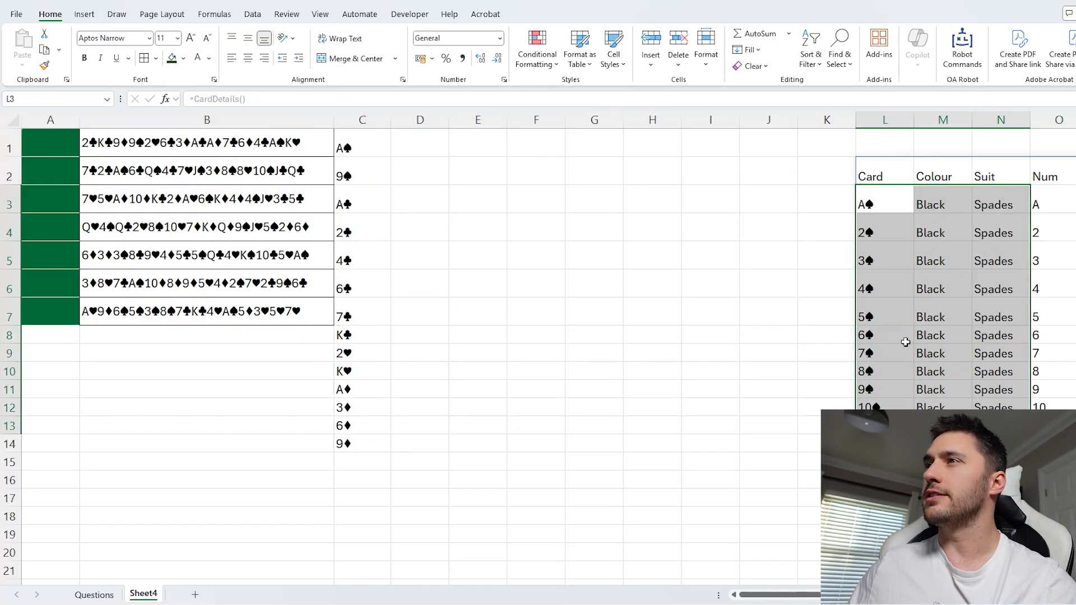
{"action": "left_click", "coordinate": [579, 172]}
{"action": "left_click", "coordinate": [549, 121]}
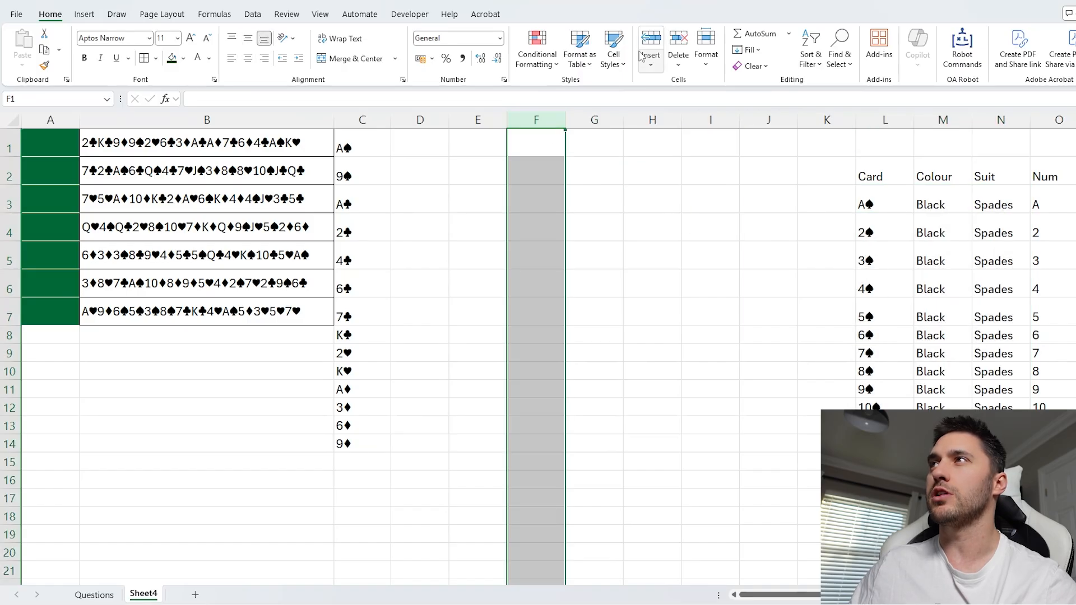
{"action": "left_click", "coordinate": [651, 41]}
{"action": "left_click", "coordinate": [650, 40]}
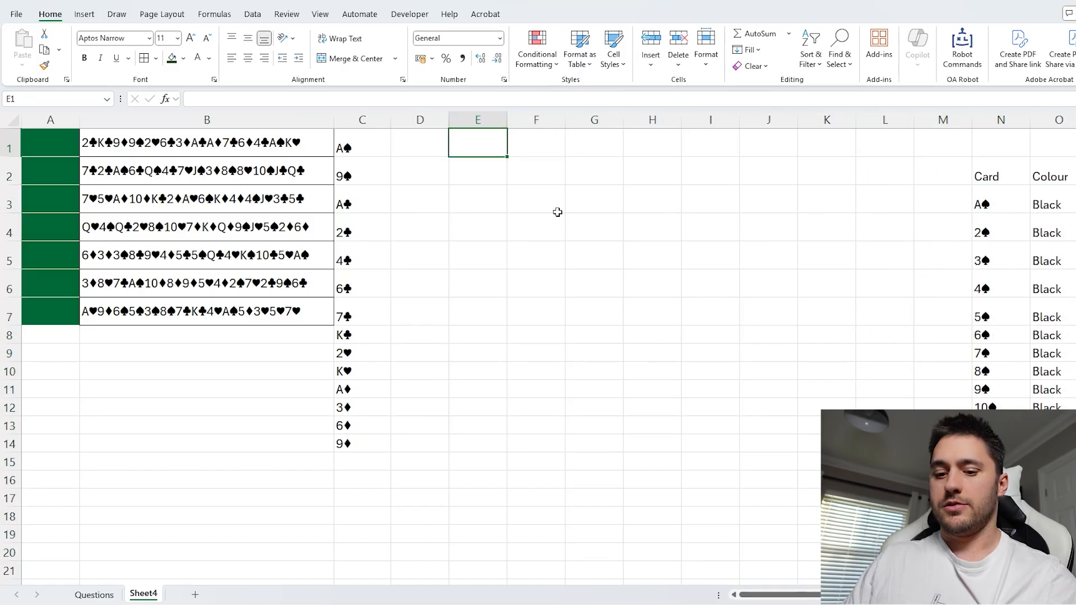
Enter =TEXTSPLIT(B1,Q3:Q54) in E1 to split the first hand by the card number list.
{"action": "type", "text": "=text"}
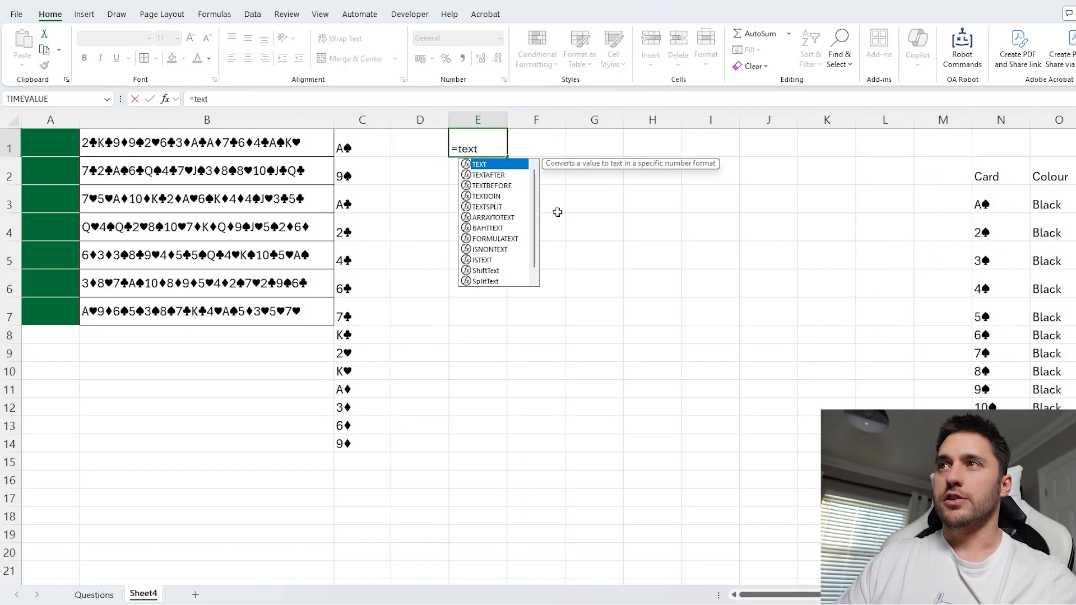
{"action": "type", "text": "s"}
{"action": "key", "text": "Tab"}
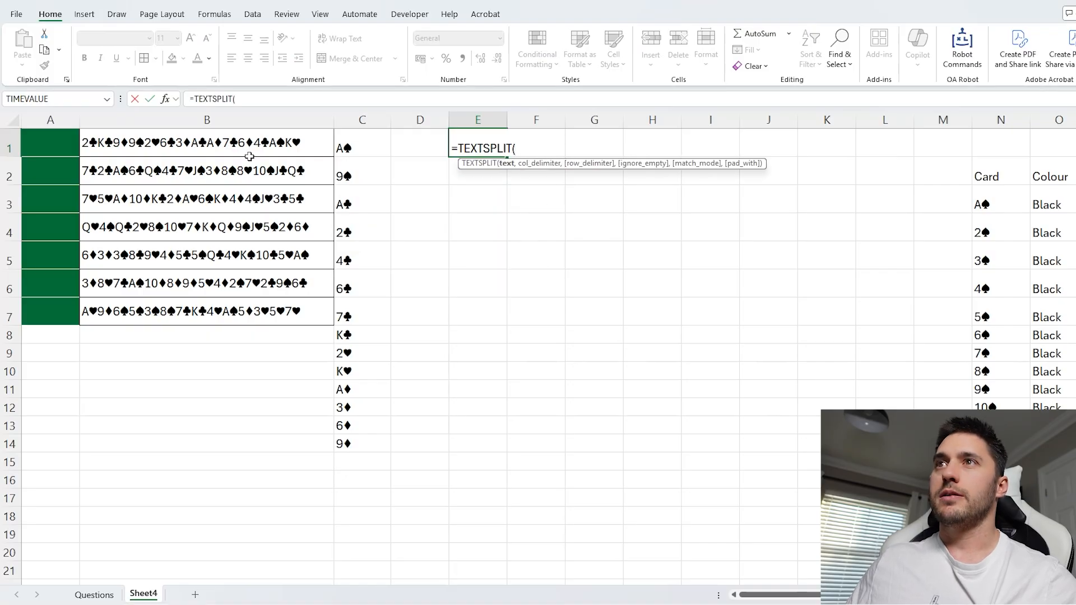
{"action": "left_click", "coordinate": [165, 148]}
{"action": "type", "text": ","}
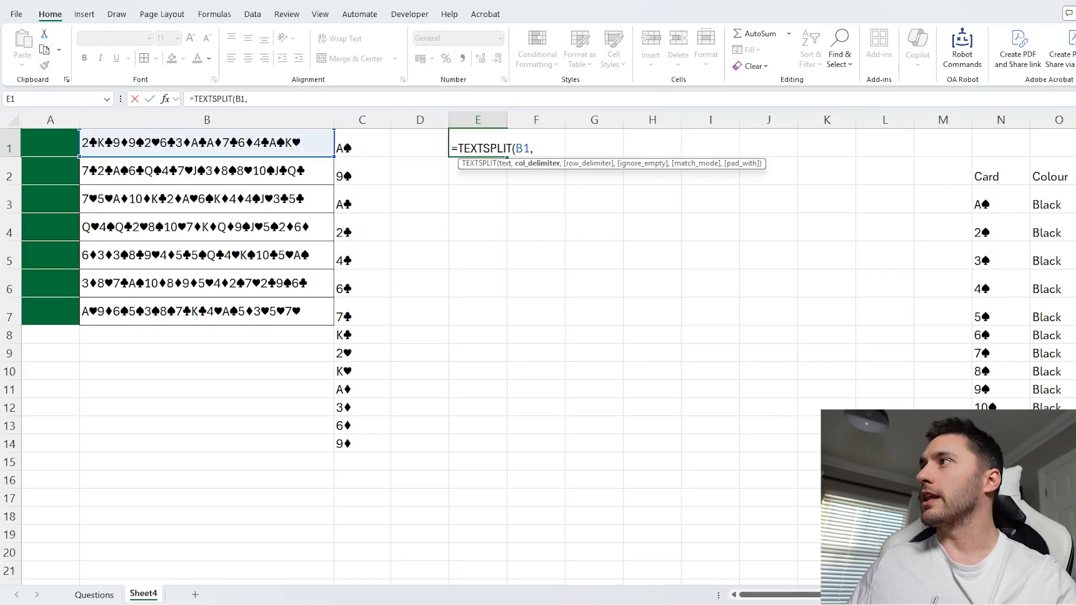
{"action": "left_click_drag", "start_coordinate": [1075, 201], "coordinate": [1075, 256]}
{"action": "key", "text": "ctrl+shift+Down"}
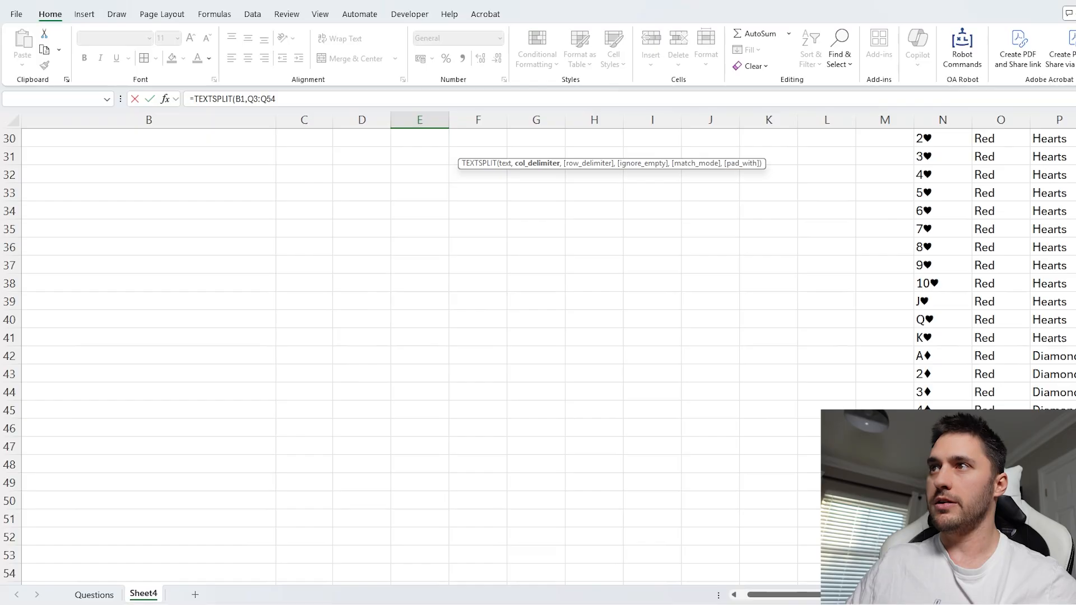
{"action": "key", "text": "Return"}
{"action": "scroll", "coordinate": [483, 151], "scroll_direction": "up", "scroll_amount": 1}
{"action": "left_click", "coordinate": [428, 141]}
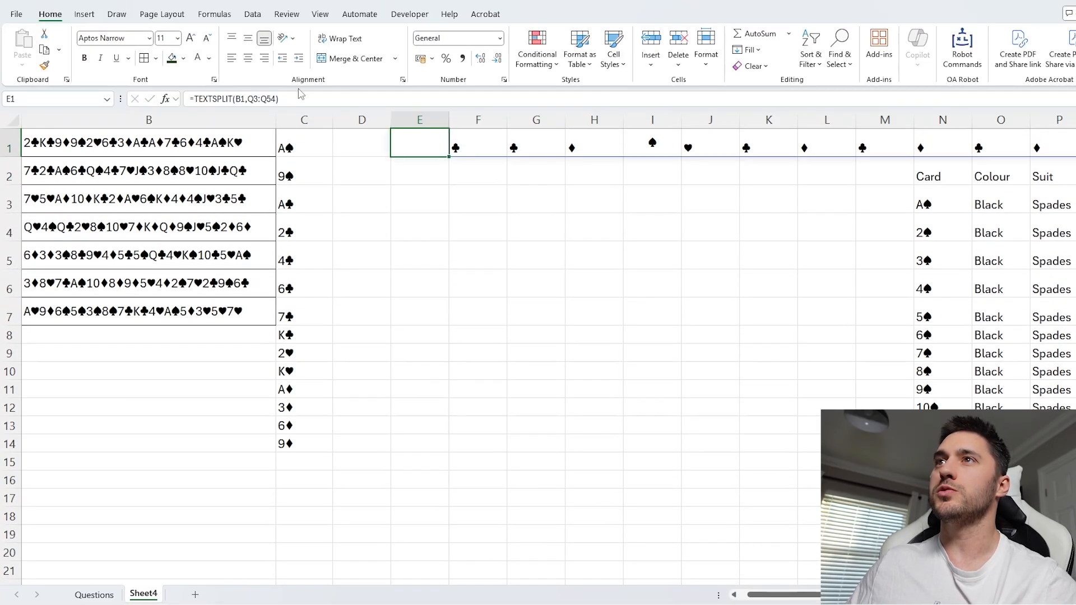
Make the E1 split ignore empty values, extending the formula to =TEXTSPLIT(B1,Q3:Q54,,1).
{"action": "left_click", "coordinate": [198, 98]}
{"action": "key", "text": "End"}
{"action": "key", "text": "Left"}
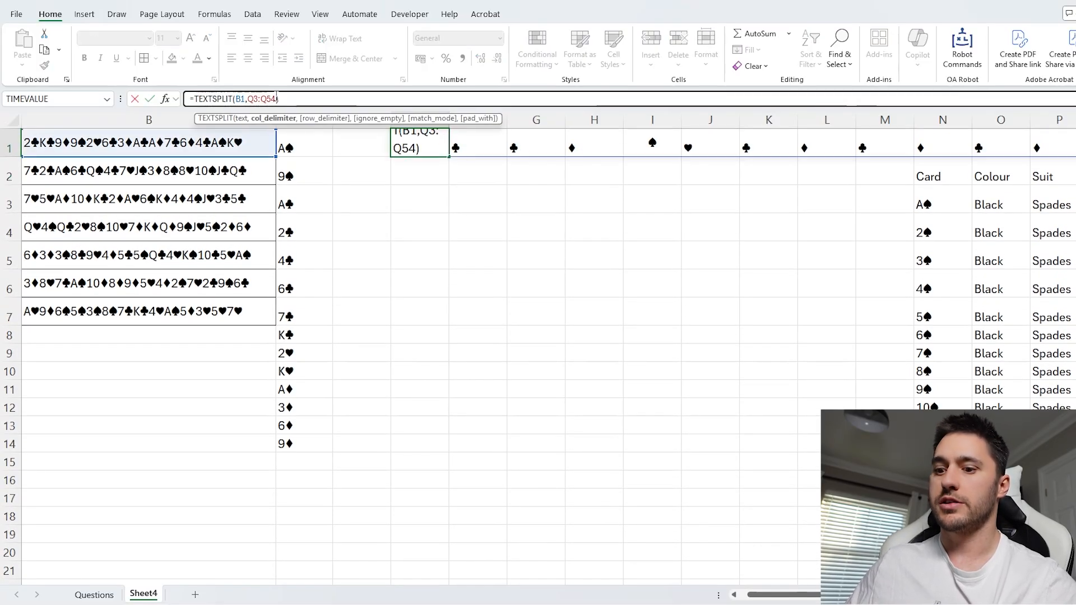
{"action": "type", "text": ",,1"}
Reduce the split to unique suits by column with =UNIQUE(TEXTSPLIT(B1,Q3:Q54,,1),1), and move the formula from E1 to F1.
{"action": "left_click", "coordinate": [196, 99]}
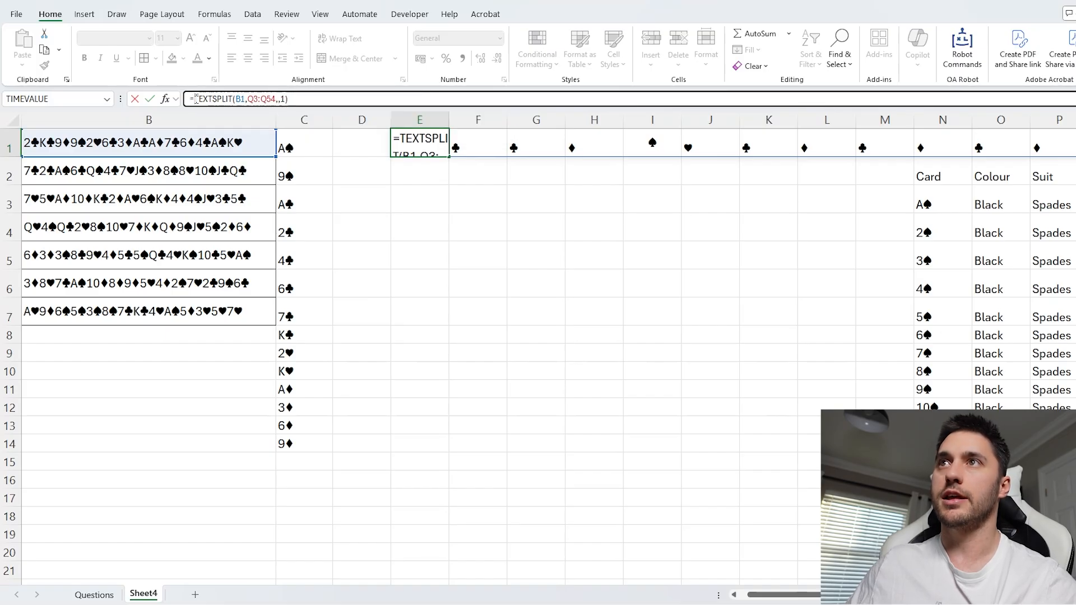
{"action": "type", "text": "UNICHAR("}
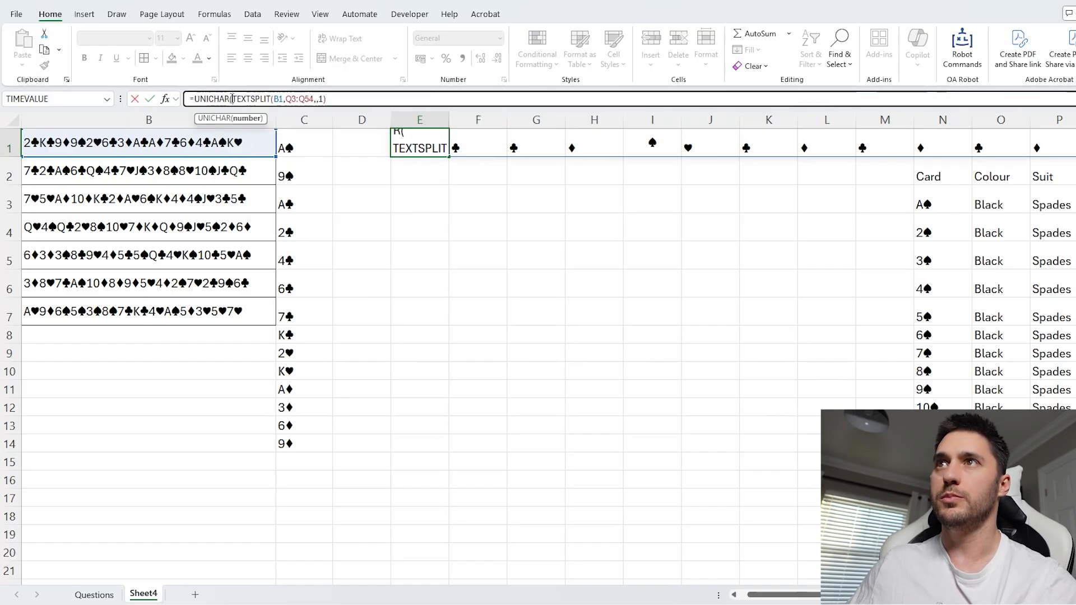
{"action": "left_click_drag", "start_coordinate": [232, 99], "coordinate": [218, 98]}
{"action": "key", "text": "BackSpace"}
{"action": "key", "text": "BackSpace"}
{"action": "type", "text": "QUE"}
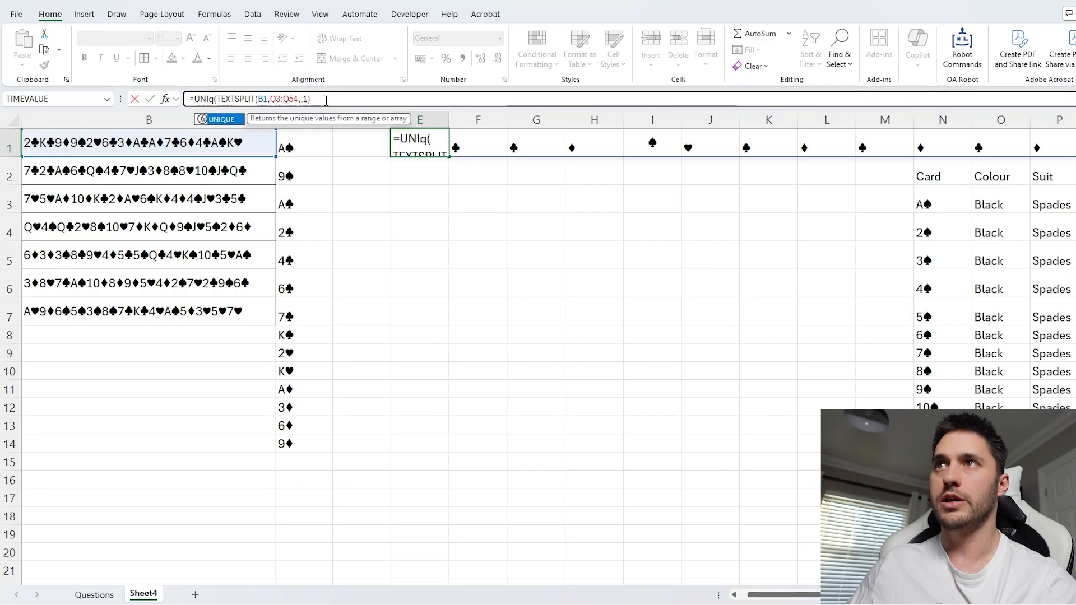
{"action": "left_click", "coordinate": [343, 99]}
{"action": "type", "text": ",1)"}
{"action": "key", "text": "Return"}
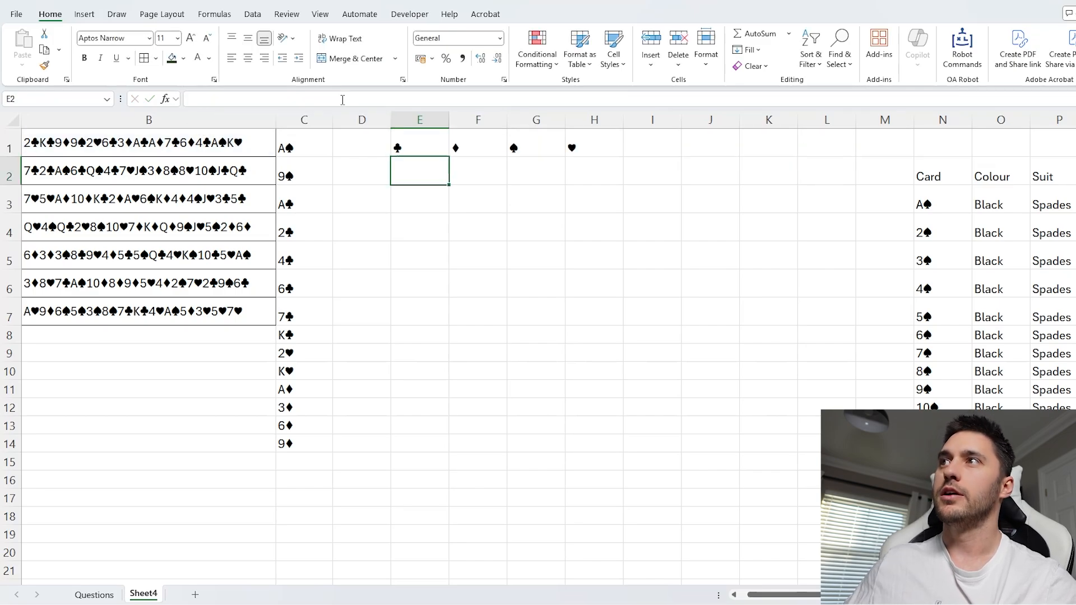
{"action": "left_click", "coordinate": [416, 147]}
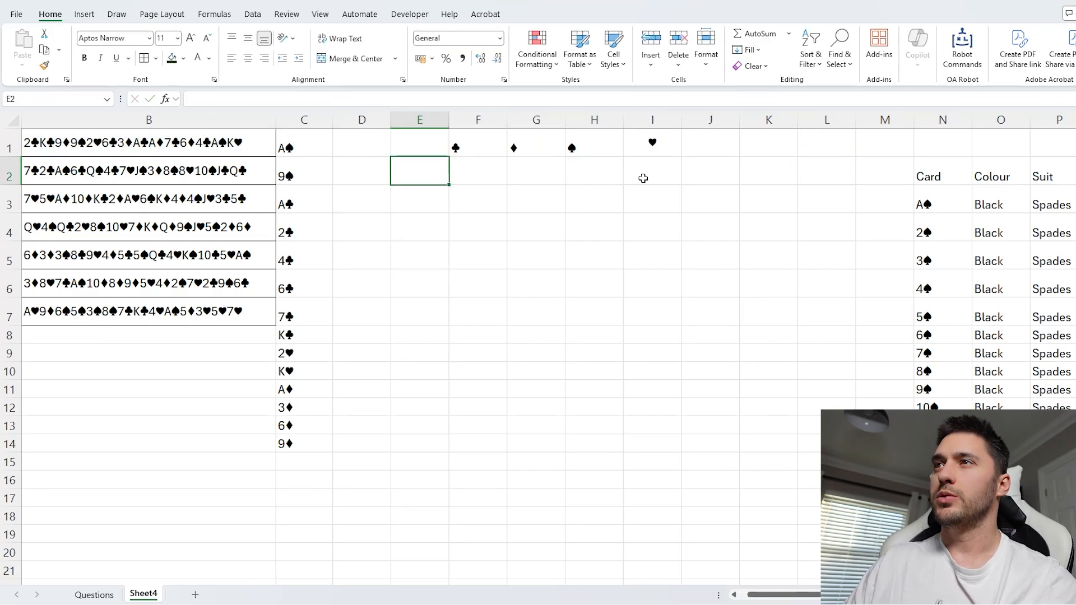
List the card numbers down column E by entering =Q3:Q15 in E2.
{"action": "type", "text": "="}
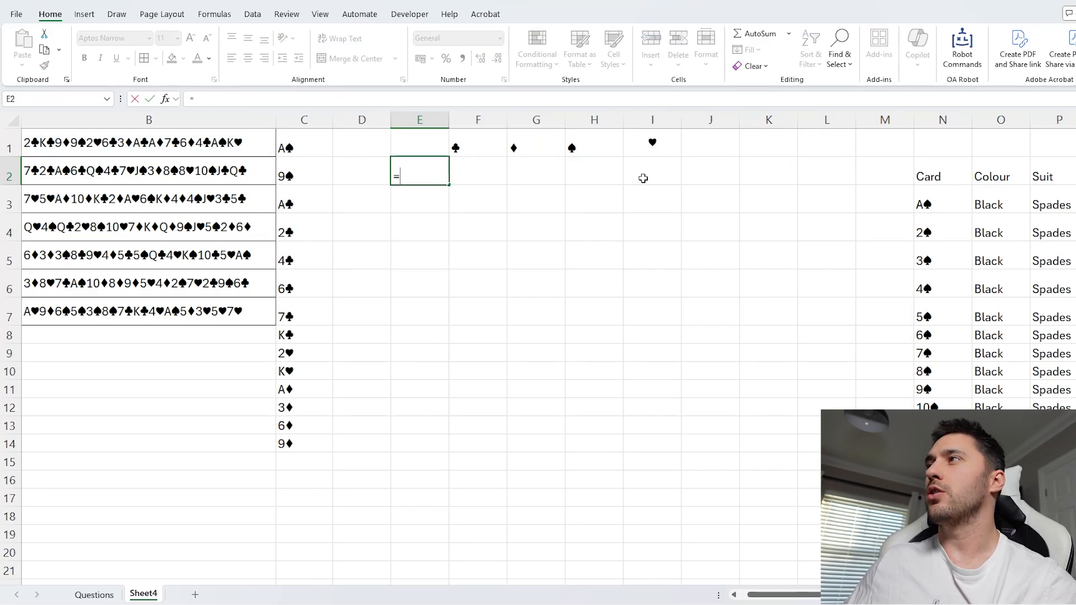
{"action": "type", "text": "Q3:Q14"}
{"action": "key", "text": "BackSpace"}
{"action": "type", "text": "5"}
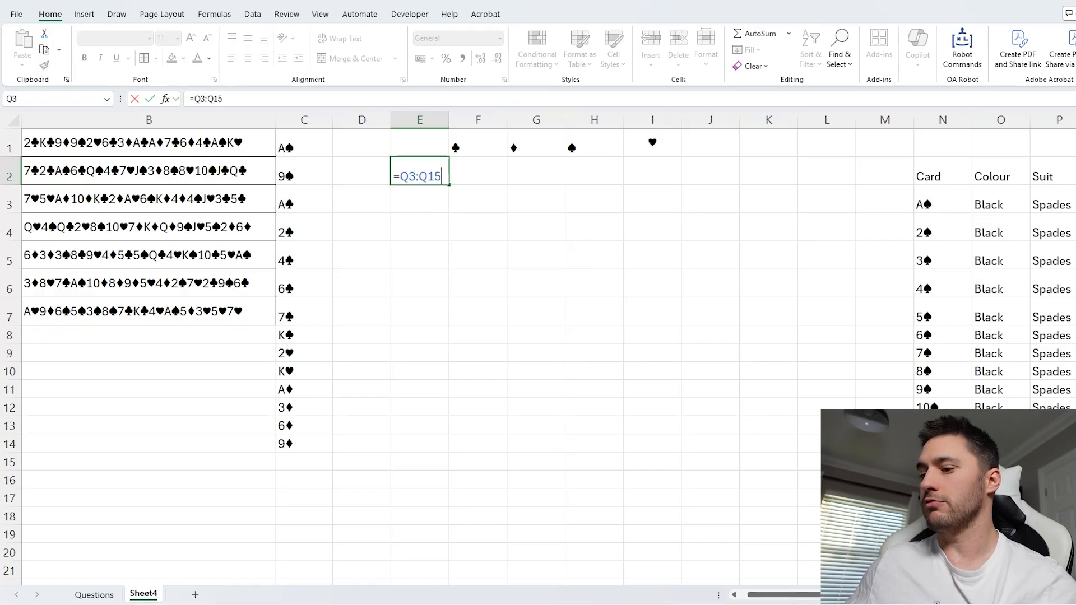
{"action": "key", "text": "Return"}
Combine every card number with every suit by entering =E2#&F1# in F2, and check the resulting grid.
{"action": "left_click", "coordinate": [492, 180]}
{"action": "type", "text": "="}
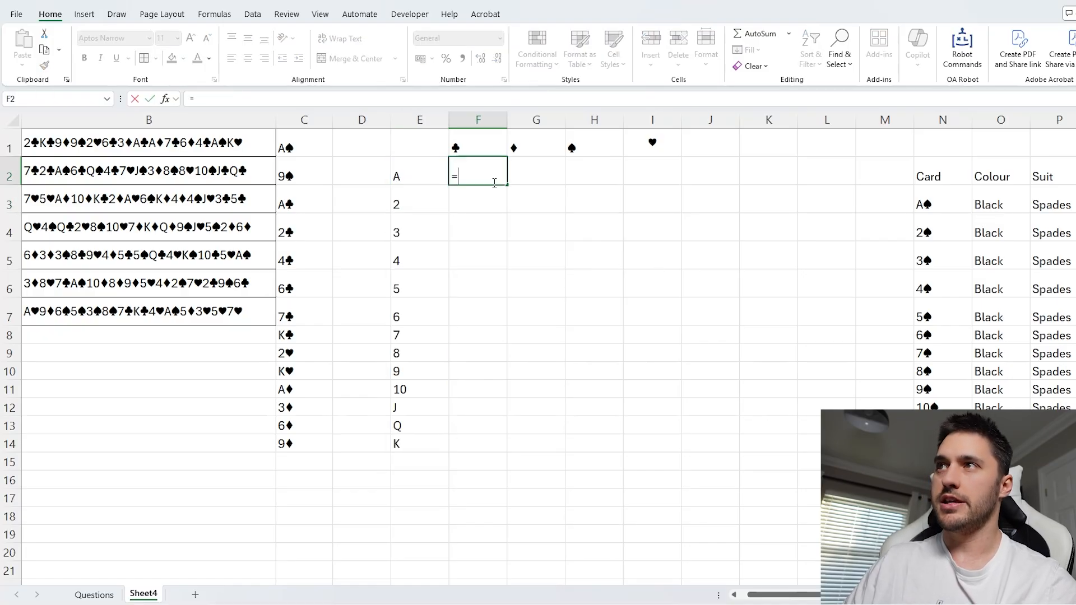
{"action": "type", "text": "E2#&"}
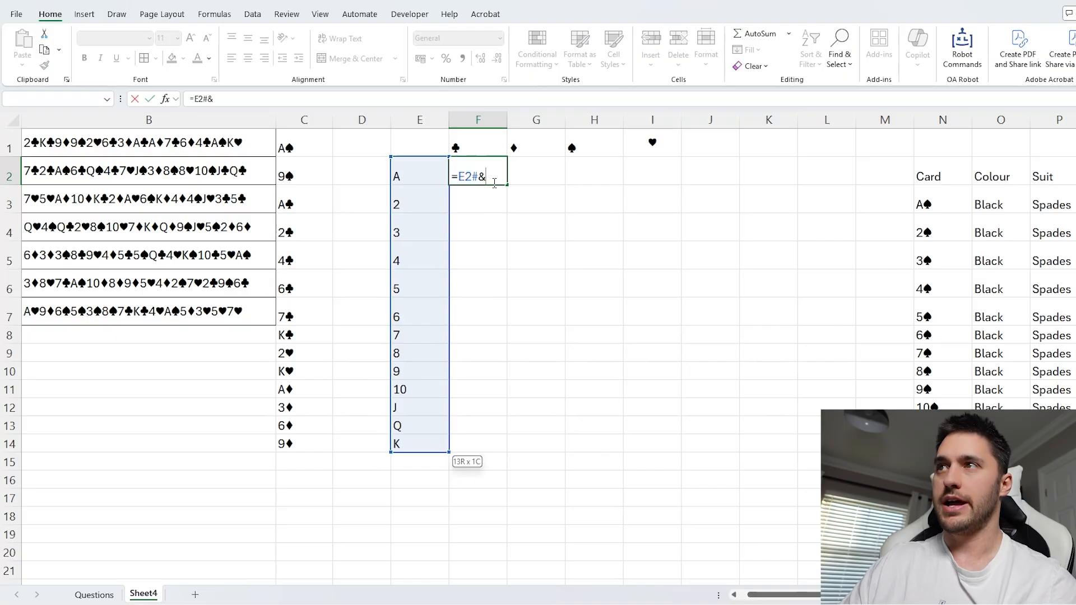
{"action": "type", "text": "F1#"}
{"action": "key", "text": "Return"}
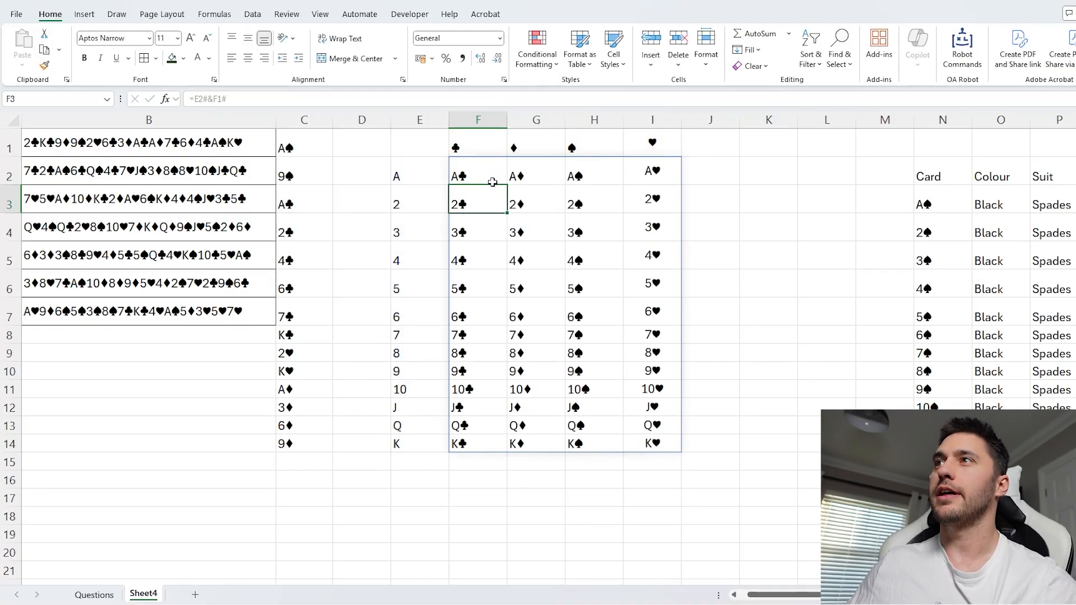
{"action": "left_click_drag", "start_coordinate": [492, 183], "coordinate": [654, 444]}
Stack the card grid into a single column by entering =TOCOL(F2#) in F17, and look through the list.
{"action": "left_click", "coordinate": [479, 495]}
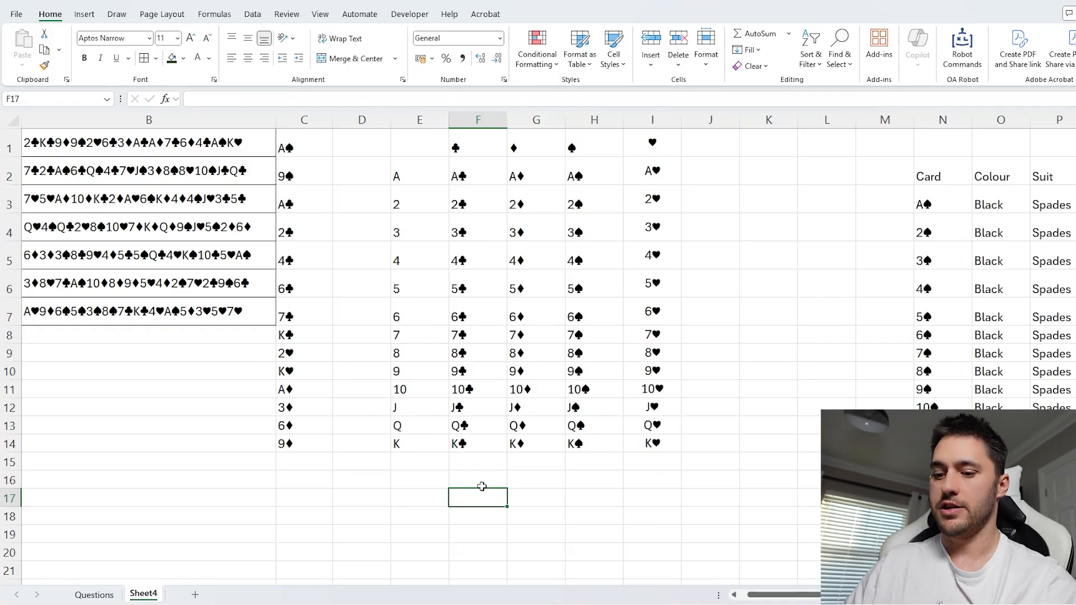
{"action": "type", "text": "=tocol"}
{"action": "key", "text": "Tab"}
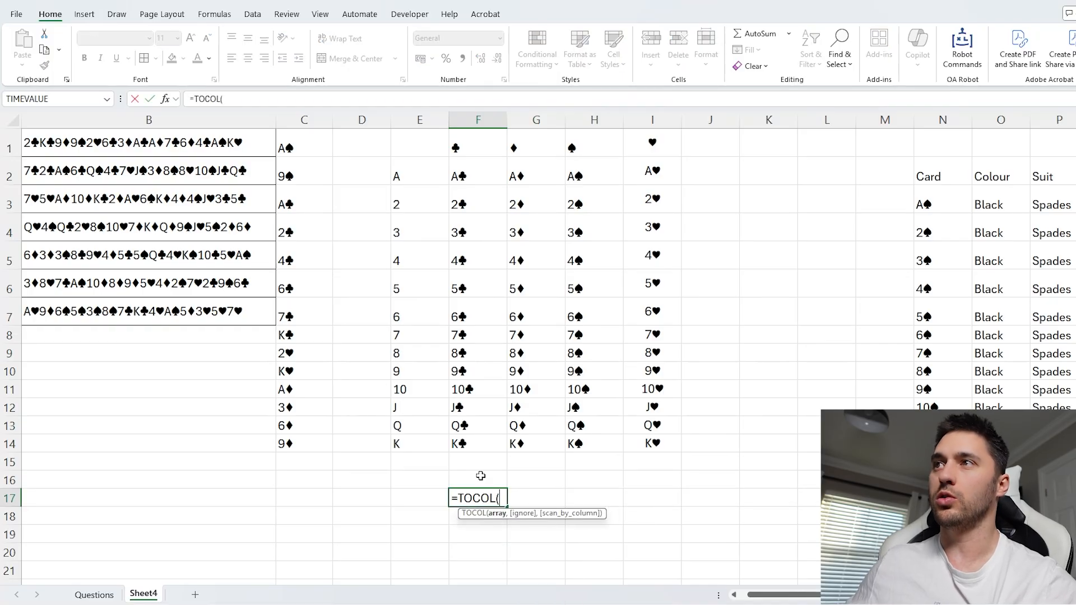
{"action": "left_click", "coordinate": [479, 173]}
{"action": "key", "text": "Return"}
{"action": "scroll", "coordinate": [502, 311], "scroll_direction": "down", "scroll_amount": 5}
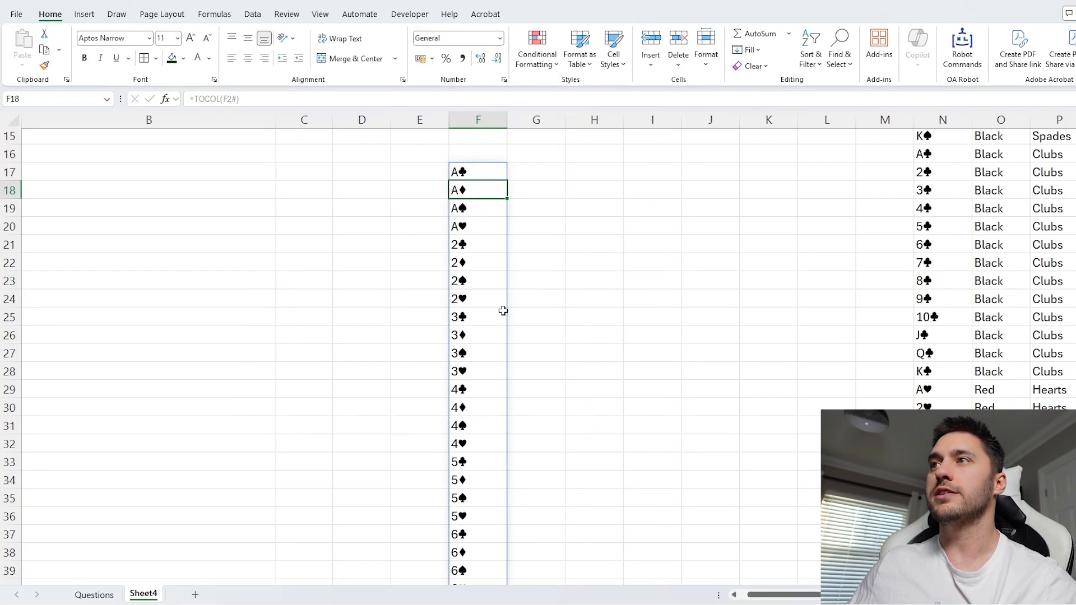
{"action": "left_click_drag", "start_coordinate": [476, 176], "coordinate": [480, 496]}
{"action": "scroll", "coordinate": [486, 446], "scroll_direction": "down", "scroll_amount": 5}
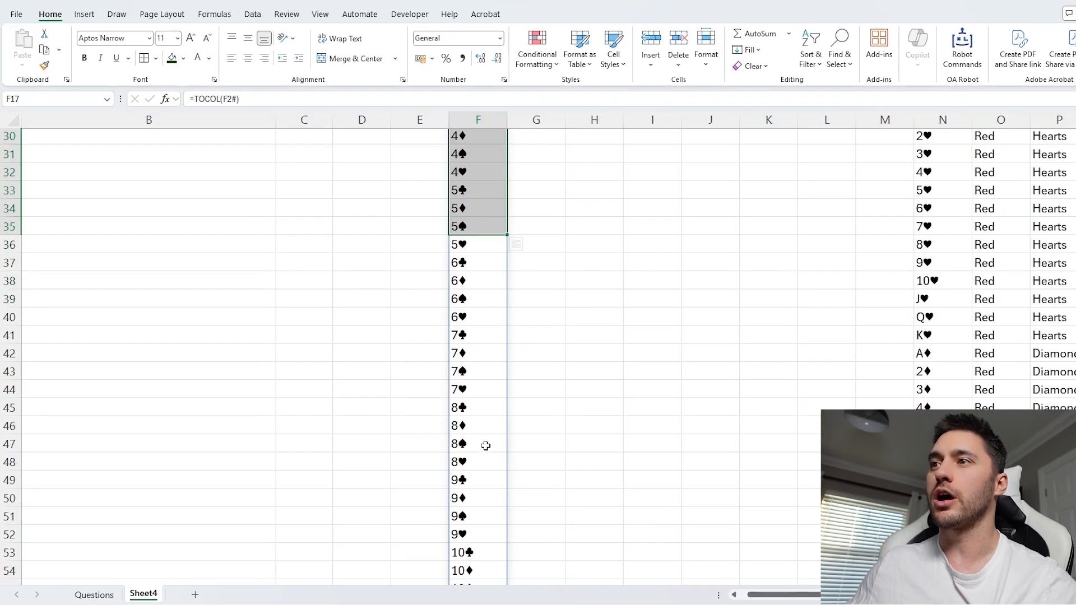
{"action": "scroll", "coordinate": [486, 446], "scroll_direction": "down", "scroll_amount": 4}
{"action": "scroll", "coordinate": [486, 445], "scroll_direction": "up", "scroll_amount": 14}
Examine the suit symbols in F1:I1 one by one and the UNIQUE formula that produces them.
{"action": "left_click", "coordinate": [472, 146]}
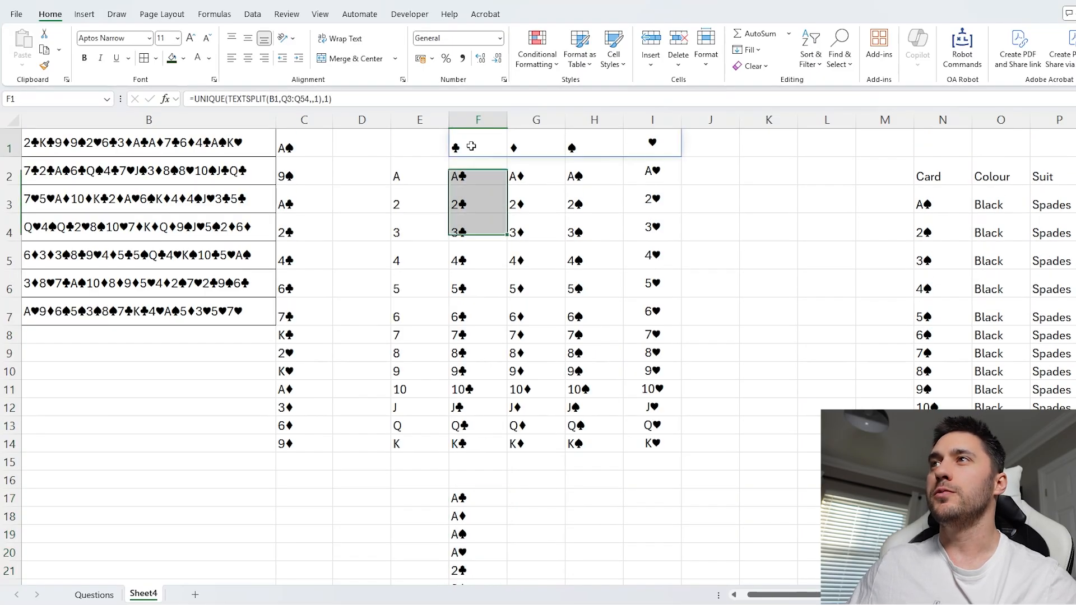
{"action": "left_click_drag", "start_coordinate": [533, 146], "coordinate": [627, 149]}
{"action": "left_click", "coordinate": [552, 144]}
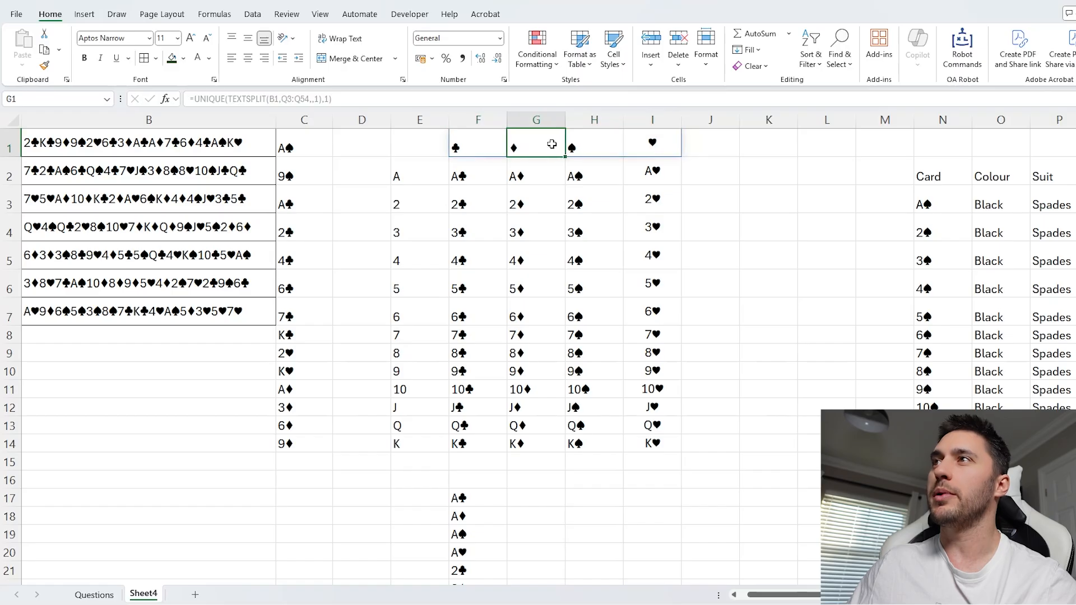
{"action": "left_click", "coordinate": [585, 144]}
{"action": "left_click", "coordinate": [636, 144]}
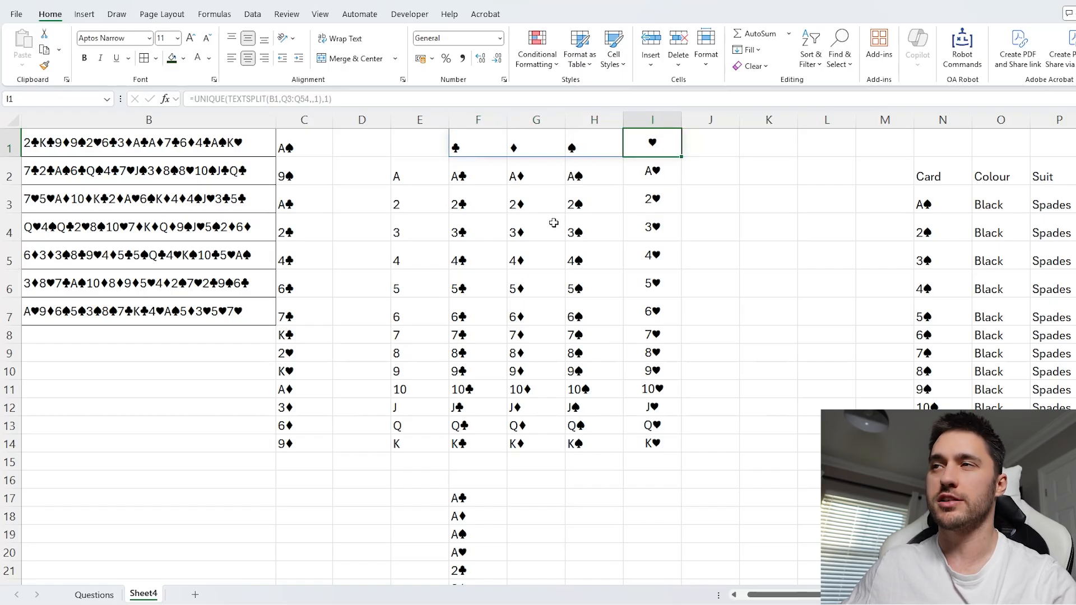
{"action": "left_click", "coordinate": [467, 146]}
{"action": "left_click", "coordinate": [530, 140]}
{"action": "left_click", "coordinate": [575, 144]}
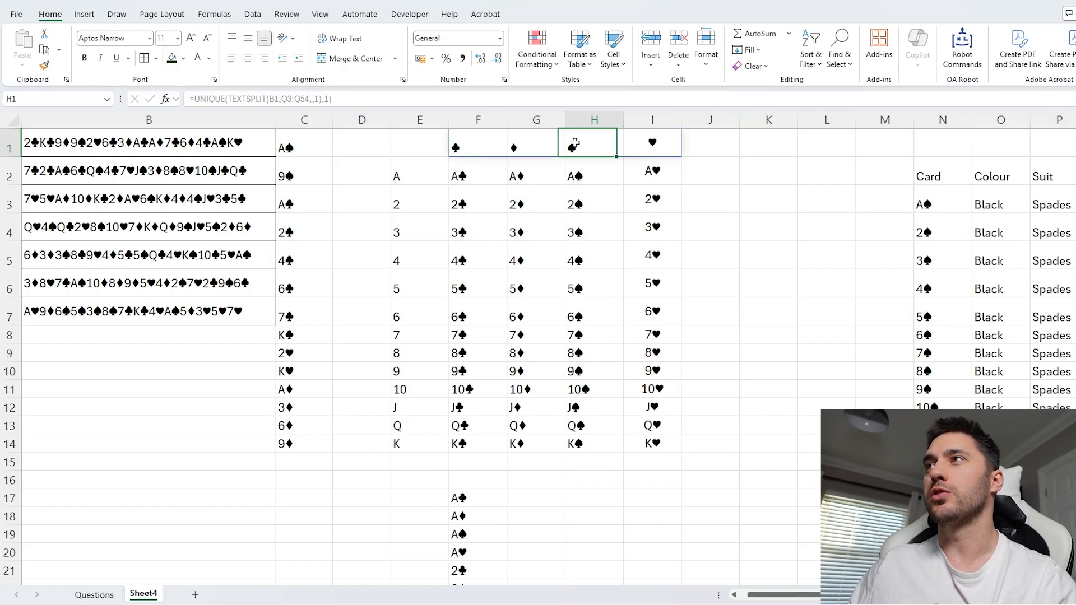
{"action": "left_click", "coordinate": [635, 146]}
Review how the numbers in E2:E14 pair with the suits in the grid and feed the stacked list from F17.
{"action": "left_click_drag", "start_coordinate": [426, 183], "coordinate": [423, 435]}
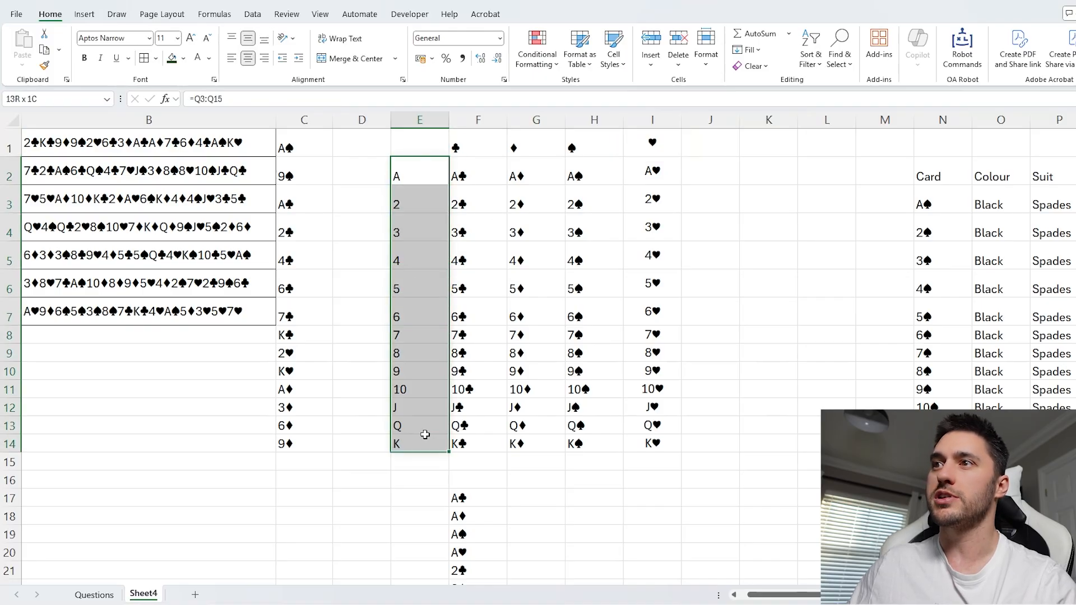
{"action": "left_click", "coordinate": [478, 171]}
{"action": "left_click", "coordinate": [536, 173]}
{"action": "left_click", "coordinate": [594, 173]}
{"action": "left_click", "coordinate": [636, 173]}
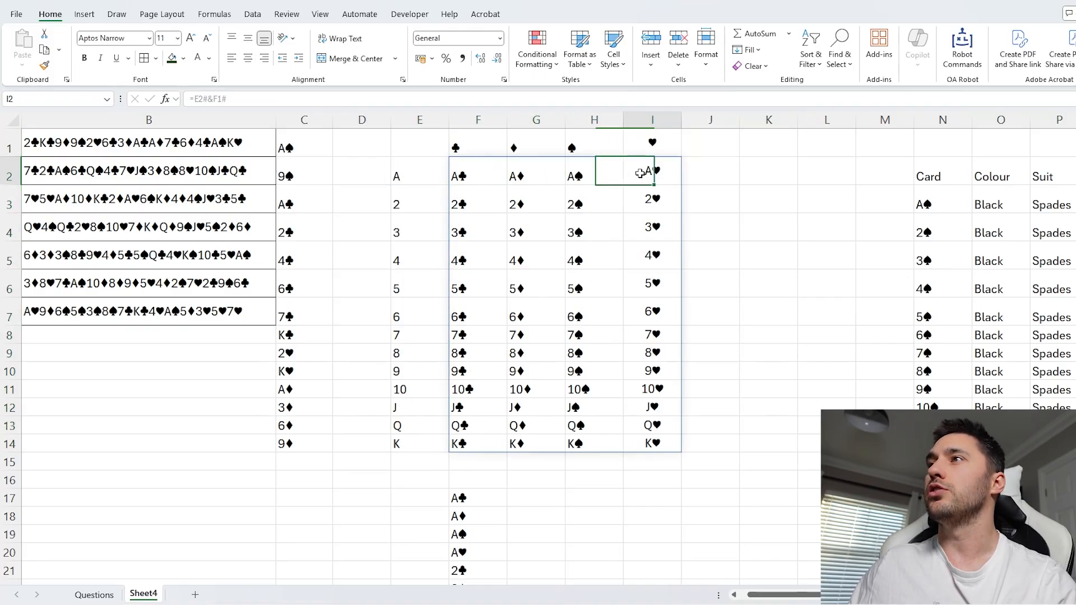
{"action": "left_click", "coordinate": [458, 173]}
{"action": "scroll", "coordinate": [488, 498], "scroll_direction": "down", "scroll_amount": 1}
{"action": "scroll", "coordinate": [488, 497], "scroll_direction": "down", "scroll_amount": 1}
{"action": "left_click_drag", "start_coordinate": [465, 444], "coordinate": [473, 512]}
{"action": "scroll", "coordinate": [497, 505], "scroll_direction": "up", "scroll_amount": 2}
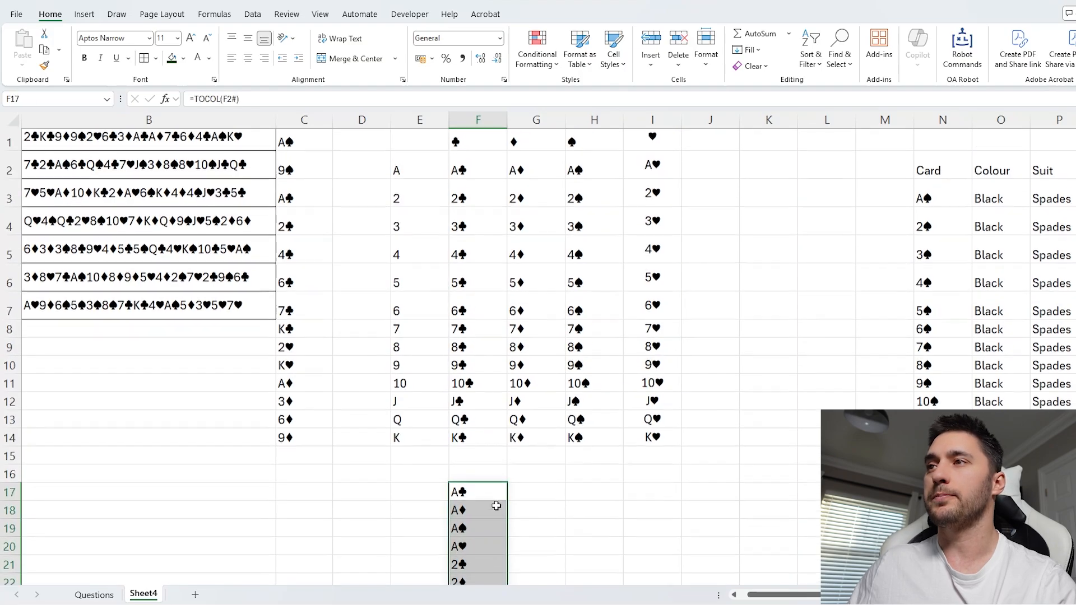
Look over the card list in column N and clear the helper formulas from columns E to I.
{"action": "left_click", "coordinate": [943, 119]}
{"action": "scroll", "coordinate": [942, 247], "scroll_direction": "down", "scroll_amount": 4}
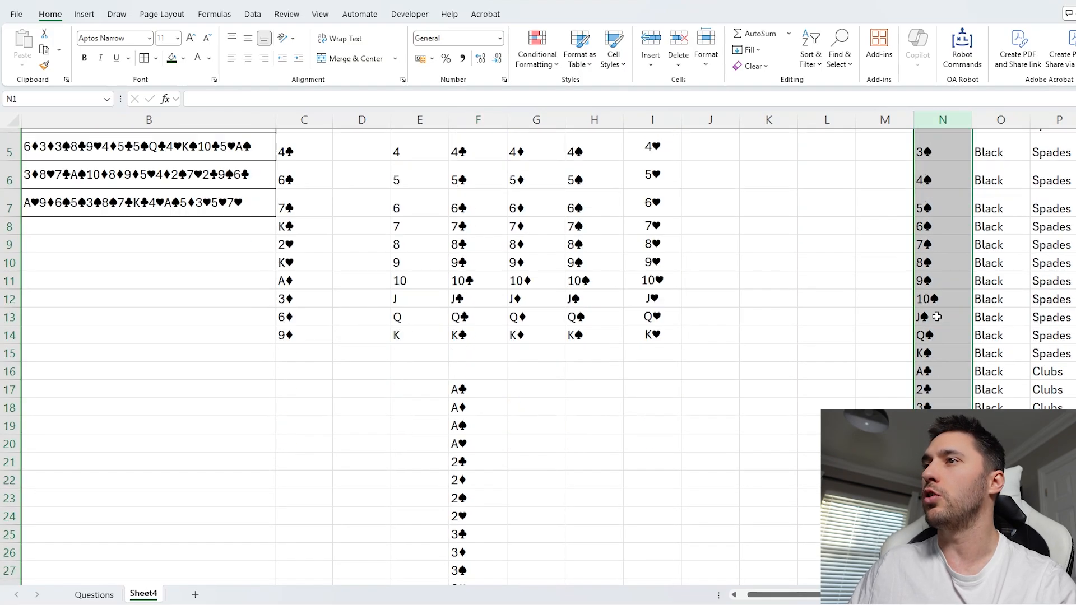
{"action": "scroll", "coordinate": [939, 316], "scroll_direction": "up", "scroll_amount": 4}
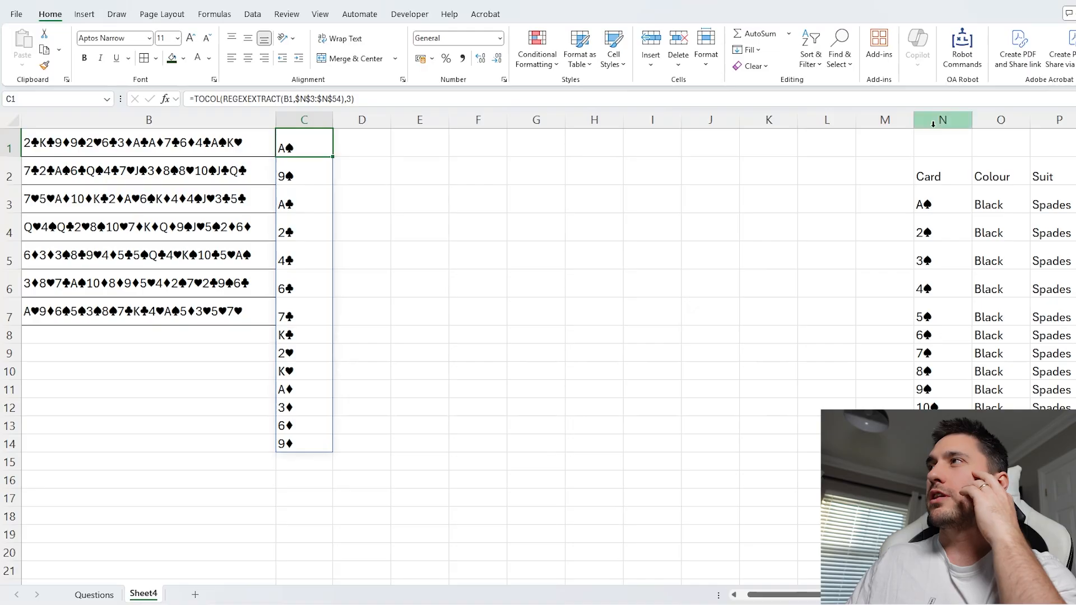
Look over the card details table columns and the TOCOL and REGEXEXTRACT formula in C1.
{"action": "left_click_drag", "start_coordinate": [940, 121], "coordinate": [1072, 124]}
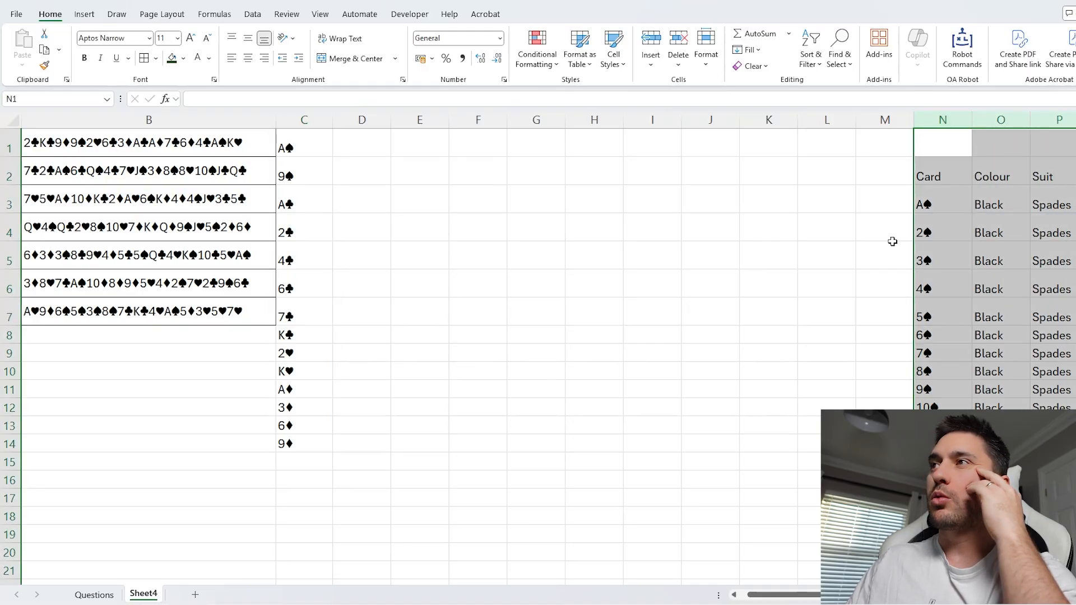
{"action": "left_click", "coordinate": [722, 235]}
{"action": "left_click_drag", "start_coordinate": [410, 175], "coordinate": [632, 519]}
{"action": "left_click", "coordinate": [309, 148]}
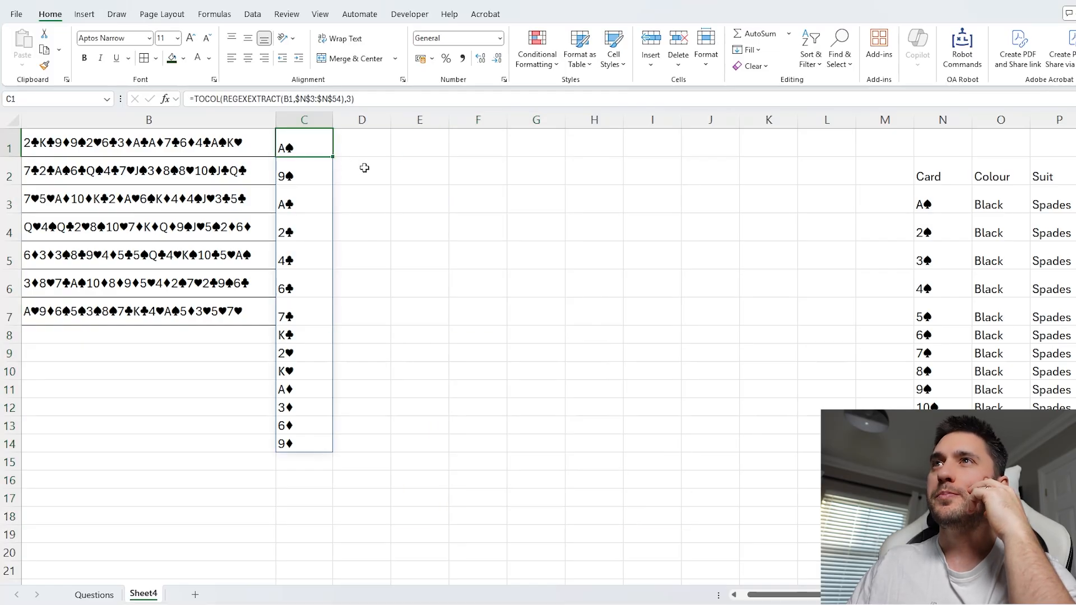
{"action": "scroll", "coordinate": [539, 220], "scroll_direction": "left", "scroll_amount": 1}
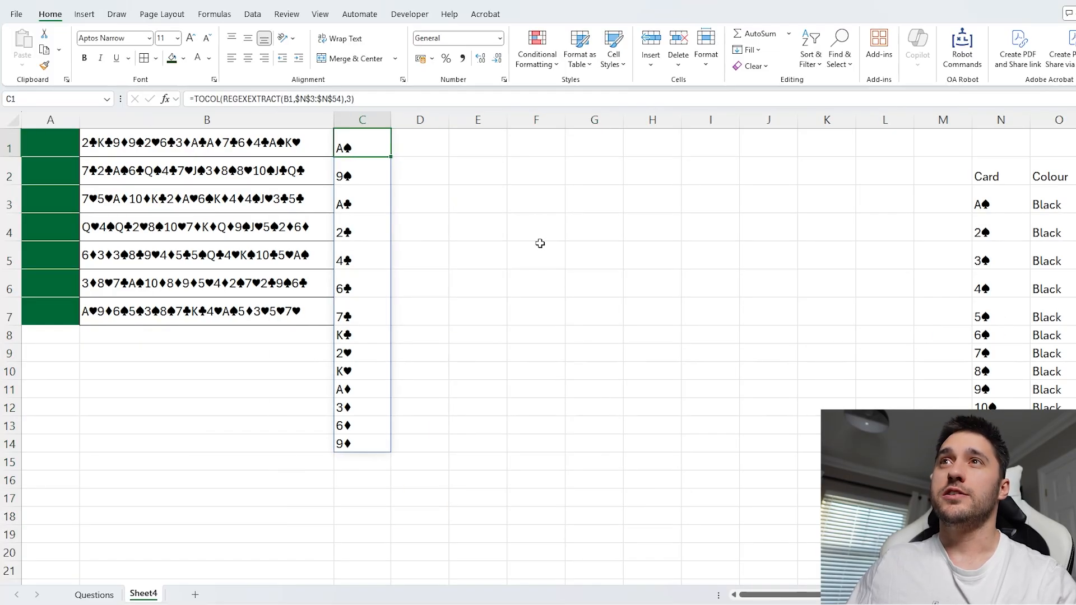
Look over the card details table in columns N to S and the empty area where the helper grid stood.
{"action": "scroll", "coordinate": [878, 194], "scroll_direction": "right", "scroll_amount": 2}
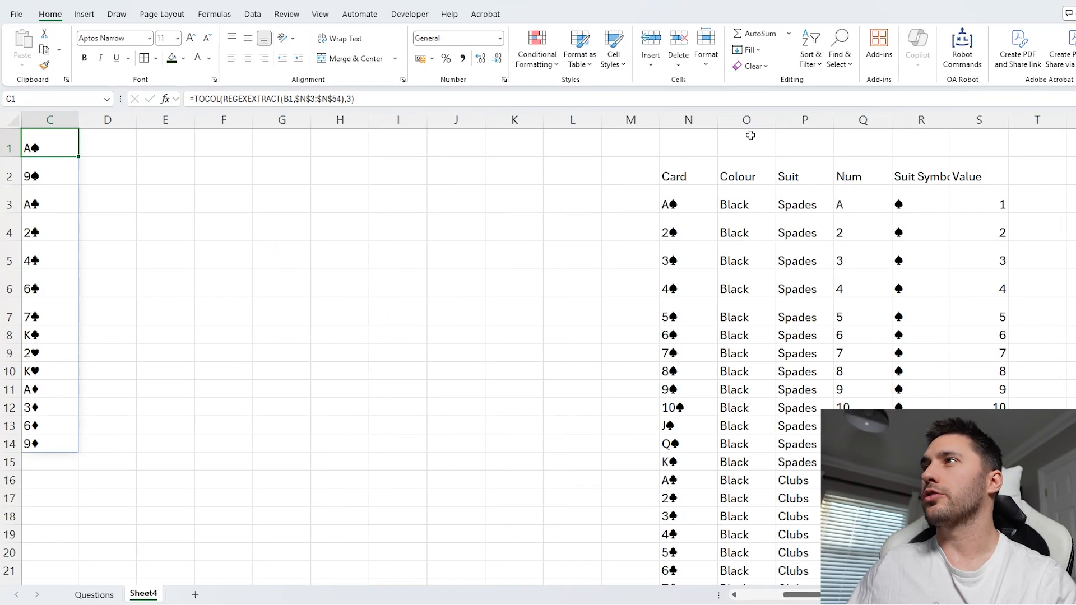
{"action": "left_click_drag", "start_coordinate": [689, 120], "coordinate": [981, 134]}
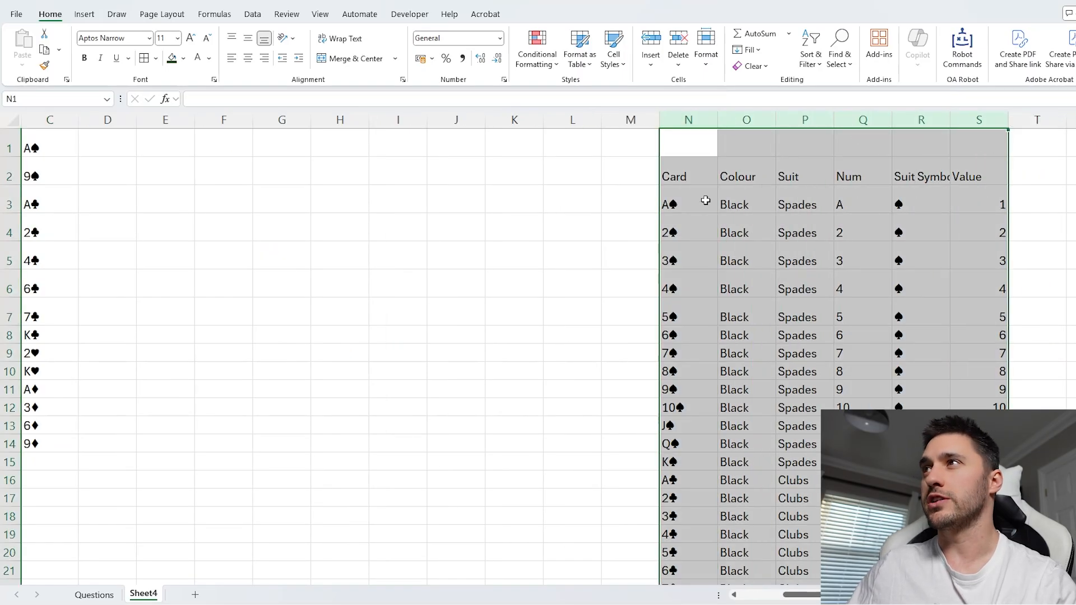
{"action": "left_click_drag", "start_coordinate": [704, 202], "coordinate": [684, 408]}
{"action": "scroll", "coordinate": [654, 365], "scroll_direction": "left", "scroll_amount": 2}
{"action": "left_click", "coordinate": [536, 255]}
{"action": "left_click_drag", "start_coordinate": [493, 177], "coordinate": [699, 457]}
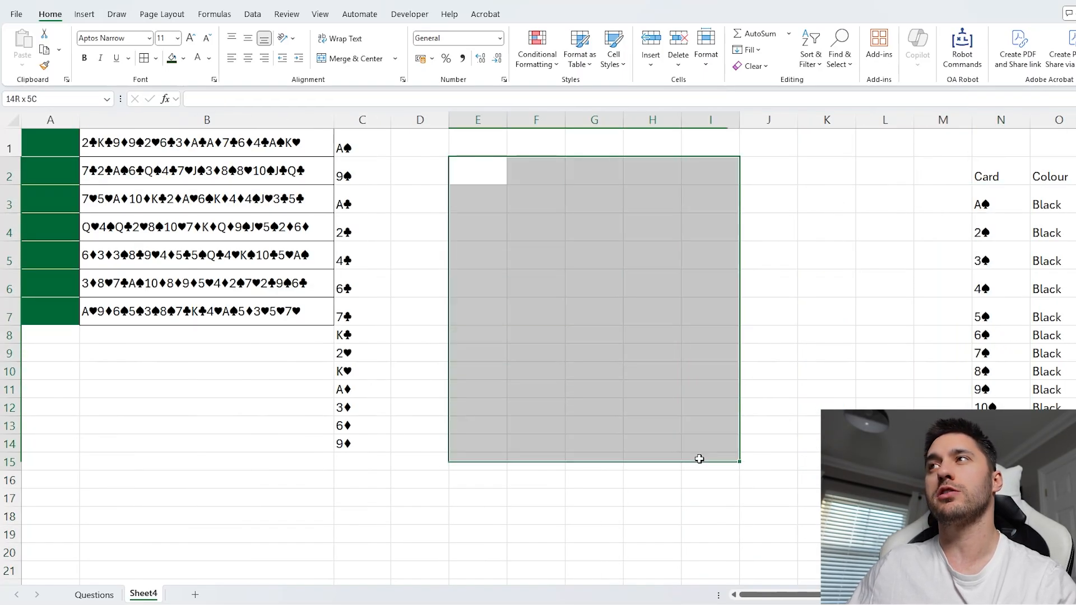
{"action": "left_click", "coordinate": [818, 314]}
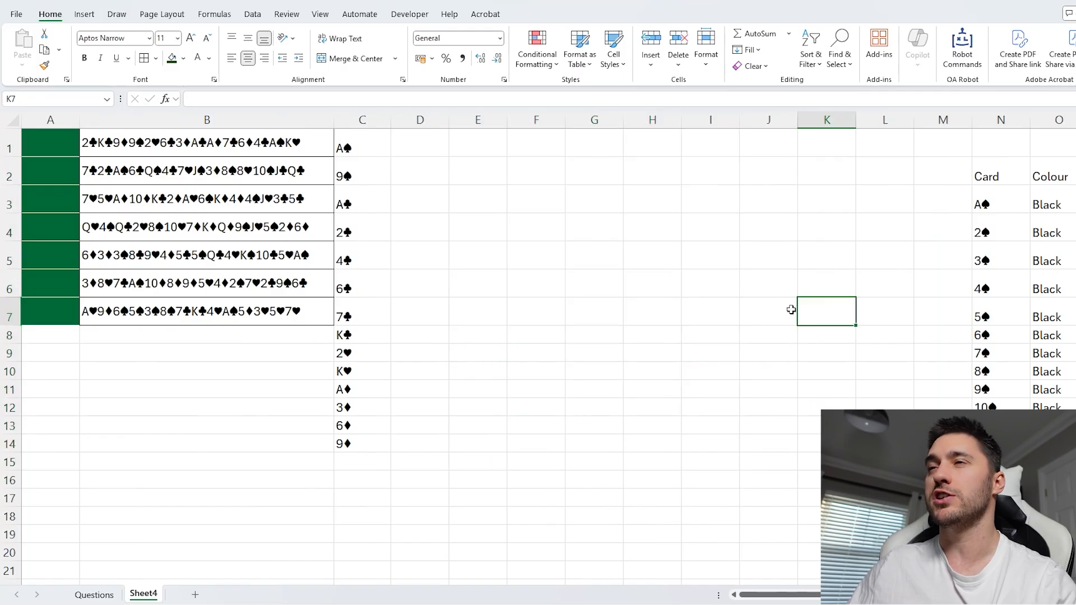
Compare the order of the cards extracted in C1:C14 with the order of the card list in column N.
{"action": "left_click", "coordinate": [383, 147]}
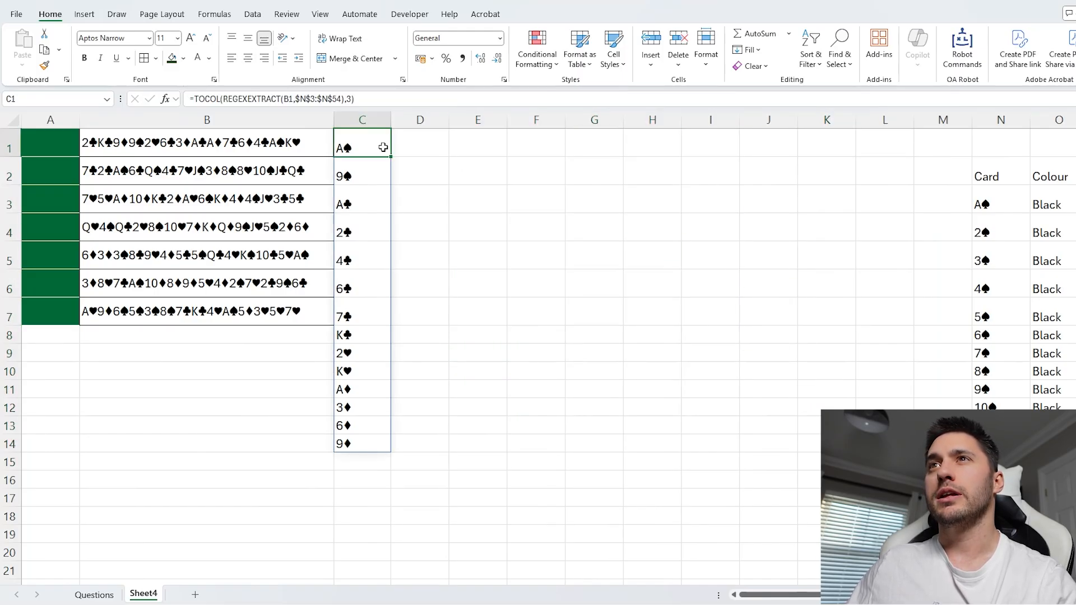
{"action": "left_click_drag", "start_coordinate": [365, 155], "coordinate": [359, 437]}
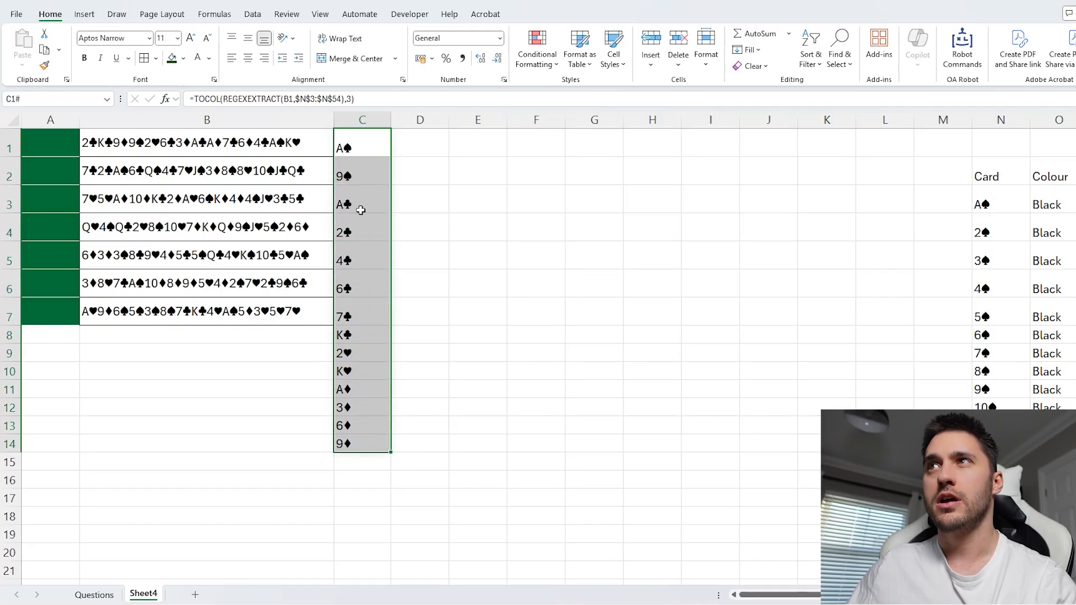
{"action": "left_click", "coordinate": [360, 141]}
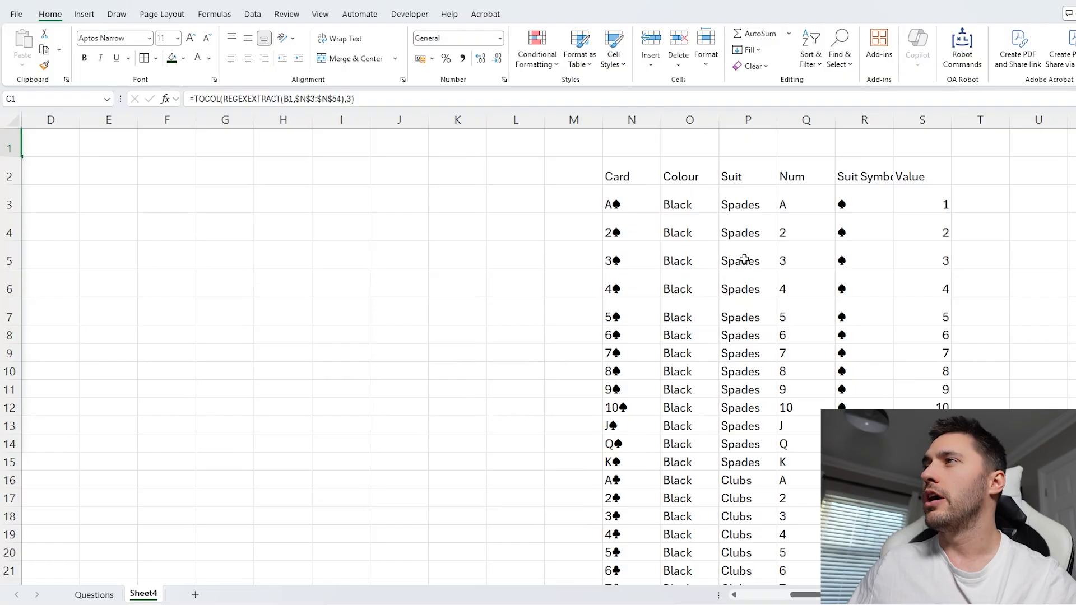
{"action": "scroll", "coordinate": [631, 253], "scroll_direction": "right", "scroll_amount": 3}
{"action": "left_click_drag", "start_coordinate": [630, 203], "coordinate": [639, 464]}
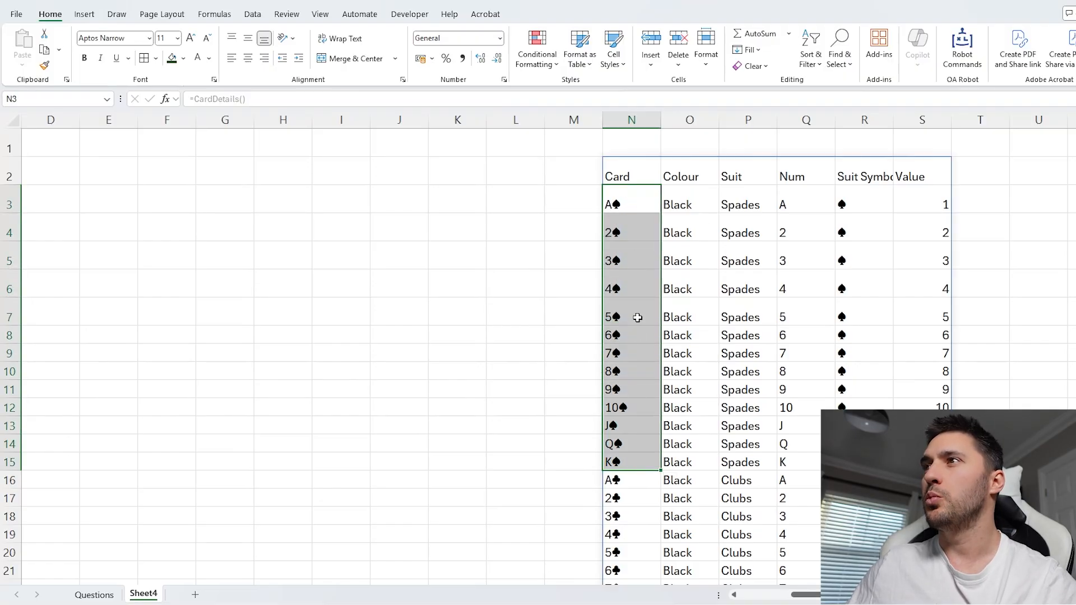
{"action": "scroll", "coordinate": [757, 281], "scroll_direction": "left", "scroll_amount": 3}
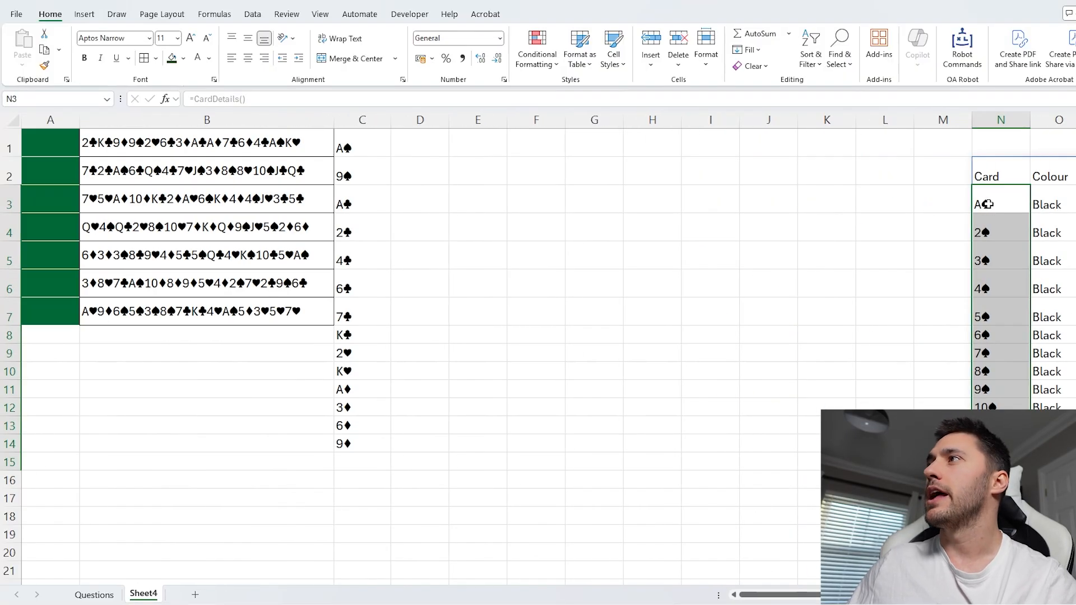
{"action": "left_click_drag", "start_coordinate": [988, 204], "coordinate": [989, 498]}
{"action": "left_click", "coordinate": [363, 140]}
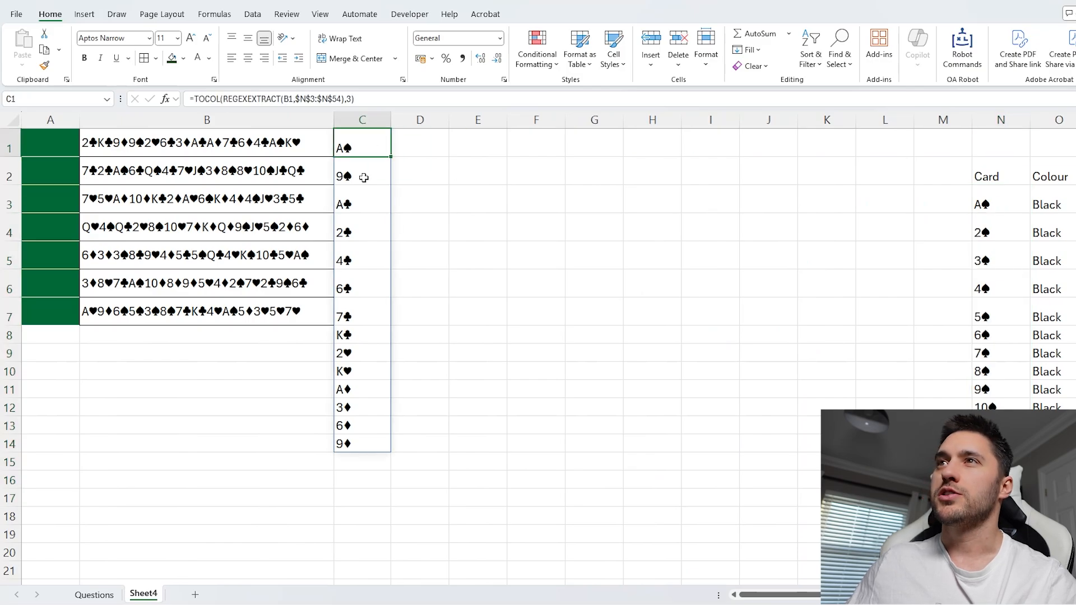
Try joining the extracted cards into one string by wrapping the C1 formula in CONCAT, and undo it.
{"action": "left_click", "coordinate": [199, 99]}
{"action": "type", "text": "conc"}
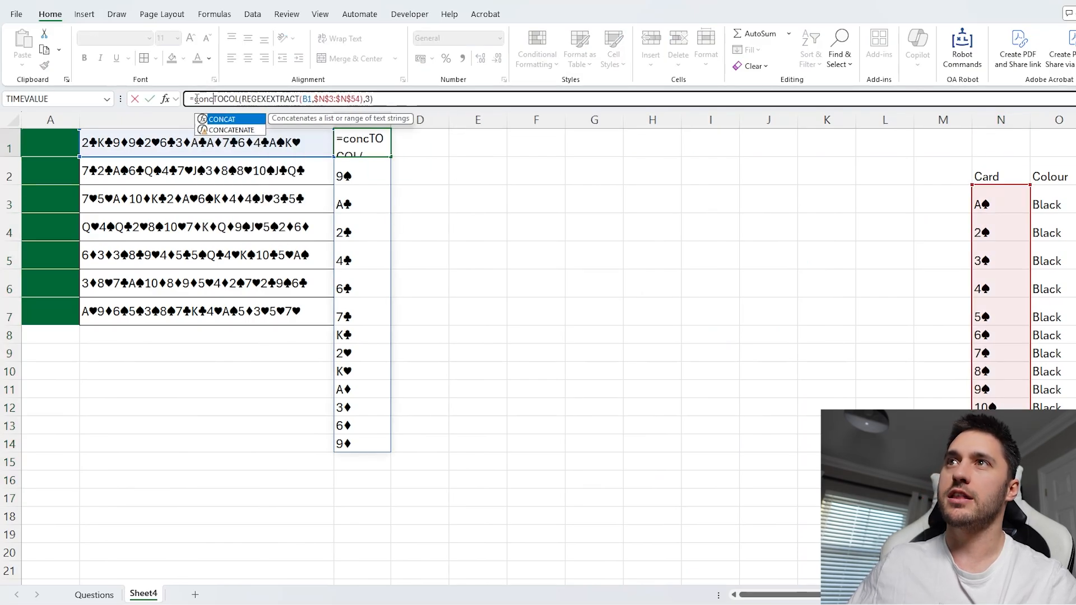
{"action": "key", "text": "Tab"}
{"action": "type", "text": ")"}
{"action": "key", "text": "Return"}
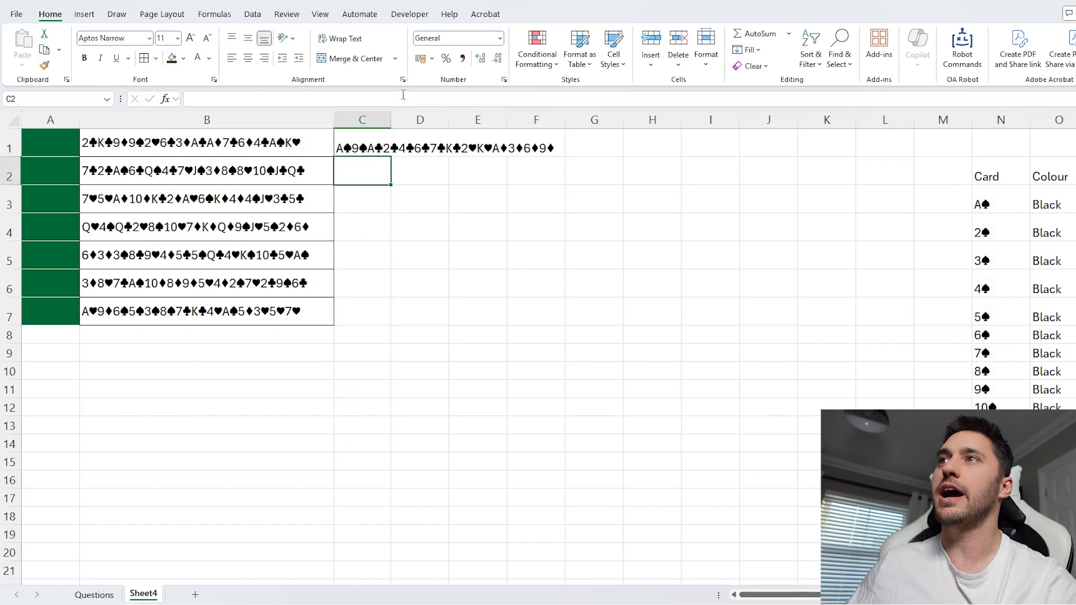
{"action": "left_click", "coordinate": [367, 145]}
{"action": "key", "text": "ctrl+z"}
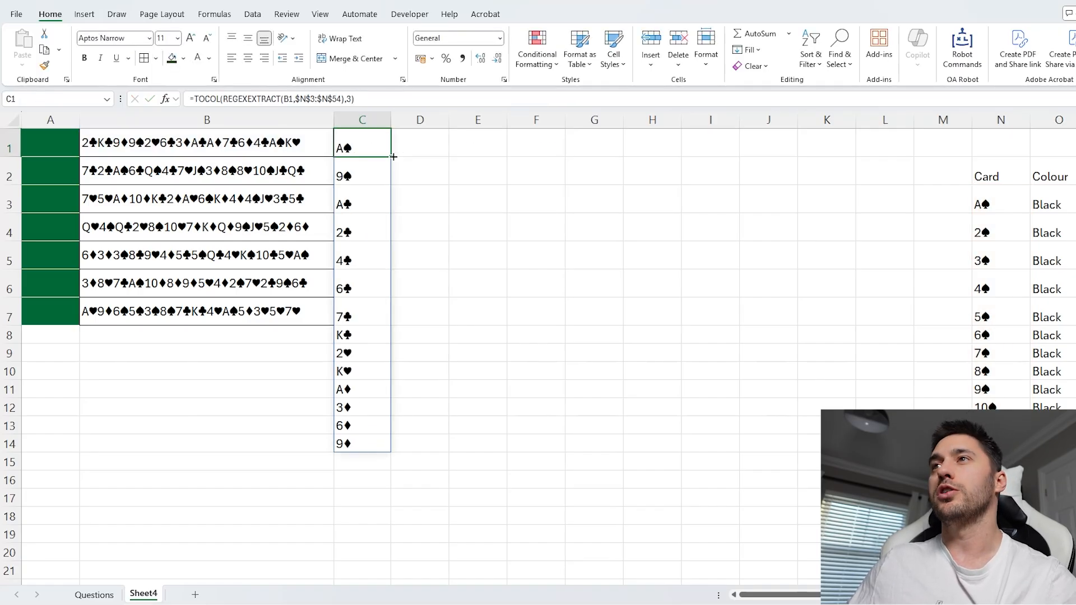
Review individual extracted cards in column C and the empty cells beside them where each hand could spread across its row.
{"action": "left_click", "coordinate": [363, 181]}
{"action": "left_click", "coordinate": [367, 221]}
{"action": "left_click", "coordinate": [365, 284]}
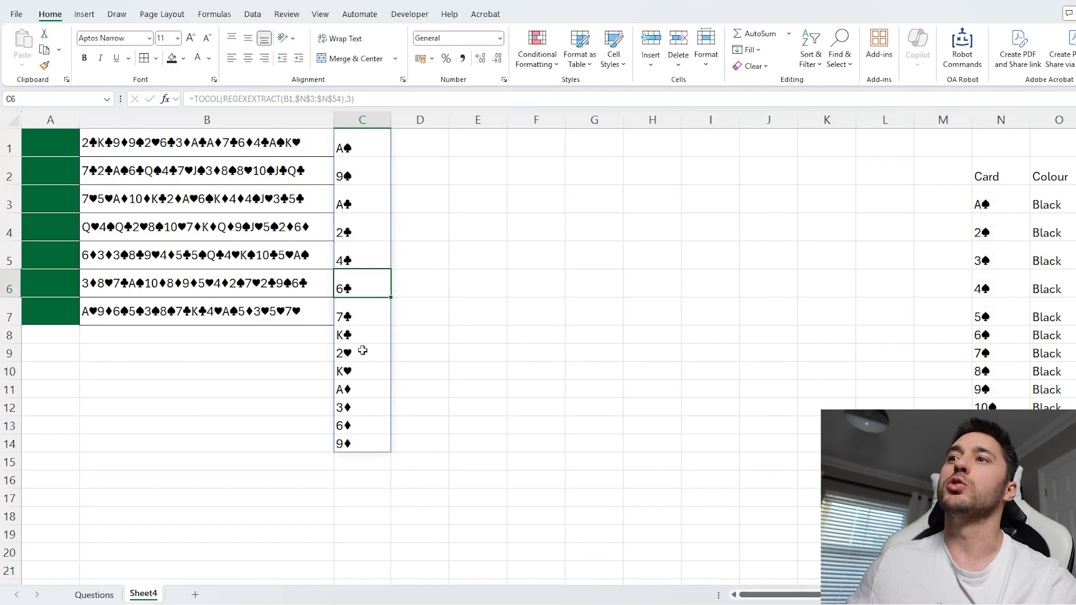
{"action": "left_click", "coordinate": [364, 393]}
{"action": "left_click", "coordinate": [363, 146]}
{"action": "left_click", "coordinate": [421, 144]}
{"action": "left_click_drag", "start_coordinate": [511, 145], "coordinate": [578, 149]}
{"action": "left_click", "coordinate": [386, 175]}
{"action": "left_click_drag", "start_coordinate": [394, 175], "coordinate": [610, 173]}
{"action": "left_click", "coordinate": [373, 195]}
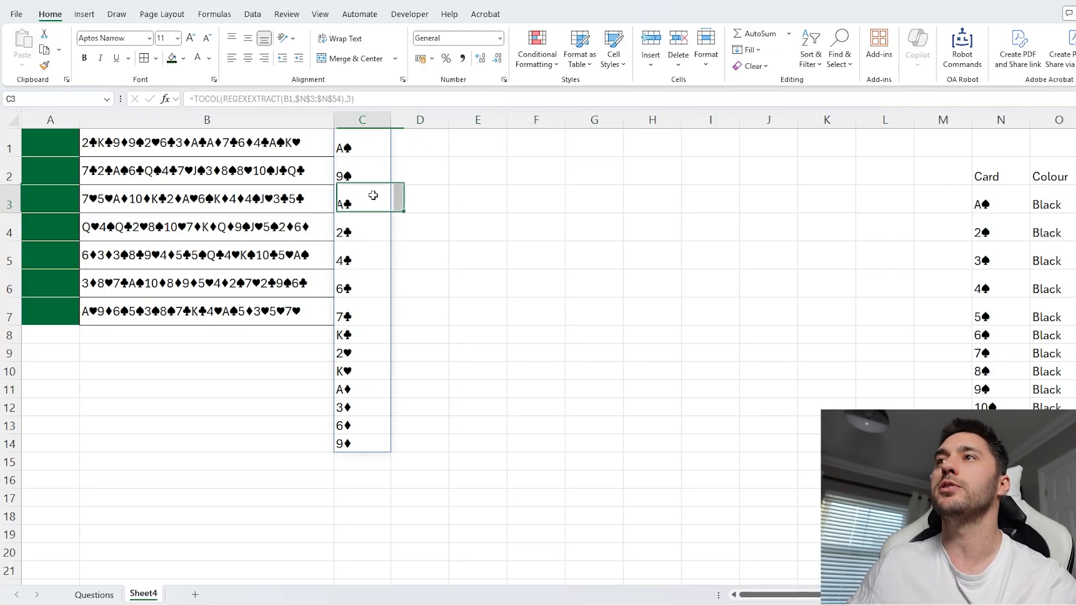
{"action": "left_click", "coordinate": [490, 202]}
{"action": "left_click", "coordinate": [376, 226]}
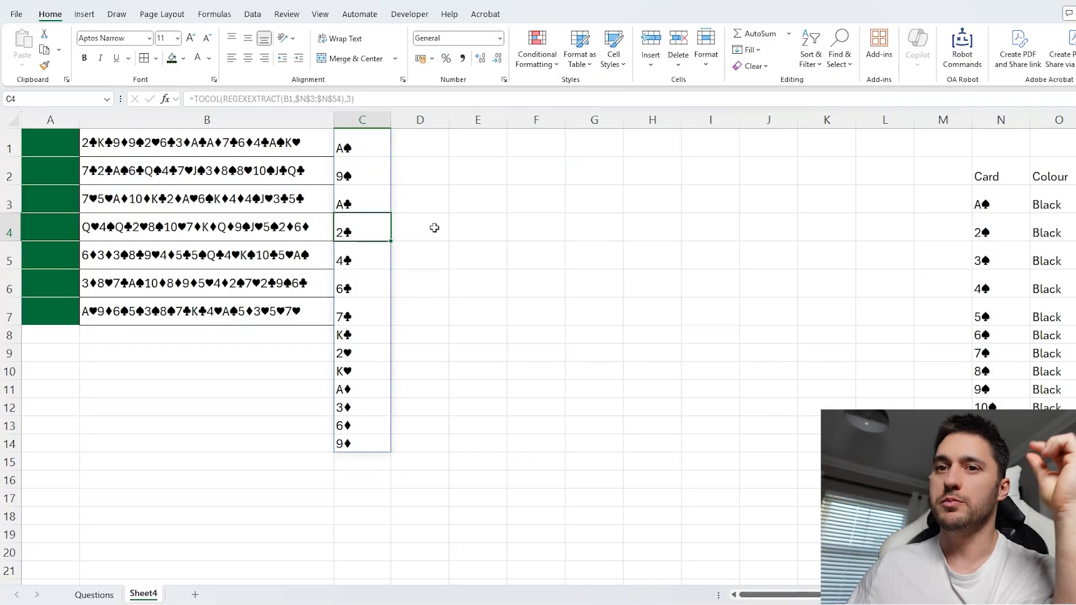
Check the extracted cards in C1:C5 one by one and clear the extraction formula from C1.
{"action": "left_click", "coordinate": [375, 147]}
{"action": "left_click", "coordinate": [365, 169]}
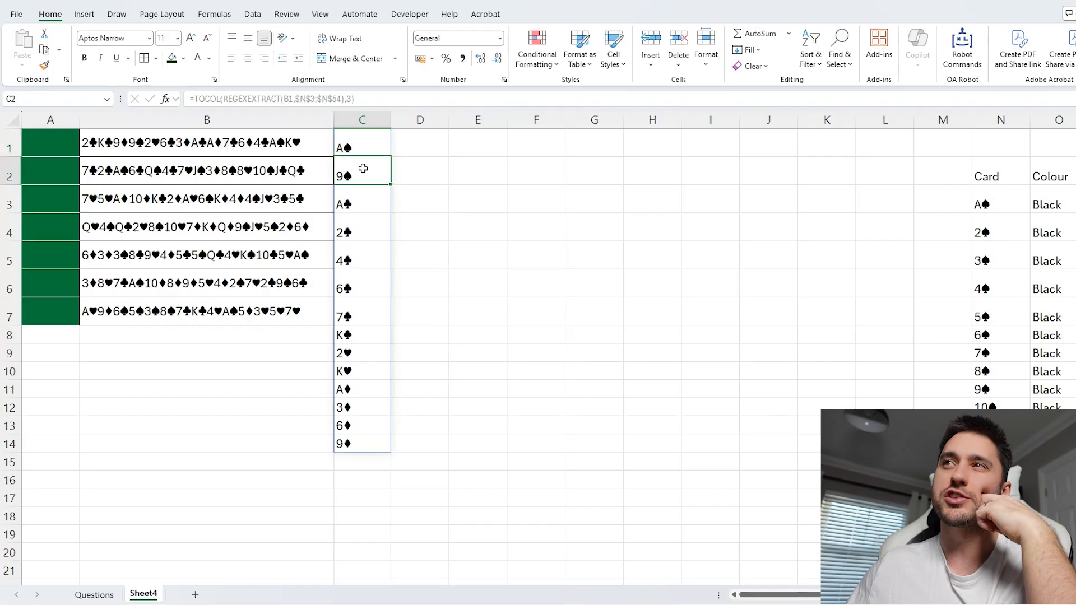
{"action": "left_click", "coordinate": [361, 201]}
{"action": "left_click", "coordinate": [366, 231]}
{"action": "left_click", "coordinate": [368, 257]}
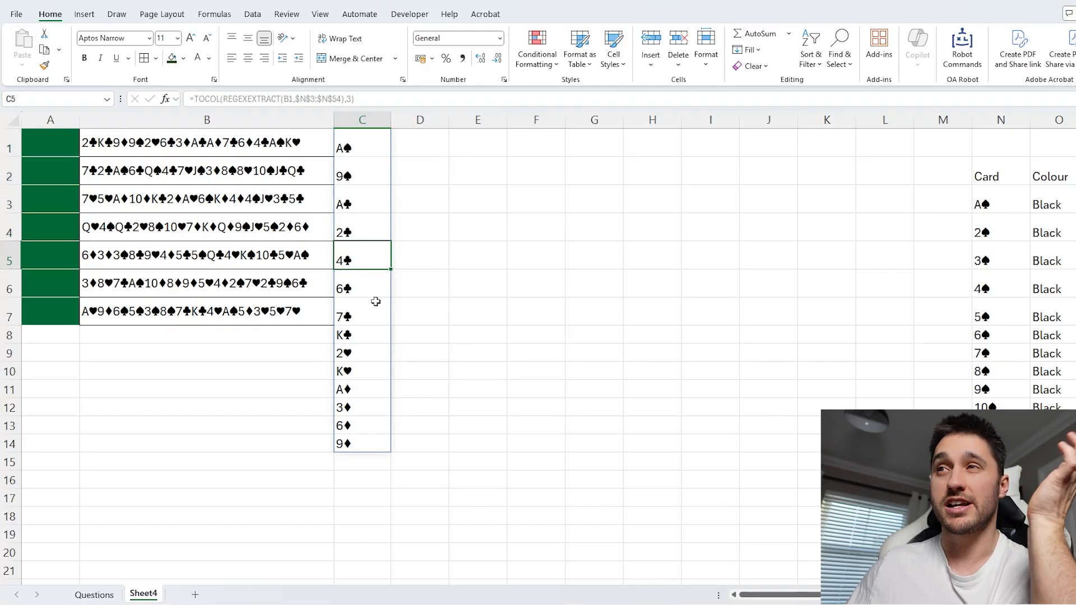
{"action": "left_click", "coordinate": [368, 149]}
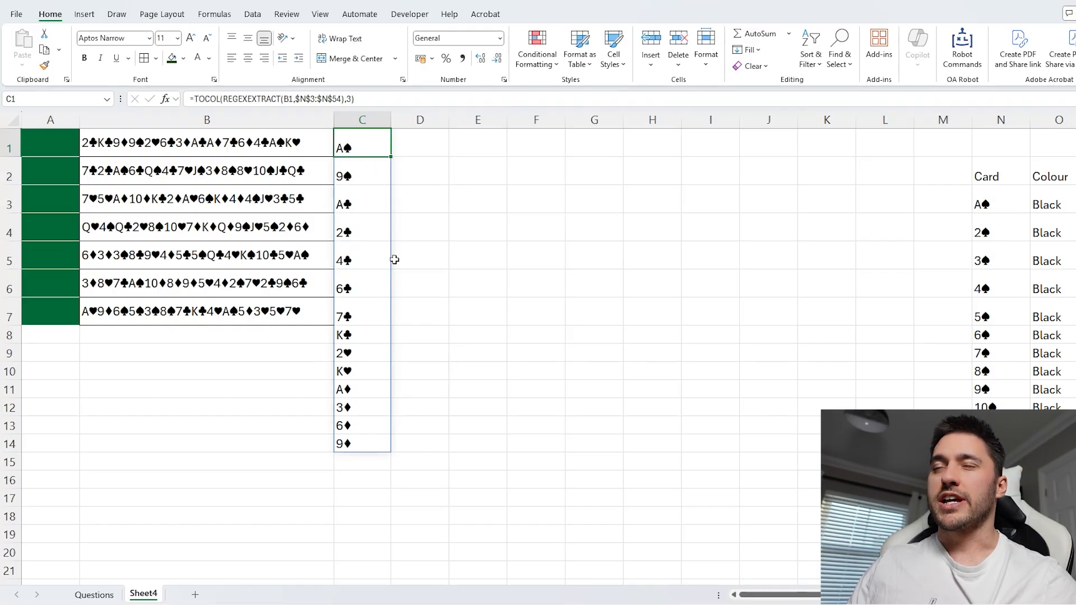
{"action": "key", "text": "Delete"}
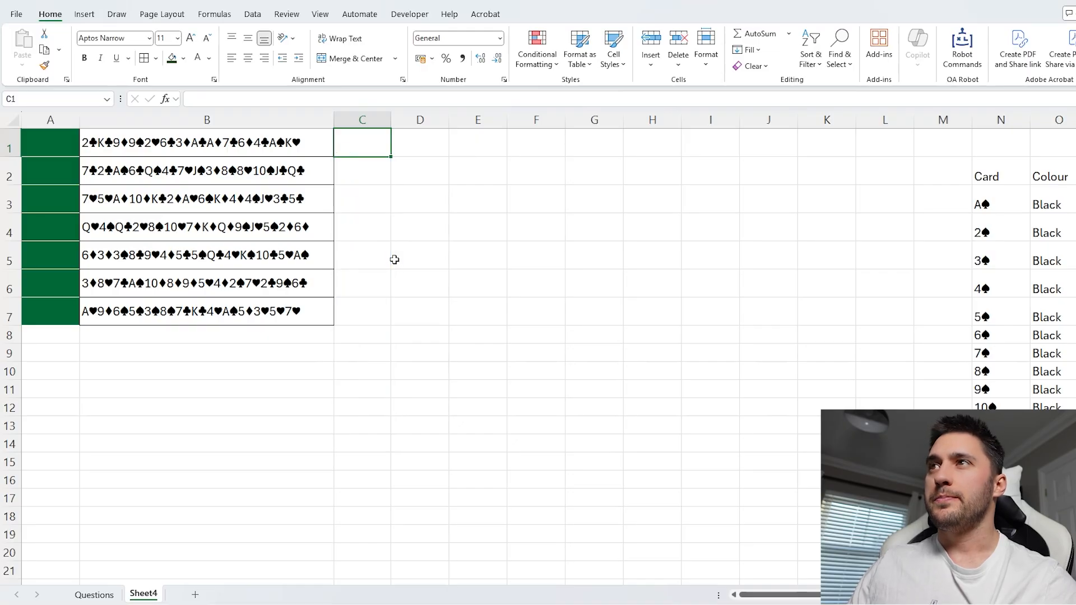
Copy the card grid C53:N58 under "How many runs and sets of 3" on the Questions sheet to A1 of Sheet4.
{"action": "key", "text": "ctrl+Page_Up"}
{"action": "scroll", "coordinate": [537, 264], "scroll_direction": "down", "scroll_amount": 1}
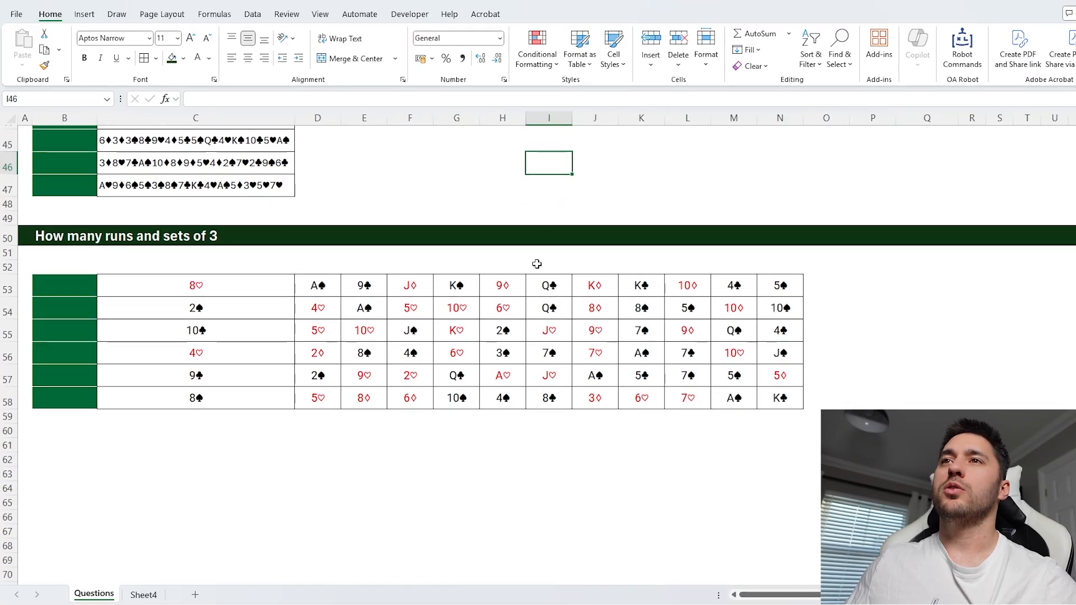
{"action": "left_click", "coordinate": [62, 234]}
{"action": "left_click_drag", "start_coordinate": [785, 287], "coordinate": [196, 399]}
{"action": "key", "text": "ctrl+c"}
{"action": "left_click", "coordinate": [143, 595]}
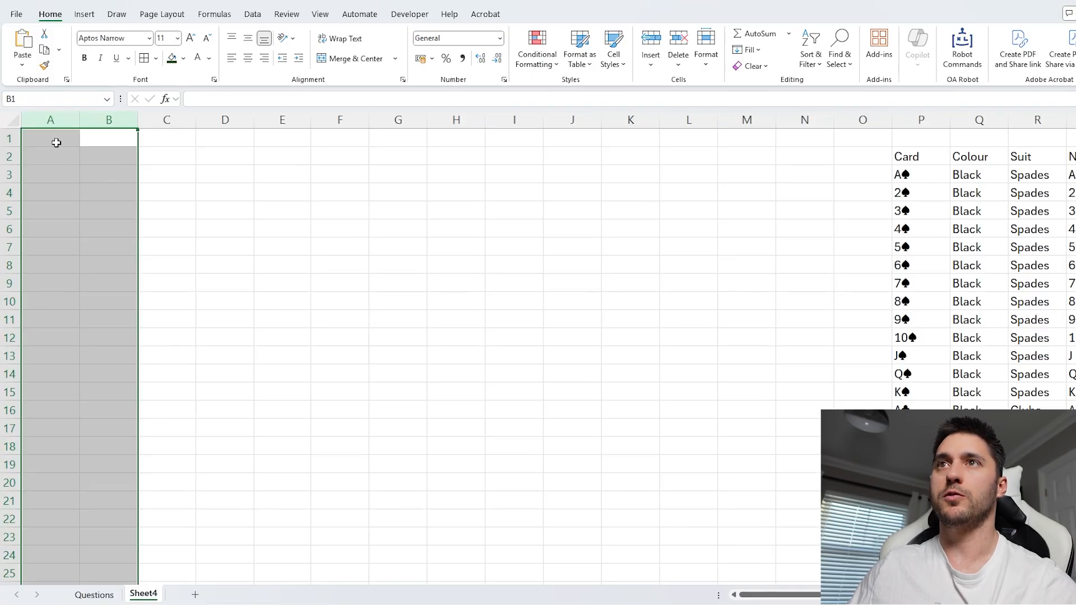
{"action": "left_click", "coordinate": [55, 140]}
{"action": "key", "text": "ctrl+v"}
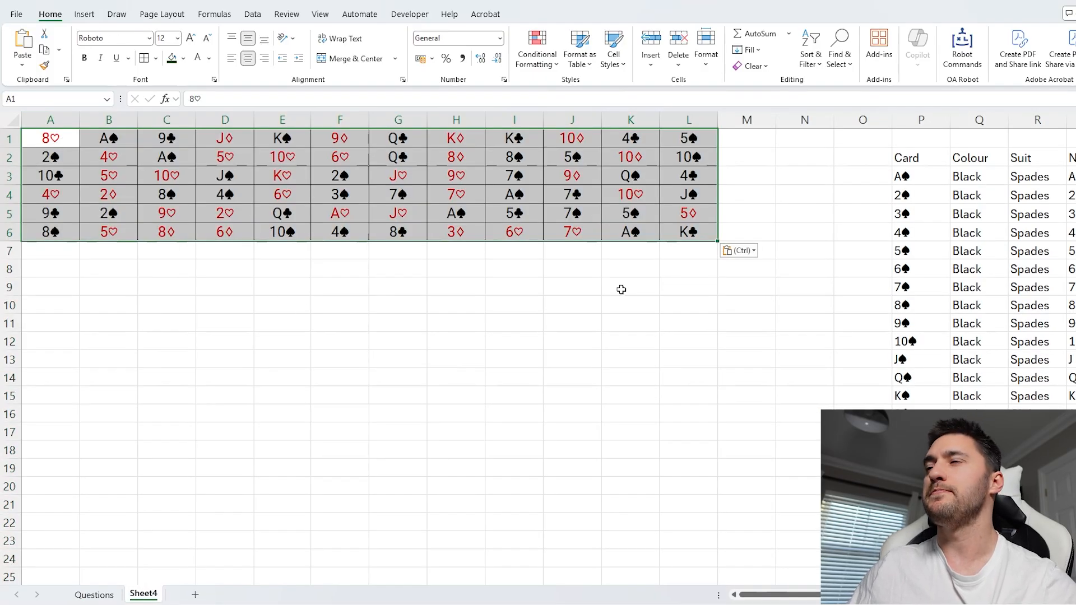
Examine the suit symbols in the pasted card grid against the Suit Symbol and Card columns of the details table.
{"action": "left_click_drag", "start_coordinate": [689, 139], "coordinate": [63, 181]}
{"action": "left_click", "coordinate": [230, 306]}
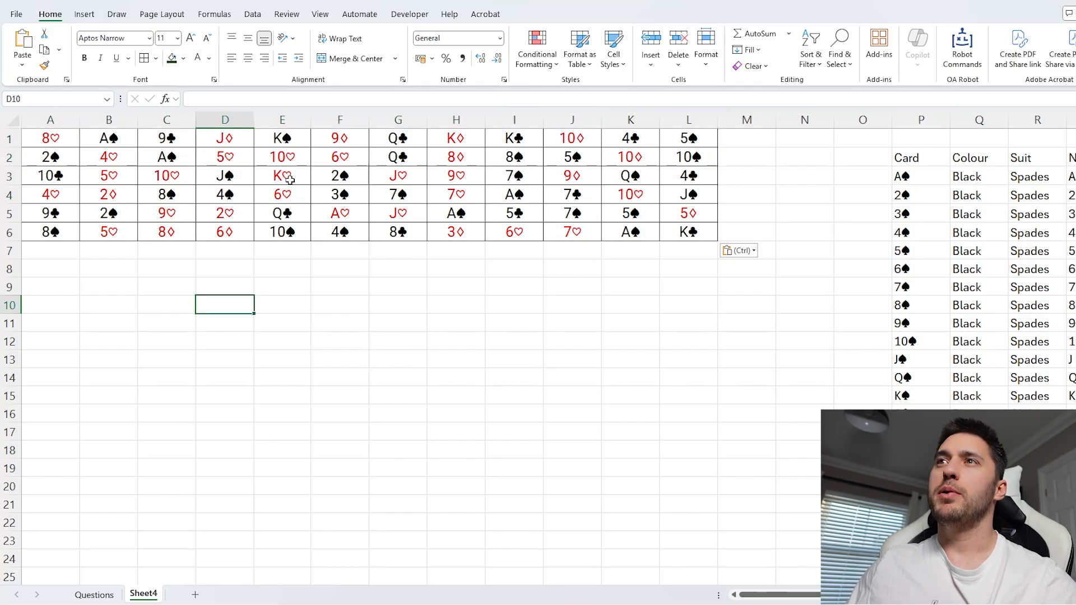
{"action": "left_click", "coordinate": [289, 180]}
{"action": "left_click", "coordinate": [238, 174]}
{"action": "scroll", "coordinate": [770, 332], "scroll_direction": "right", "scroll_amount": 2}
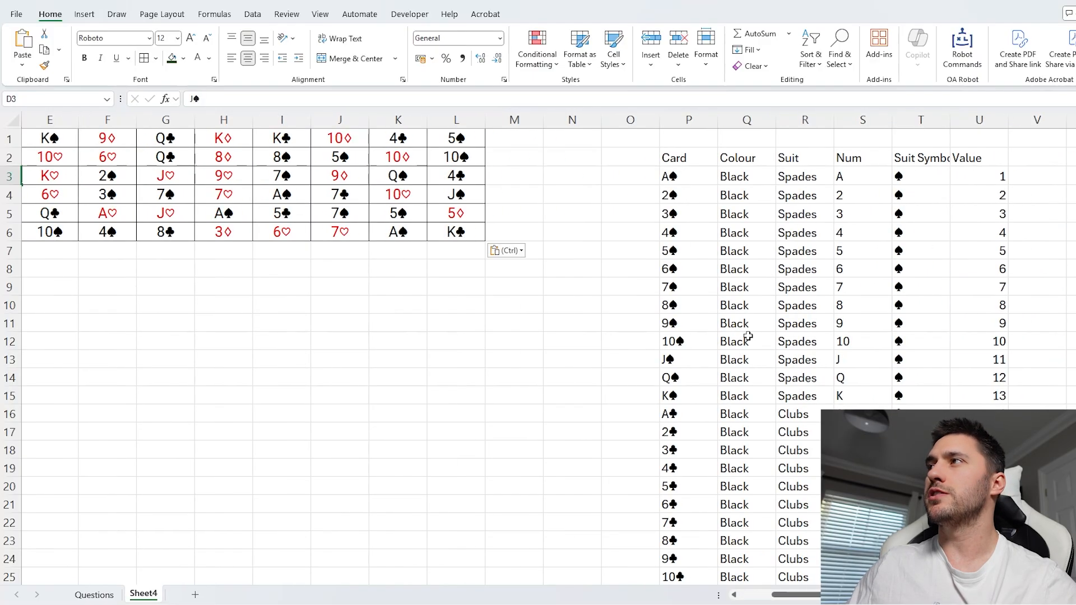
{"action": "left_click", "coordinate": [914, 121]}
{"action": "scroll", "coordinate": [895, 344], "scroll_direction": "down", "scroll_amount": 2}
{"action": "scroll", "coordinate": [895, 345], "scroll_direction": "up", "scroll_amount": 2}
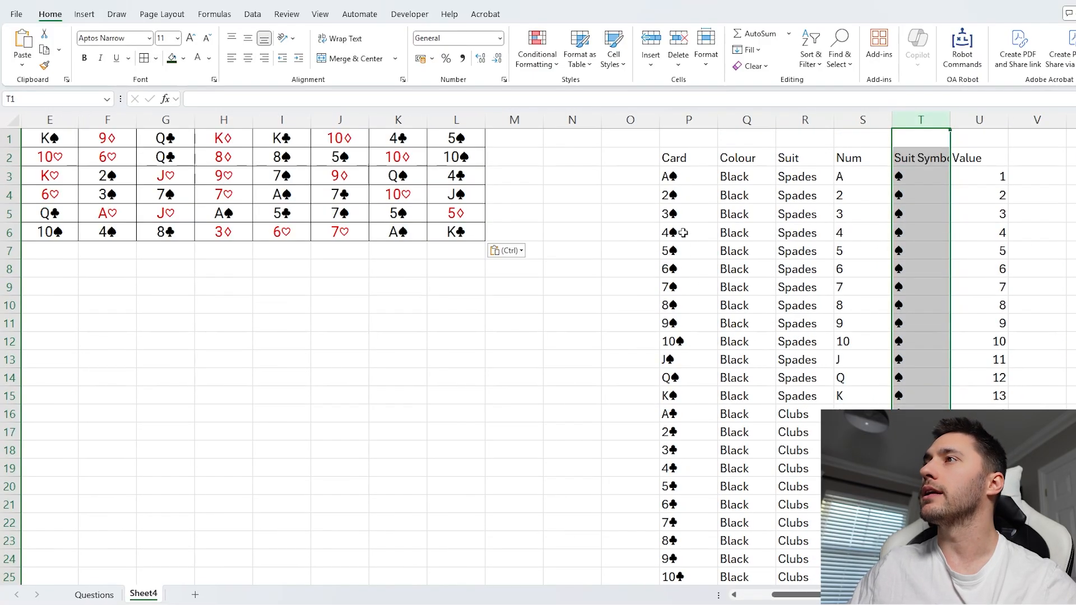
{"action": "left_click", "coordinate": [681, 176]}
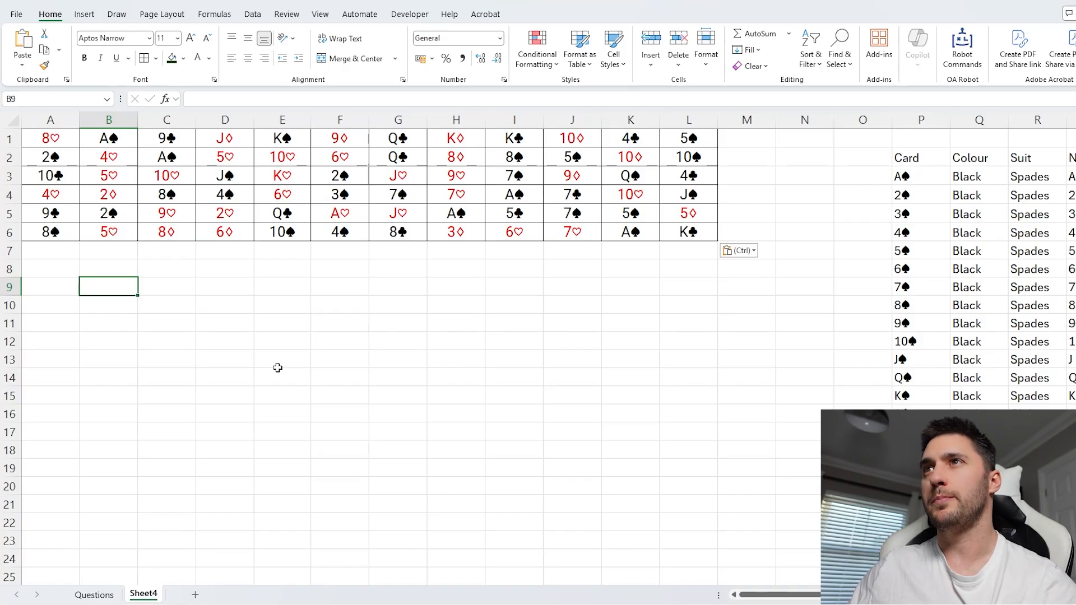
Review the run of spade cards from ace to king in P3:P15 of the details table.
{"action": "key", "text": "Right"}
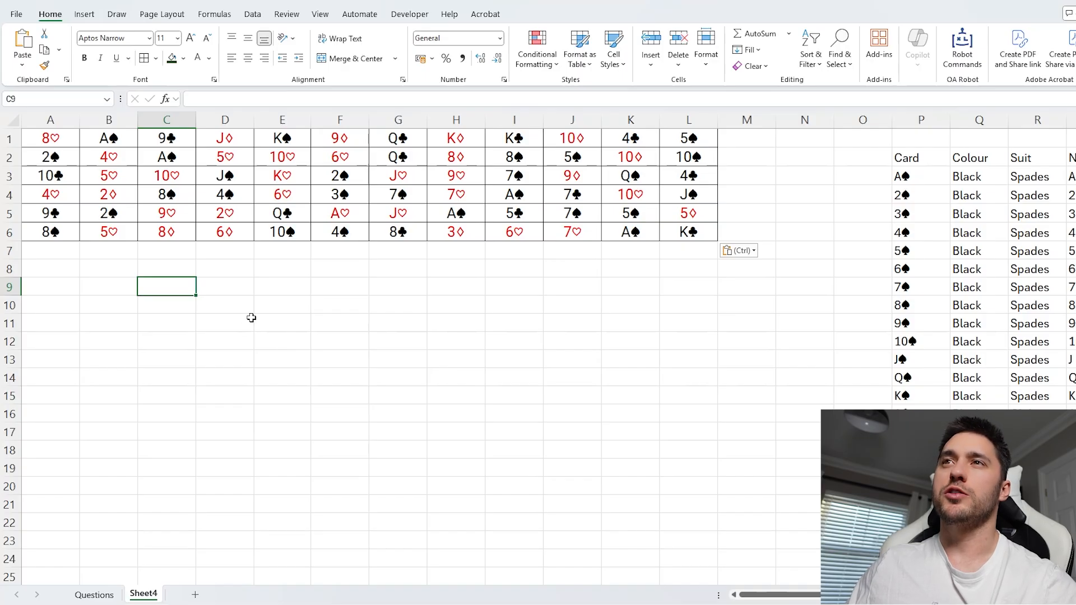
{"action": "key", "text": "ctrl+Home"}
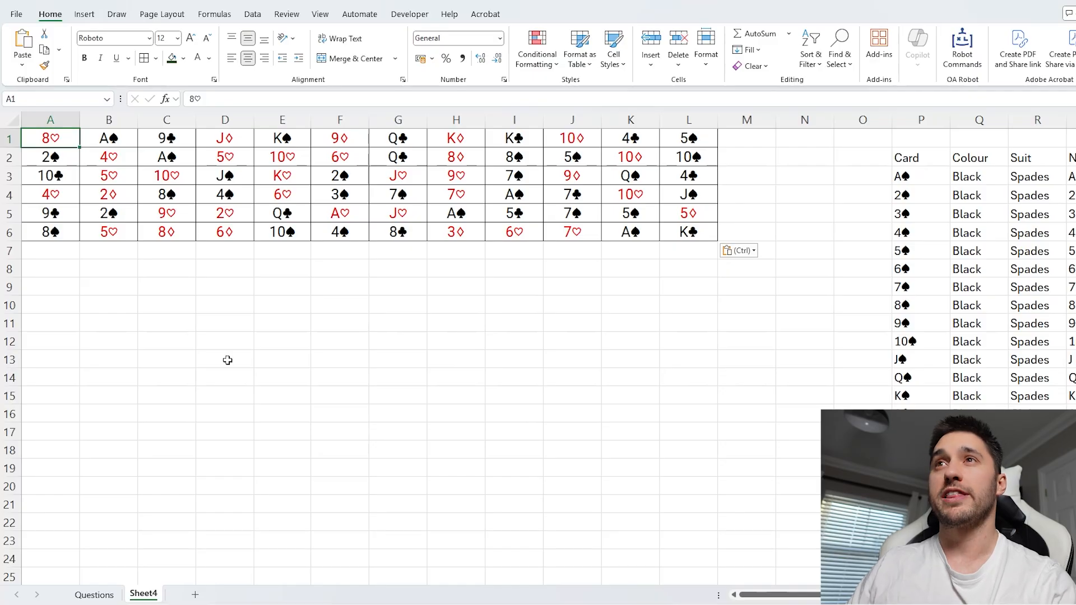
{"action": "left_click_drag", "start_coordinate": [892, 173], "coordinate": [819, 380]}
{"action": "left_click_drag", "start_coordinate": [913, 177], "coordinate": [919, 375]}
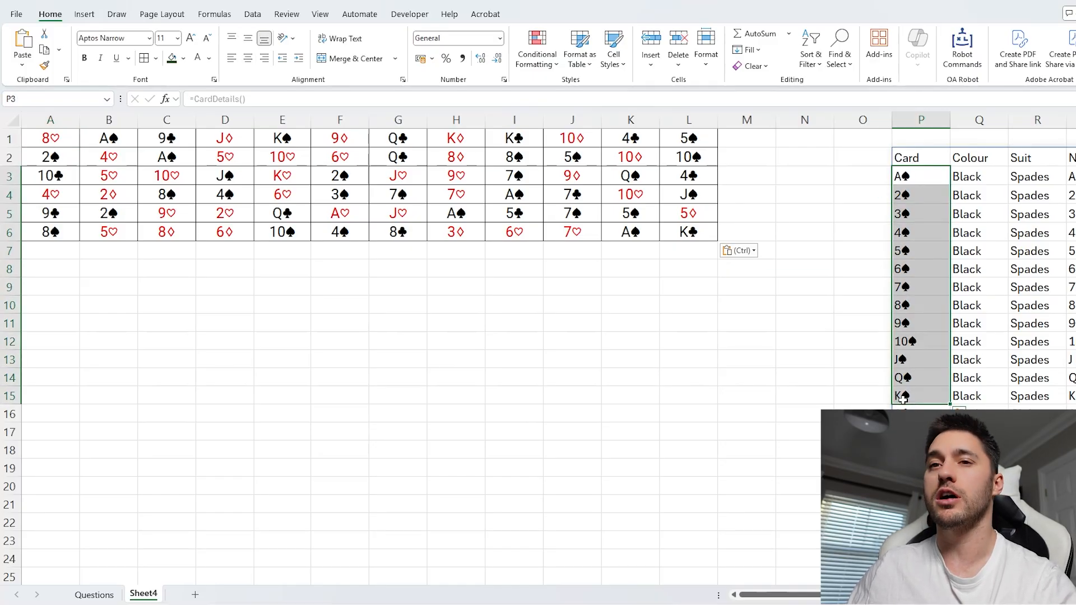
List the card numbers from ace to king starting in B9 with a formula referencing S3:S15.
{"action": "left_click", "coordinate": [296, 320]}
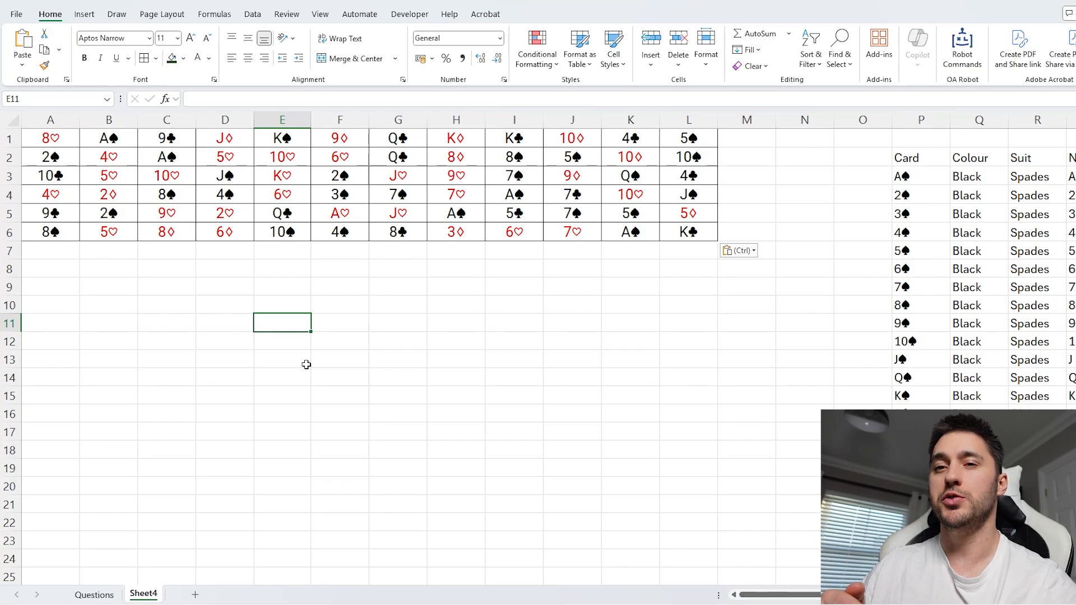
{"action": "key", "text": "Left"}
{"action": "key", "text": "Up"}
{"action": "key", "text": "Up"}
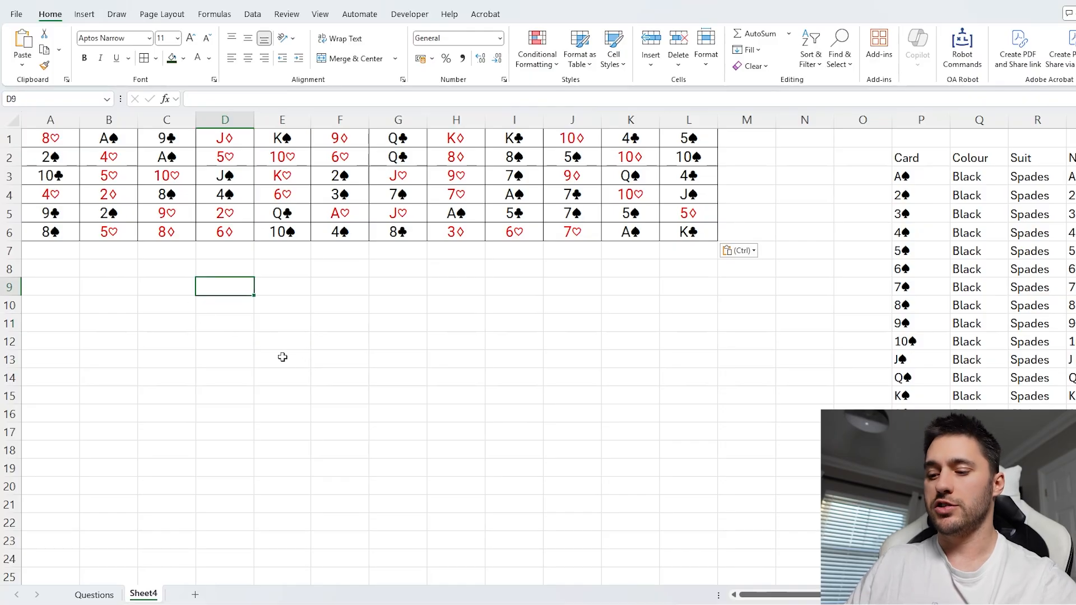
{"action": "key", "text": "Left"}
{"action": "key", "text": "Left"}
{"action": "type", "text": "="}
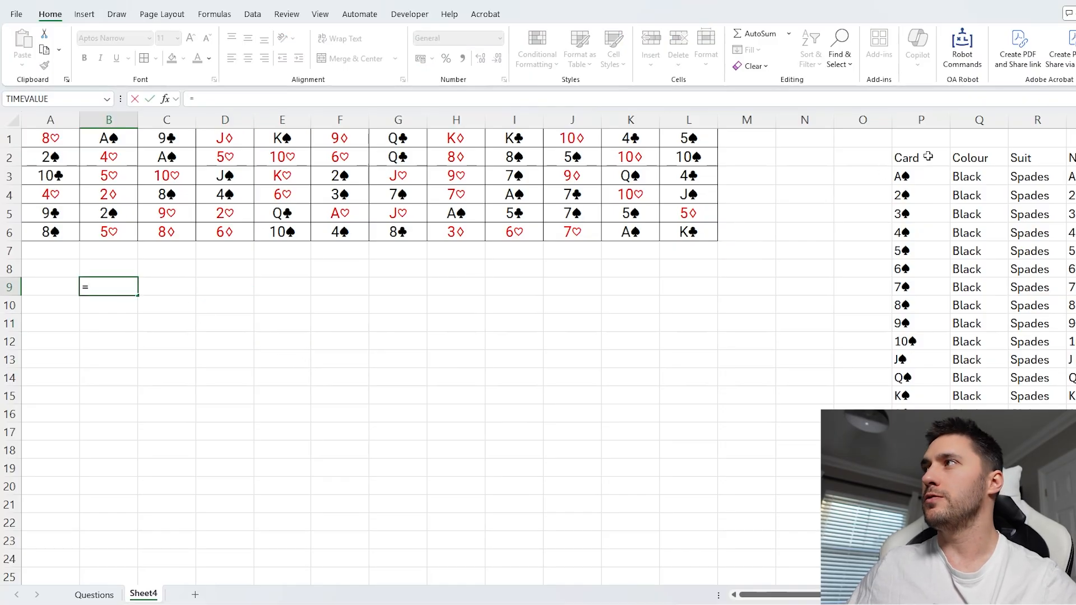
{"action": "left_click_drag", "start_coordinate": [1073, 177], "coordinate": [1072, 397]}
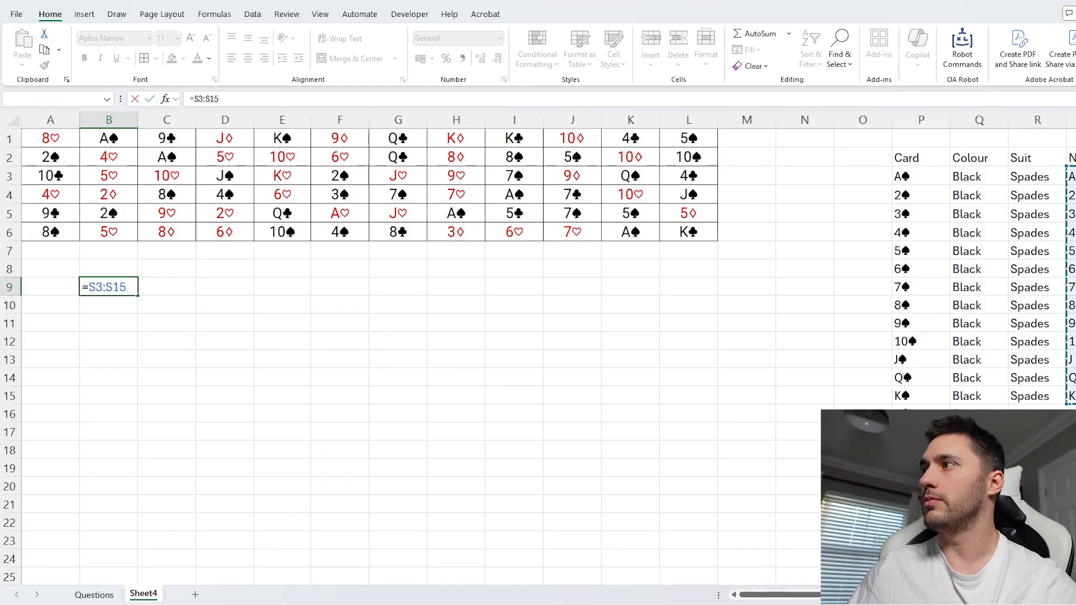
{"action": "key", "text": "Return"}
{"action": "left_click_drag", "start_coordinate": [107, 287], "coordinate": [103, 502]}
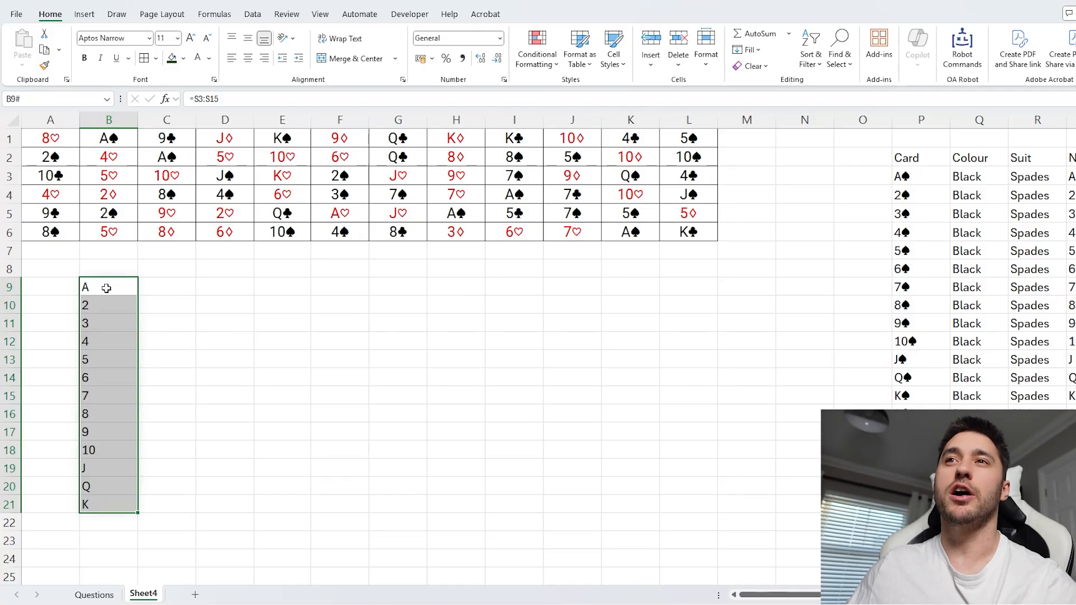
Convert the card number list in B9:B21 from a formula to static values and centre it.
{"action": "left_click", "coordinate": [106, 288]}
{"action": "left_click", "coordinate": [102, 324]}
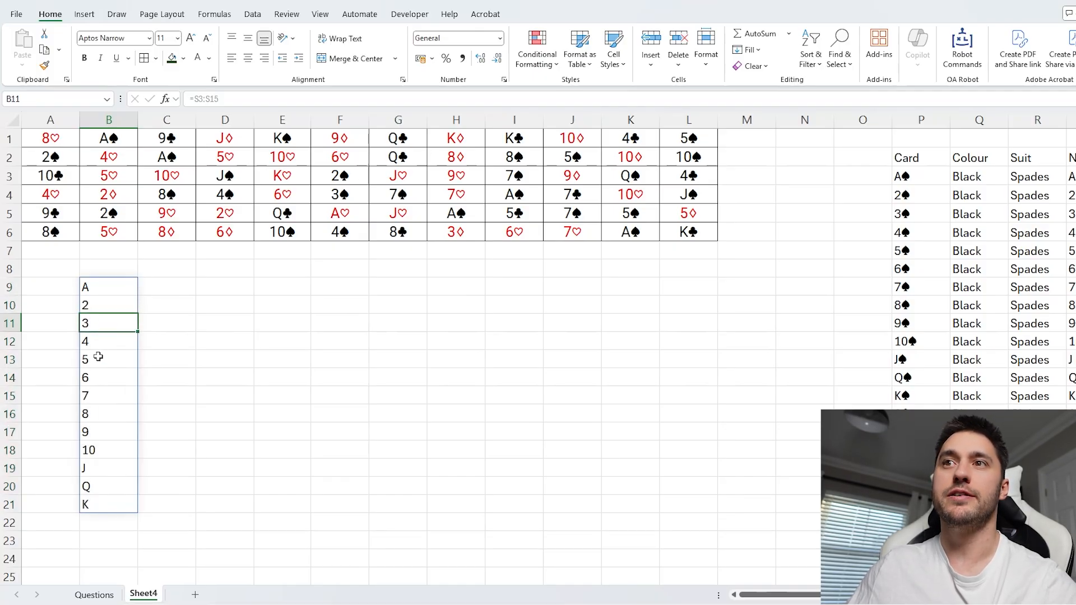
{"action": "left_click", "coordinate": [99, 359]}
{"action": "left_click", "coordinate": [98, 394]}
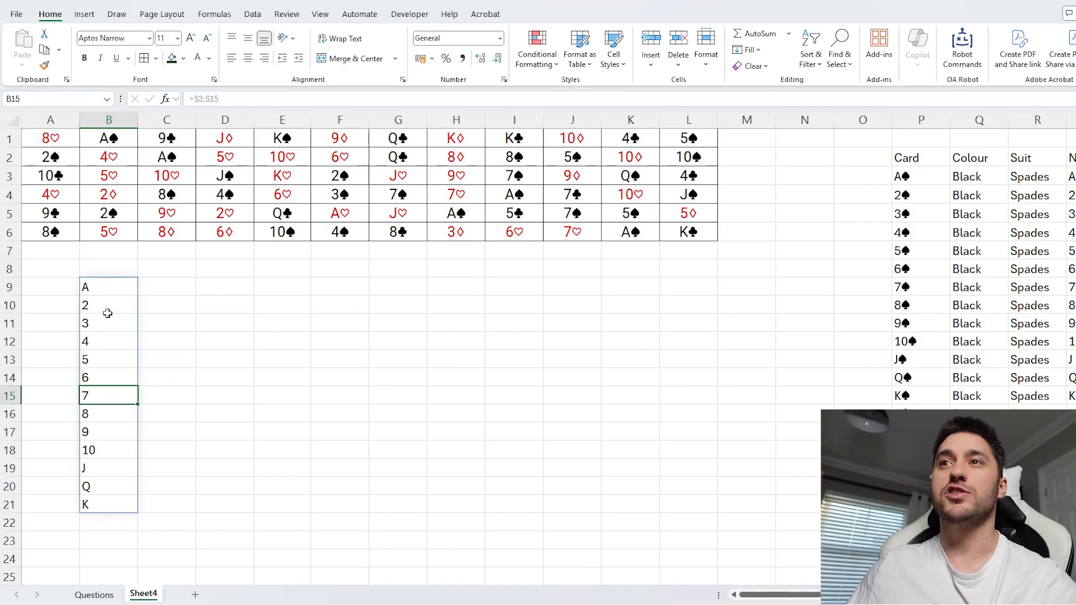
{"action": "left_click", "coordinate": [107, 309]}
{"action": "left_click", "coordinate": [97, 341]}
{"action": "left_click", "coordinate": [97, 377]}
{"action": "left_click_drag", "start_coordinate": [104, 288], "coordinate": [109, 503]}
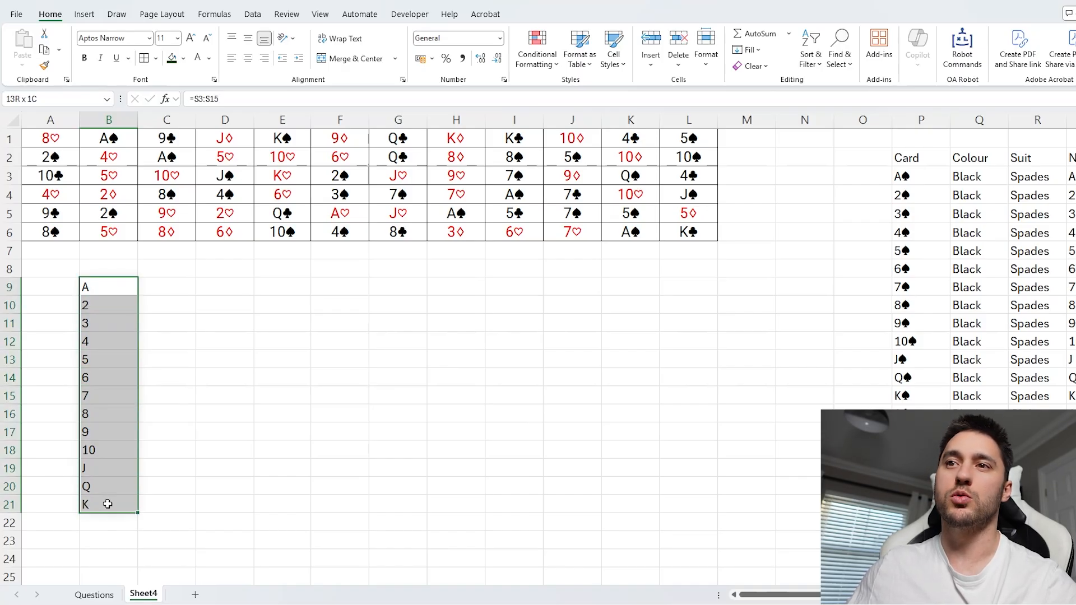
Examine the cards in row 1 of the grid for the suits needed as headings from C8 across.
{"action": "left_click", "coordinate": [166, 268]}
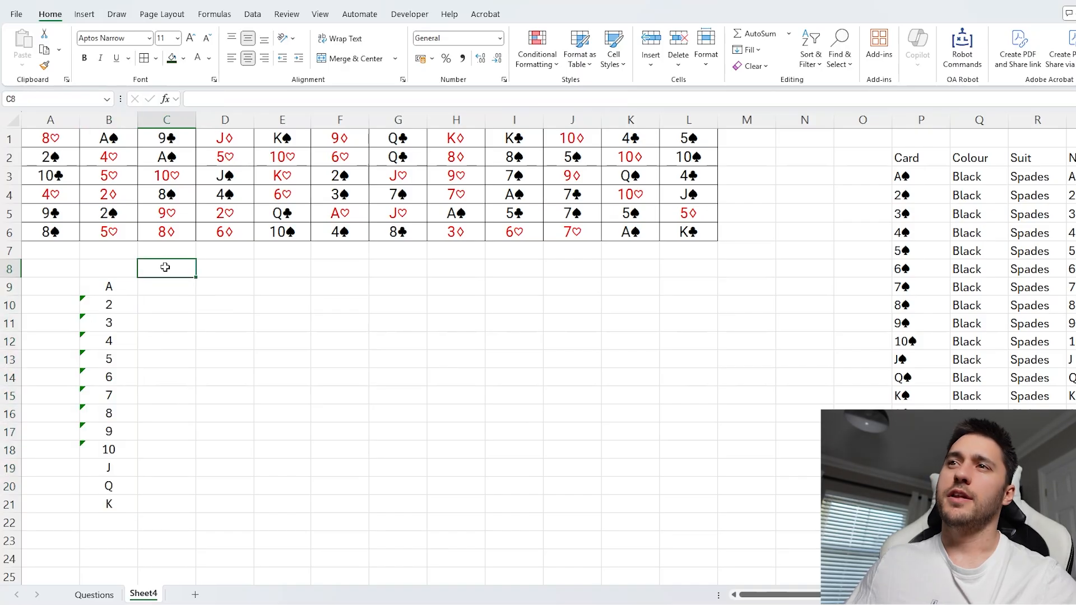
{"action": "left_click_drag", "start_coordinate": [165, 268], "coordinate": [384, 269]}
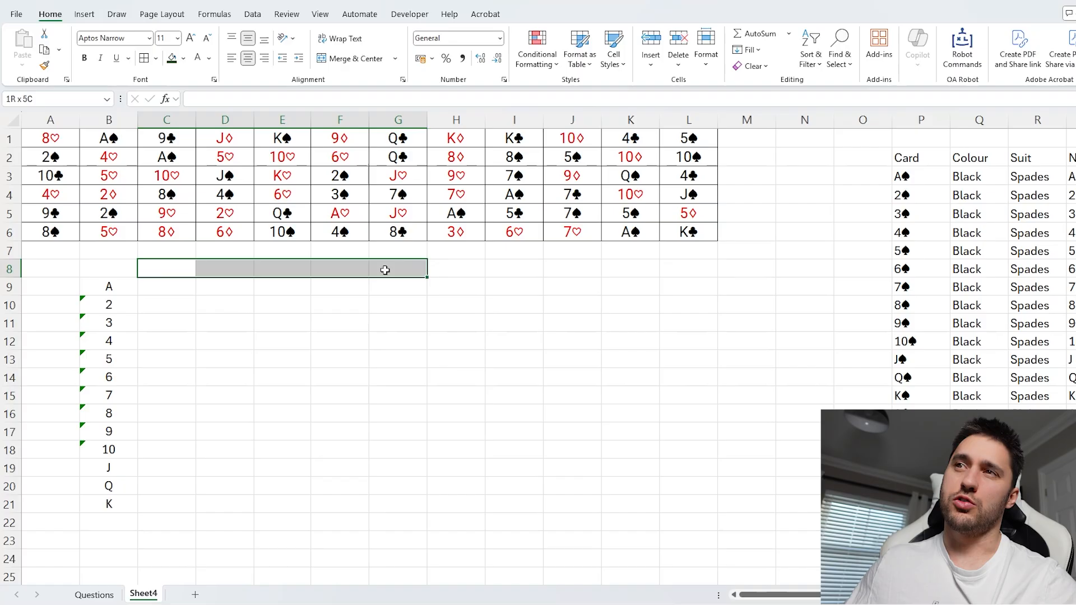
{"action": "left_click", "coordinate": [175, 265]}
{"action": "left_click", "coordinate": [68, 139]}
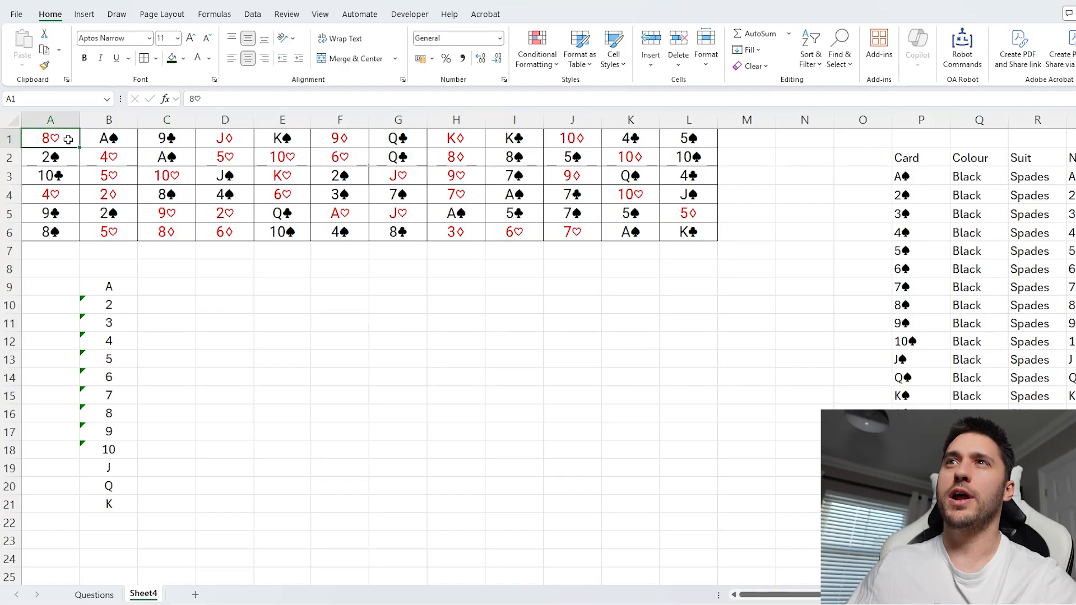
{"action": "left_click", "coordinate": [101, 140]}
{"action": "left_click", "coordinate": [165, 140]}
{"action": "left_click", "coordinate": [219, 139]}
{"action": "left_click", "coordinate": [287, 139]}
{"action": "left_click", "coordinate": [325, 139]}
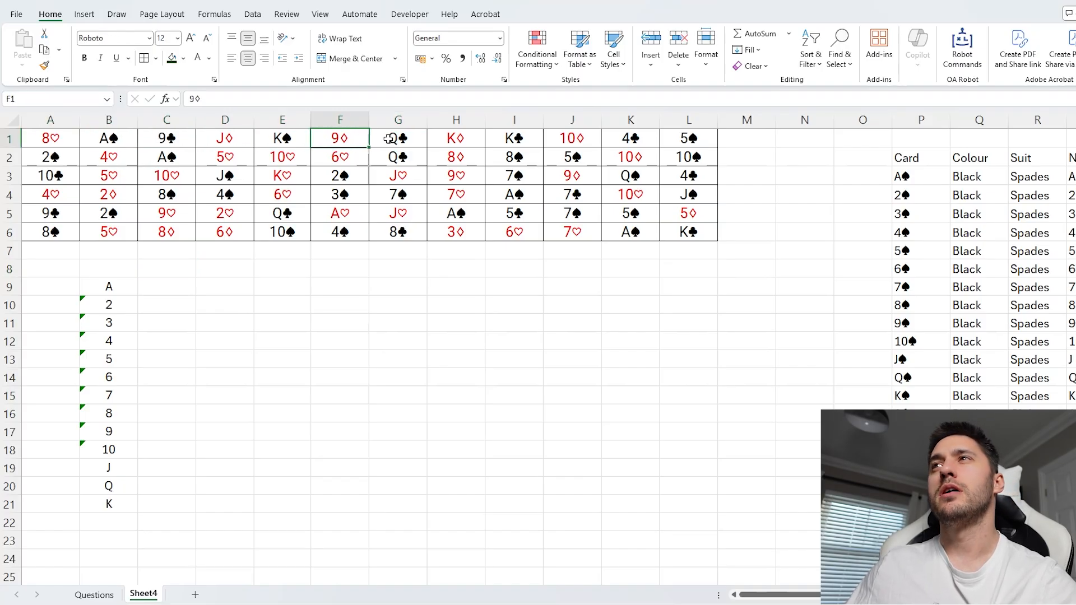
{"action": "left_click", "coordinate": [393, 139]}
{"action": "left_click", "coordinate": [457, 139]}
Extract the suit symbols of the first card row into C8 with the formula =RIGHT(A1:L1).
{"action": "left_click", "coordinate": [171, 268]}
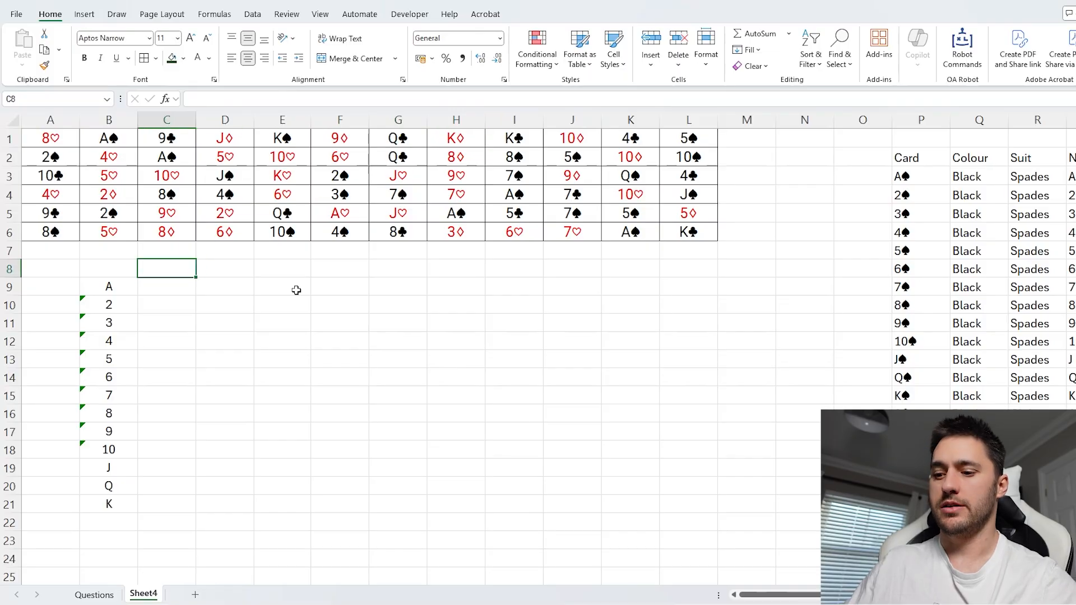
{"action": "type", "text": "=lef"}
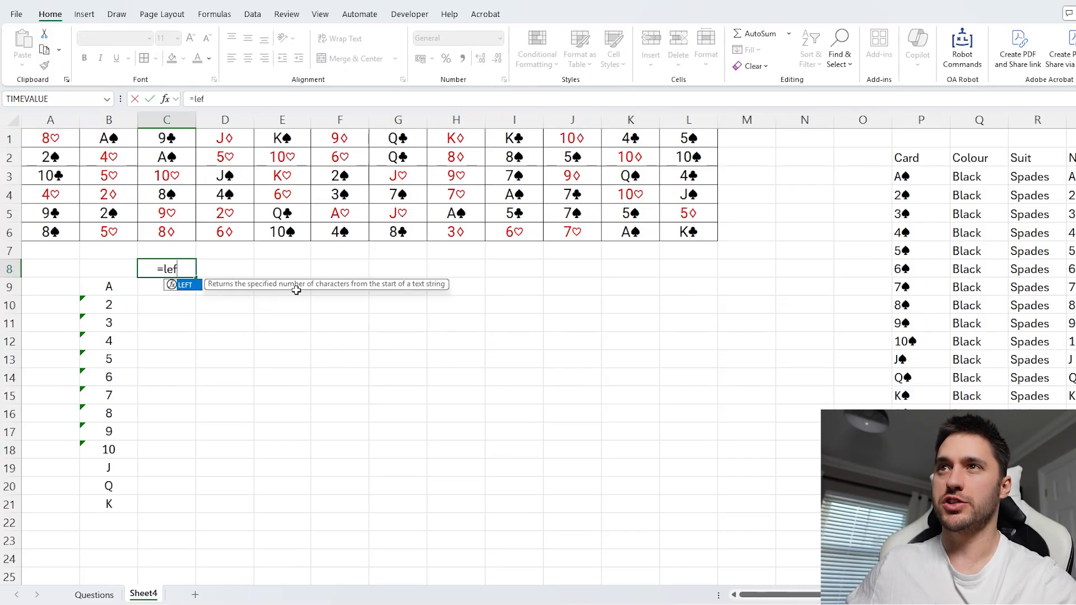
{"action": "key", "text": "BackSpace"}
{"action": "key", "text": "BackSpace"}
{"action": "key", "text": "BackSpace"}
{"action": "type", "text": "rig"}
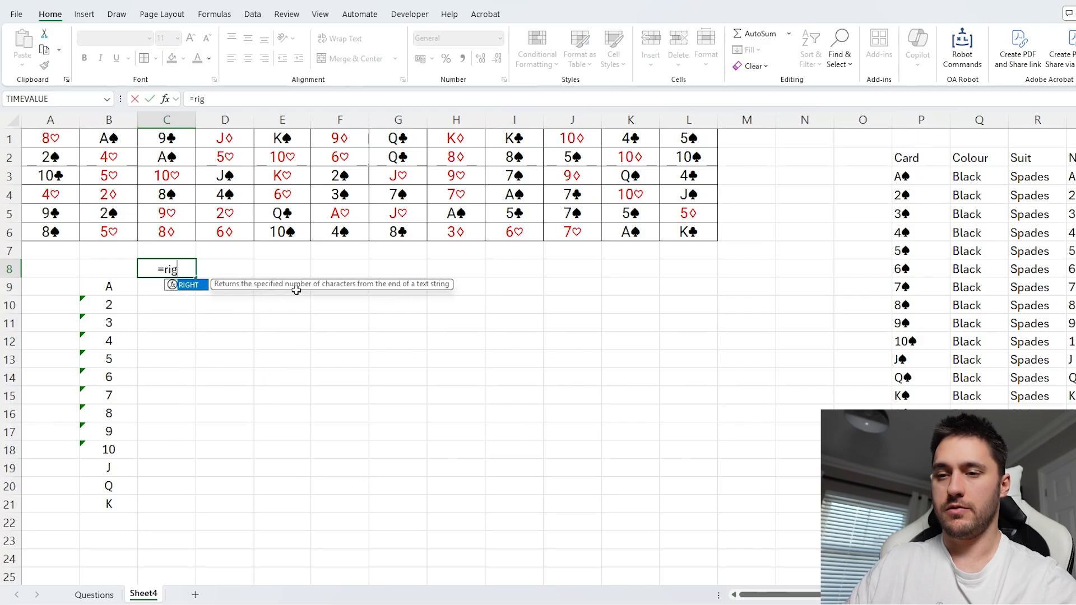
{"action": "key", "text": "Tab"}
{"action": "left_click_drag", "start_coordinate": [75, 137], "coordinate": [680, 152]}
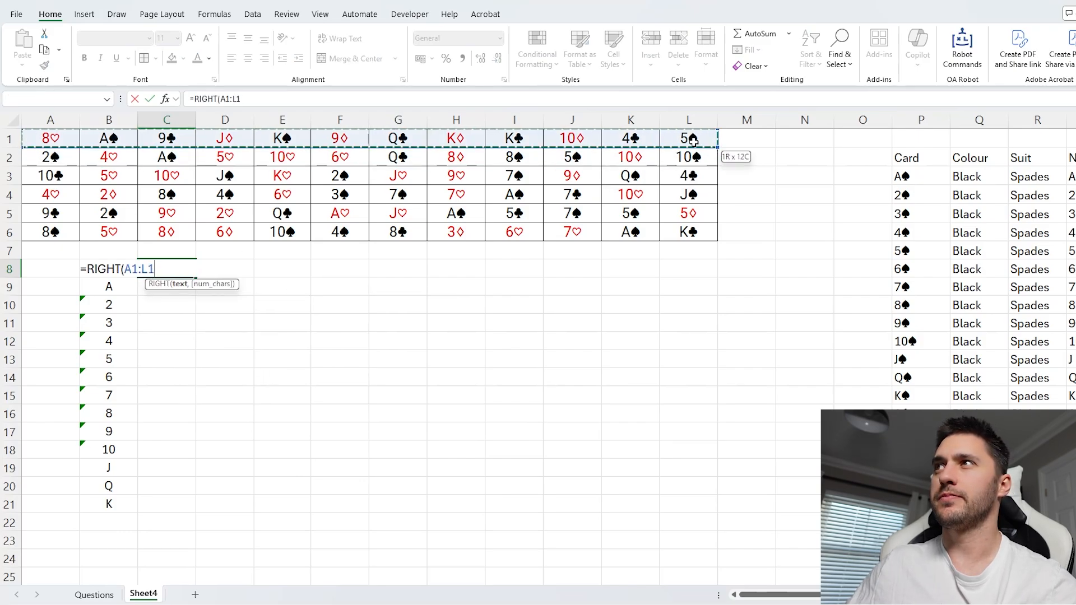
{"action": "key", "text": "Return"}
{"action": "left_click", "coordinate": [166, 264]}
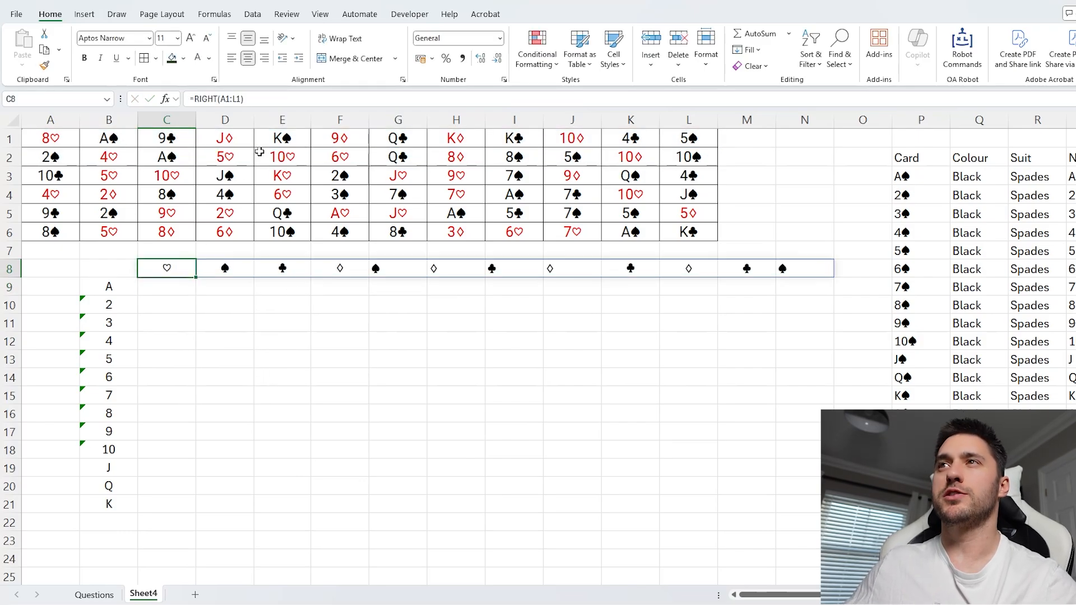
{"action": "left_click", "coordinate": [275, 142]}
Replace the C8 formula with =TEXTAFTER(A1:L1,B9:B21) to extract the suit symbols following the card numbers.
{"action": "left_click", "coordinate": [167, 274]}
{"action": "left_click_drag", "start_coordinate": [194, 101], "coordinate": [291, 101]}
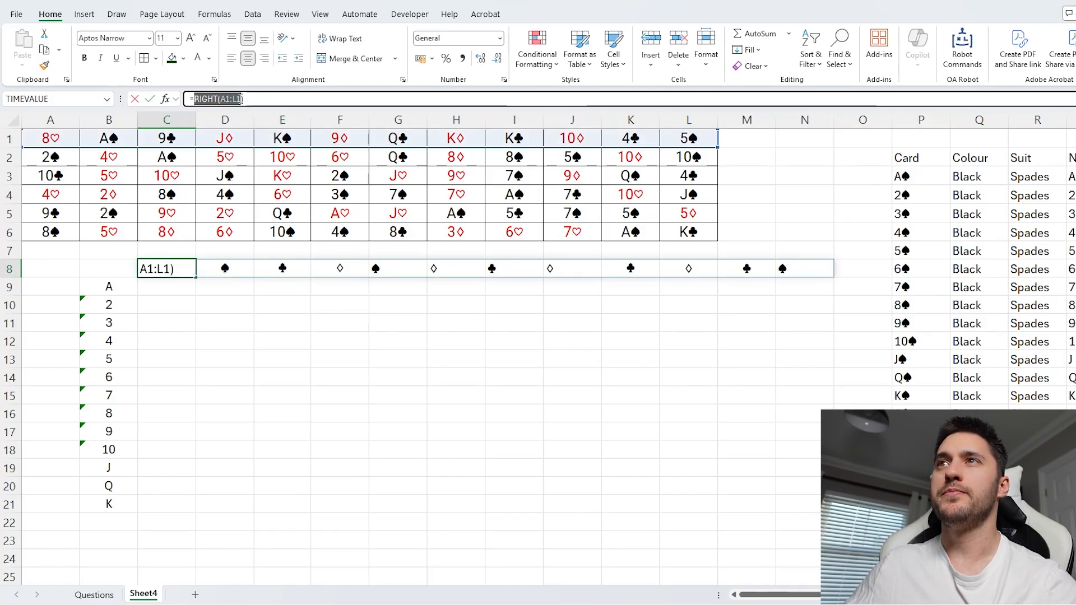
{"action": "type", "text": "text"}
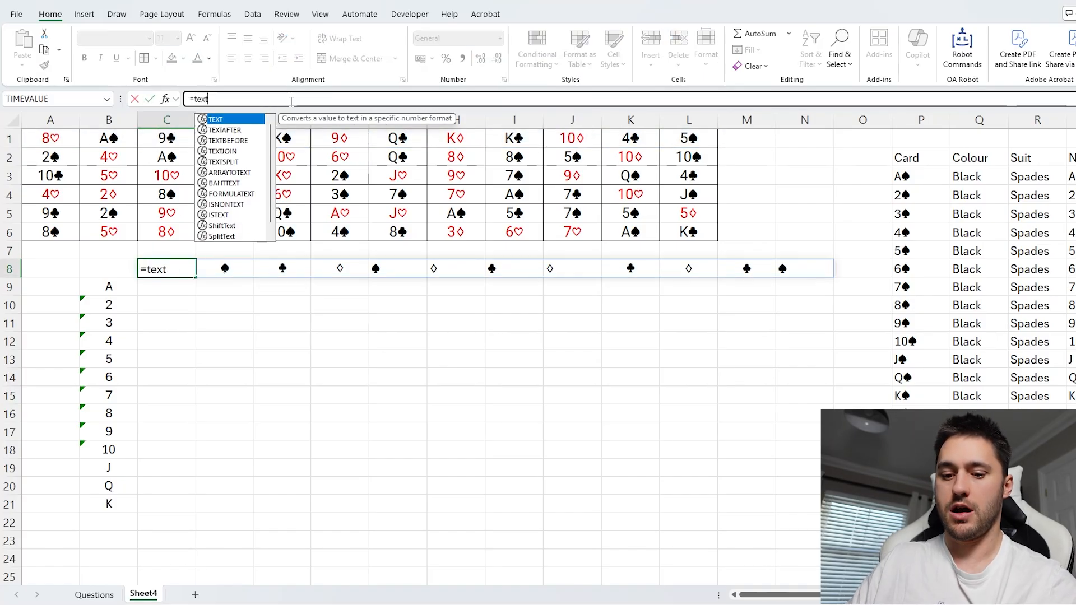
{"action": "type", "text": "a"}
{"action": "key", "text": "Tab"}
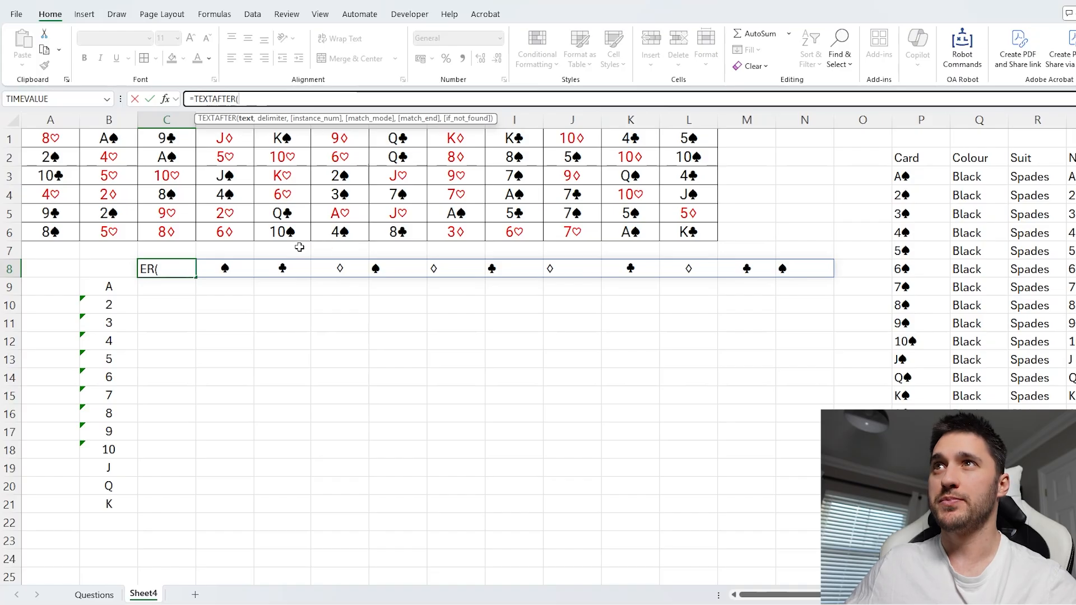
{"action": "left_click_drag", "start_coordinate": [48, 138], "coordinate": [704, 140]}
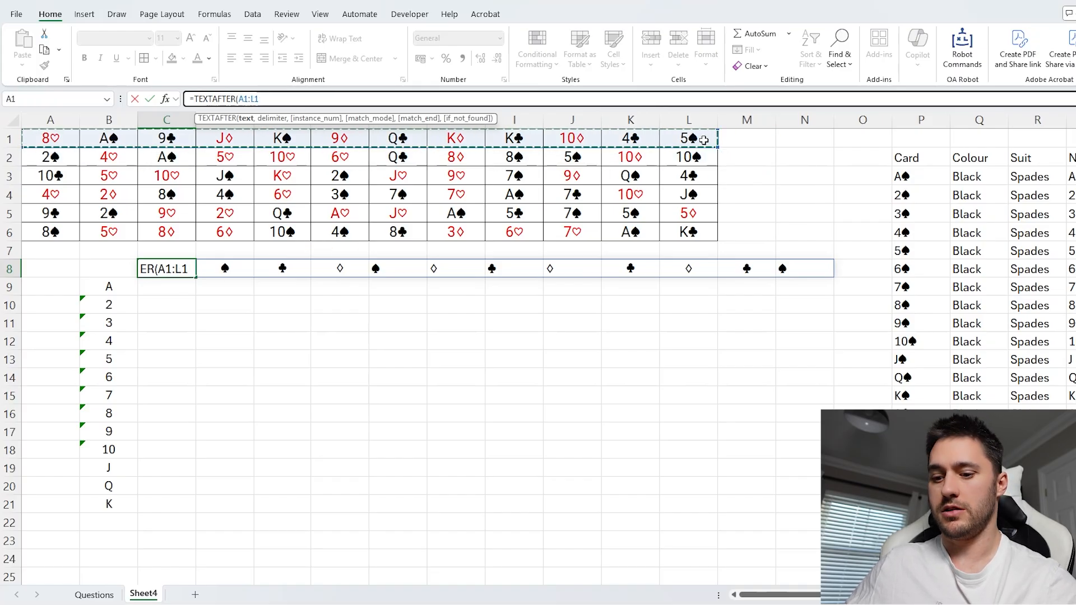
{"action": "type", "text": ","}
{"action": "left_click_drag", "start_coordinate": [108, 286], "coordinate": [110, 496]}
{"action": "type", "text": ")"}
{"action": "key", "text": "Return"}
{"action": "key", "text": "Up"}
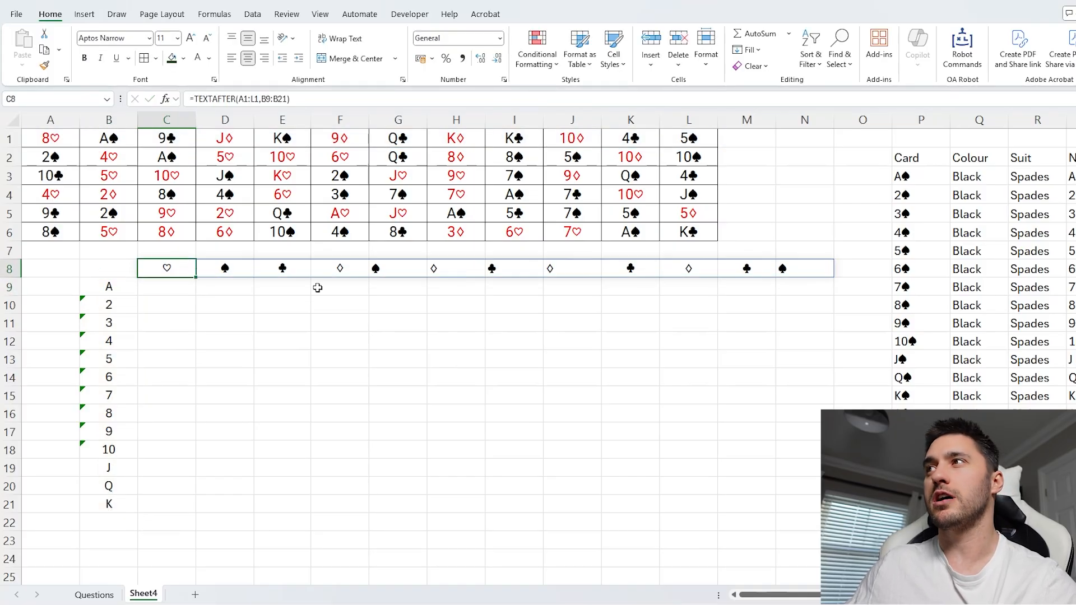
Wrap the TEXTAFTER formula in C8 in UNIQUE so each suit symbol is listed once across the row.
{"action": "left_click", "coordinate": [194, 99]}
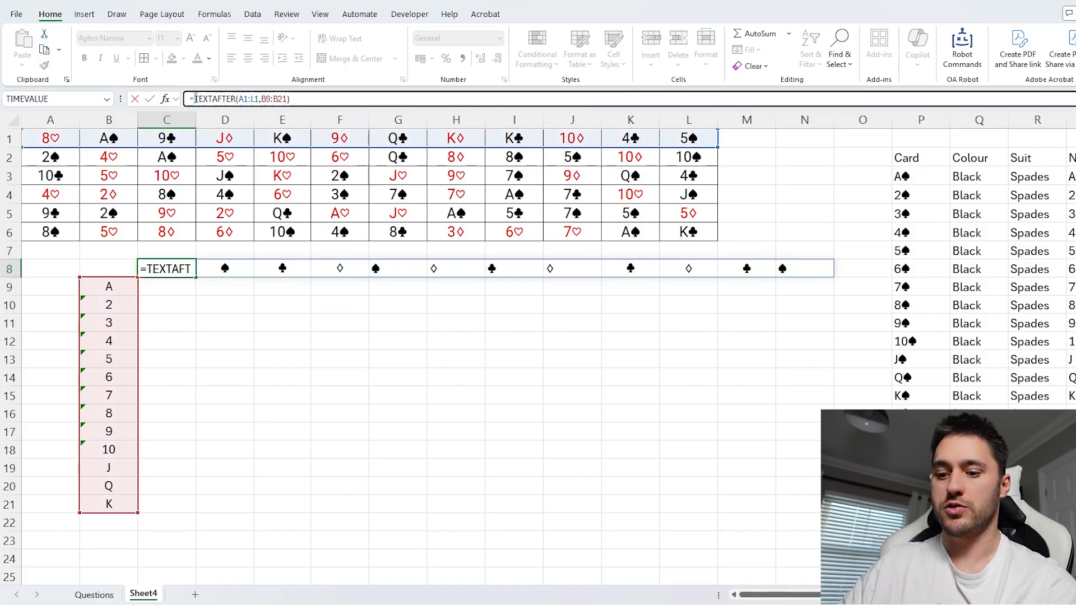
{"action": "type", "text": "UNIQUE("}
{"action": "left_click", "coordinate": [337, 97]}
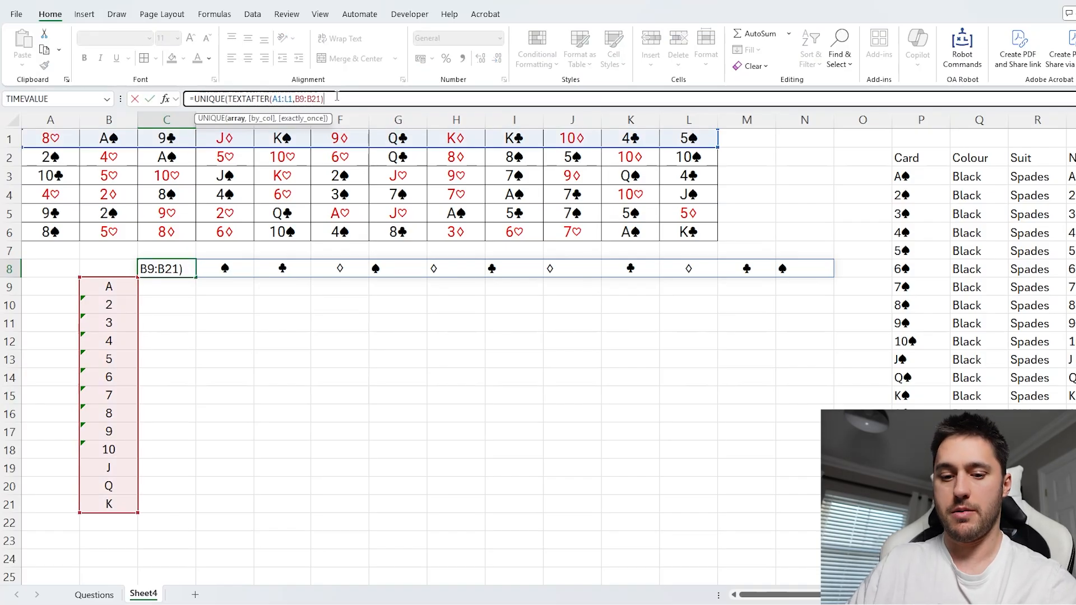
{"action": "type", "text": ")"}
{"action": "key", "text": "Return"}
Convert the four suit headings in C8:F8 from a formula to static values.
{"action": "left_click_drag", "start_coordinate": [168, 268], "coordinate": [329, 270]}
{"action": "key", "text": "ctrl+c"}
{"action": "key", "text": "ctrl+shift+v"}
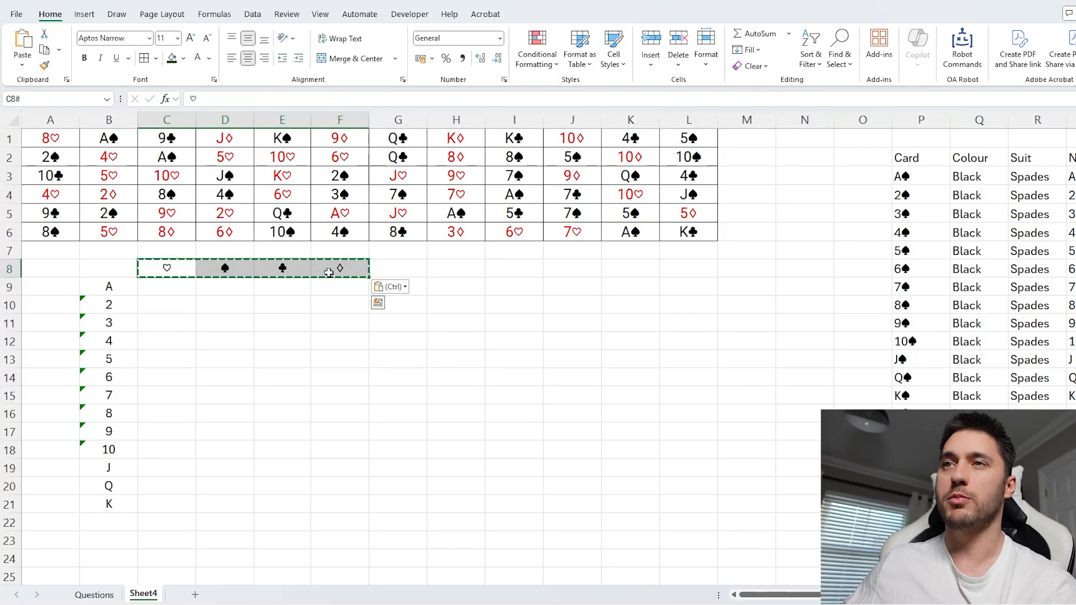
{"action": "key", "text": "Escape"}
Count each card of row 1 by number and suit in C9 with =COUNTIF($A$1:$L$1,B9:B21&C8:F8).
{"action": "left_click", "coordinate": [182, 290]}
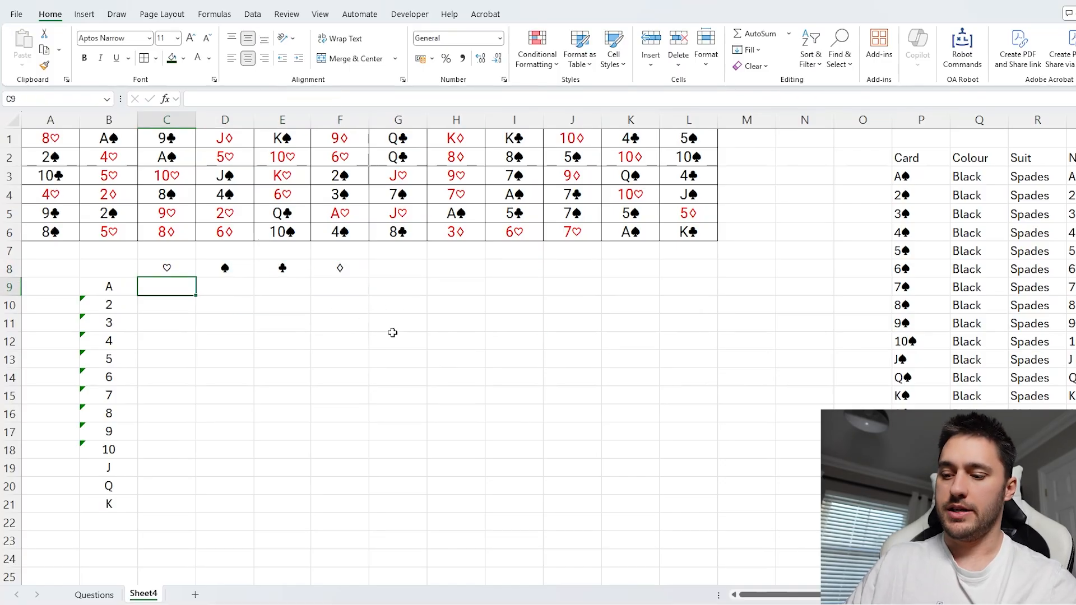
{"action": "type", "text": "=COUNTIF("}
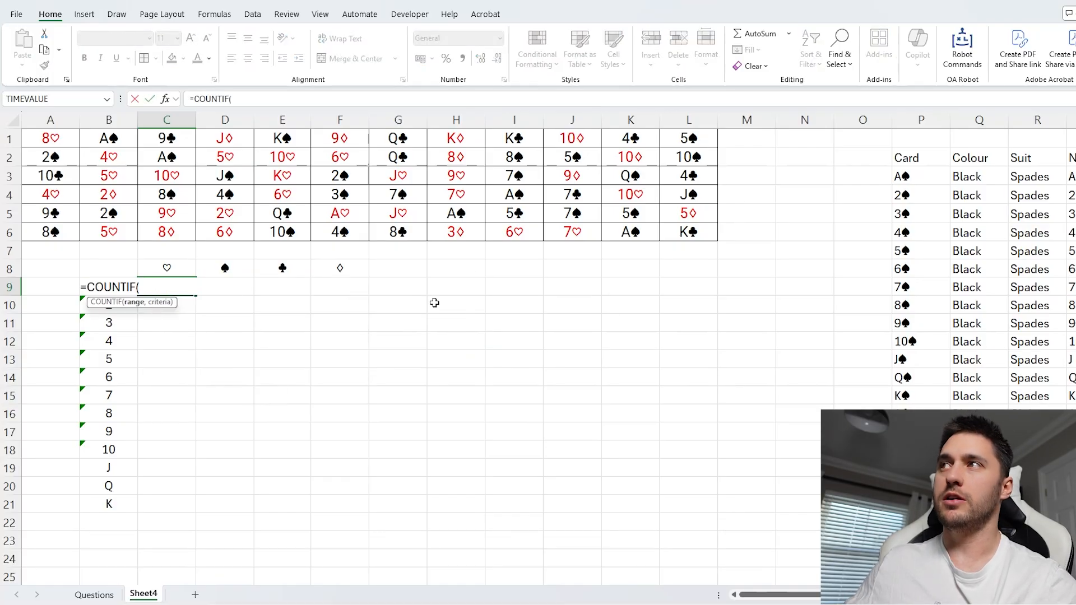
{"action": "left_click_drag", "start_coordinate": [681, 138], "coordinate": [49, 138]}
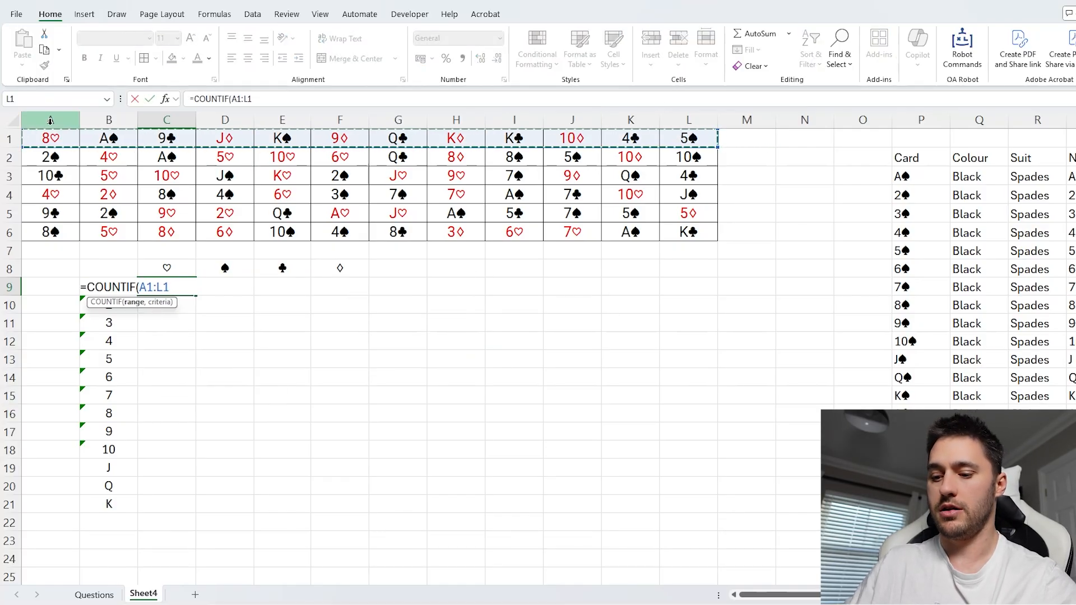
{"action": "key", "text": "F4"}
{"action": "type", "text": ","}
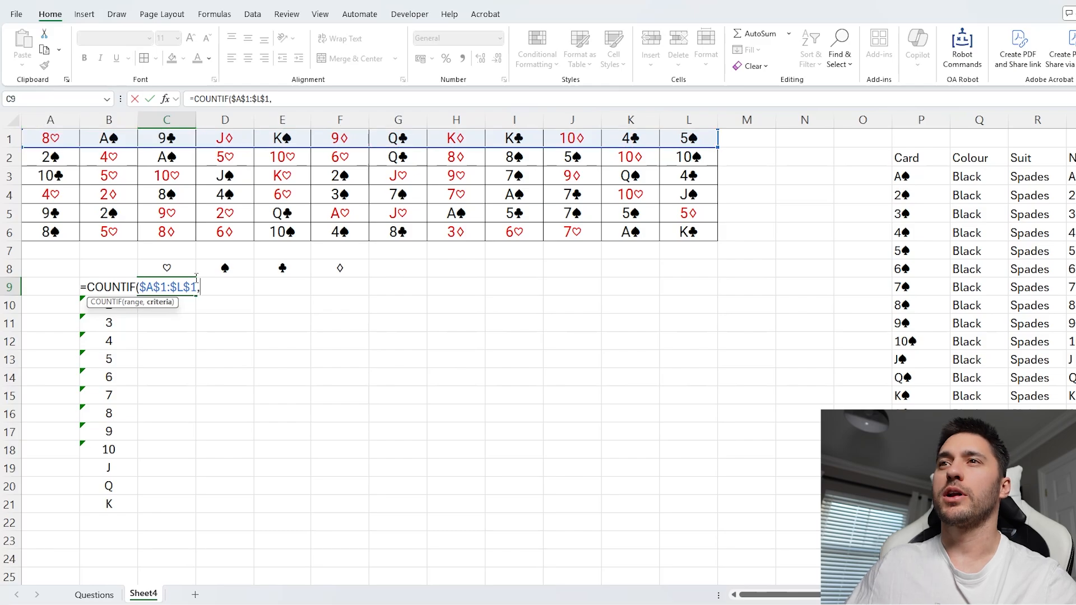
{"action": "left_click_drag", "start_coordinate": [107, 505], "coordinate": [119, 289]}
{"action": "type", "text": "&"}
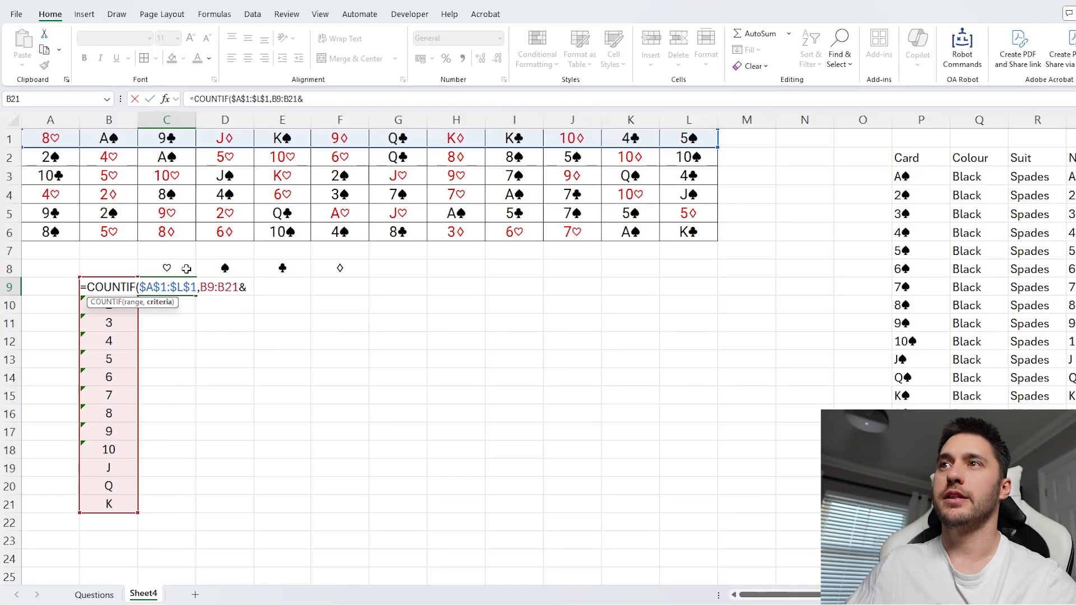
{"action": "left_click_drag", "start_coordinate": [186, 268], "coordinate": [325, 265]}
{"action": "key", "text": "Return"}
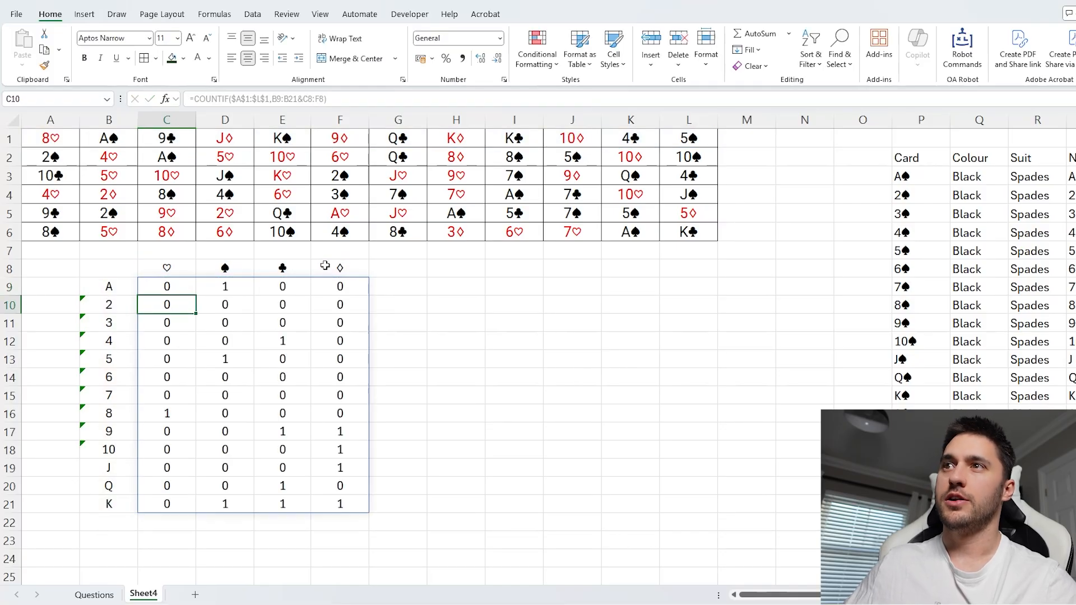
Demonstrate the COUNTIF criteria in H9 by joining the numbers and suits with =B9:B21&C8:F8.
{"action": "left_click", "coordinate": [463, 288]}
{"action": "type", "text": "="}
{"action": "left_click_drag", "start_coordinate": [109, 291], "coordinate": [94, 500]}
{"action": "type", "text": "&"}
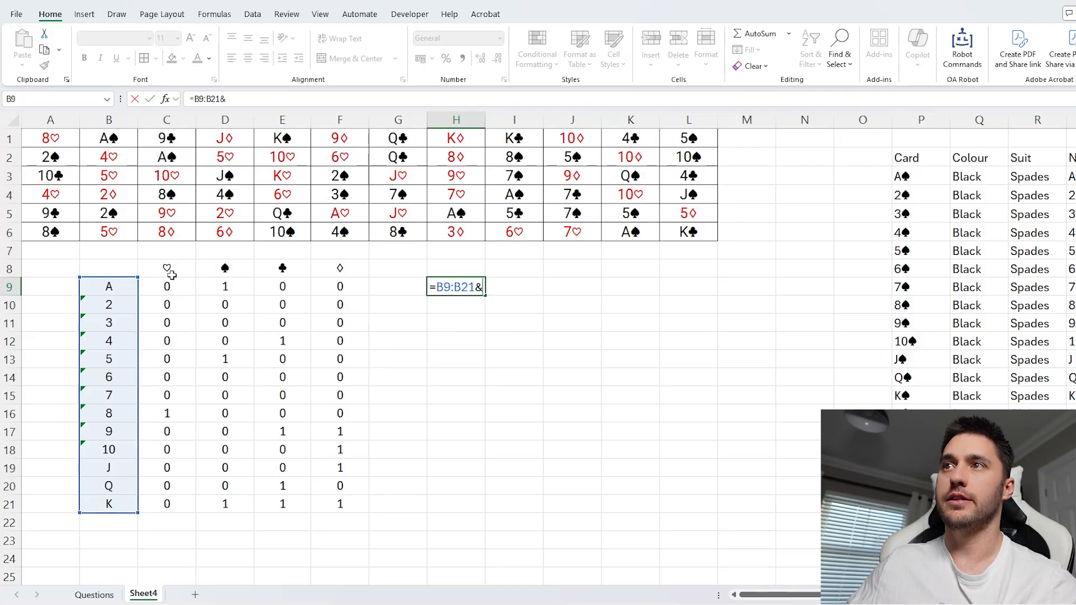
{"action": "left_click_drag", "start_coordinate": [170, 275], "coordinate": [343, 270]}
{"action": "key", "text": "Return"}
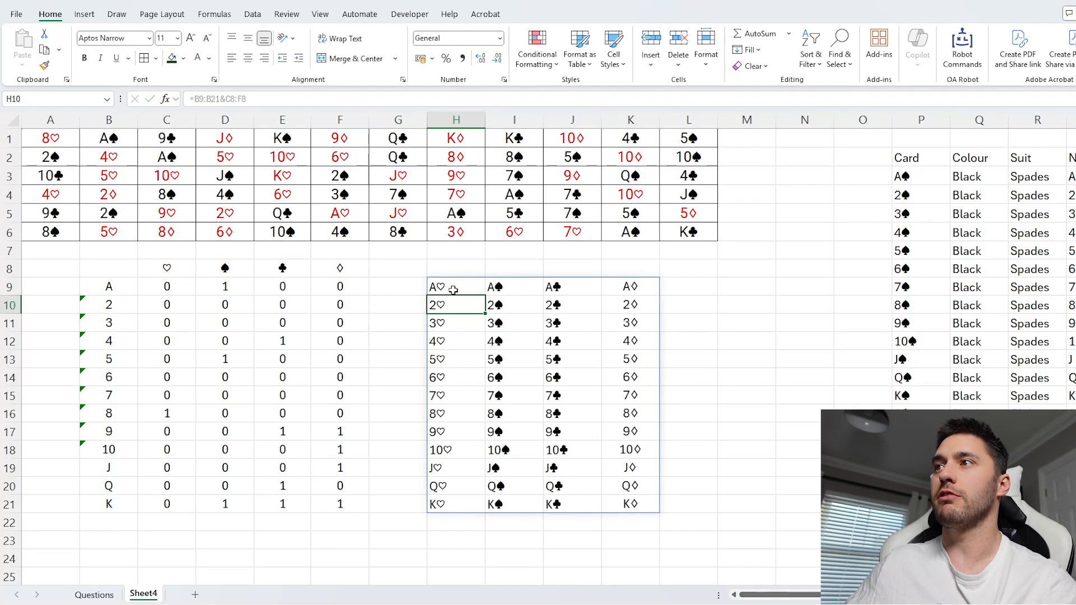
Compare the combined card list in H9:K21 with the cards in row 1, and delete that list.
{"action": "left_click_drag", "start_coordinate": [452, 289], "coordinate": [613, 512]}
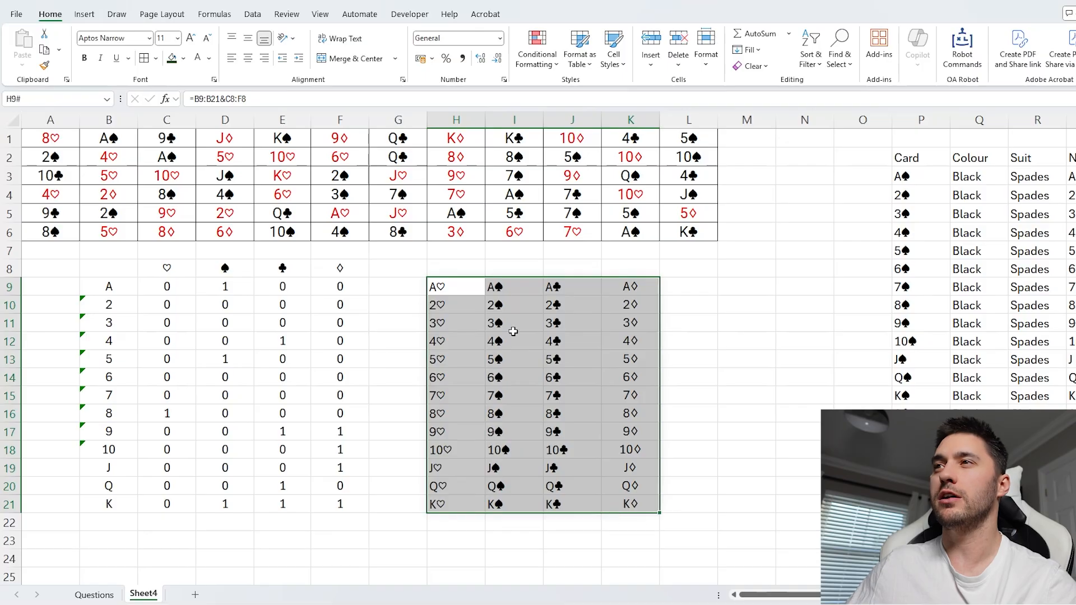
{"action": "left_click", "coordinate": [458, 289]}
{"action": "left_click_drag", "start_coordinate": [65, 143], "coordinate": [751, 137]}
{"action": "left_click_drag", "start_coordinate": [457, 287], "coordinate": [629, 500]}
{"action": "key", "text": "Delete"}
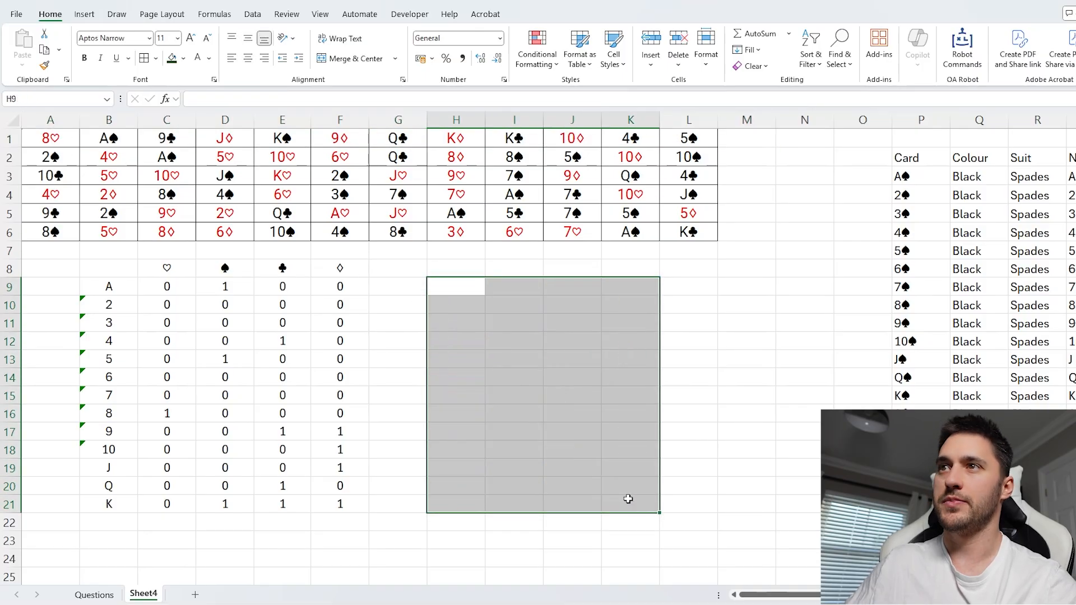
Format the card counts in C9:F21 in comma style without decimals.
{"action": "left_click_drag", "start_coordinate": [339, 287], "coordinate": [177, 499]}
{"action": "left_click", "coordinate": [462, 58]}
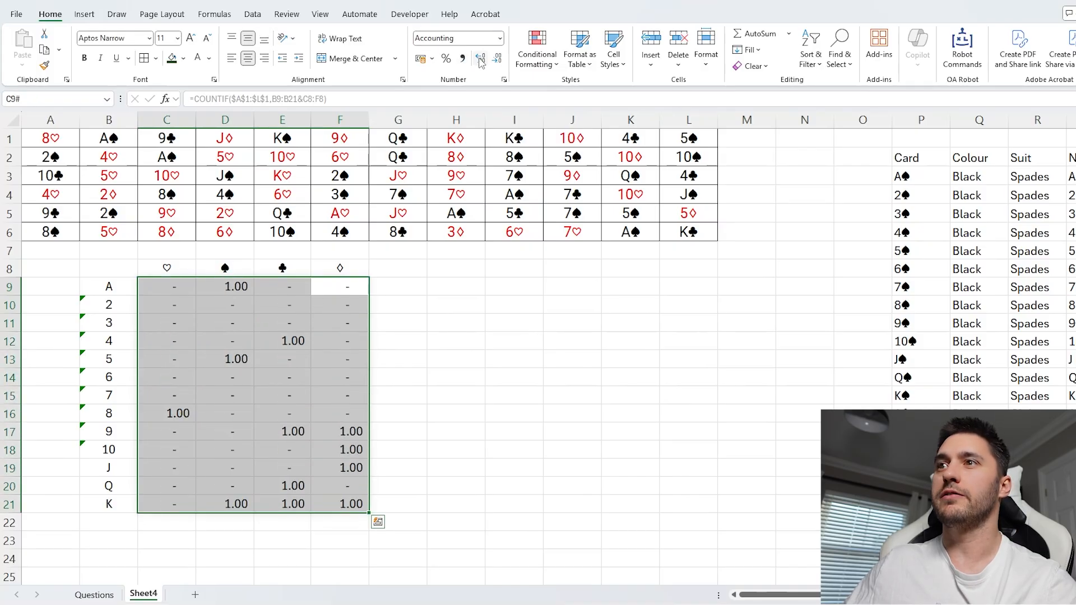
{"action": "left_click", "coordinate": [496, 60]}
{"action": "left_click", "coordinate": [496, 59]}
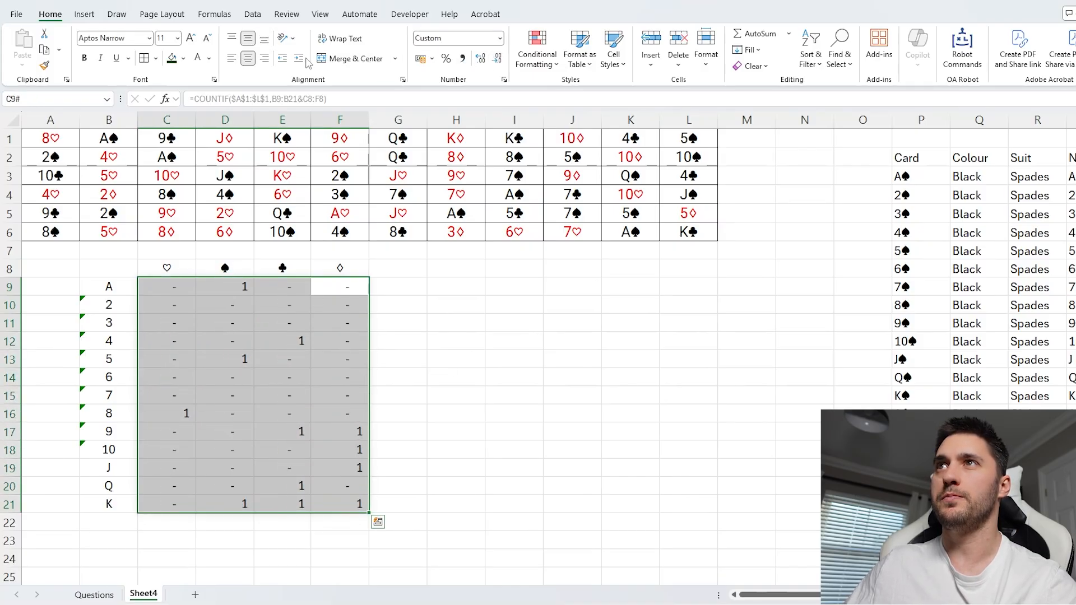
{"action": "left_click", "coordinate": [446, 288]}
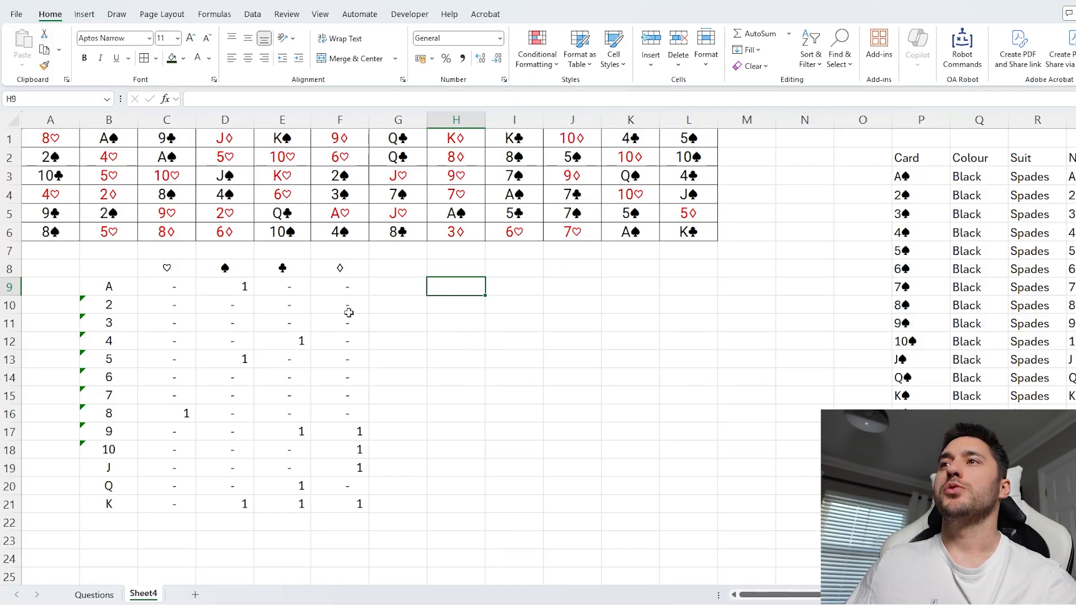
{"action": "left_click_drag", "start_coordinate": [339, 289], "coordinate": [175, 502]}
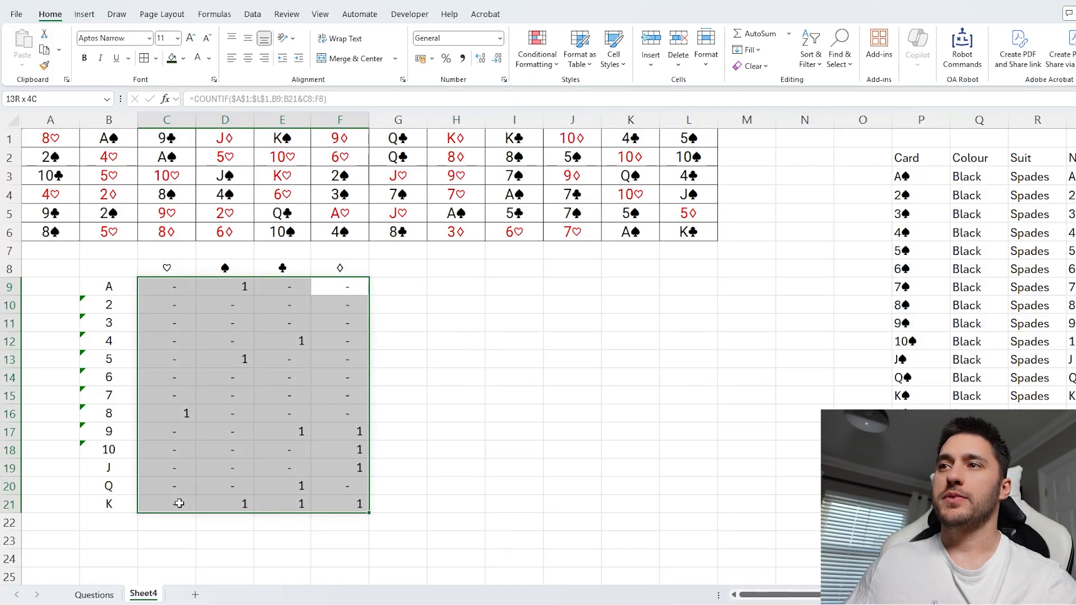
{"action": "left_click", "coordinate": [470, 395]}
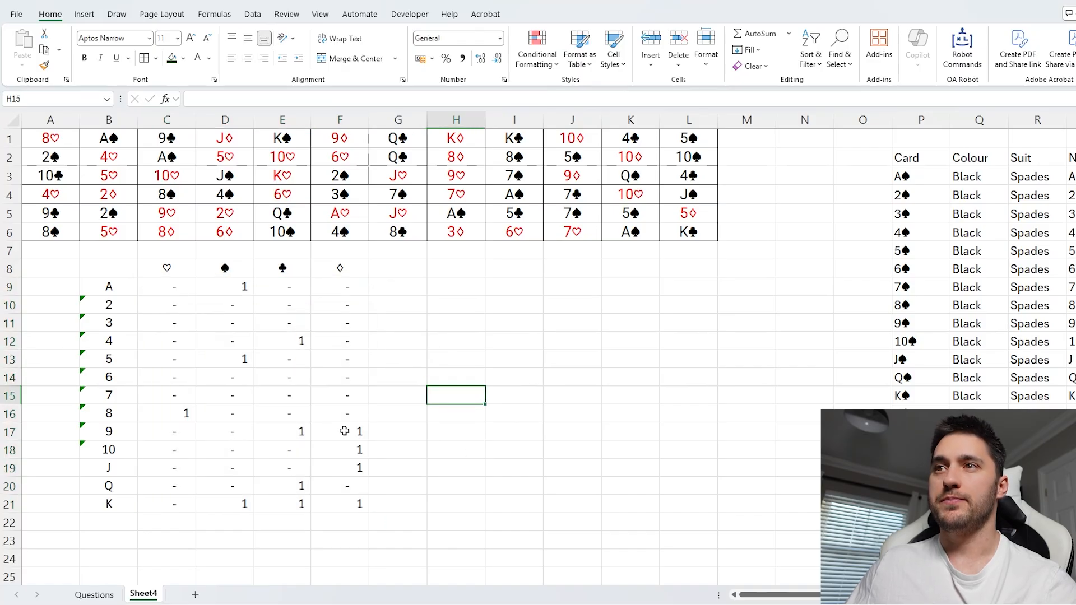
Examine the counts across the four suits in the 9 and K rows for sets of three.
{"action": "left_click_drag", "start_coordinate": [345, 431], "coordinate": [168, 432]}
{"action": "left_click_drag", "start_coordinate": [346, 502], "coordinate": [176, 501]}
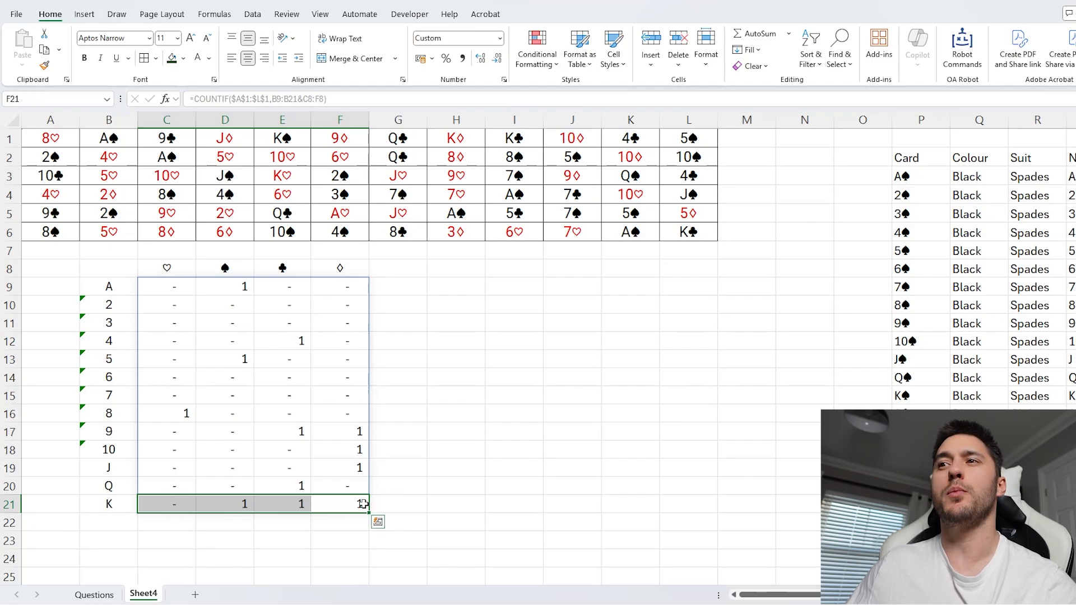
{"action": "left_click_drag", "start_coordinate": [342, 503], "coordinate": [189, 493]}
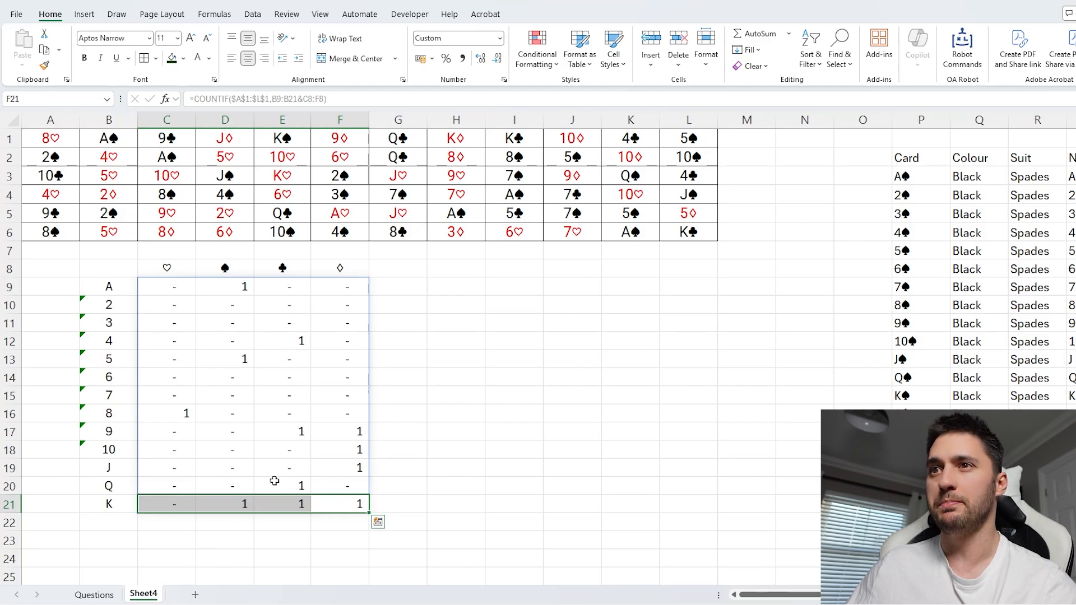
{"action": "left_click_drag", "start_coordinate": [329, 508], "coordinate": [166, 499]}
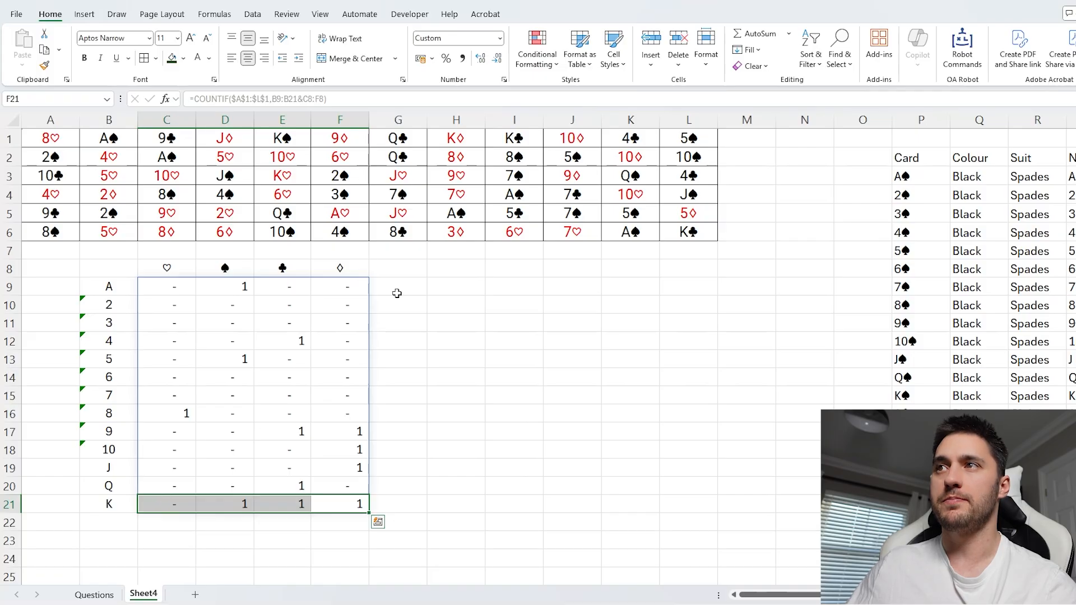
Test the ace row for a set of three in G9 with =SUM(C9:F9)>2.
{"action": "left_click", "coordinate": [398, 290]}
{"action": "type", "text": "=su"}
{"action": "key", "text": "Tab"}
{"action": "key", "text": "Left"}
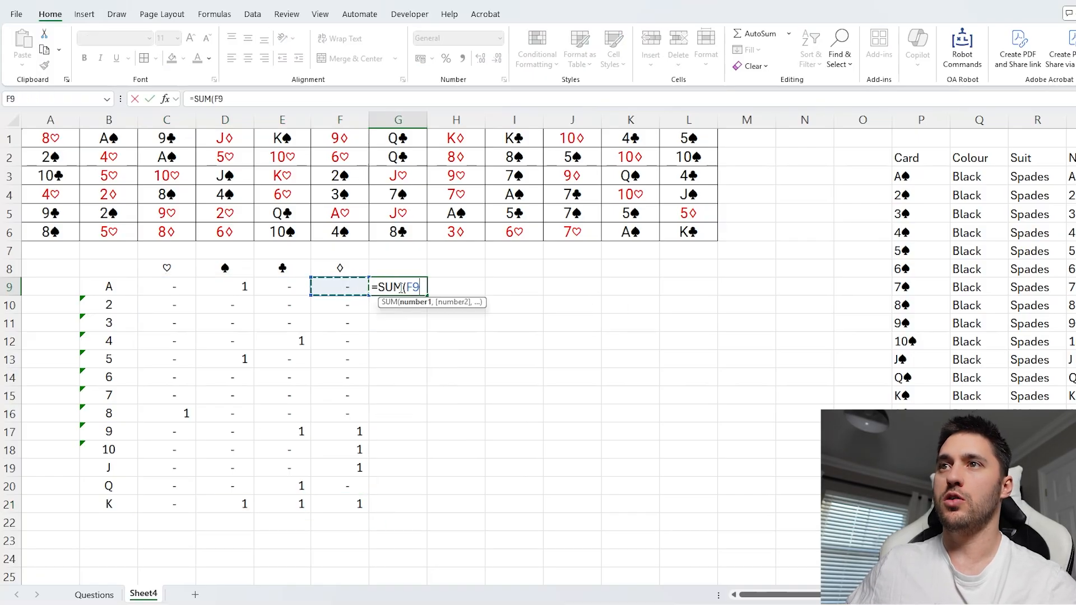
{"action": "key", "text": "shift+Left"}
{"action": "key", "text": "shift+Left"}
{"action": "key", "text": "shift+Left"}
{"action": "key", "text": "shift+Left"}
{"action": "key", "text": "shift+Right"}
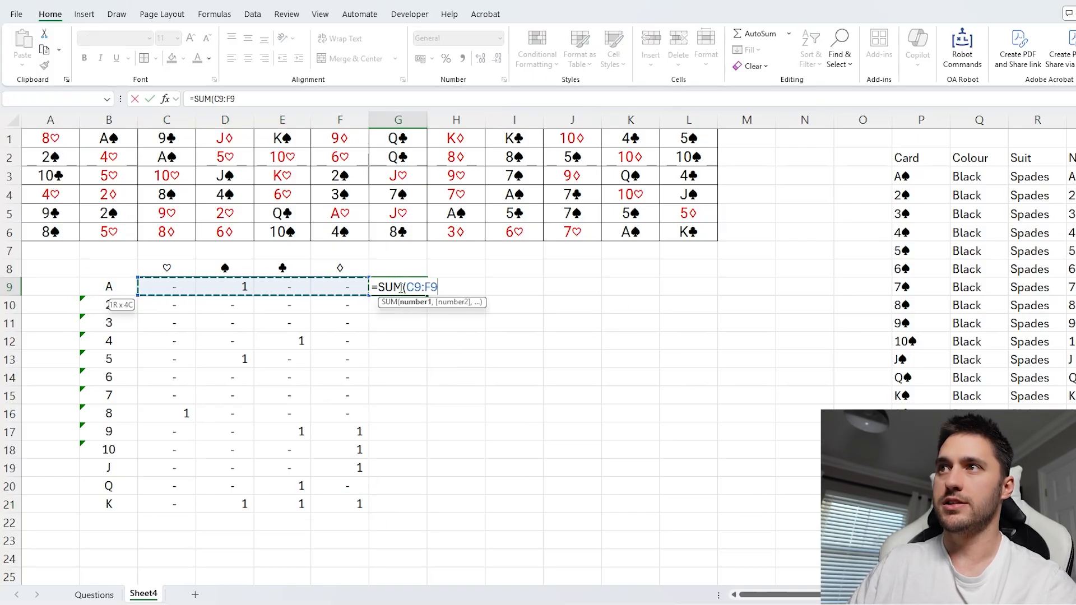
{"action": "type", "text": ")"}
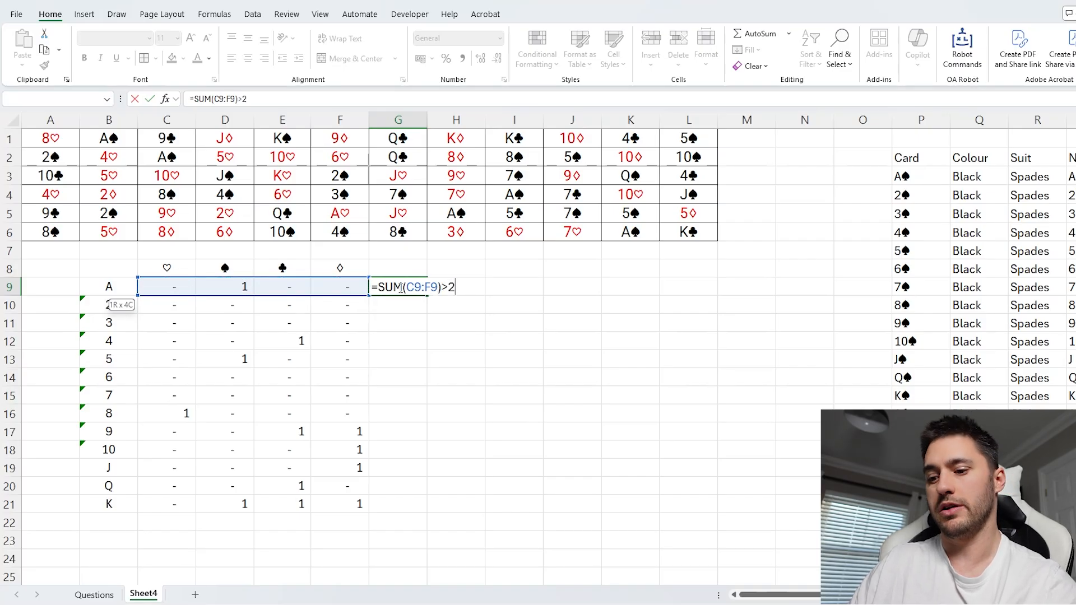
{"action": "type", "text": ">2"}
{"action": "key", "text": "Return"}
Fill the set test from G9 down to G21 for the remaining numbers.
{"action": "left_click", "coordinate": [398, 286]}
{"action": "left_click_drag", "start_coordinate": [426, 295], "coordinate": [419, 507]}
{"action": "left_click", "coordinate": [398, 504]}
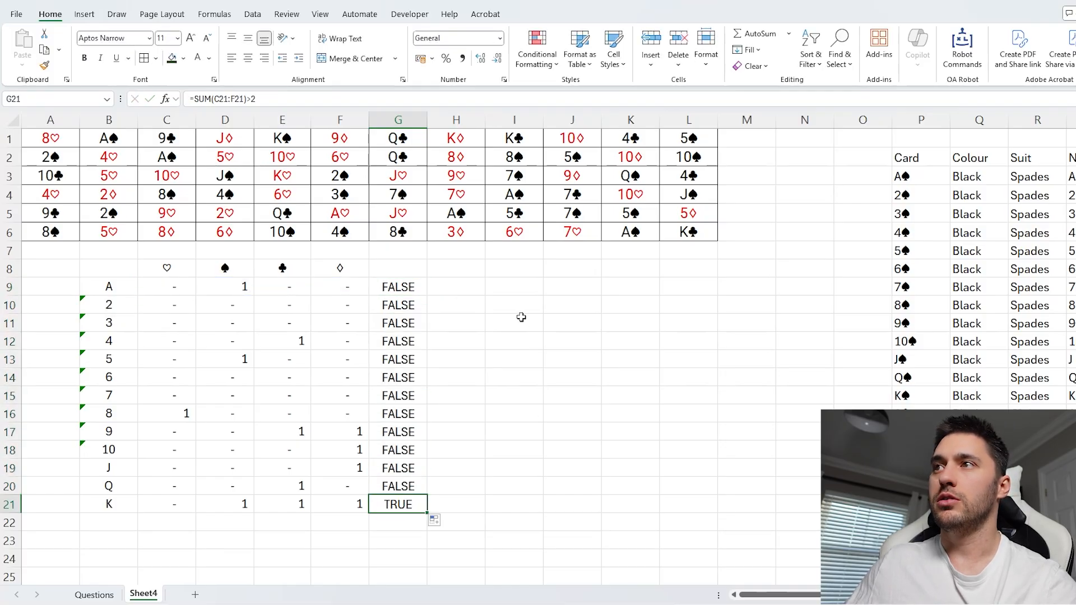
Demonstrate in I9 how to list the numbers forming a set with =FILTER(B9:B21,G9:G21), and delete that formula.
{"action": "left_click", "coordinate": [515, 285]}
{"action": "type", "text": "=filter("}
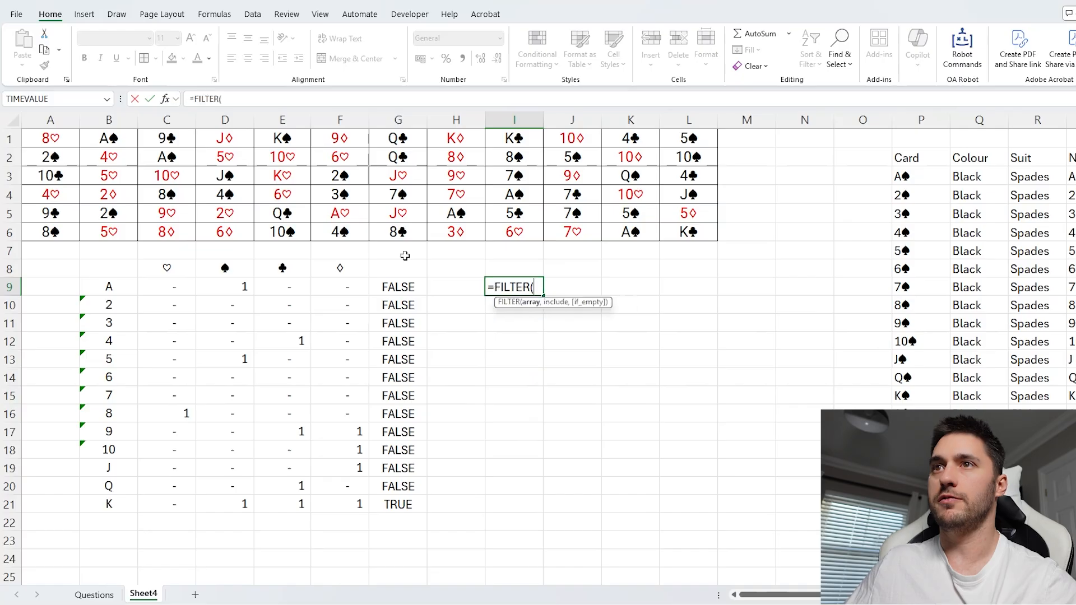
{"action": "left_click_drag", "start_coordinate": [99, 289], "coordinate": [103, 503]}
{"action": "type", "text": ","}
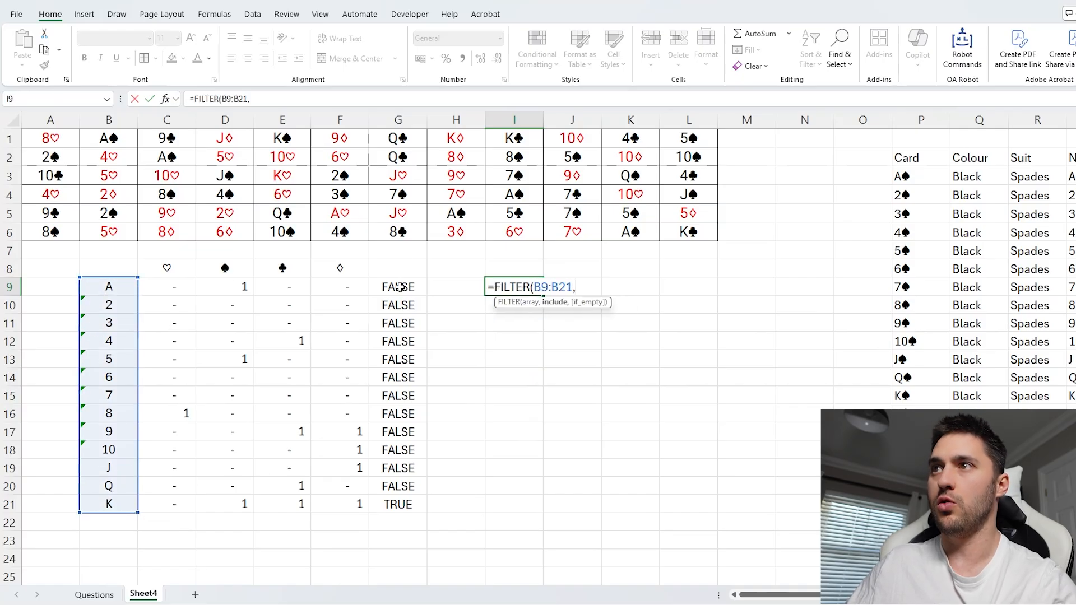
{"action": "left_click_drag", "start_coordinate": [398, 287], "coordinate": [396, 501]}
{"action": "key", "text": "Return"}
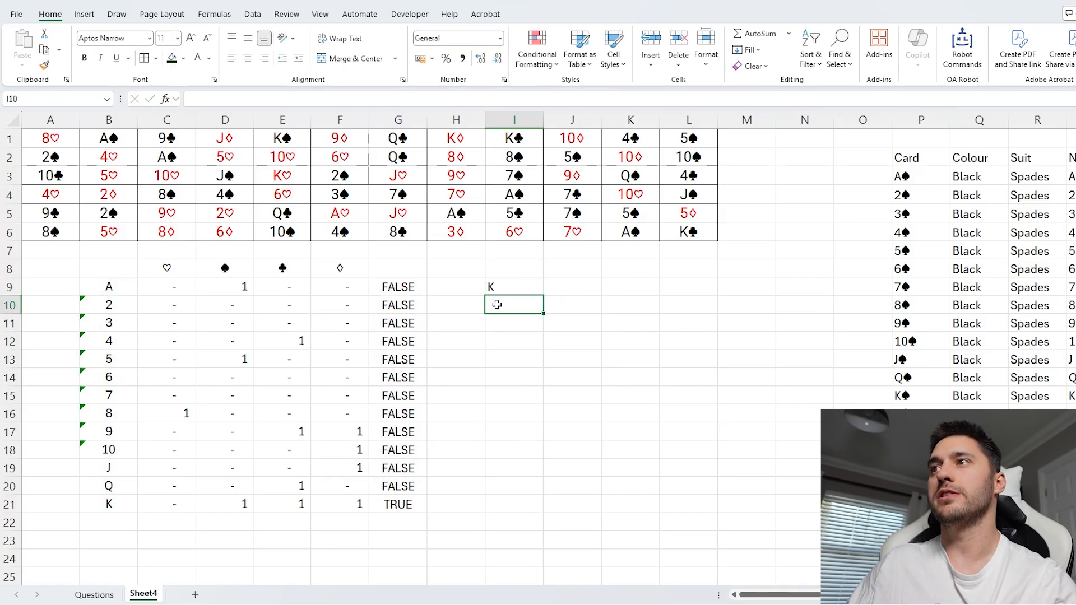
{"action": "left_click", "coordinate": [511, 283]}
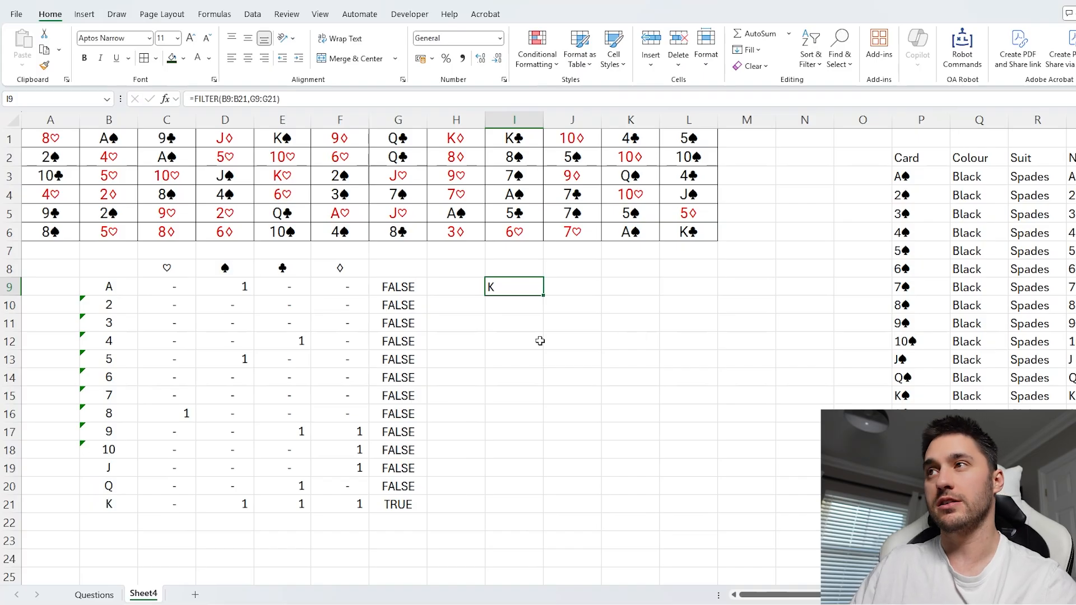
{"action": "key", "text": "Delete"}
Examine the suit columns, the suit and number headings, and the 9 to J diamond counts for runs of three.
{"action": "scroll", "coordinate": [572, 423], "scroll_direction": "down", "scroll_amount": 1}
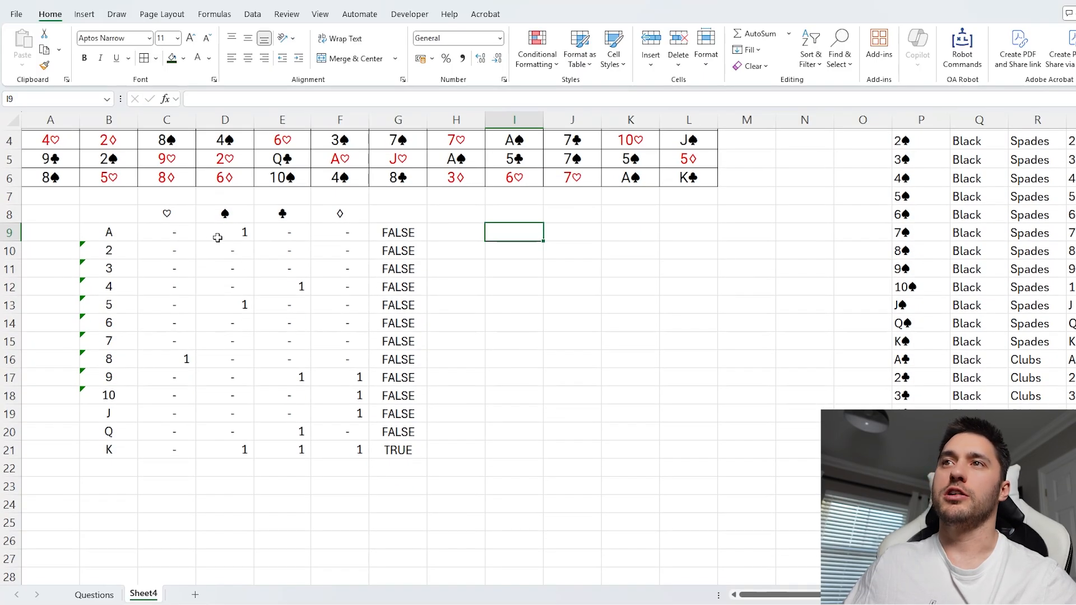
{"action": "left_click_drag", "start_coordinate": [175, 232], "coordinate": [175, 446]}
{"action": "left_click_drag", "start_coordinate": [326, 231], "coordinate": [335, 451]}
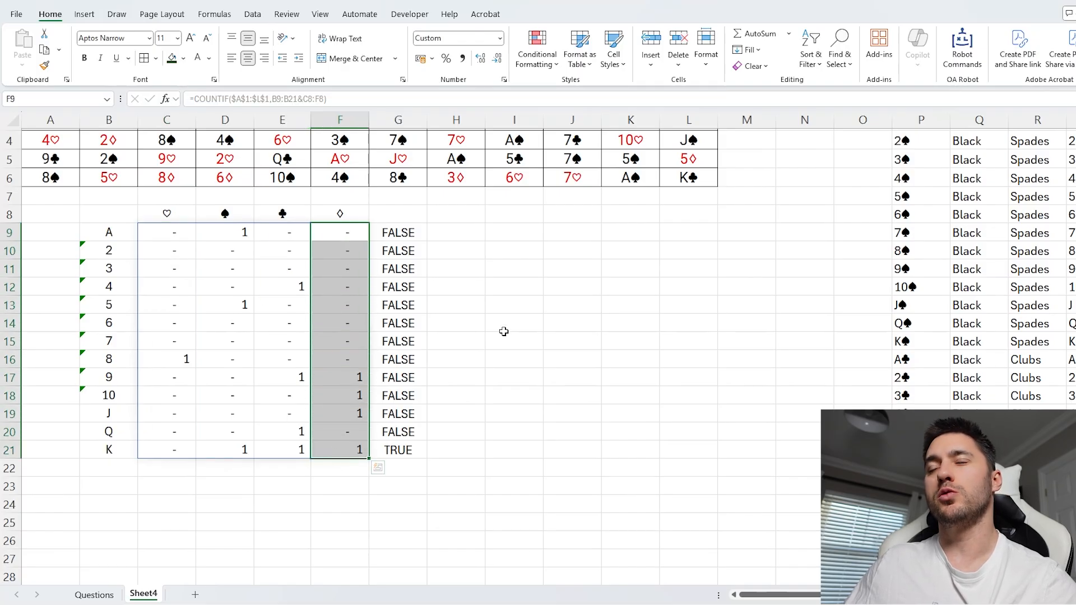
{"action": "left_click", "coordinate": [504, 332]}
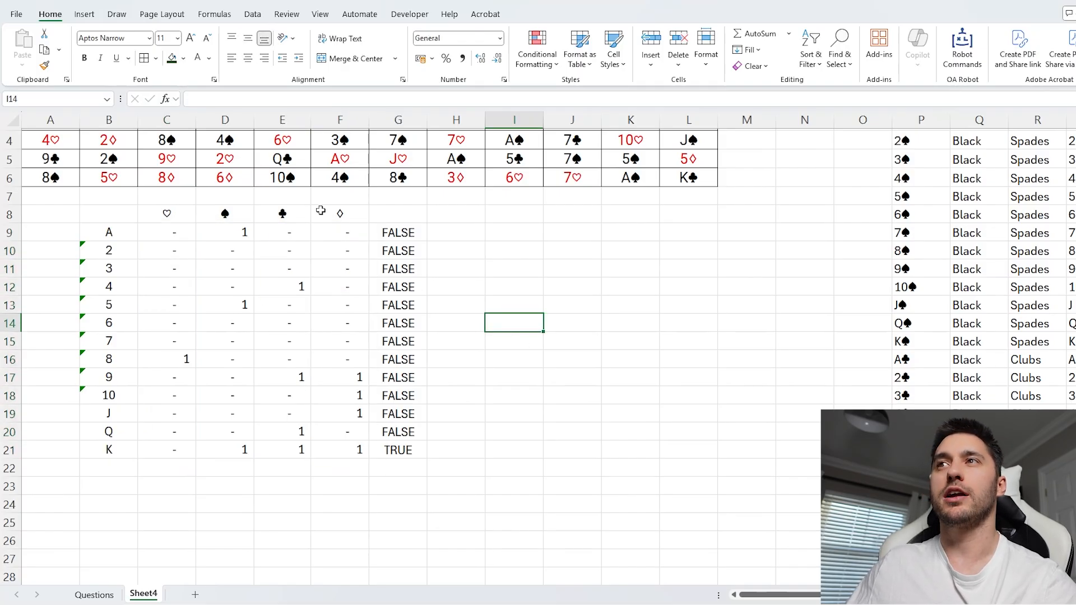
{"action": "left_click_drag", "start_coordinate": [320, 210], "coordinate": [184, 220]}
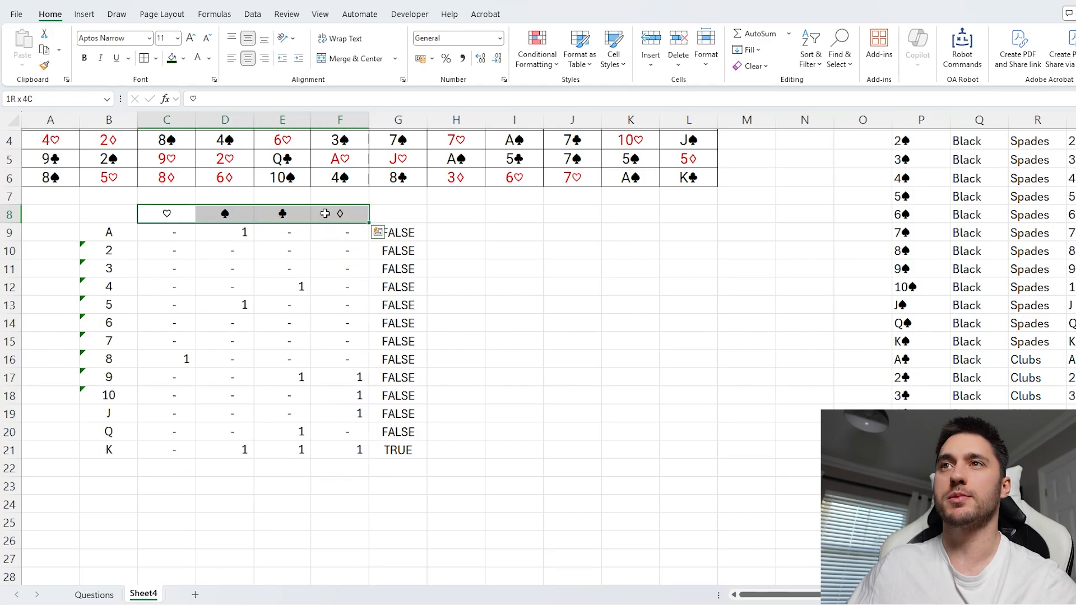
{"action": "left_click_drag", "start_coordinate": [120, 233], "coordinate": [119, 450]}
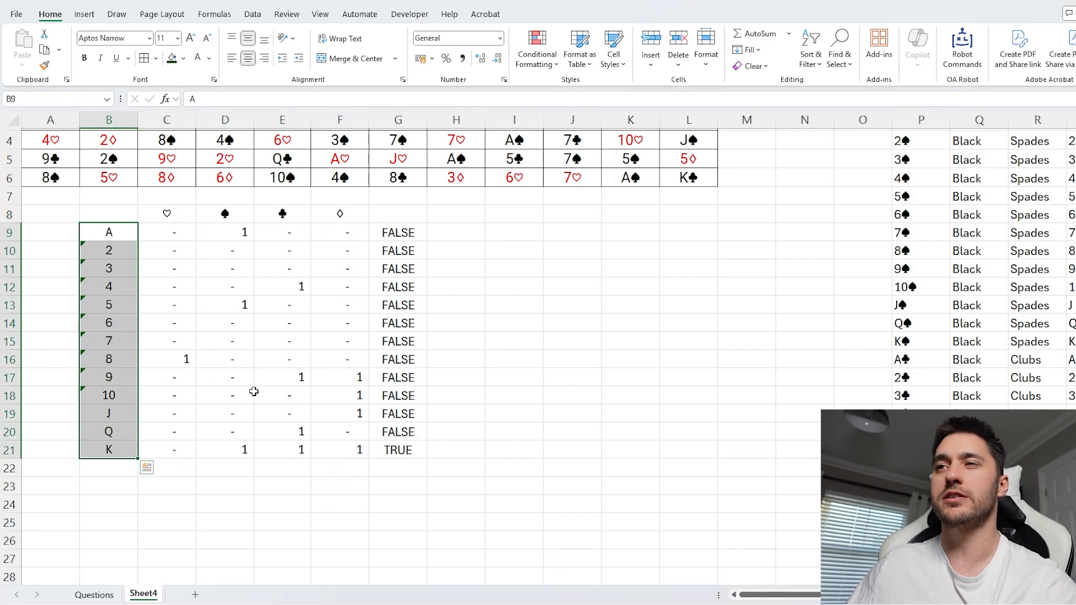
{"action": "left_click_drag", "start_coordinate": [353, 377], "coordinate": [353, 414]}
{"action": "left_click", "coordinate": [179, 471]}
{"action": "left_click_drag", "start_coordinate": [353, 376], "coordinate": [353, 414]}
Test the first three heart counts for a run in C22 with =SUM(C9:C11)>2.
{"action": "left_click", "coordinate": [178, 467]}
{"action": "type", "text": "=sum"}
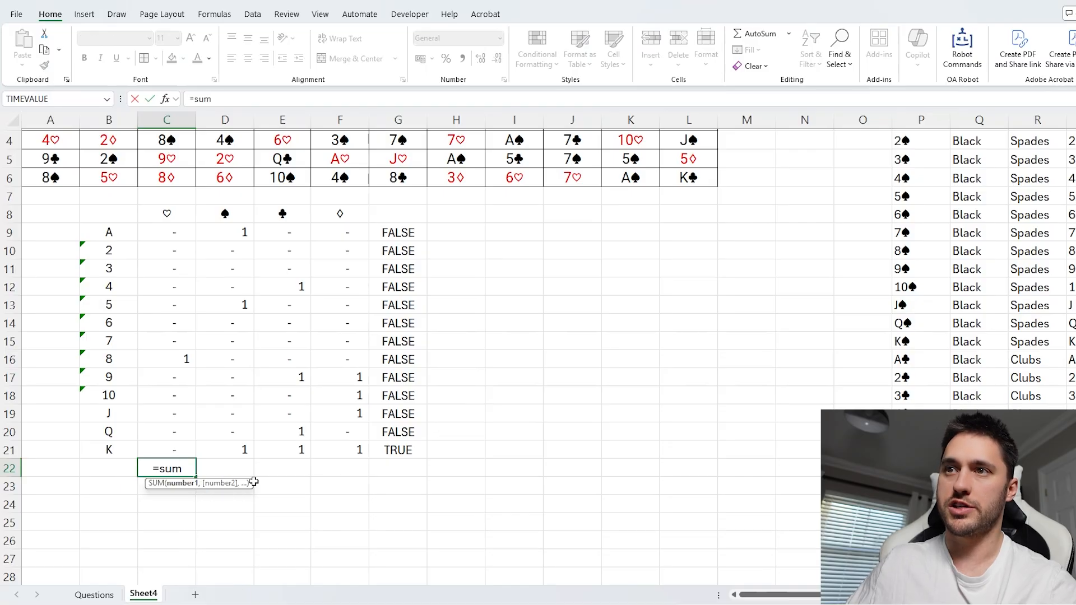
{"action": "key", "text": "Tab"}
{"action": "left_click_drag", "start_coordinate": [178, 233], "coordinate": [178, 267]}
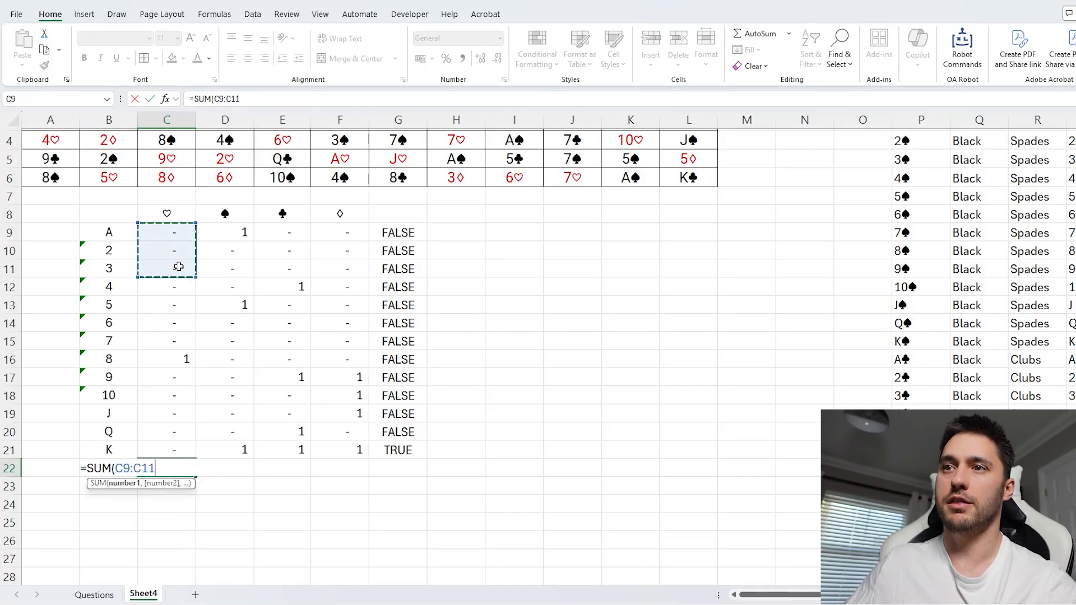
{"action": "type", "text": ")>2"}
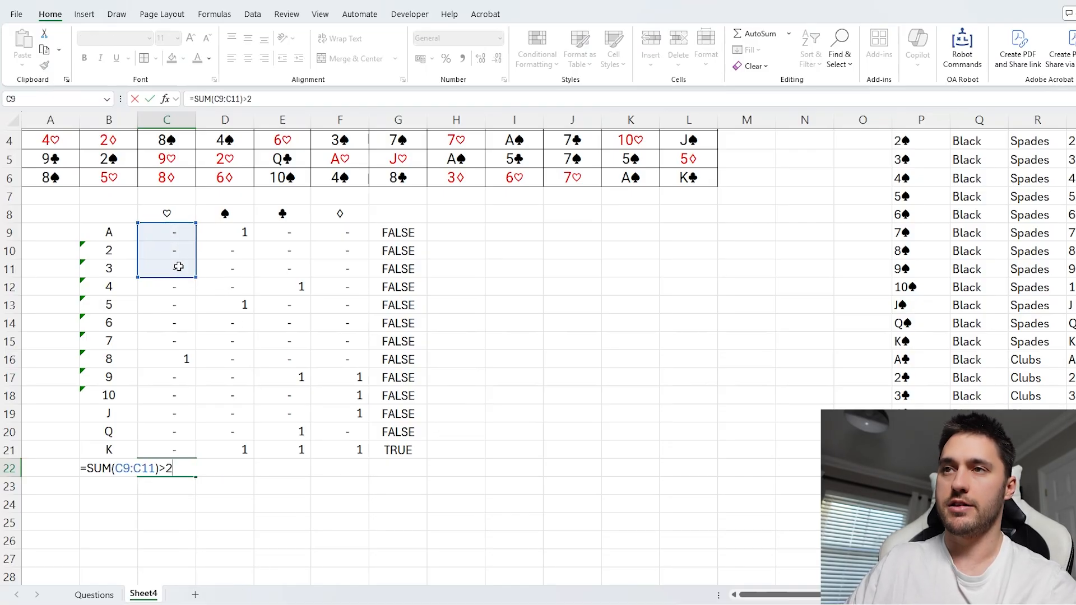
{"action": "key", "text": "Return"}
{"action": "key", "text": "Up"}
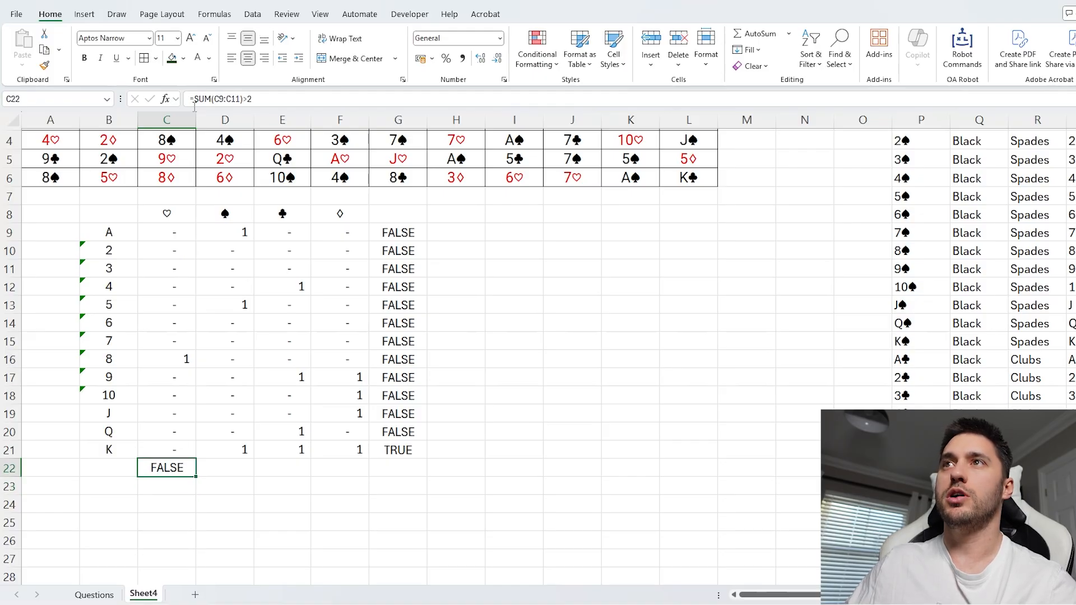
Convert the run test in C22 to a number with =--(SUM(C9:C11)>2) and fill it through C22:F35.
{"action": "left_click", "coordinate": [196, 99]}
{"action": "type", "text": "--"}
{"action": "key", "text": "Return"}
{"action": "scroll", "coordinate": [203, 130], "scroll_direction": "down", "scroll_amount": 3}
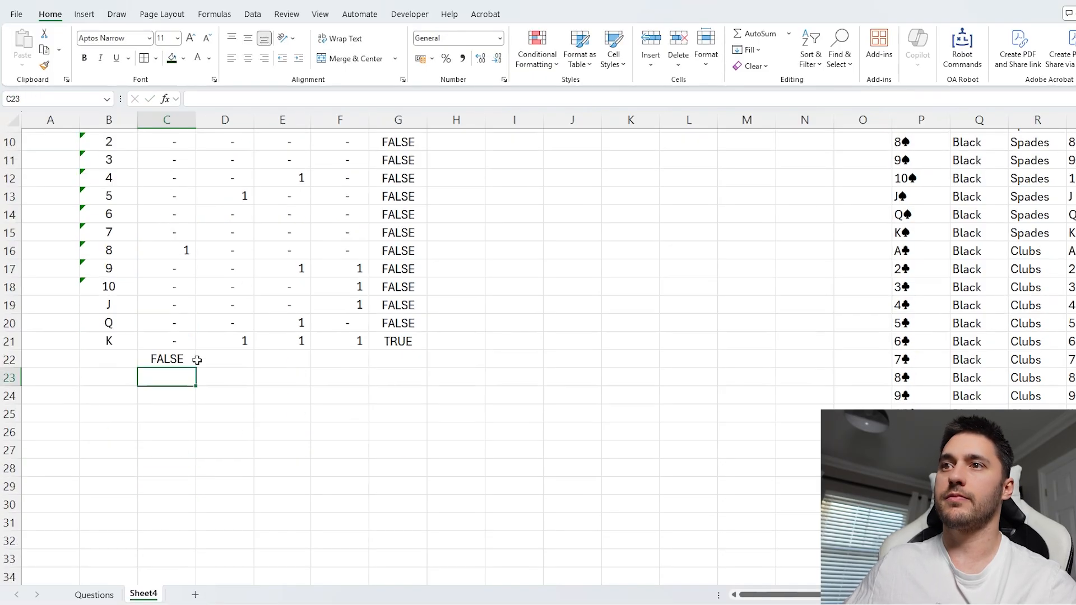
{"action": "key", "text": "Up"}
{"action": "left_click", "coordinate": [202, 99]}
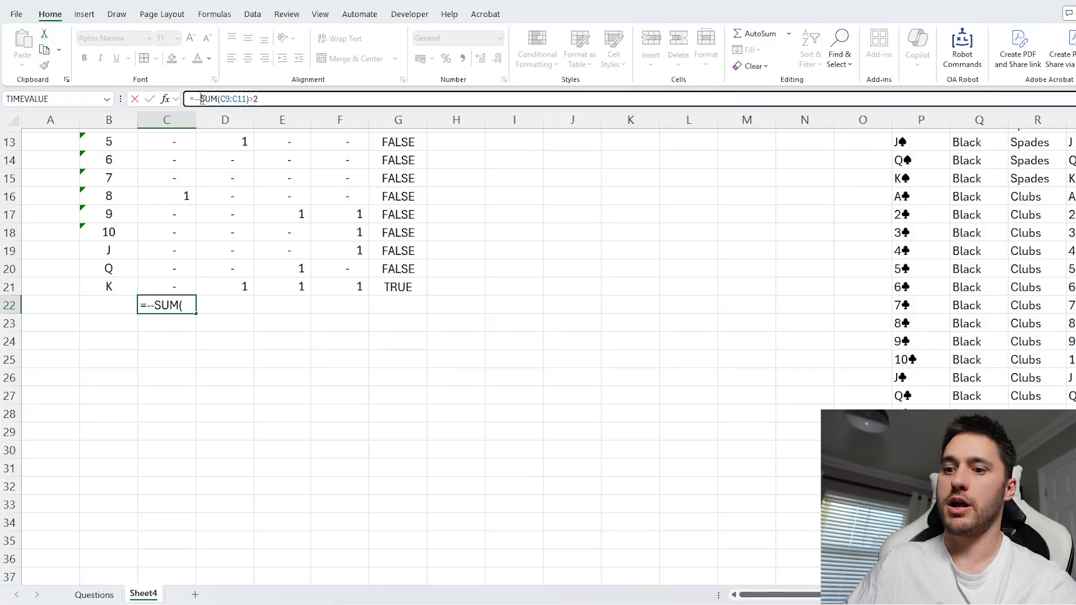
{"action": "type", "text": "("}
{"action": "type", "text": ")"}
{"action": "key", "text": "Return"}
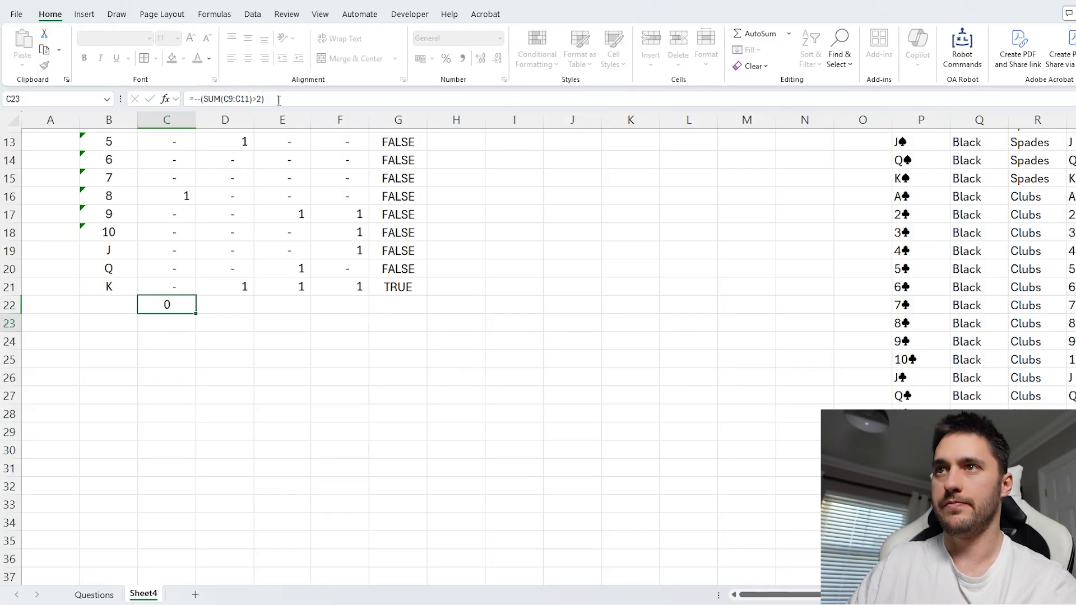
{"action": "key", "text": "Up"}
{"action": "left_click_drag", "start_coordinate": [196, 314], "coordinate": [342, 553]}
Check which ranges the lowest run formulas in column C refer to, and clear C33:F36.
{"action": "double_click", "coordinate": [182, 536]}
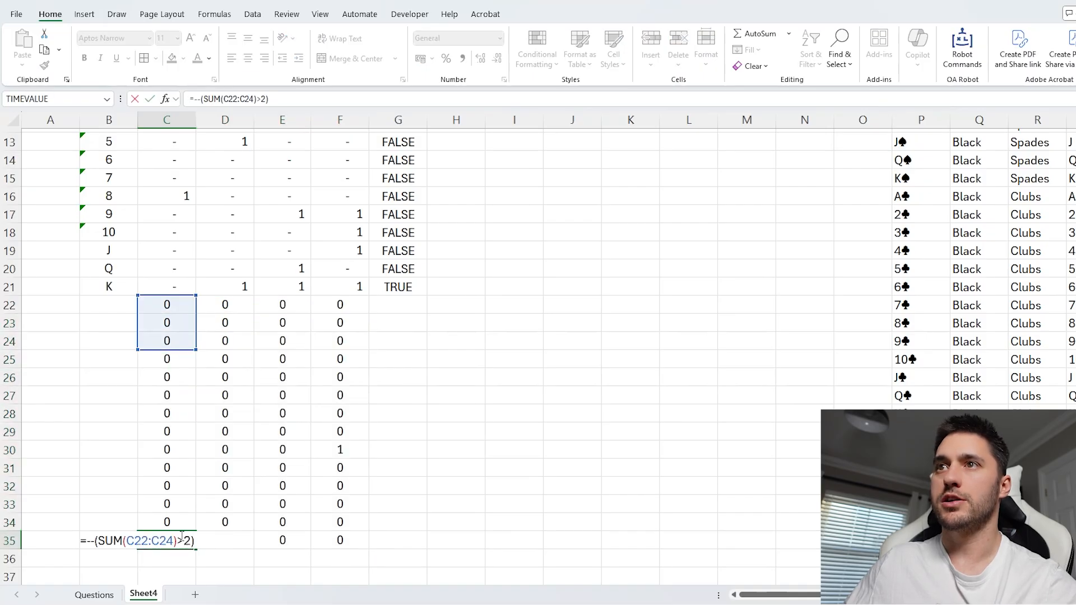
{"action": "key", "text": "Escape"}
{"action": "double_click", "coordinate": [177, 486]}
{"action": "key", "text": "Escape"}
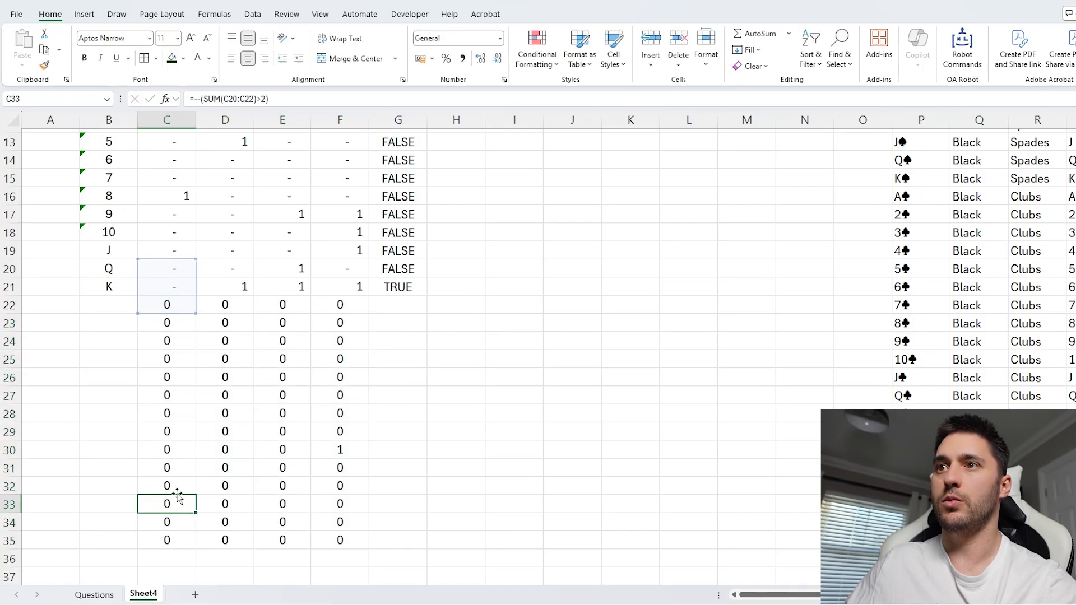
{"action": "double_click", "coordinate": [178, 484]}
{"action": "key", "text": "Escape"}
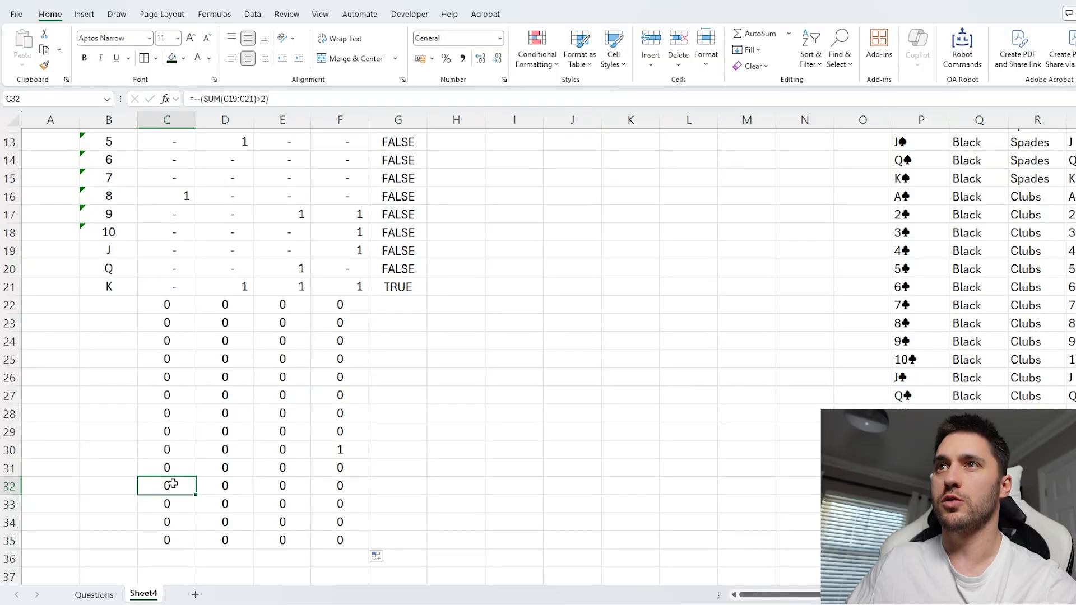
{"action": "double_click", "coordinate": [173, 483]}
{"action": "key", "text": "Escape"}
{"action": "left_click_drag", "start_coordinate": [177, 502], "coordinate": [339, 551]}
{"action": "key", "text": "Delete"}
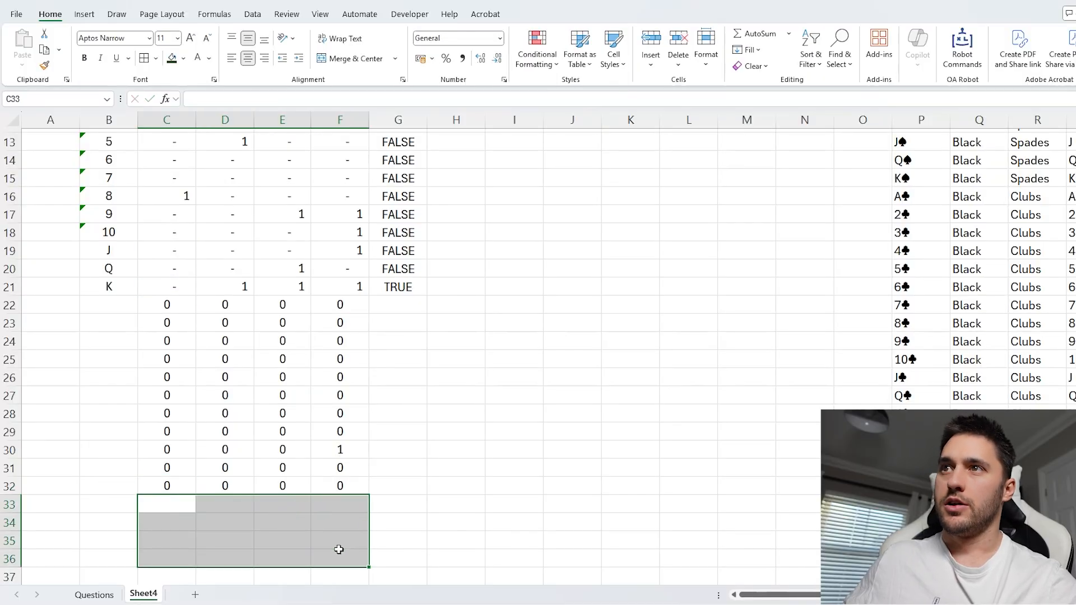
Format the run results in C22:F32 in comma style without decimals.
{"action": "left_click_drag", "start_coordinate": [168, 305], "coordinate": [362, 479]}
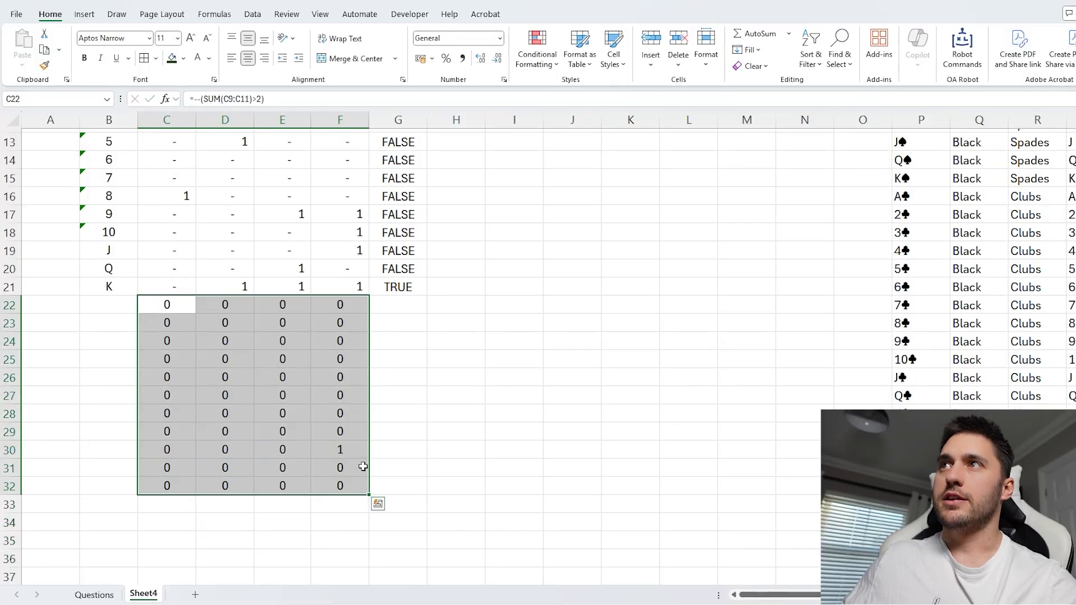
{"action": "left_click", "coordinate": [462, 58]}
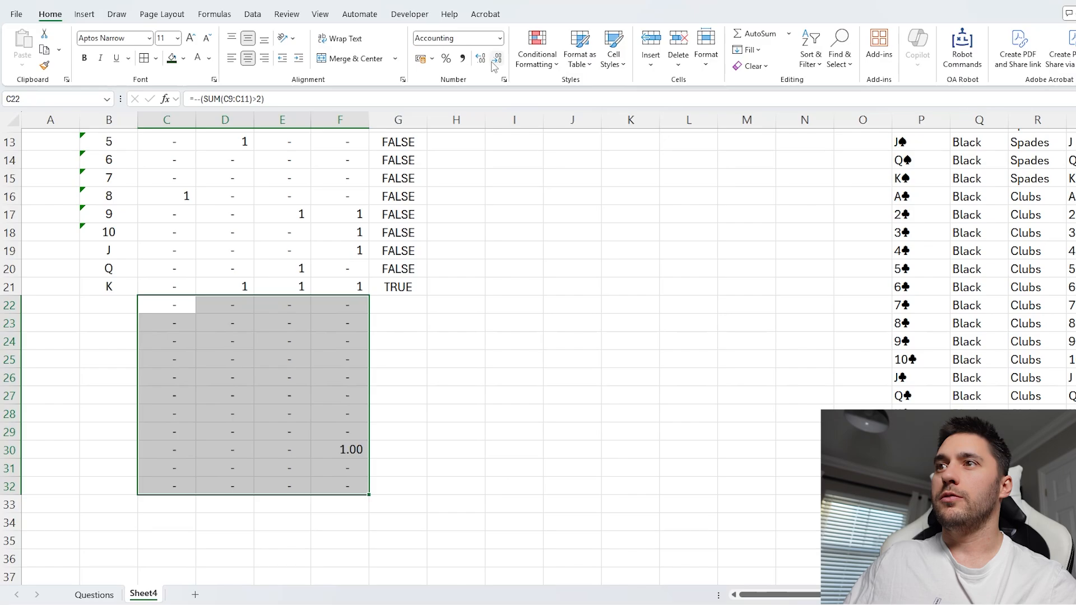
{"action": "left_click", "coordinate": [497, 58]}
{"action": "left_click", "coordinate": [496, 57]}
{"action": "scroll", "coordinate": [456, 413], "scroll_direction": "up", "scroll_amount": 3}
{"action": "scroll", "coordinate": [440, 456], "scroll_direction": "down", "scroll_amount": 2}
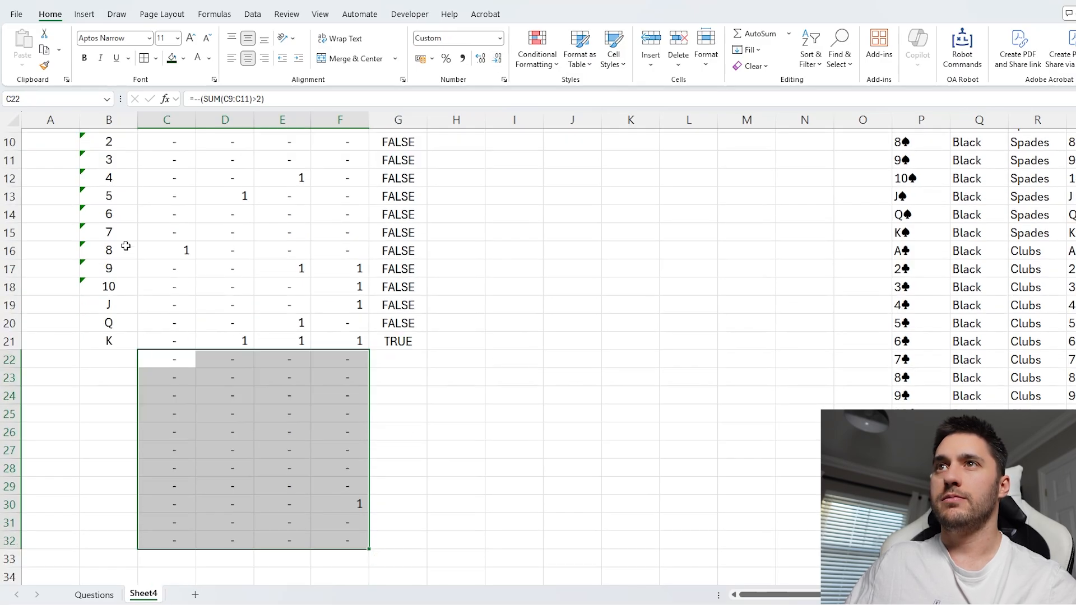
Label the run rows by copying the card numbers B9:B21 to B22:B34, and make the copies bold.
{"action": "scroll", "coordinate": [121, 207], "scroll_direction": "up", "scroll_amount": 1}
{"action": "left_click_drag", "start_coordinate": [120, 179], "coordinate": [126, 396]}
{"action": "key", "text": "ctrl+c"}
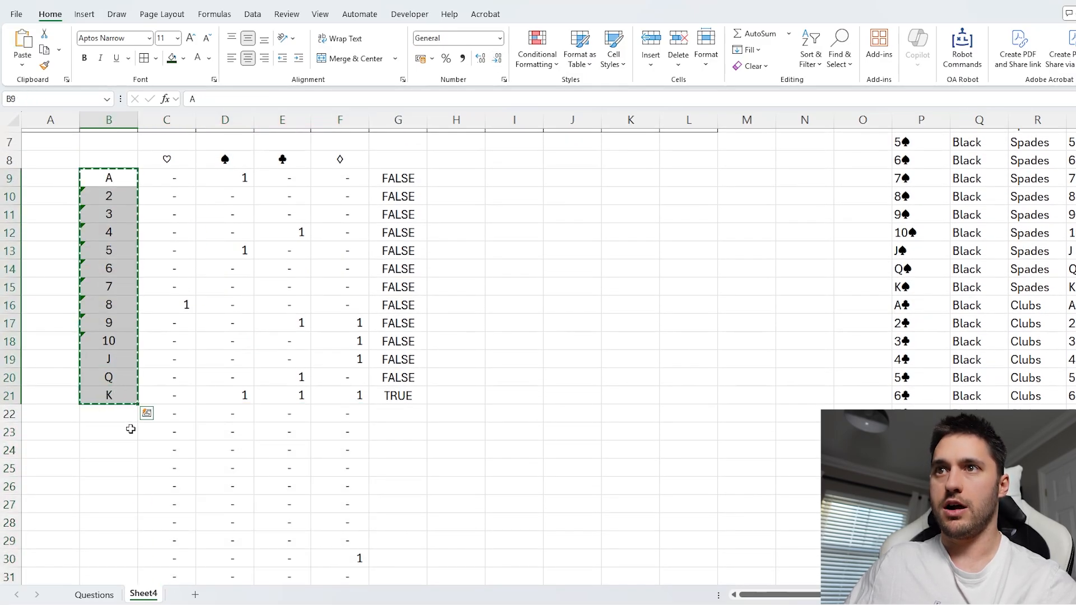
{"action": "left_click", "coordinate": [126, 414]}
{"action": "key", "text": "ctrl+v"}
{"action": "scroll", "coordinate": [193, 432], "scroll_direction": "down", "scroll_amount": 2}
{"action": "key", "text": "ctrl+b"}
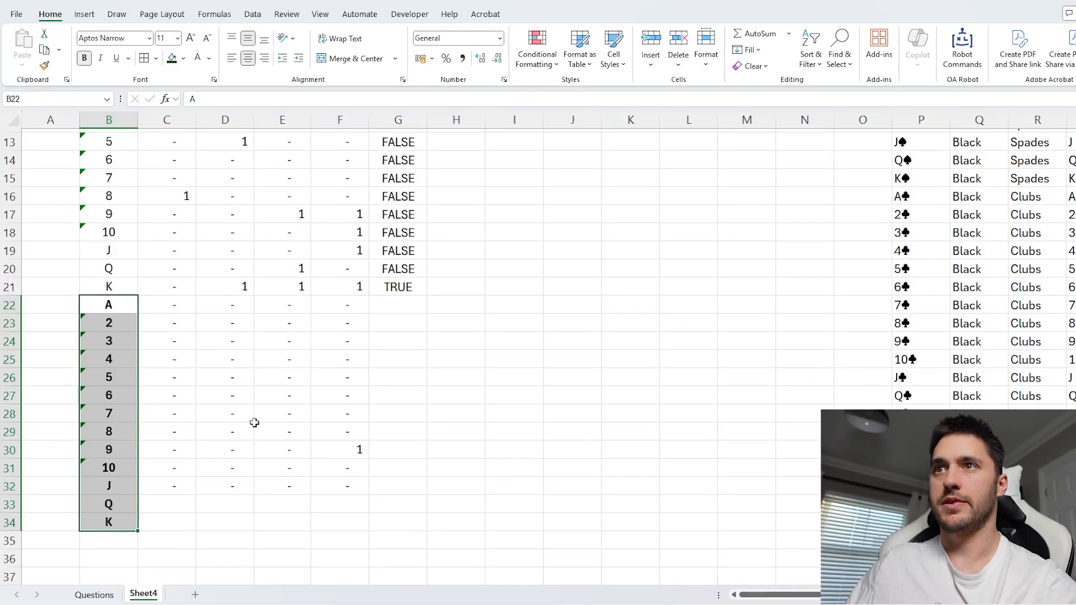
Trace the diamond run flagged in the 9 row (F30) back to the 9, 10 and J counts in F17:F19.
{"action": "left_click_drag", "start_coordinate": [342, 450], "coordinate": [129, 451]}
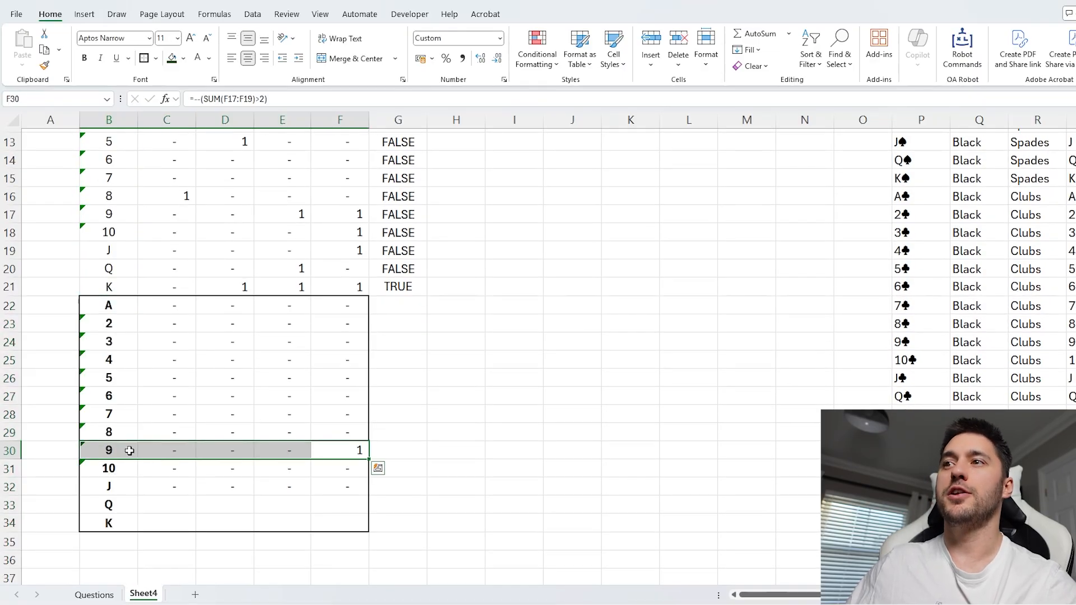
{"action": "scroll", "coordinate": [129, 450], "scroll_direction": "up", "scroll_amount": 2}
{"action": "left_click", "coordinate": [90, 325]}
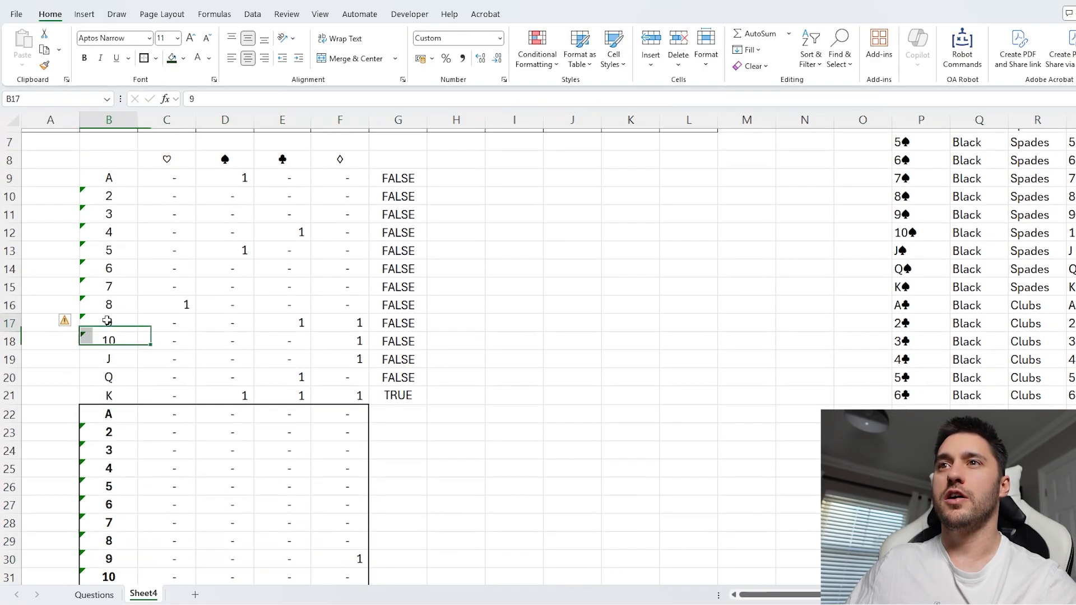
{"action": "left_click", "coordinate": [110, 340]}
{"action": "left_click", "coordinate": [109, 359]}
{"action": "left_click", "coordinate": [348, 323]}
{"action": "left_click_drag", "start_coordinate": [348, 323], "coordinate": [349, 359]}
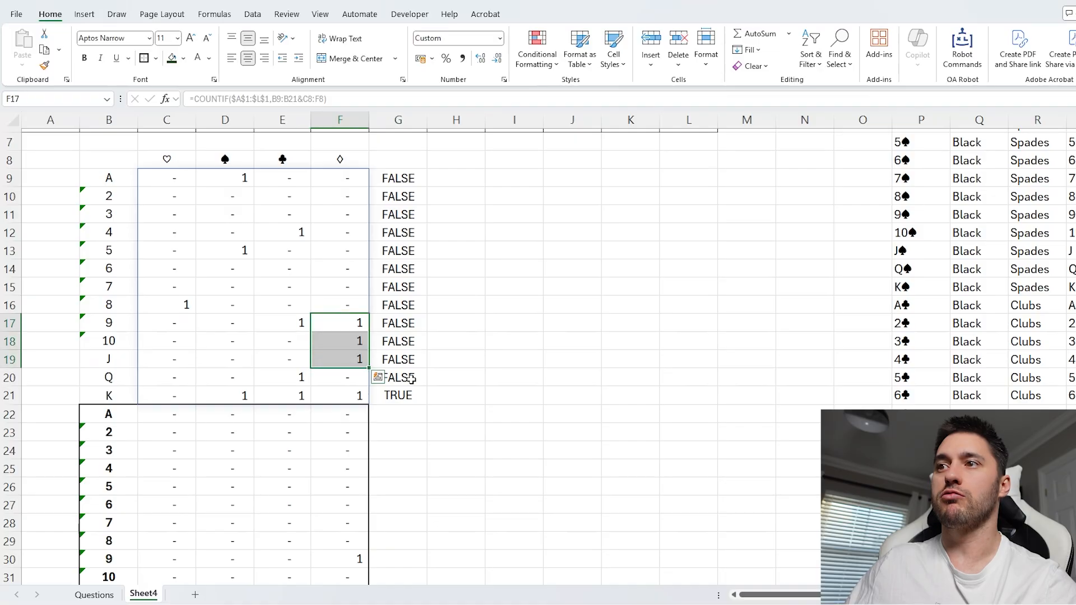
Replace the double negation in C22 with an IF that tests whether SUM(C9:C11) is greater than 2.
{"action": "scroll", "coordinate": [346, 411], "scroll_direction": "down", "scroll_amount": 3}
{"action": "left_click", "coordinate": [343, 396]}
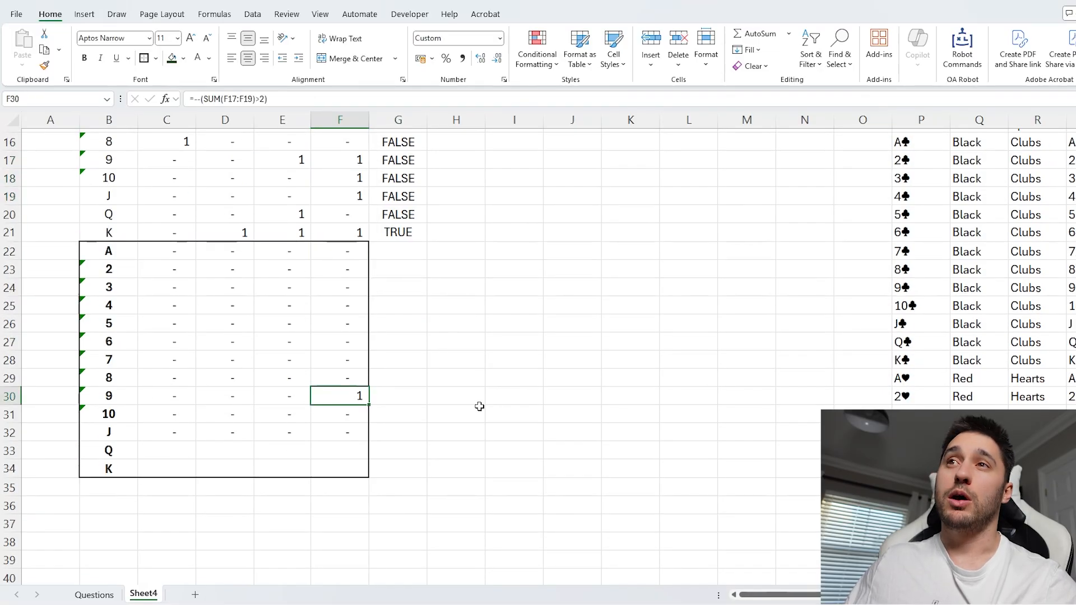
{"action": "left_click", "coordinate": [173, 250]}
{"action": "scroll", "coordinate": [250, 192], "scroll_direction": "up", "scroll_amount": 1}
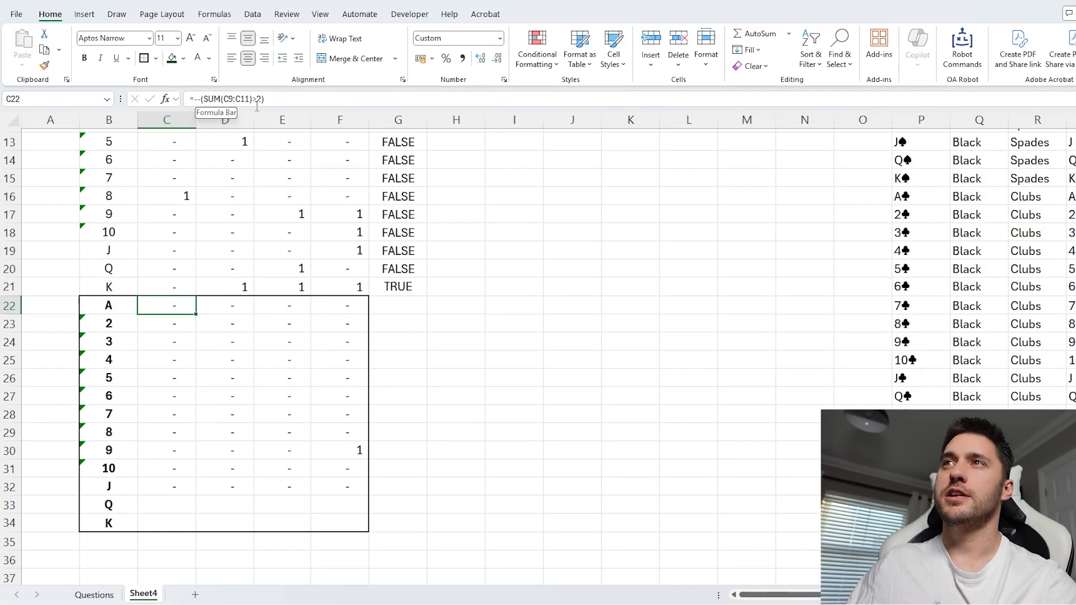
{"action": "scroll", "coordinate": [252, 216], "scroll_direction": "up", "scroll_amount": 1}
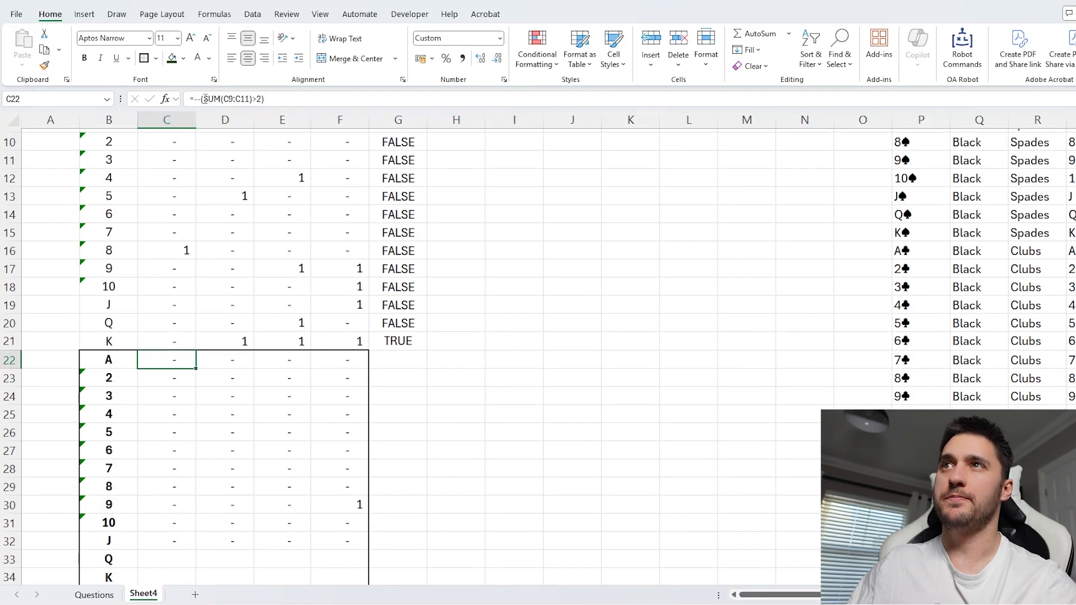
{"action": "left_click", "coordinate": [205, 99]}
{"action": "left_click", "coordinate": [199, 98]}
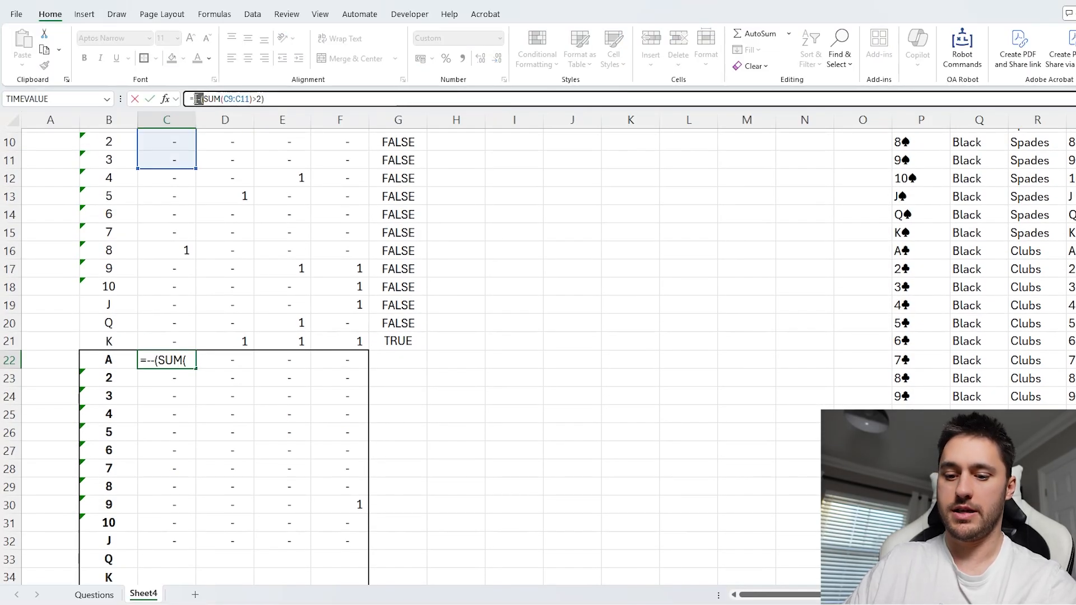
{"action": "type", "text": "if"}
{"action": "left_click", "coordinate": [276, 99]}
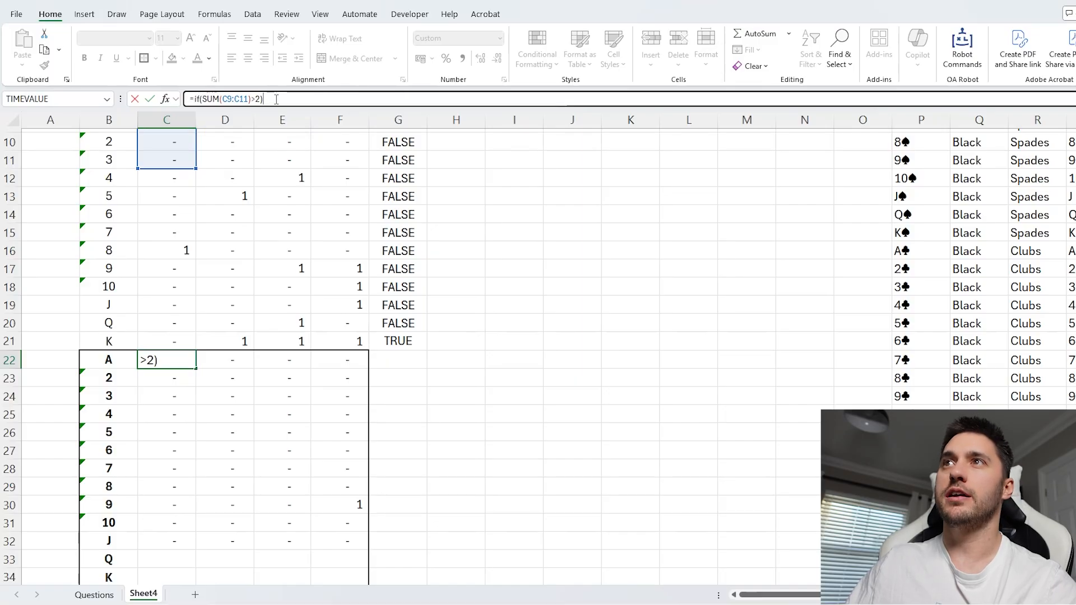
{"action": "key", "text": "BackSpace"}
{"action": "type", "text": ","}
Make the IF in C22 return CONCAT(B9:B11) when true and an empty string otherwise.
{"action": "scroll", "coordinate": [271, 154], "scroll_direction": "up", "scroll_amount": 3}
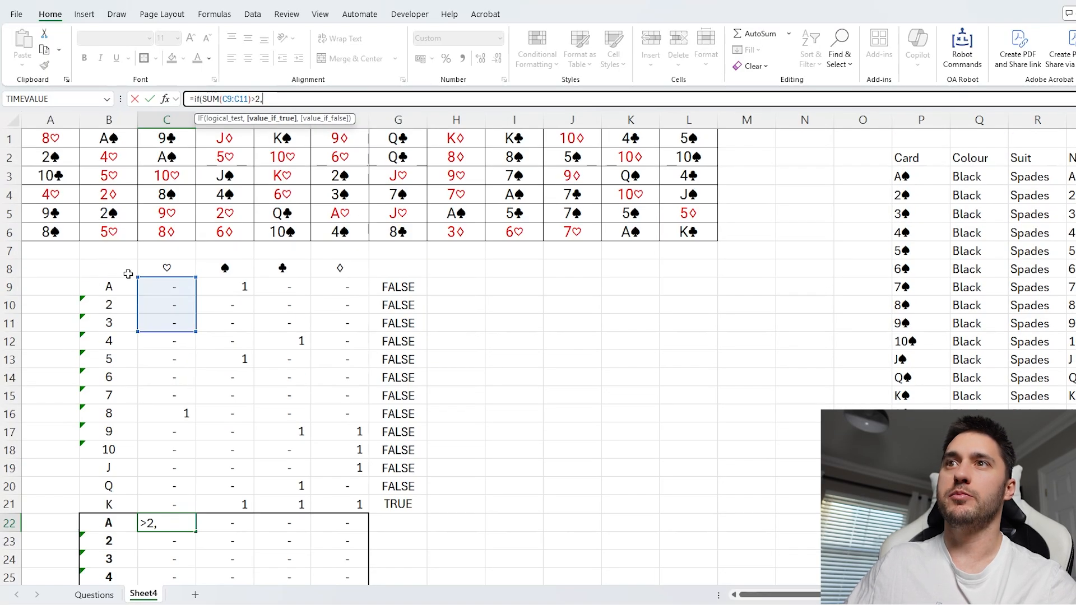
{"action": "type", "text": "conc"}
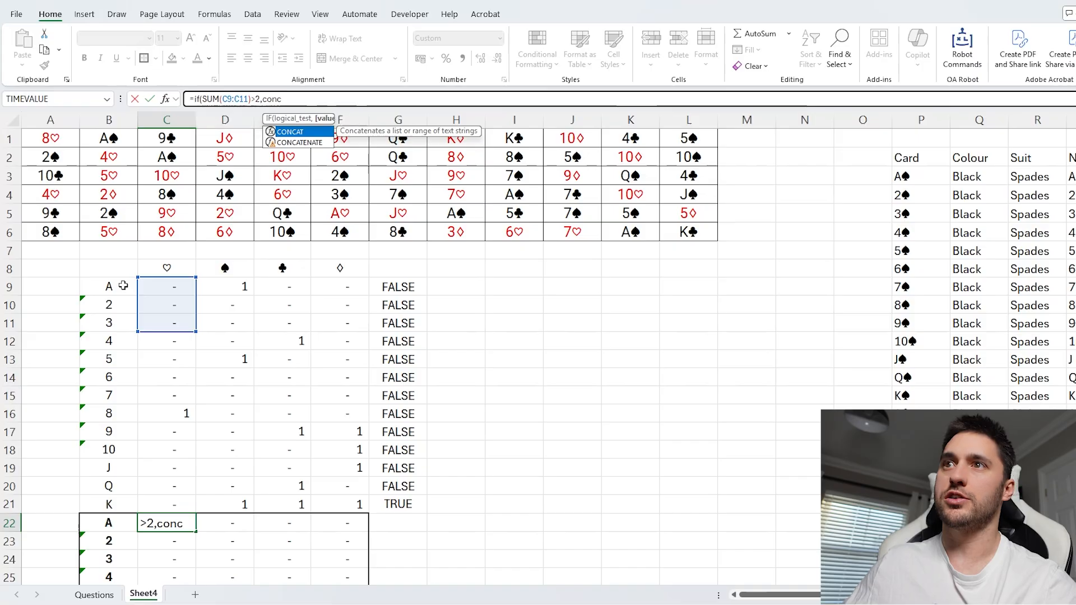
{"action": "key", "text": "Tab"}
{"action": "left_click_drag", "start_coordinate": [123, 286], "coordinate": [120, 327]}
{"action": "type", "text": ")"}
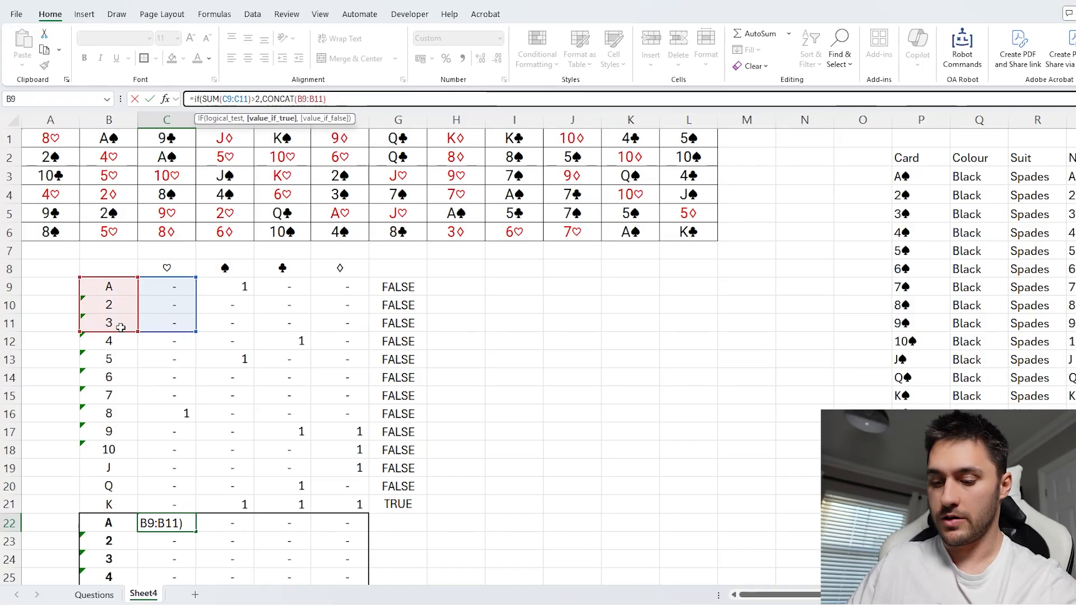
{"action": "type", "text": ",\"\")"}
{"action": "key", "text": "Return"}
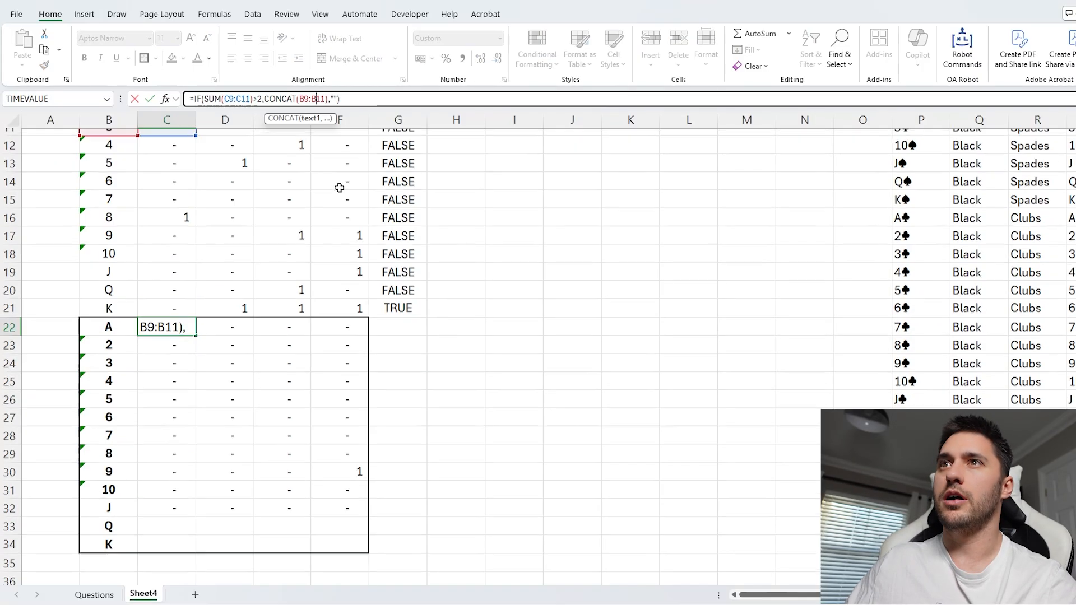
Lock the column of the CONCAT range in C22 so that it reads $B9:$B11.
{"action": "scroll", "coordinate": [338, 188], "scroll_direction": "up", "scroll_amount": 3}
{"action": "key", "text": "F4"}
{"action": "key", "text": "F4"}
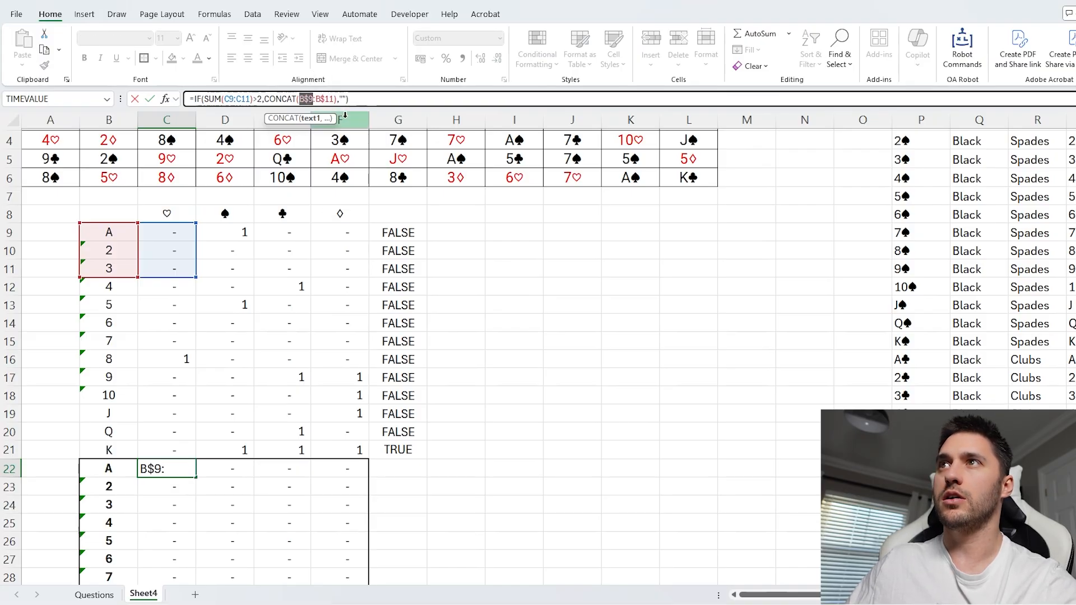
{"action": "key", "text": "Right"}
{"action": "key", "text": "Right"}
{"action": "key", "text": "Right"}
{"action": "key", "text": "F4"}
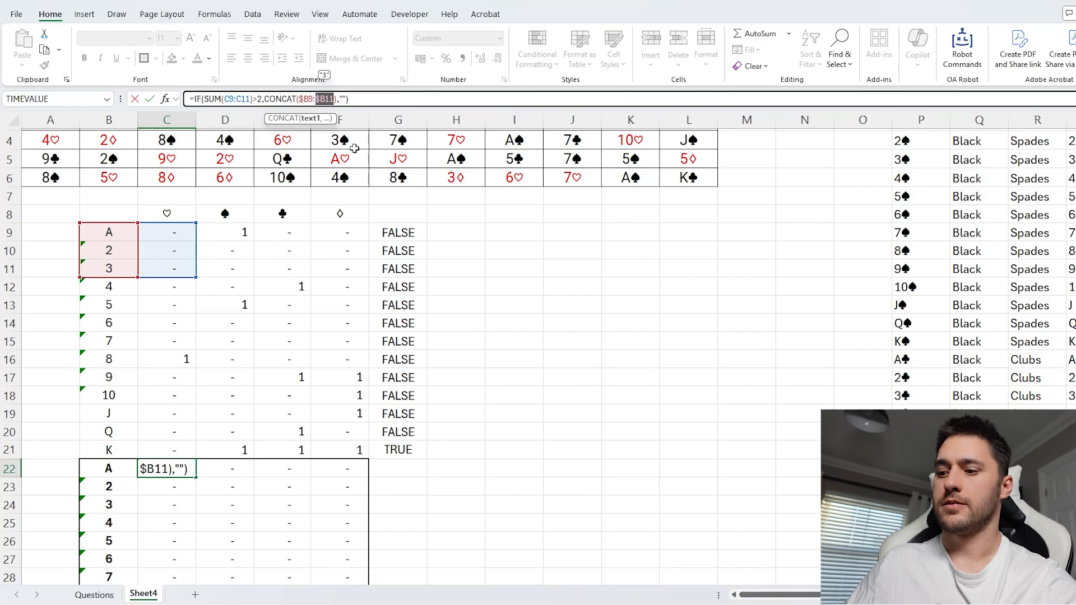
{"action": "key", "text": "Return"}
Copy the C22 run formula, as formulas only, to C22:F32 and check the diamond result in the 9 row.
{"action": "scroll", "coordinate": [252, 179], "scroll_direction": "down", "scroll_amount": 5}
{"action": "left_click", "coordinate": [187, 197]}
{"action": "key", "text": "ctrl+c"}
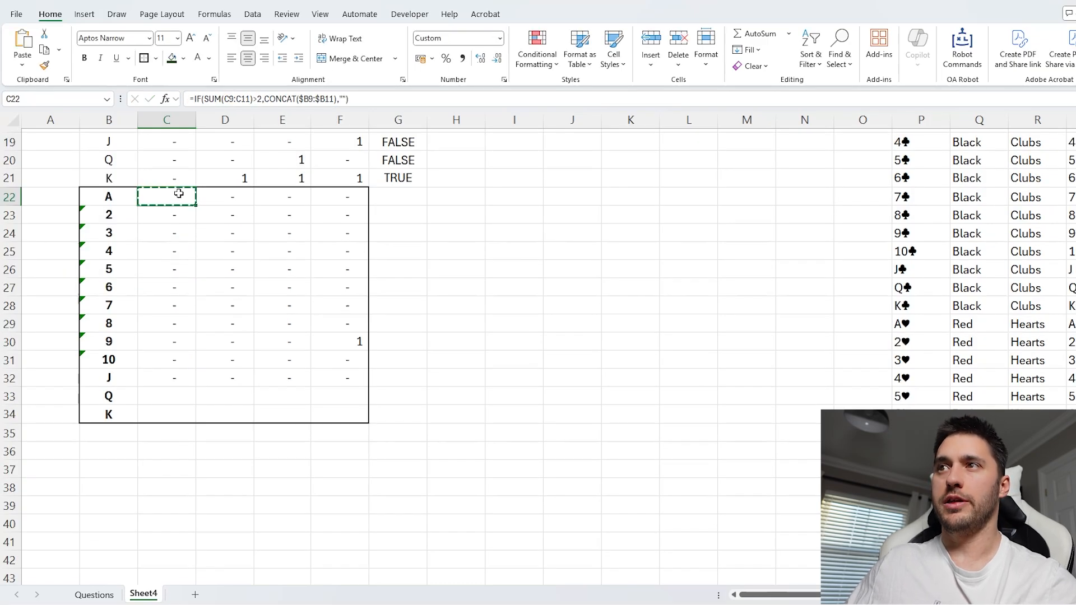
{"action": "left_click_drag", "start_coordinate": [186, 197], "coordinate": [343, 377]}
{"action": "key", "text": "ctrl+alt+v"}
{"action": "key", "text": "Return"}
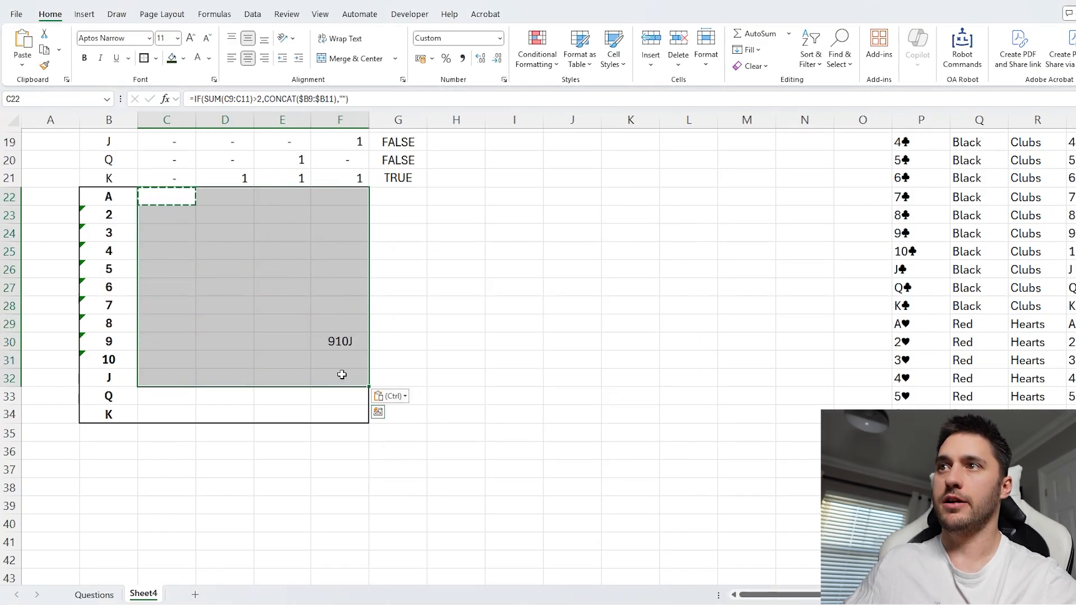
{"action": "left_click", "coordinate": [351, 343]}
{"action": "scroll", "coordinate": [375, 443], "scroll_direction": "up", "scroll_amount": 2}
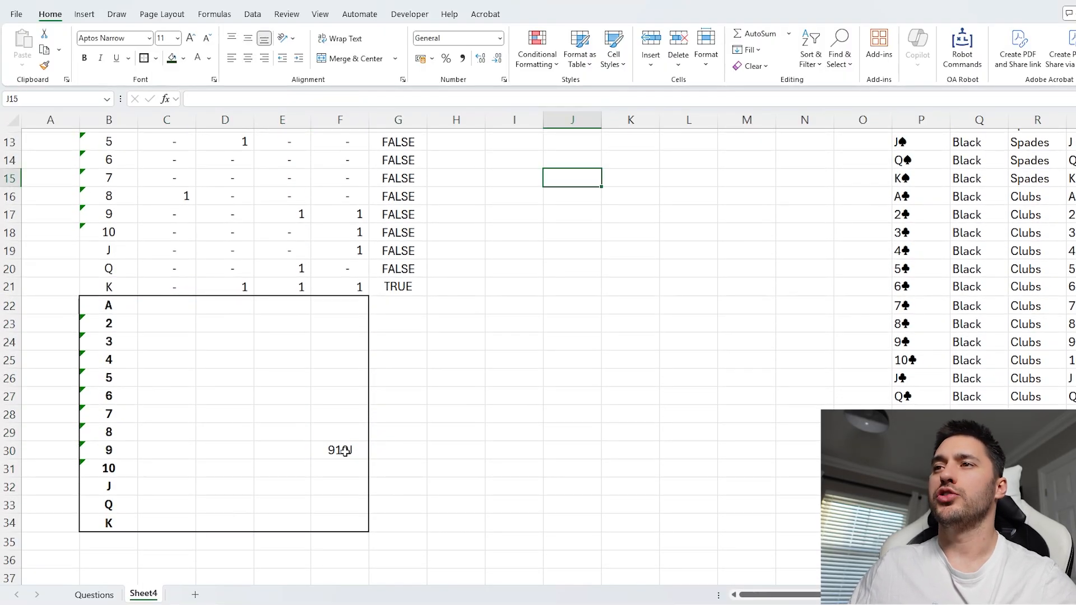
{"action": "left_click", "coordinate": [343, 450]}
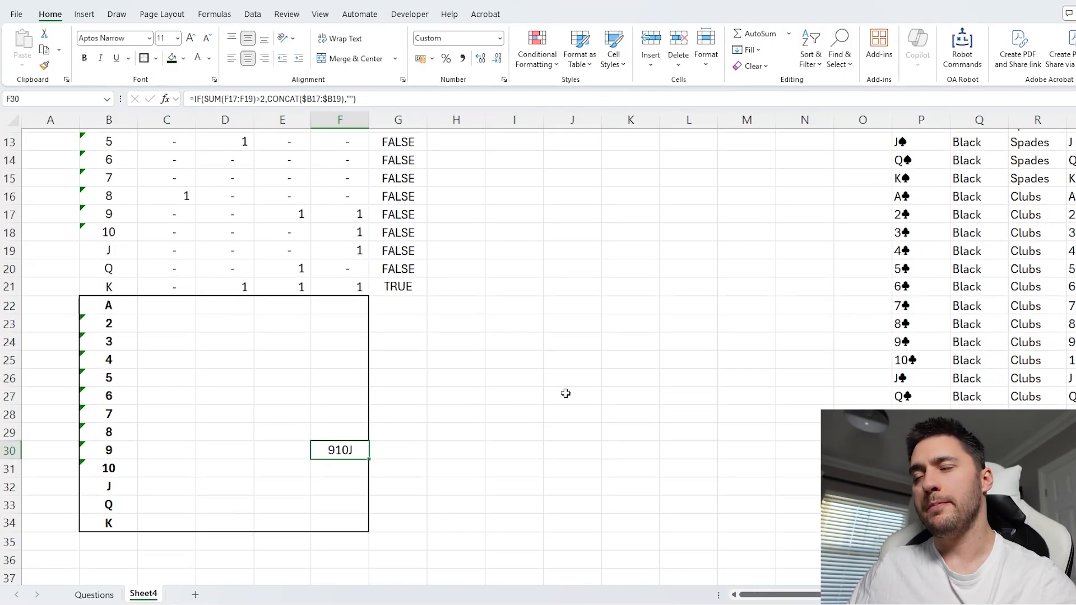
Replace the TRUE/FALSE checks in G9:G21 with row totals of the suit counts, starting with =SUM(C9:F9).
{"action": "scroll", "coordinate": [528, 416], "scroll_direction": "up", "scroll_amount": 4}
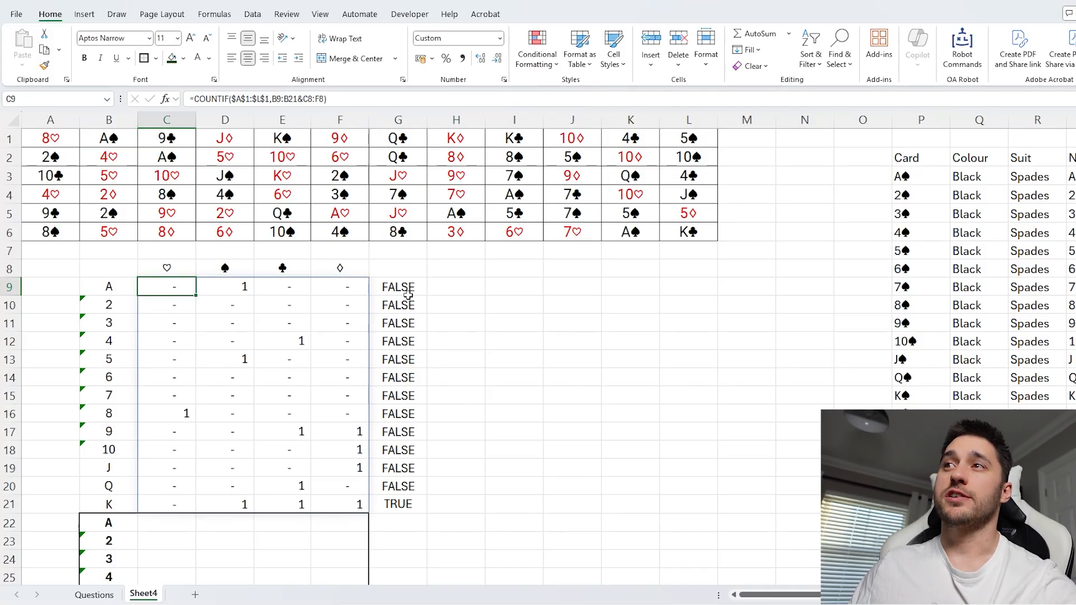
{"action": "left_click", "coordinate": [406, 291]}
{"action": "type", "text": "=sum("}
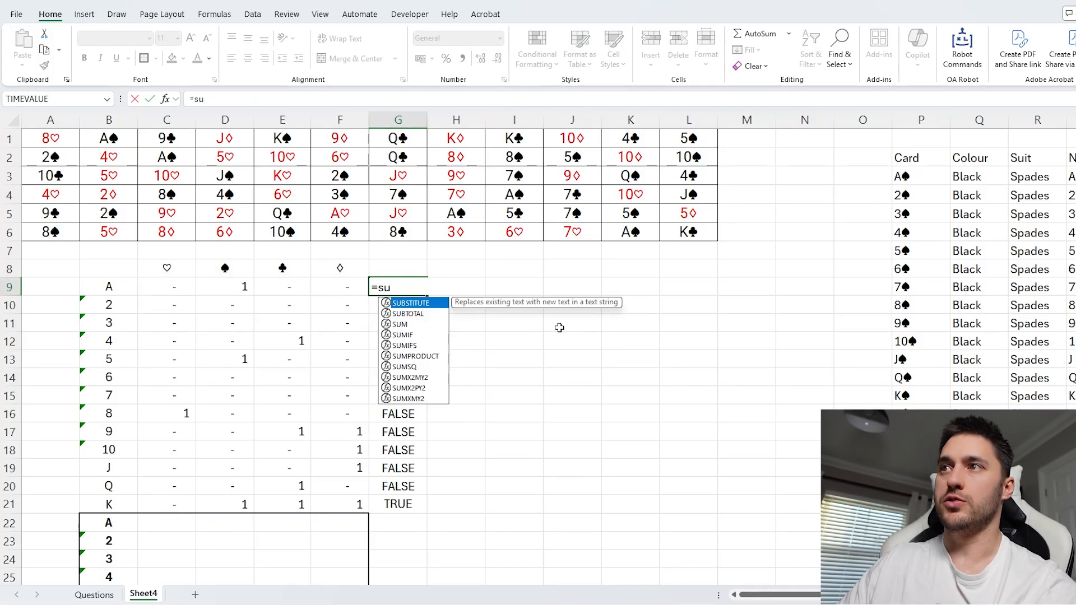
{"action": "left_click_drag", "start_coordinate": [349, 286], "coordinate": [176, 286]}
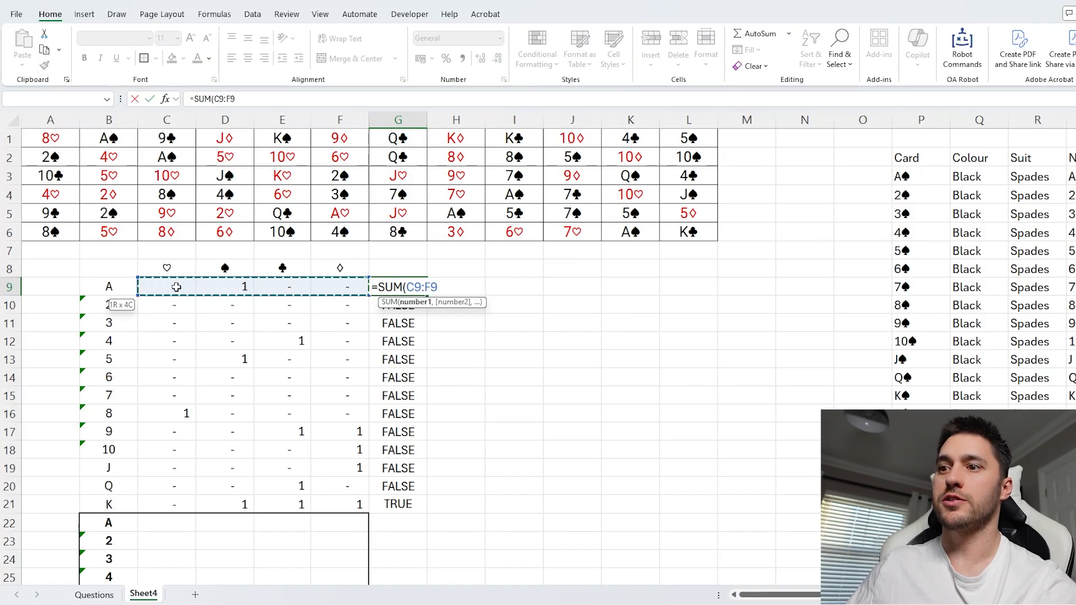
{"action": "key", "text": "Return"}
{"action": "left_click", "coordinate": [395, 290]}
{"action": "left_click_drag", "start_coordinate": [427, 295], "coordinate": [426, 513]}
{"action": "left_click_drag", "start_coordinate": [412, 430], "coordinate": [438, 431]}
{"action": "left_click_drag", "start_coordinate": [411, 507], "coordinate": [118, 504]}
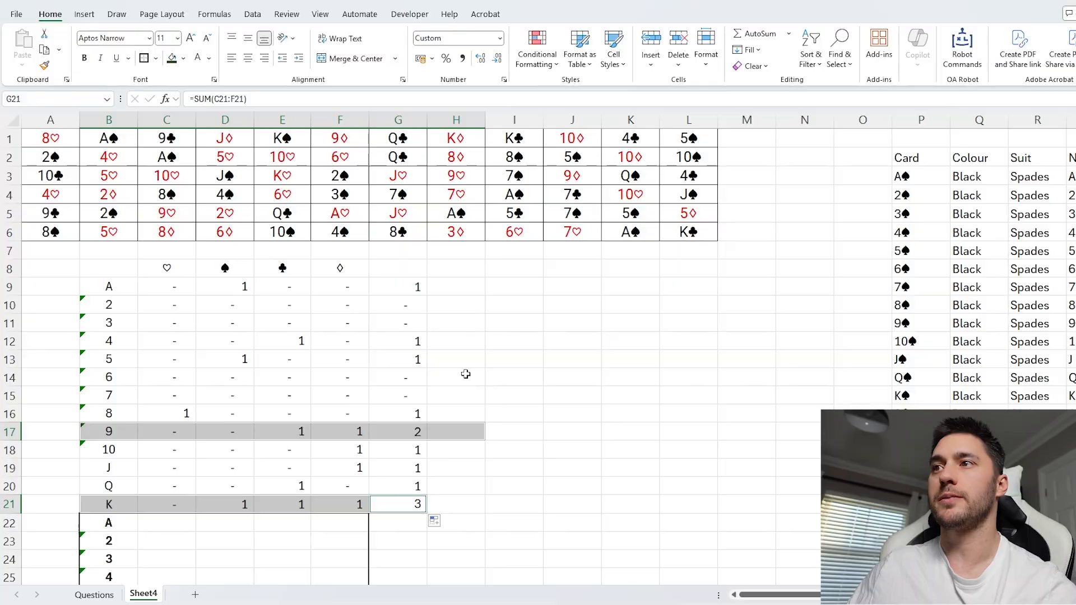
Enter the required set sizes 2 and 3 in I10 and I11.
{"action": "left_click", "coordinate": [535, 305]}
{"action": "type", "text": "3"}
{"action": "key", "text": "Return"}
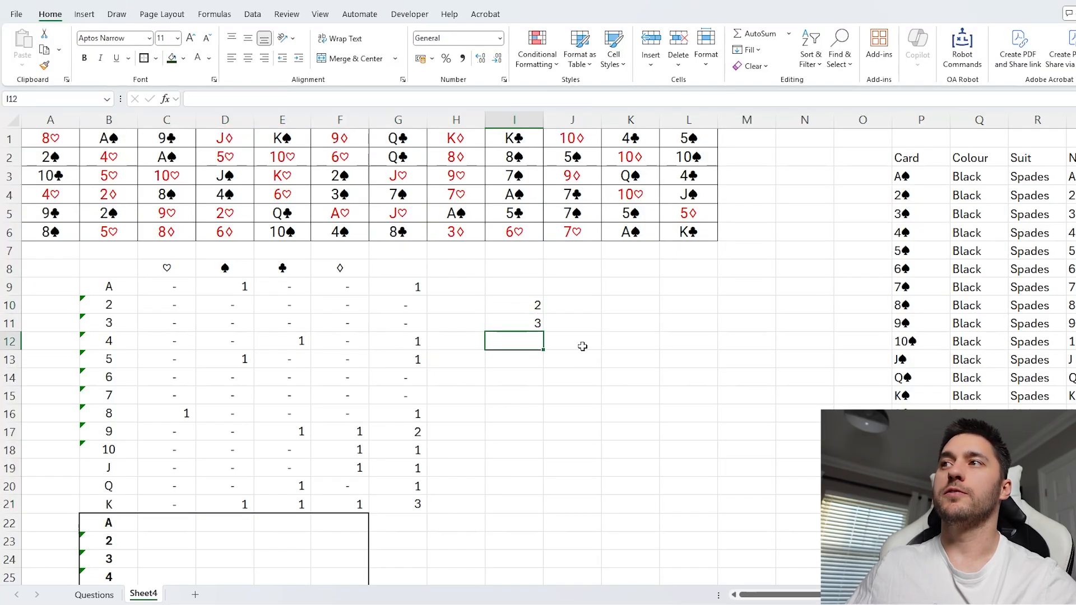
Look up both set sizes in the row totals with =XMATCH(I10:I11,G9:G21) in J10.
{"action": "left_click_drag", "start_coordinate": [519, 281], "coordinate": [525, 318]}
{"action": "left_click", "coordinate": [558, 303]}
{"action": "type", "text": "=xm"}
{"action": "key", "text": "Tab"}
{"action": "type", "text": ","}
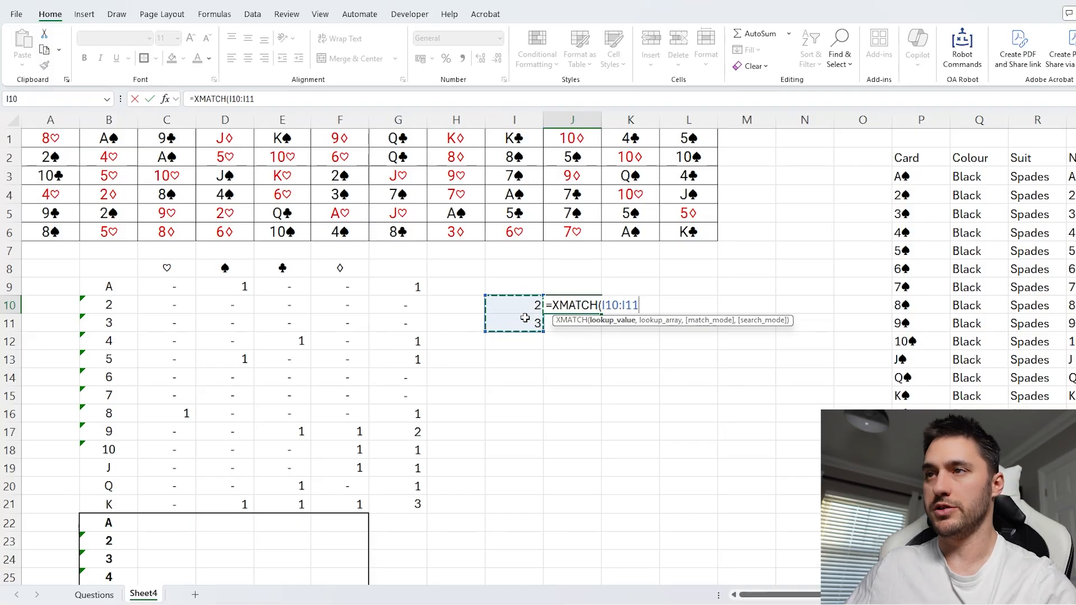
{"action": "left_click_drag", "start_coordinate": [418, 286], "coordinate": [413, 514]}
{"action": "type", "text": ")"}
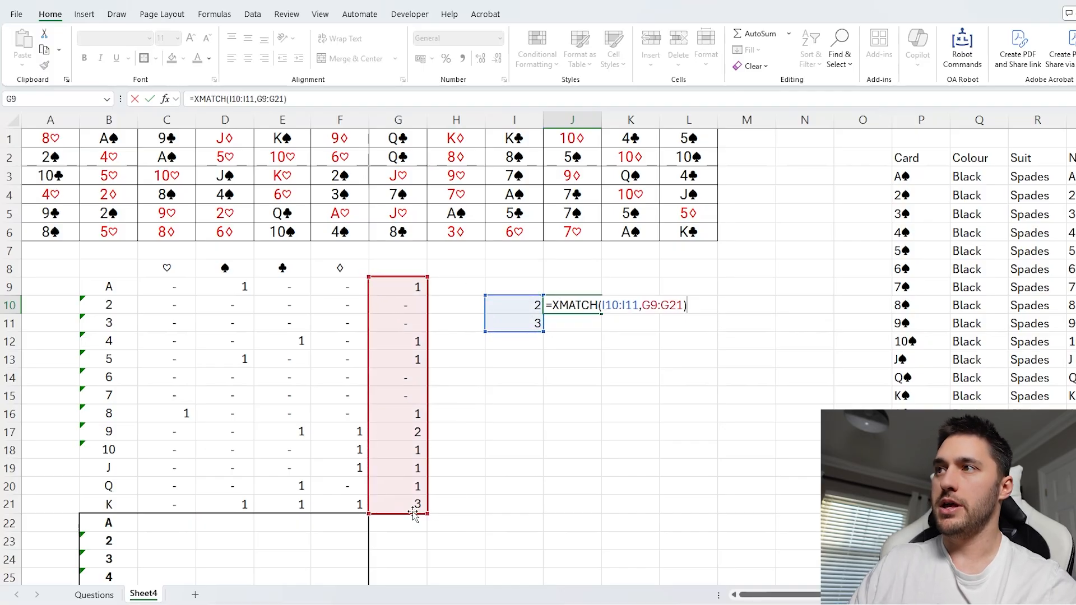
{"action": "key", "text": "Return"}
Wrap the J10 XMATCH formula in ISNUMBER to test whether each set size is found.
{"action": "left_click_drag", "start_coordinate": [567, 308], "coordinate": [558, 319]}
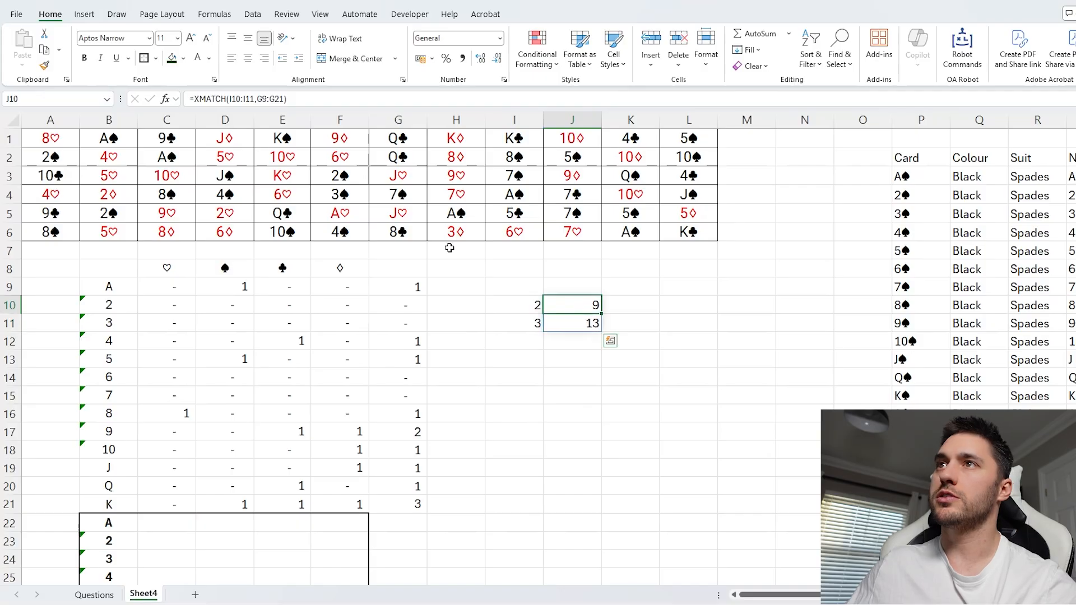
{"action": "left_click", "coordinate": [194, 99]}
{"action": "type", "text": "isnumber("}
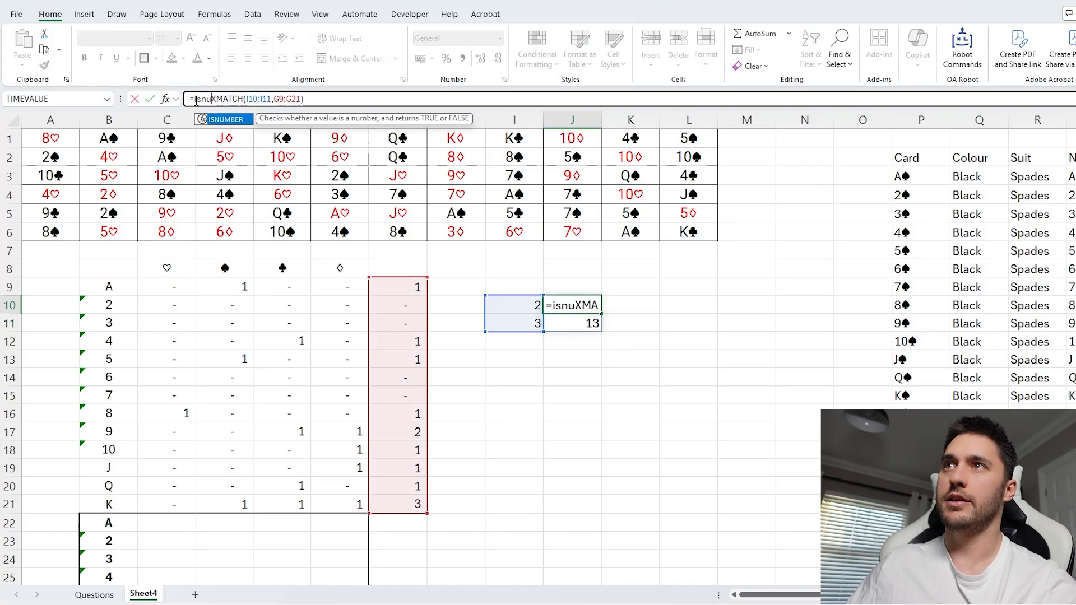
{"action": "left_click", "coordinate": [348, 99]}
{"action": "type", "text": ")"}
{"action": "key", "text": "Return"}
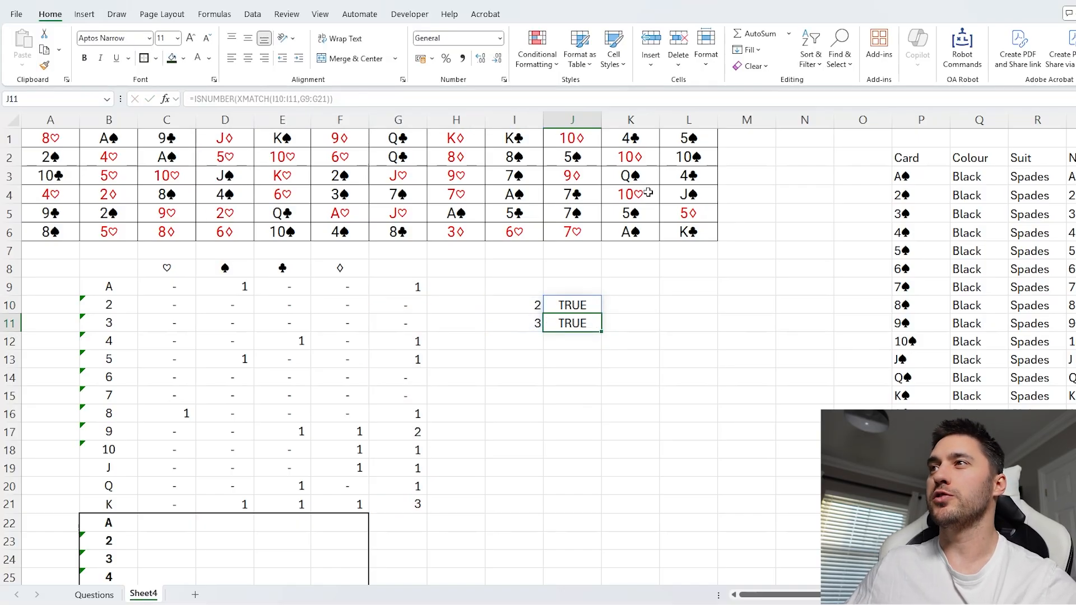
Wrap the J10 formula in AND so one result covers both set sizes, and review its references.
{"action": "key", "text": "Up"}
{"action": "left_click", "coordinate": [194, 99]}
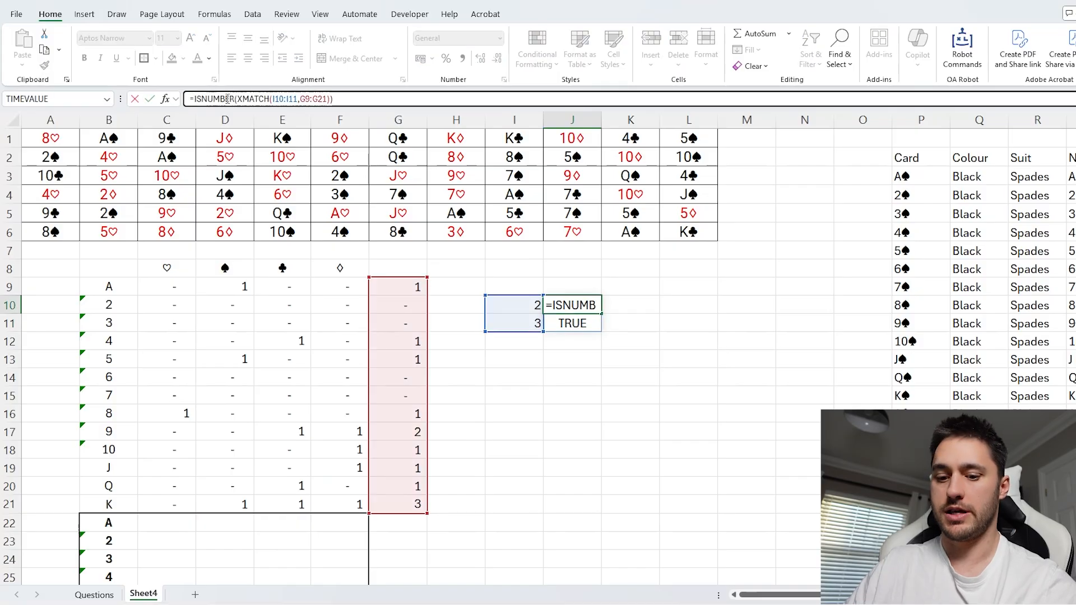
{"action": "type", "text": "and("}
{"action": "left_click", "coordinate": [442, 100]}
{"action": "type", "text": ")"}
{"action": "key", "text": "Return"}
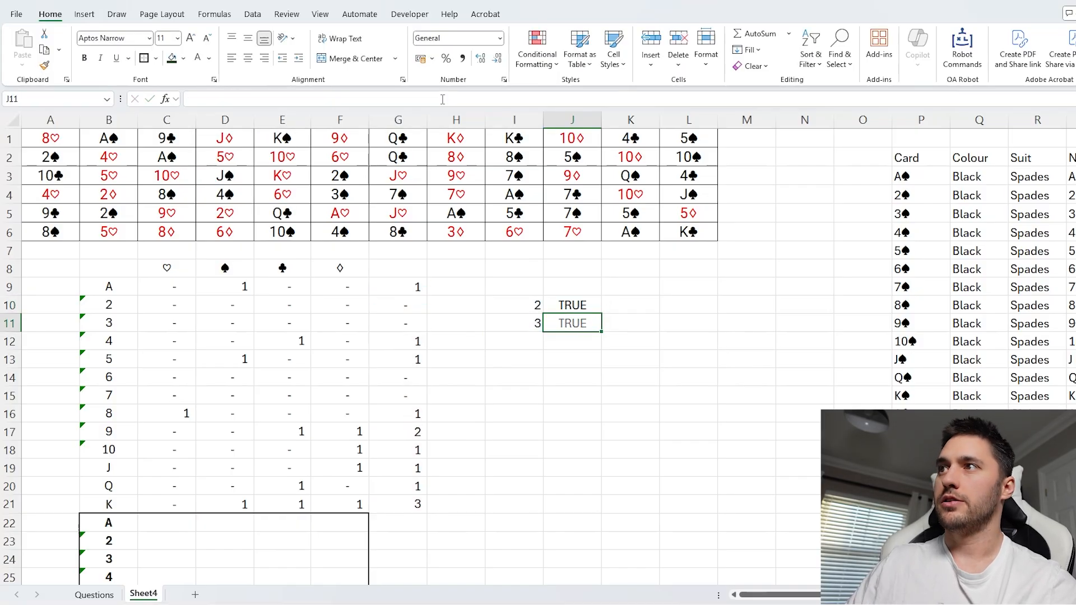
{"action": "left_click", "coordinate": [568, 309]}
{"action": "key", "text": "F2"}
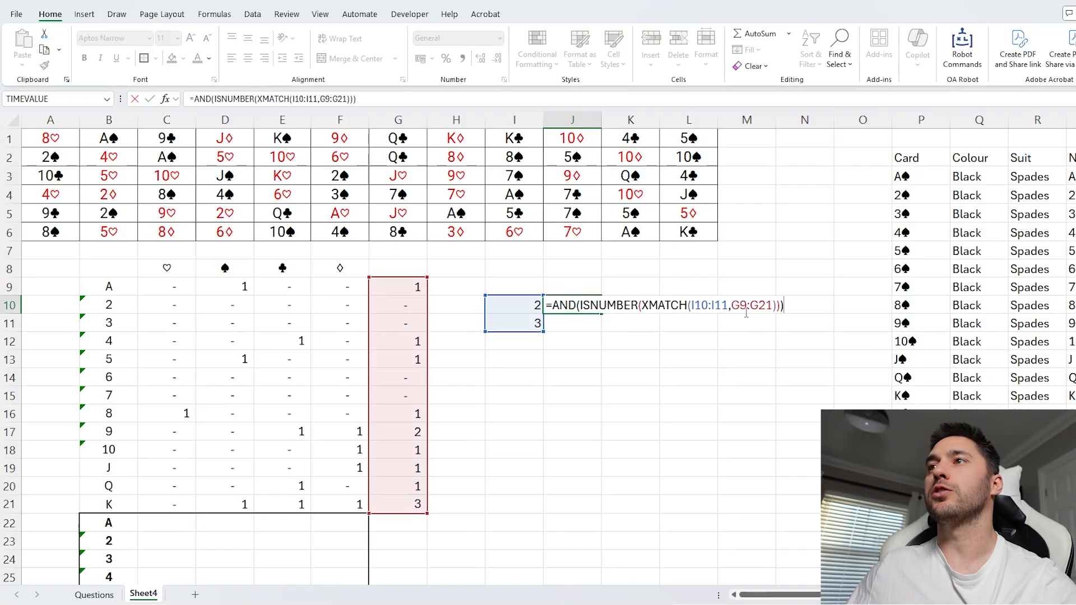
{"action": "key", "text": "Escape"}
Test the second card row by pointing the COUNTIF range in C9 to $A$2:$L$2.
{"action": "left_click", "coordinate": [152, 287]}
{"action": "key", "text": "F2"}
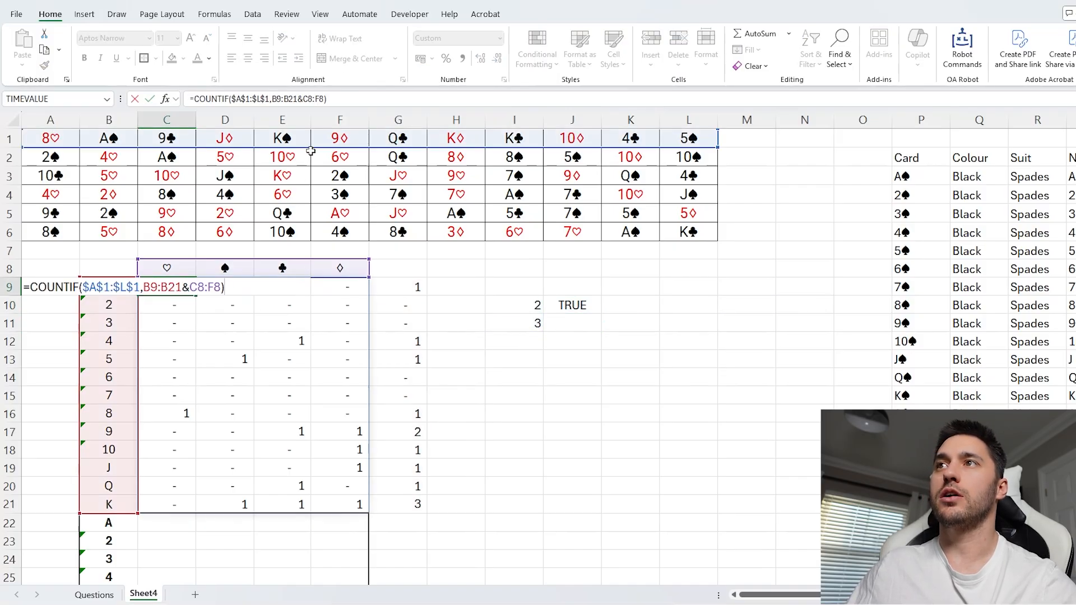
{"action": "left_click_drag", "start_coordinate": [311, 148], "coordinate": [311, 155]}
{"action": "key", "text": "Return"}
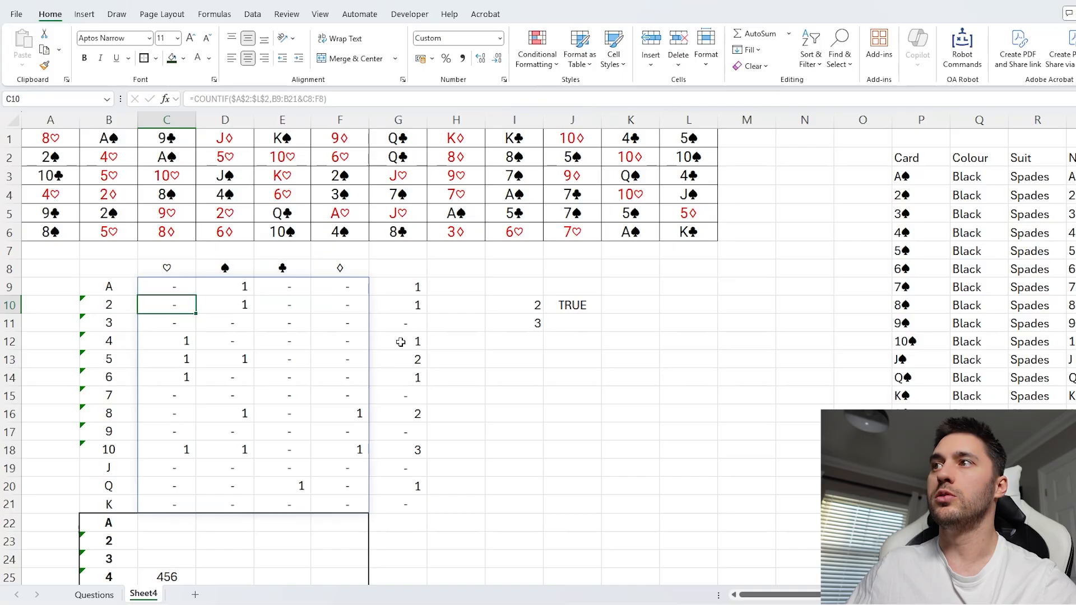
Point the COUNTIF range in C9 to the third card row, $A$3:$L$3.
{"action": "left_click", "coordinate": [178, 283]}
{"action": "key", "text": "F2"}
{"action": "left_click_drag", "start_coordinate": [297, 167], "coordinate": [297, 175]}
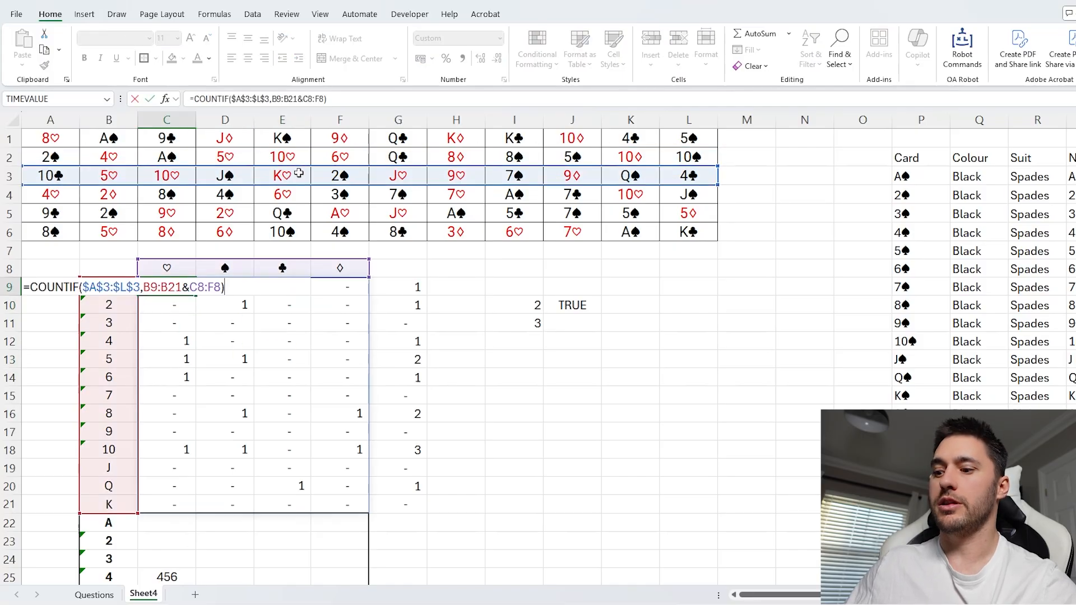
{"action": "key", "text": "Return"}
Examine the third card row's set check, the 9 to Q totals in column G and the run results in C22:F32.
{"action": "left_click", "coordinate": [560, 324]}
{"action": "left_click", "coordinate": [408, 436]}
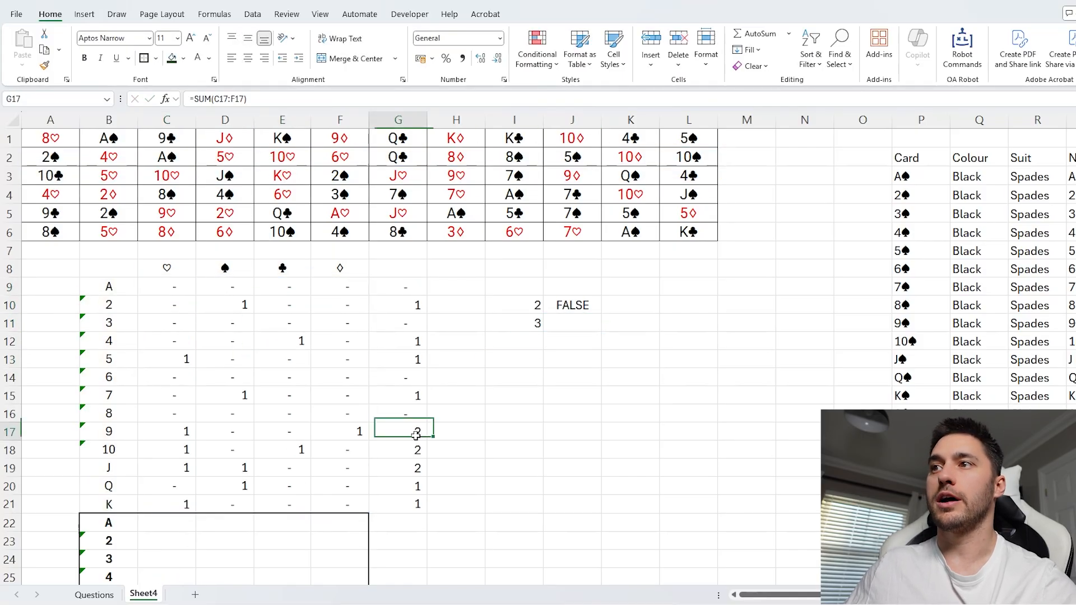
{"action": "key", "text": "shift+Down"}
{"action": "key", "text": "shift+Down"}
{"action": "key", "text": "shift+Down"}
{"action": "key", "text": "shift+Up"}
{"action": "key", "text": "shift+Up"}
{"action": "scroll", "coordinate": [617, 392], "scroll_direction": "down", "scroll_amount": 7}
{"action": "left_click", "coordinate": [649, 409]}
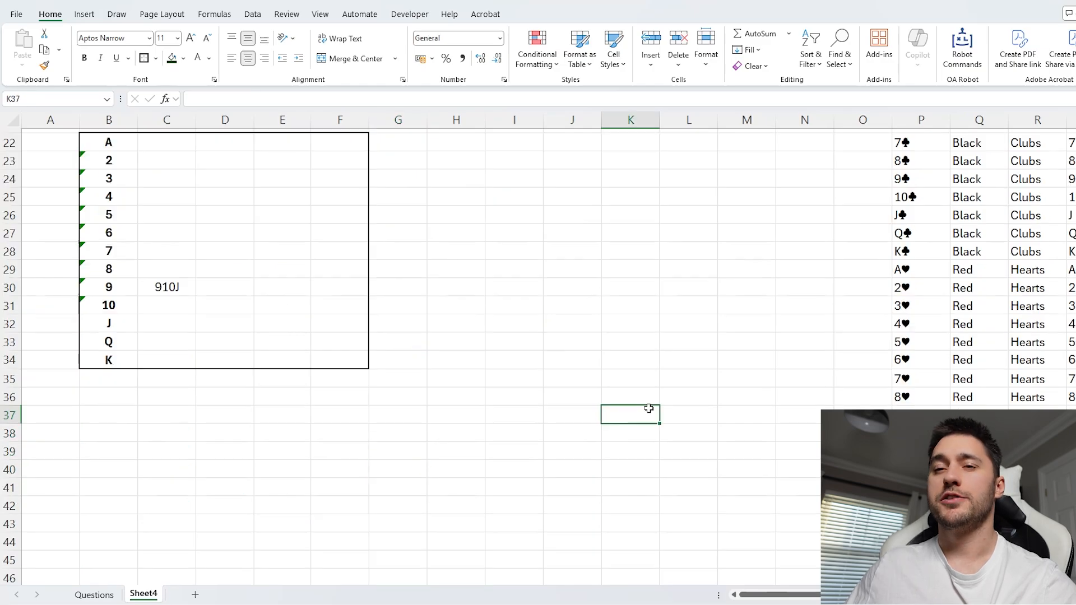
{"action": "scroll", "coordinate": [606, 384], "scroll_direction": "up", "scroll_amount": 3}
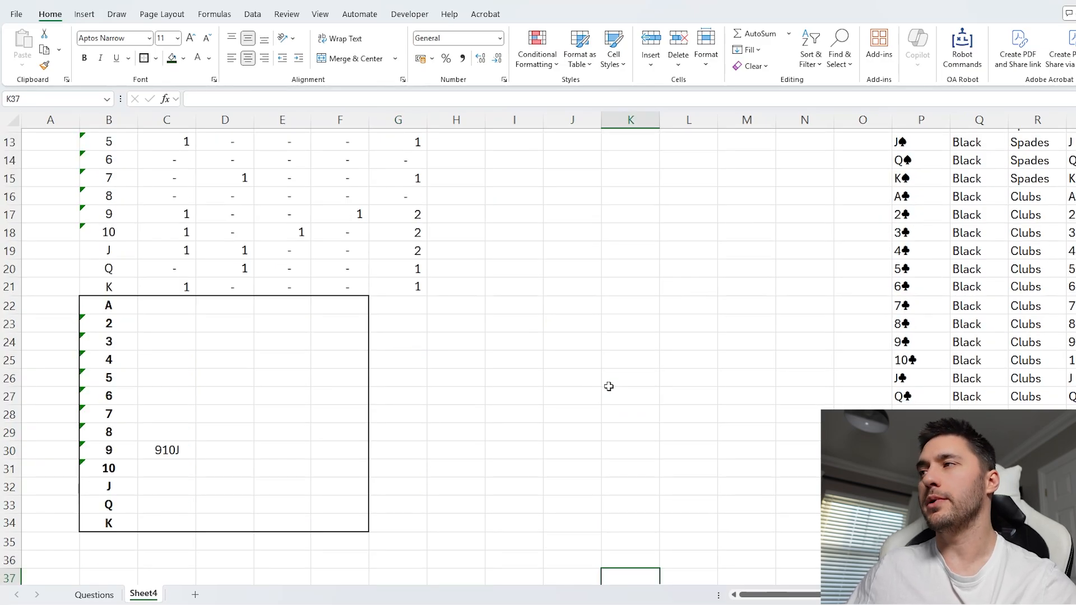
{"action": "scroll", "coordinate": [658, 371], "scroll_direction": "up", "scroll_amount": 4}
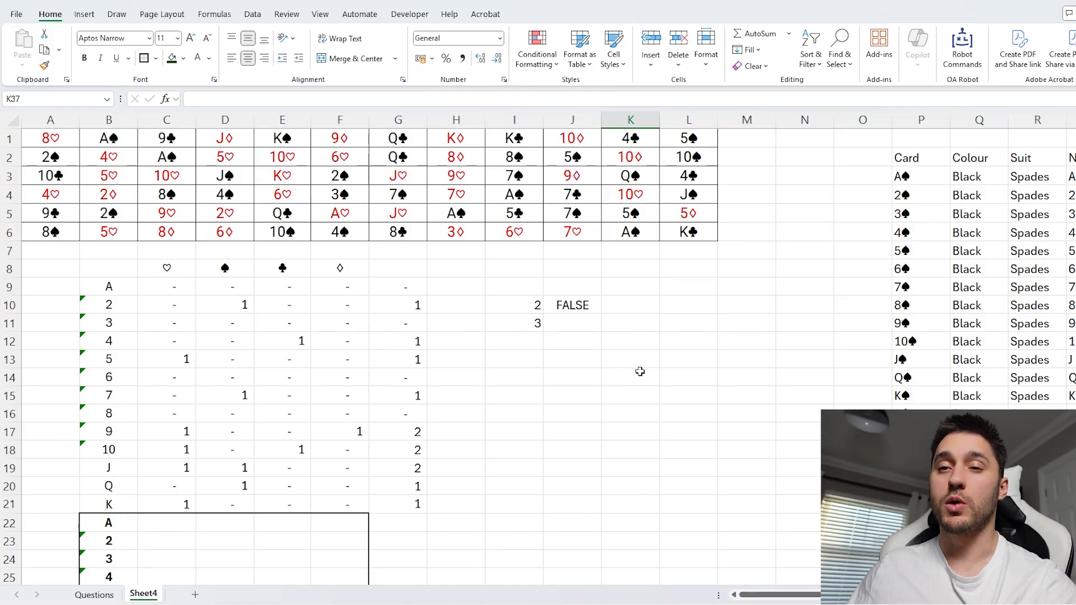
{"action": "left_click", "coordinate": [550, 435]}
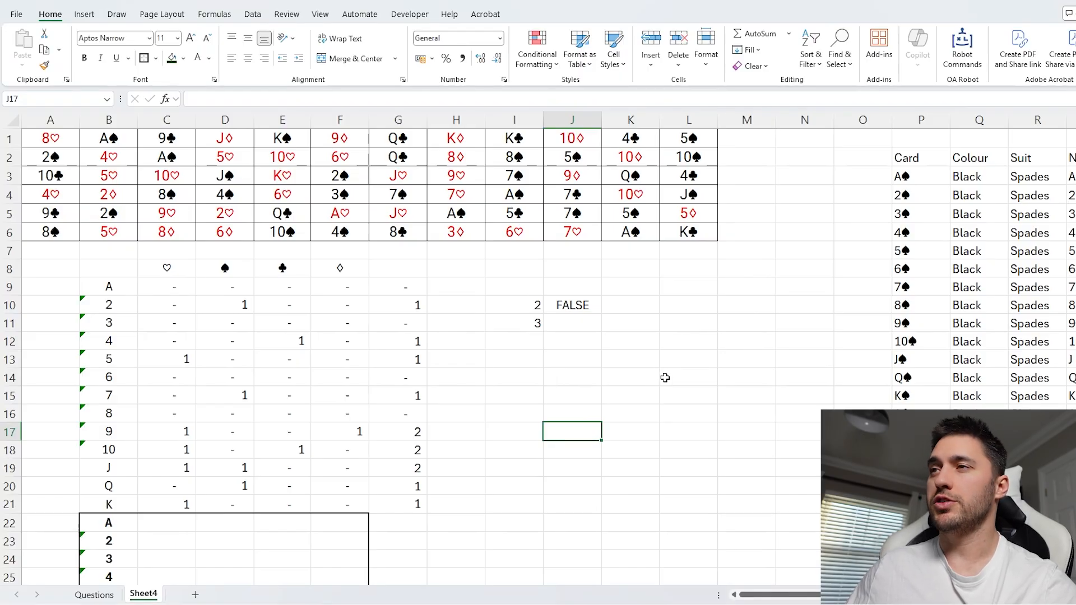
{"action": "left_click", "coordinate": [572, 389]}
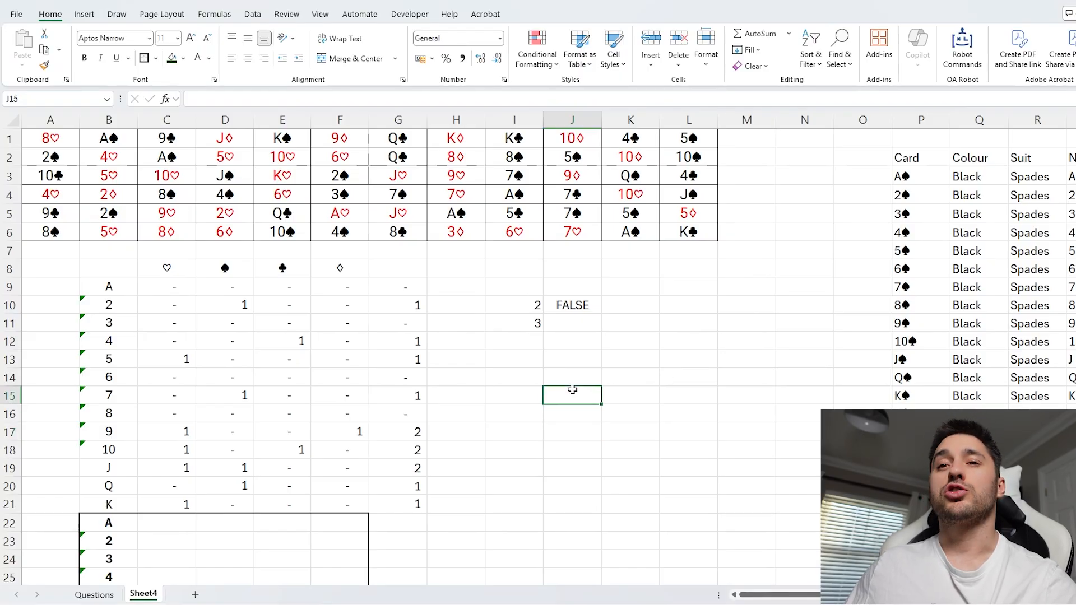